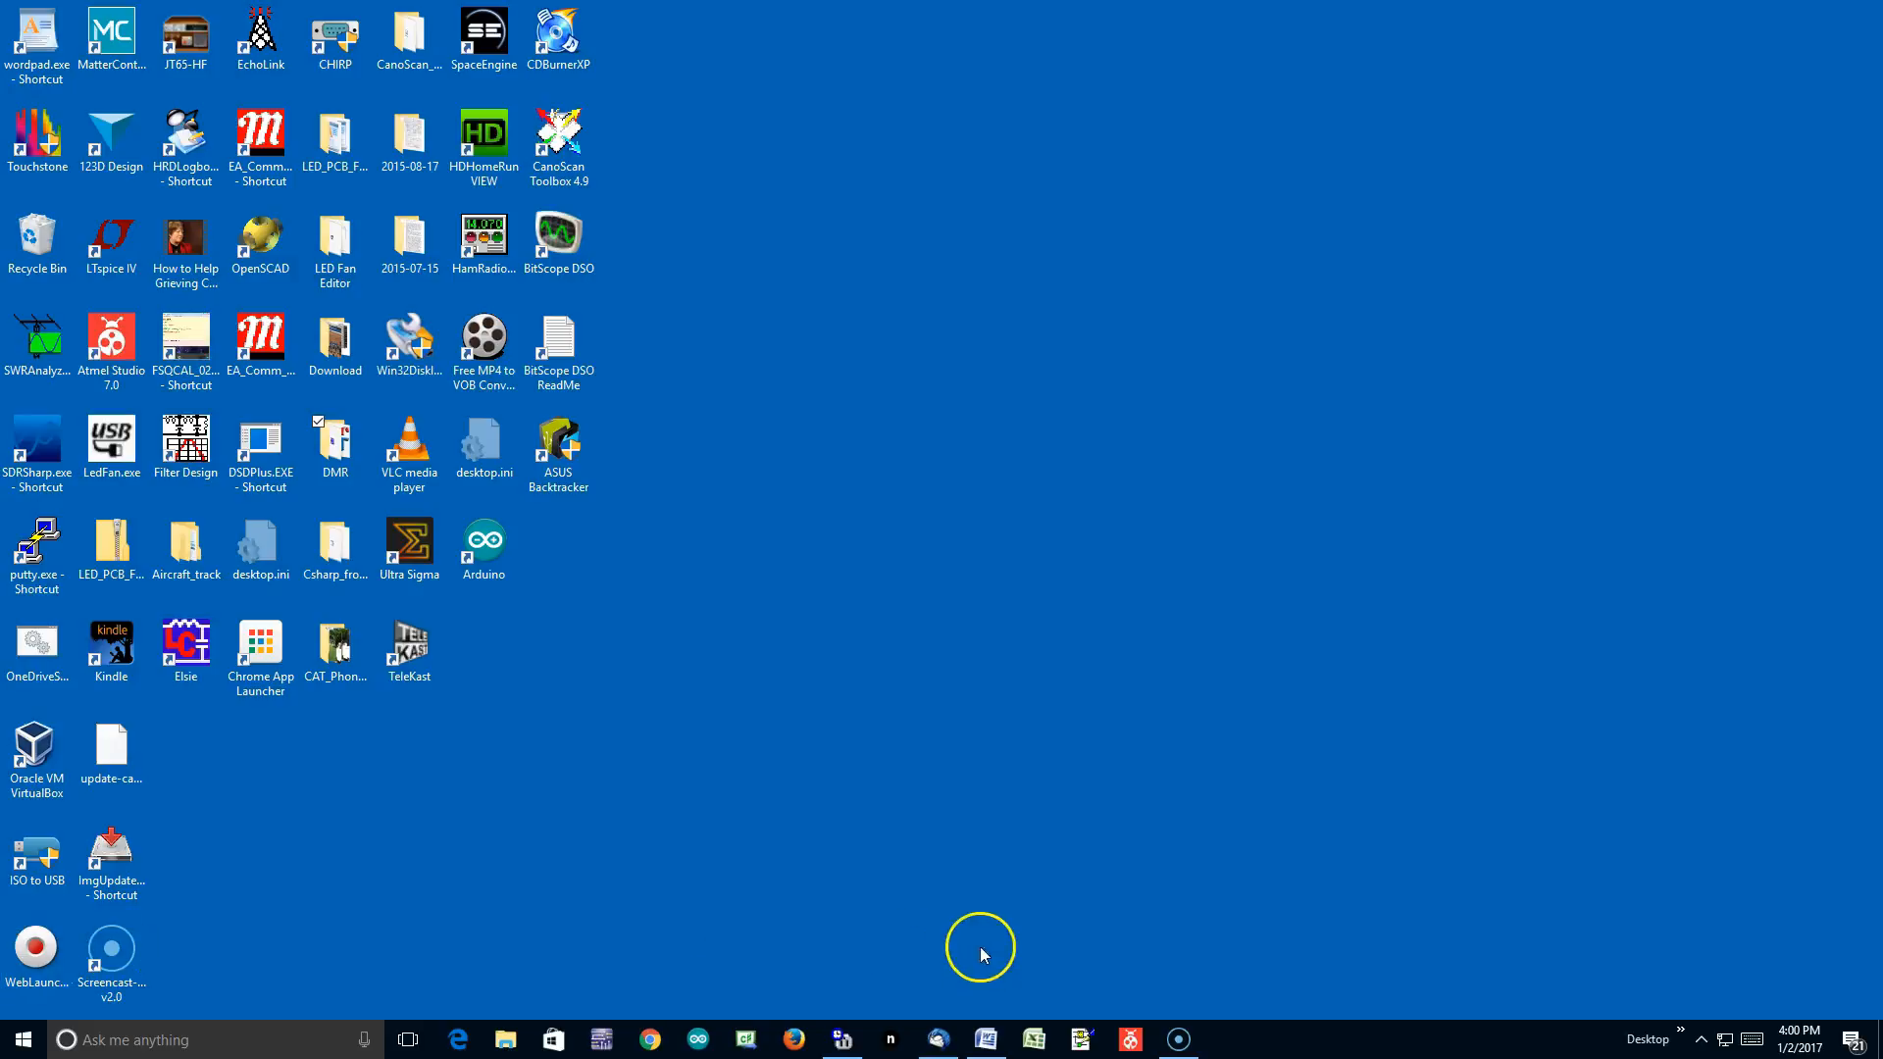
Open the CS580_prog_info.docx notes in Word and review the CPS software links and the repeater talk group information.
{"action": "left_click", "coordinate": [983, 1040]}
{"action": "left_click", "coordinate": [1317, 643]}
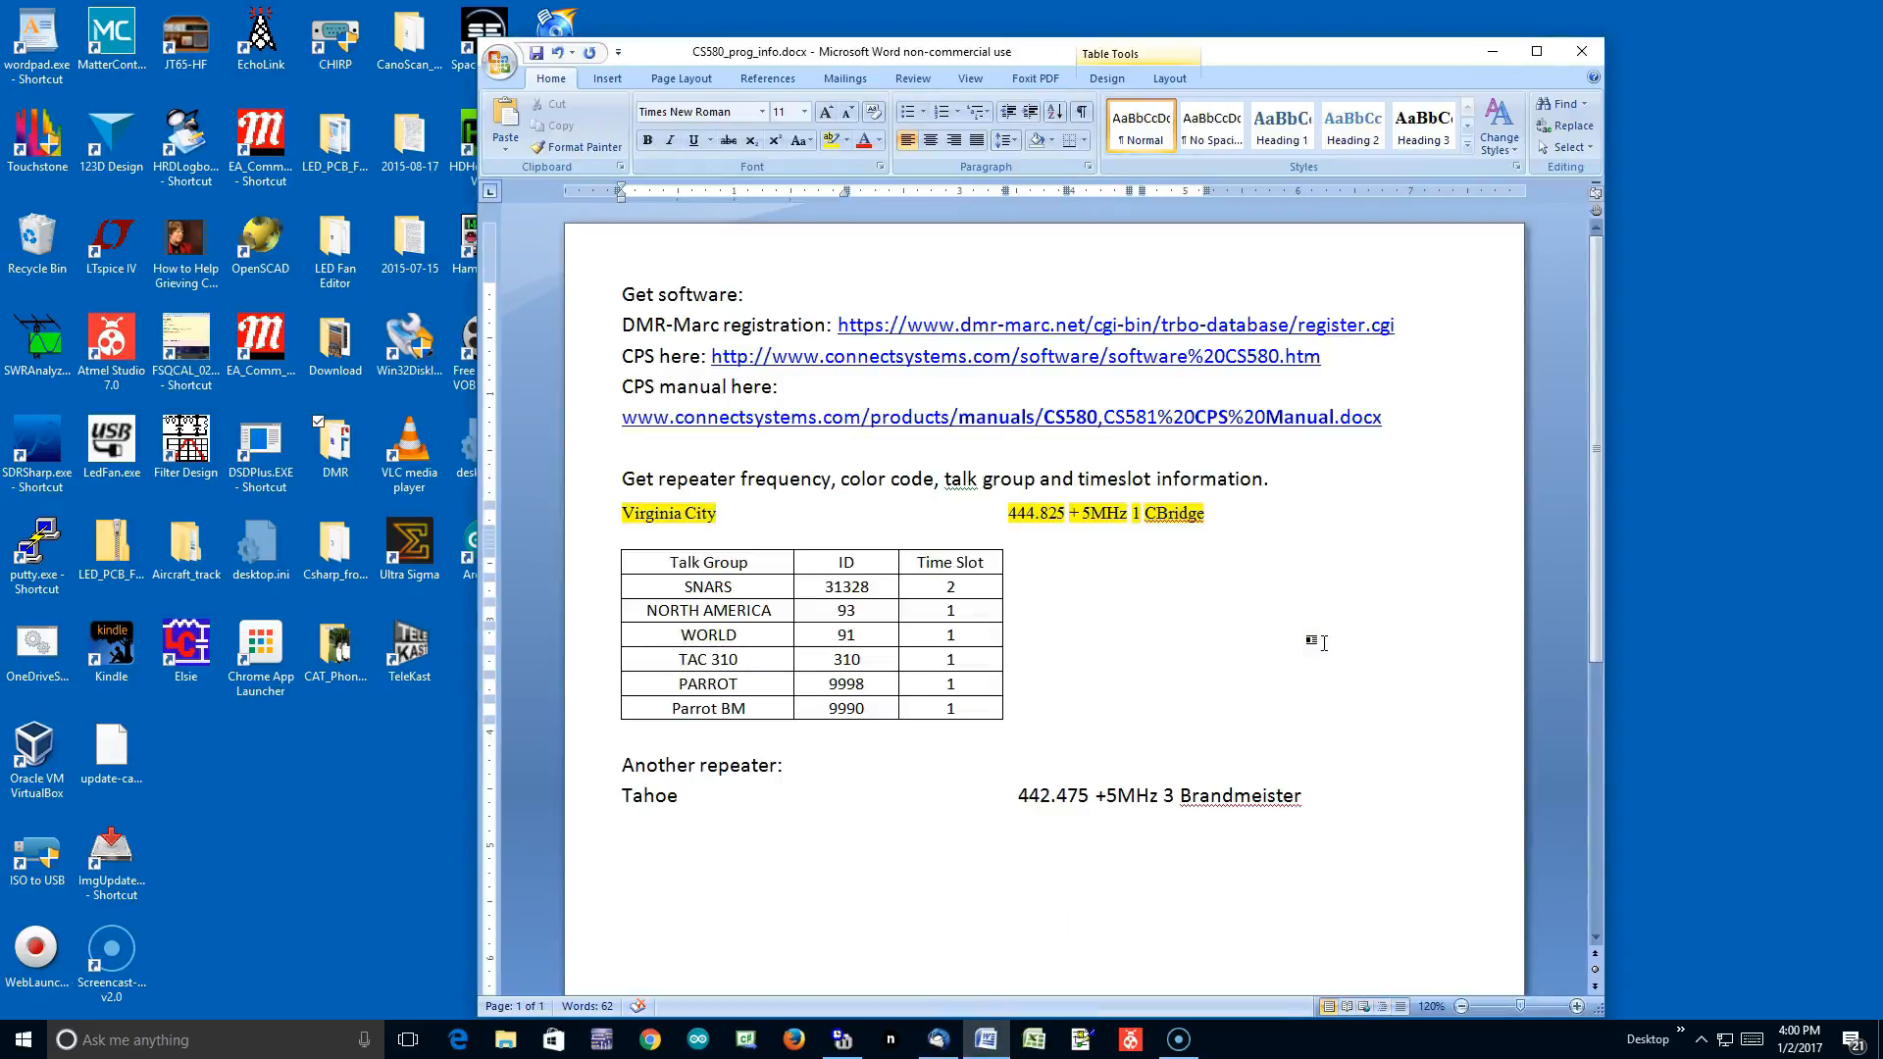
{"action": "left_click", "coordinate": [1377, 589]}
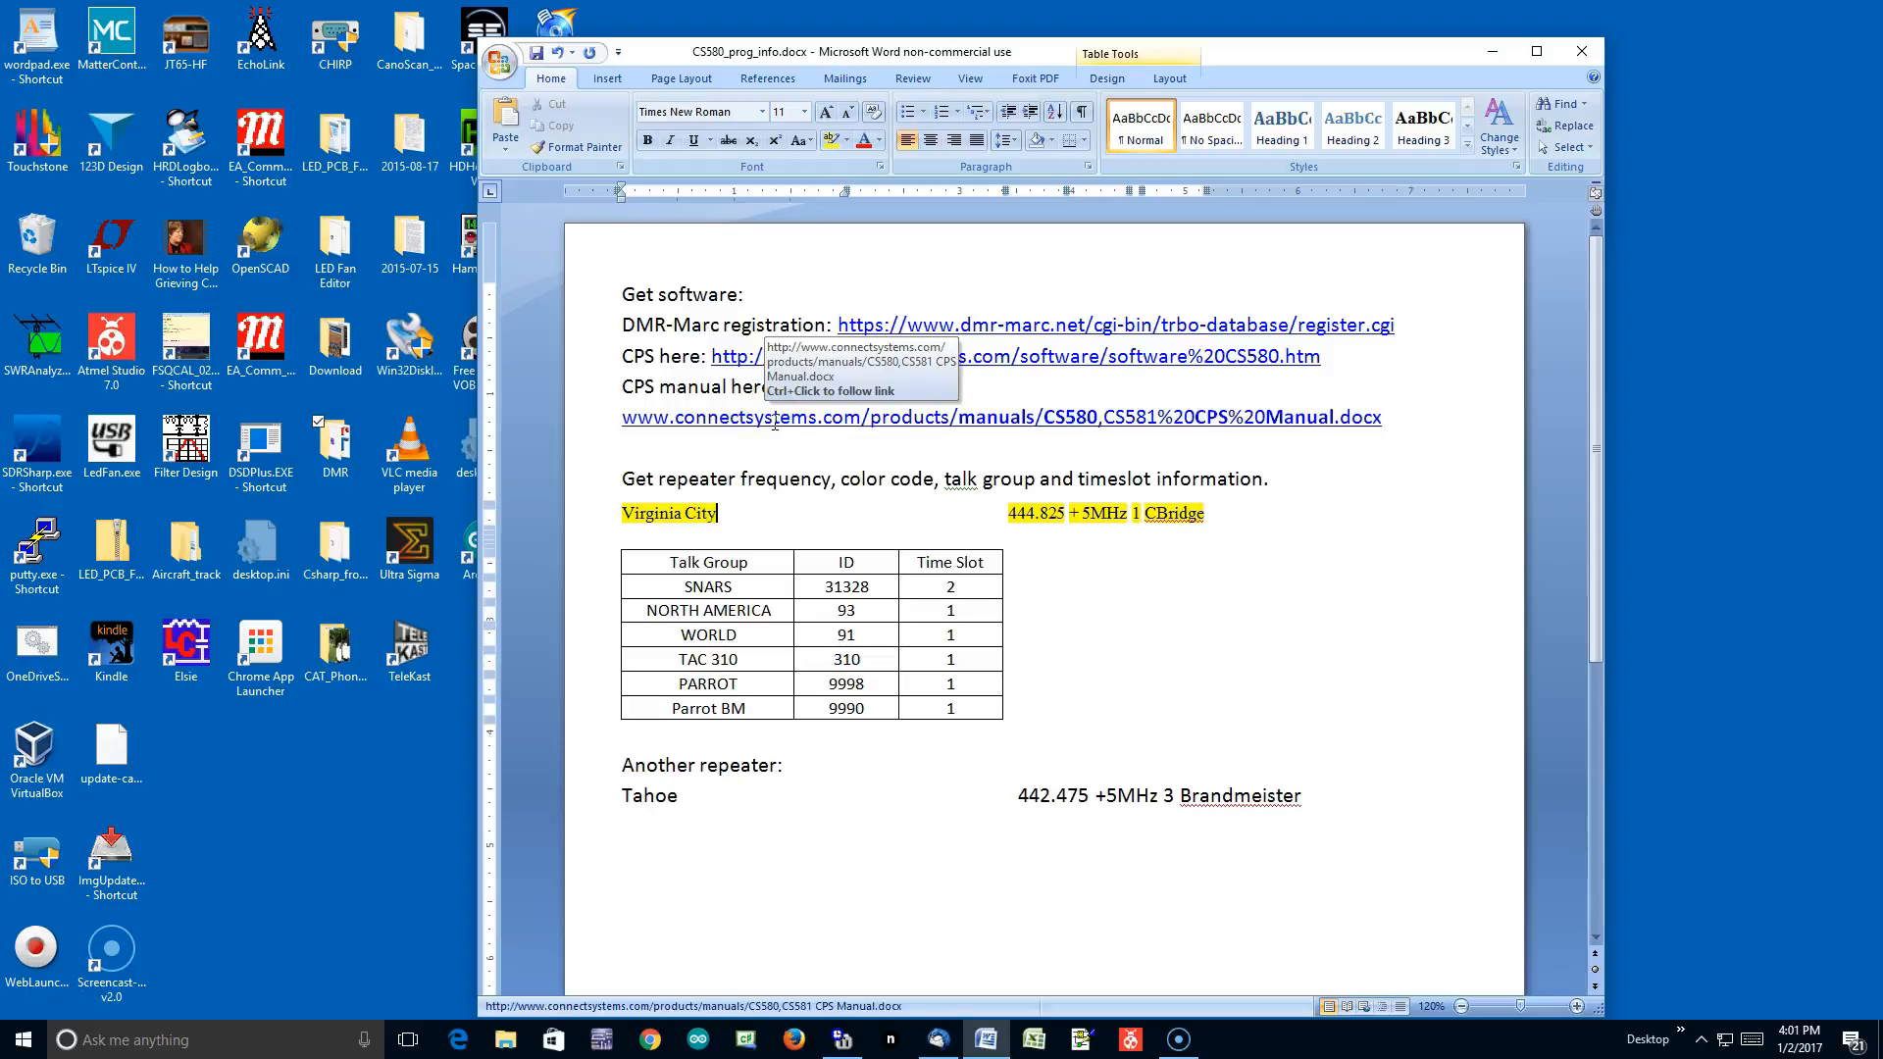
{"action": "left_click", "coordinate": [1067, 363], "text": "ctrl"}
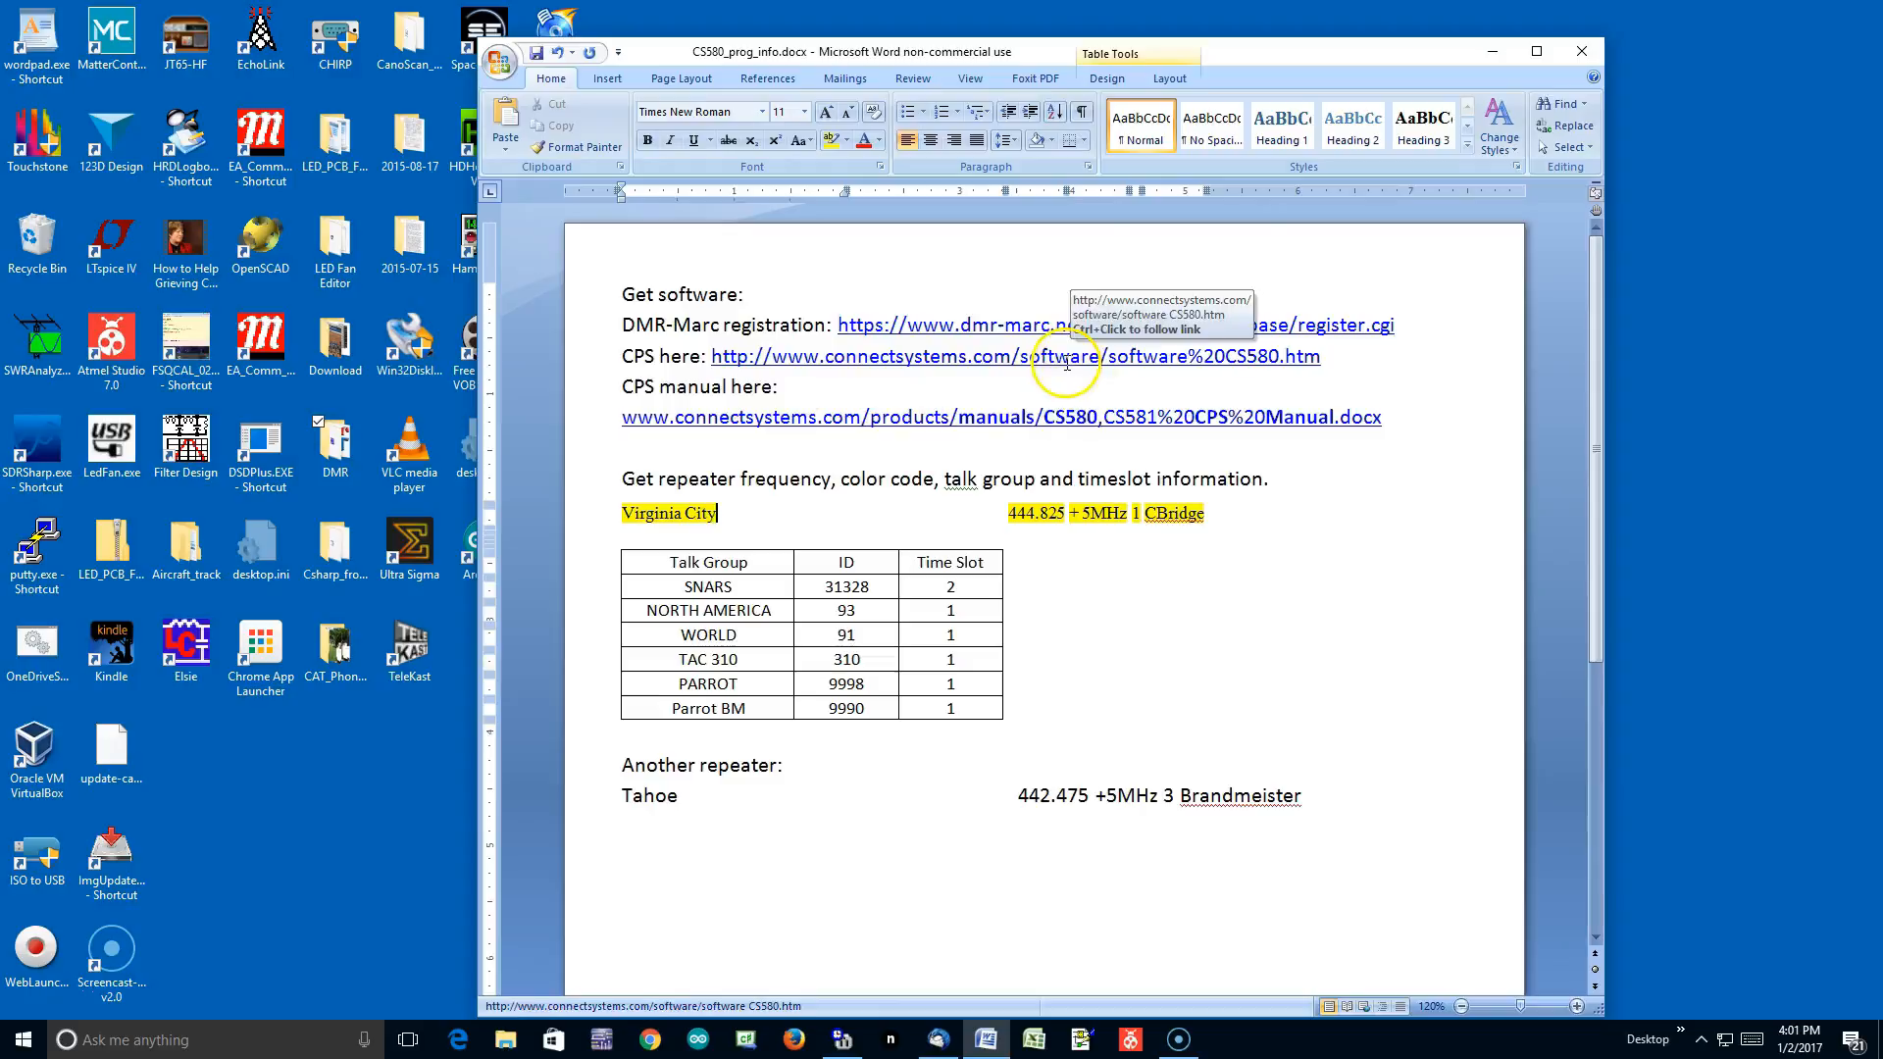
{"action": "left_click", "coordinate": [1351, 501]}
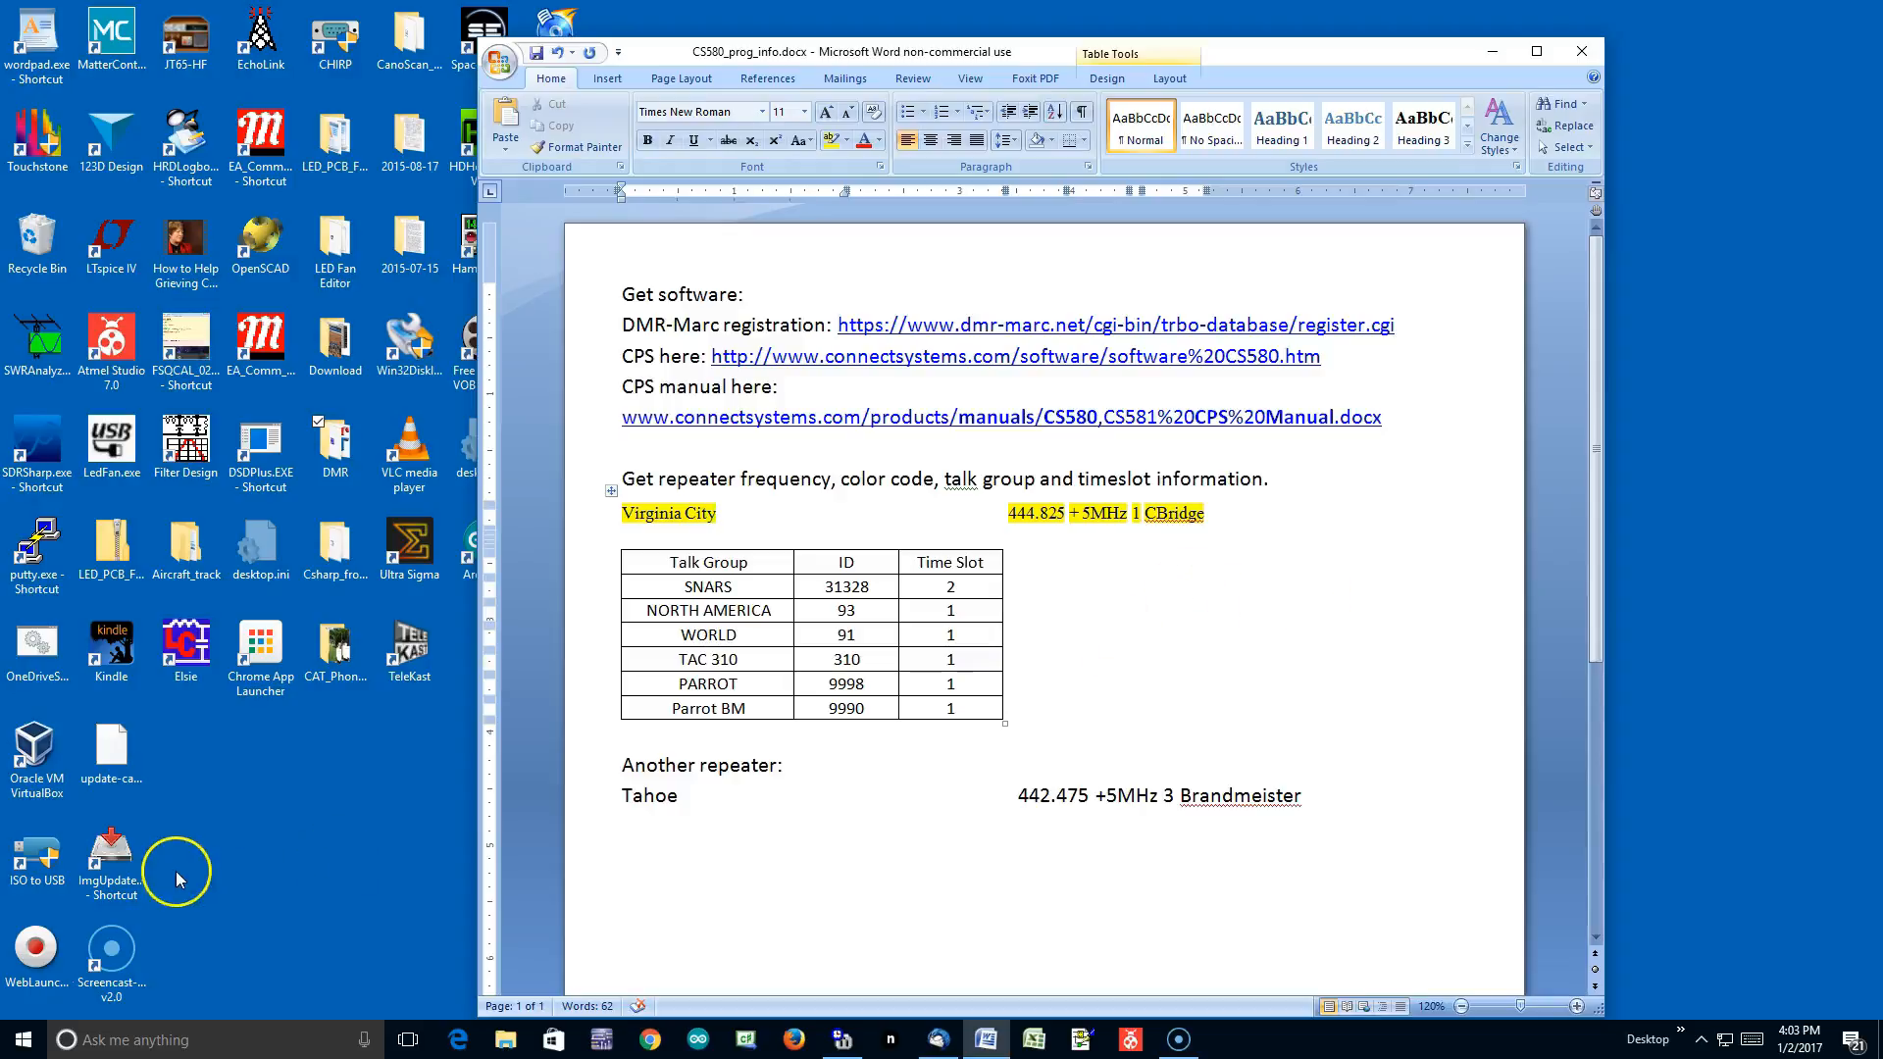
Launch the BFP-CS580 programming software from the DMR desktop folder and close the folder window.
{"action": "double_click", "coordinate": [326, 446]}
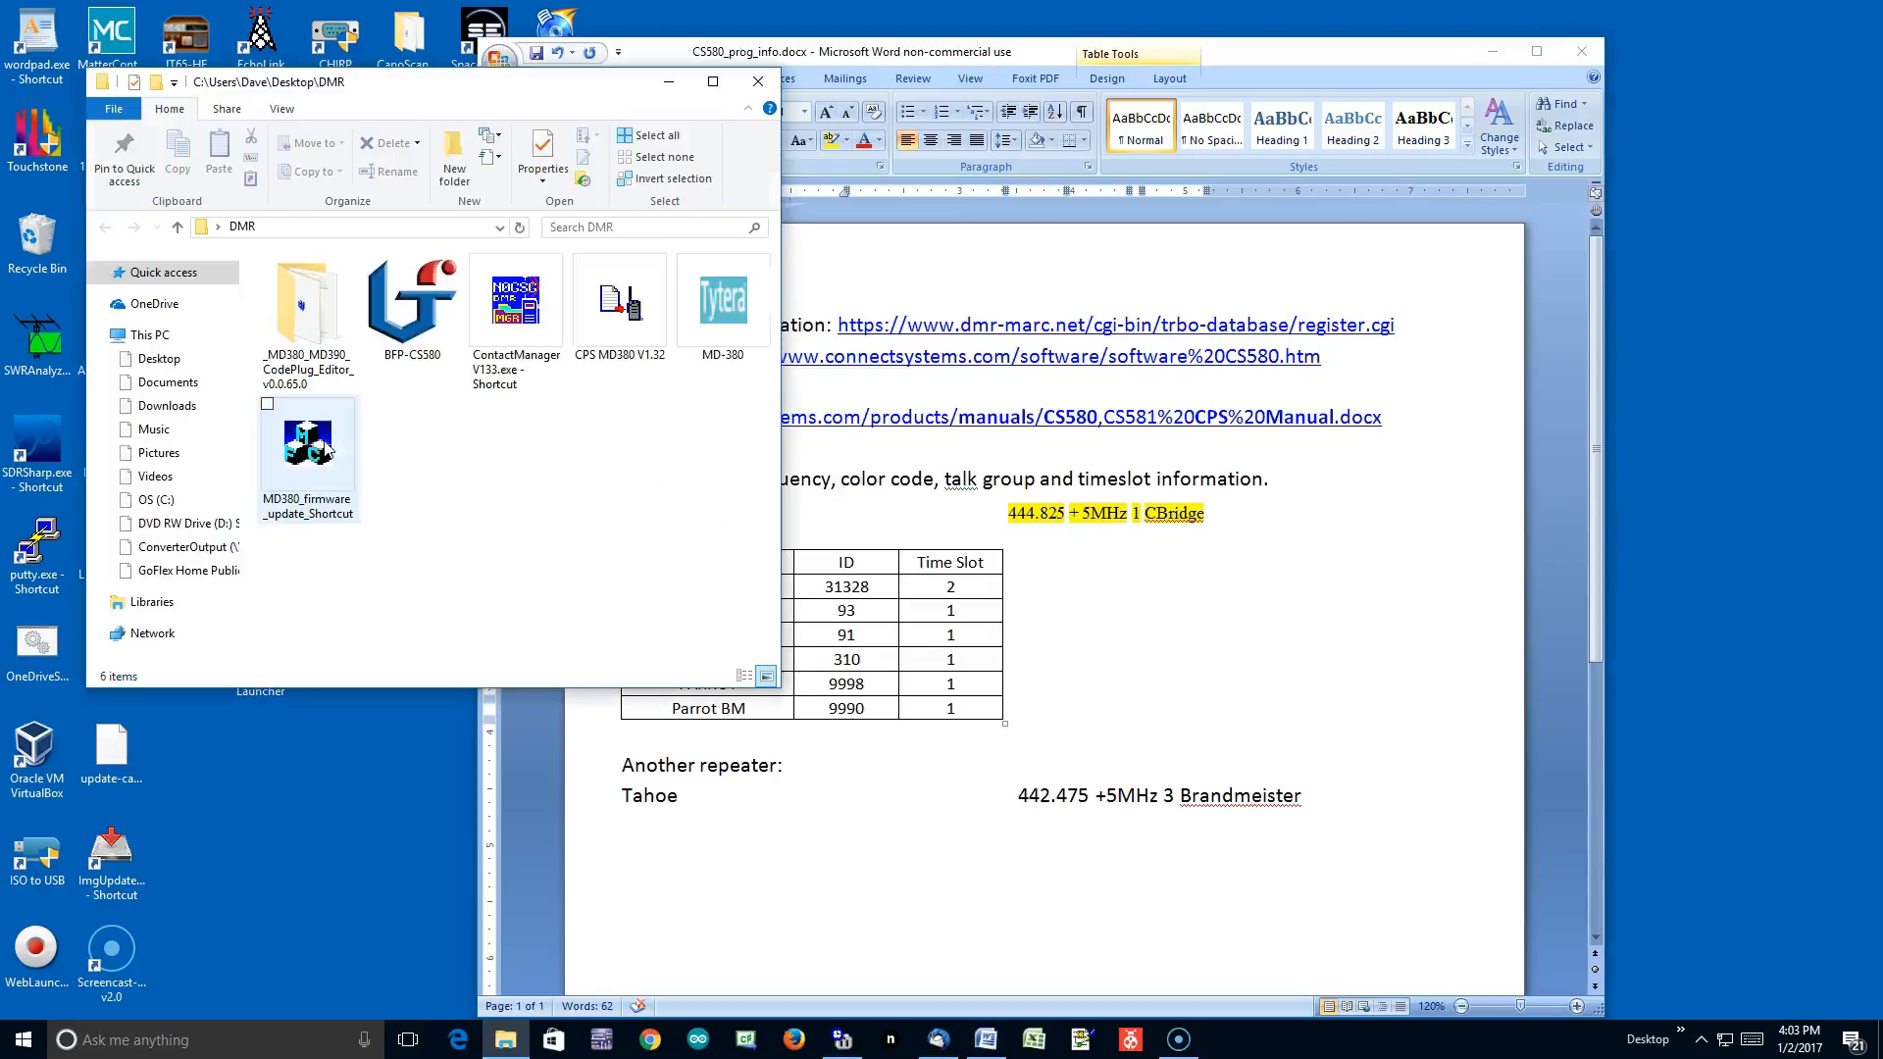
{"action": "double_click", "coordinate": [424, 305]}
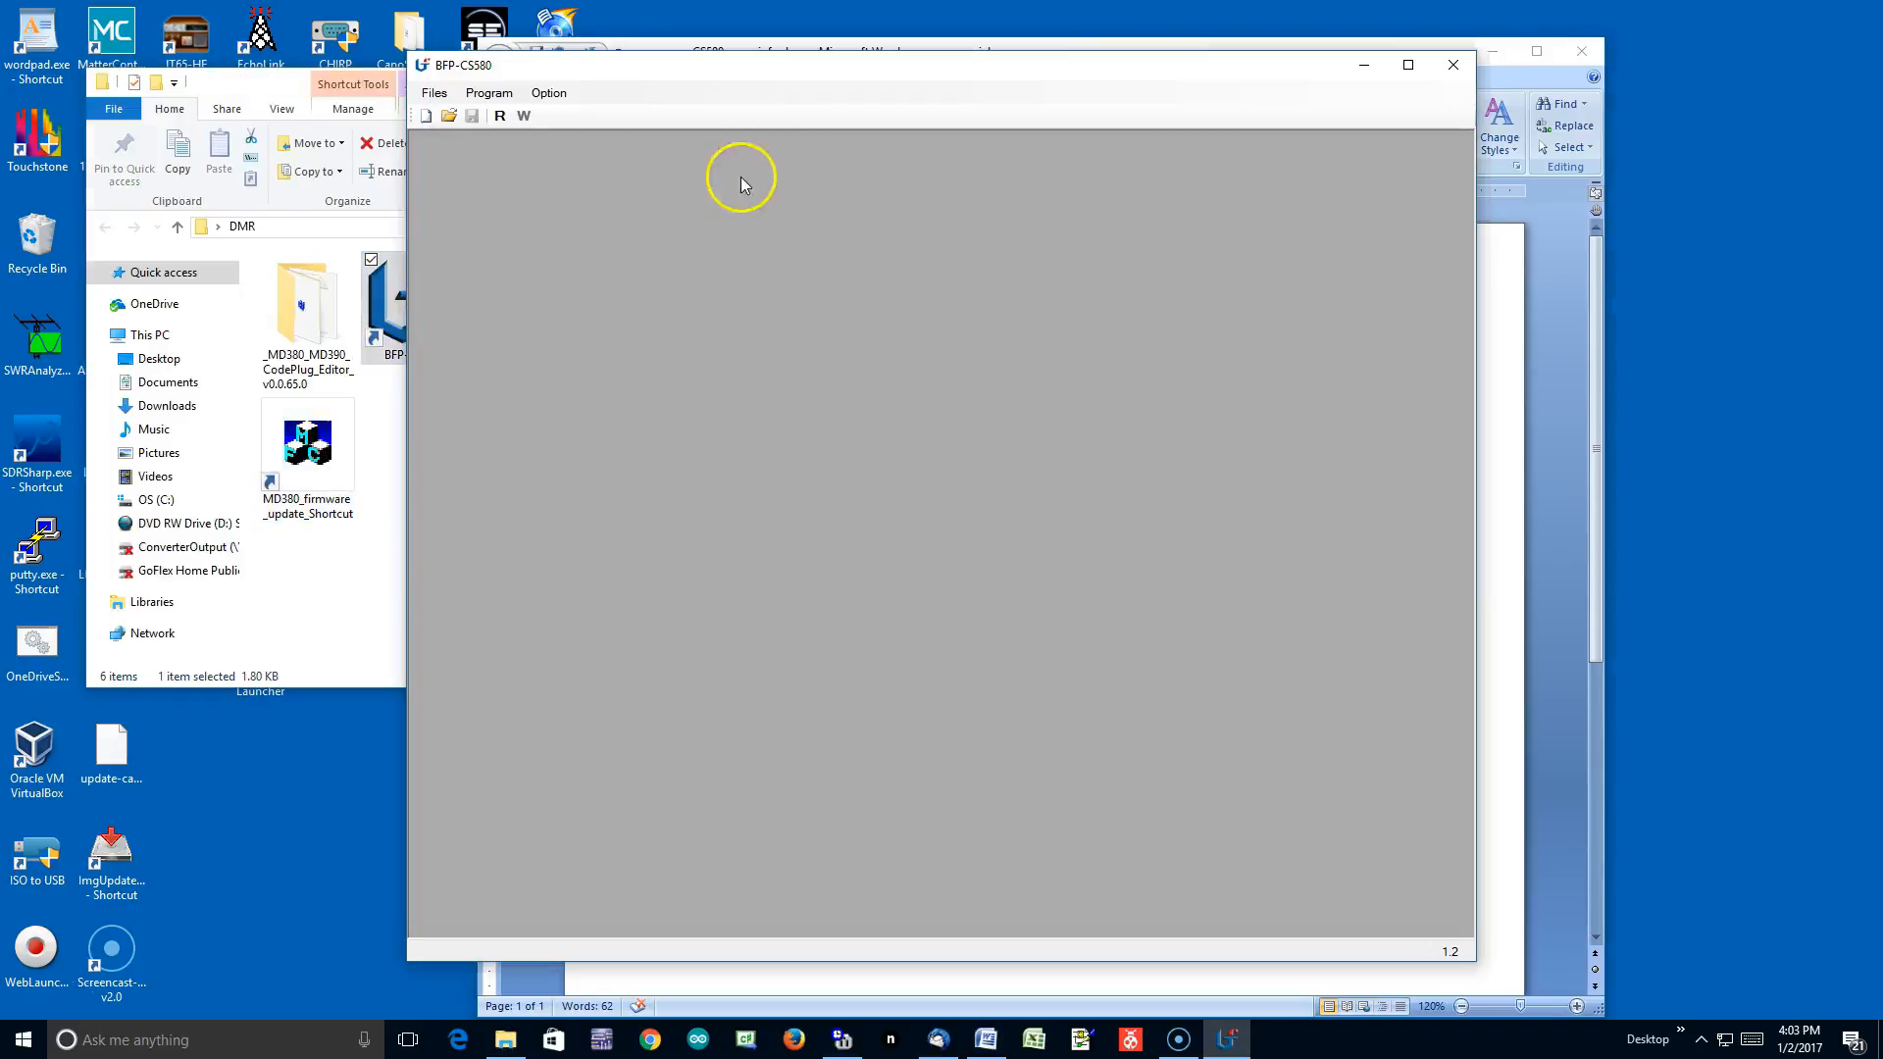
{"action": "left_click", "coordinate": [294, 575]}
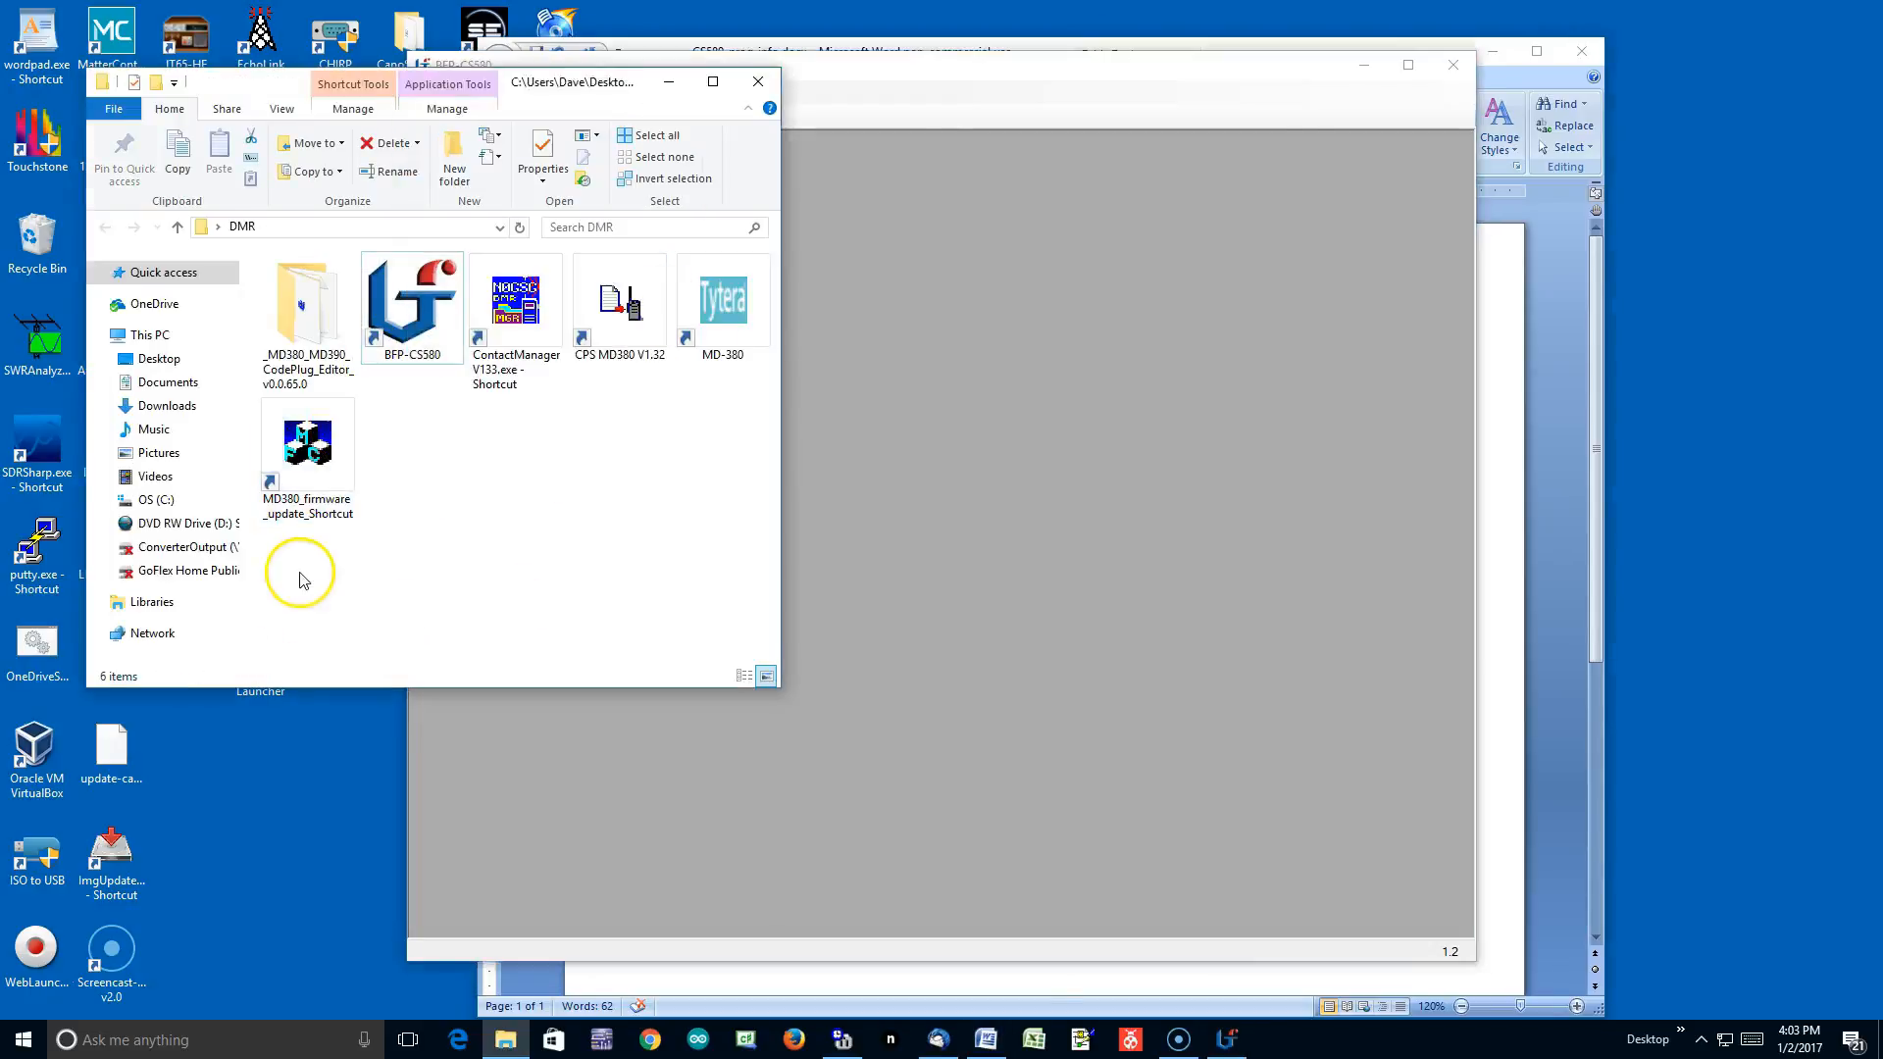
{"action": "left_click", "coordinate": [756, 84]}
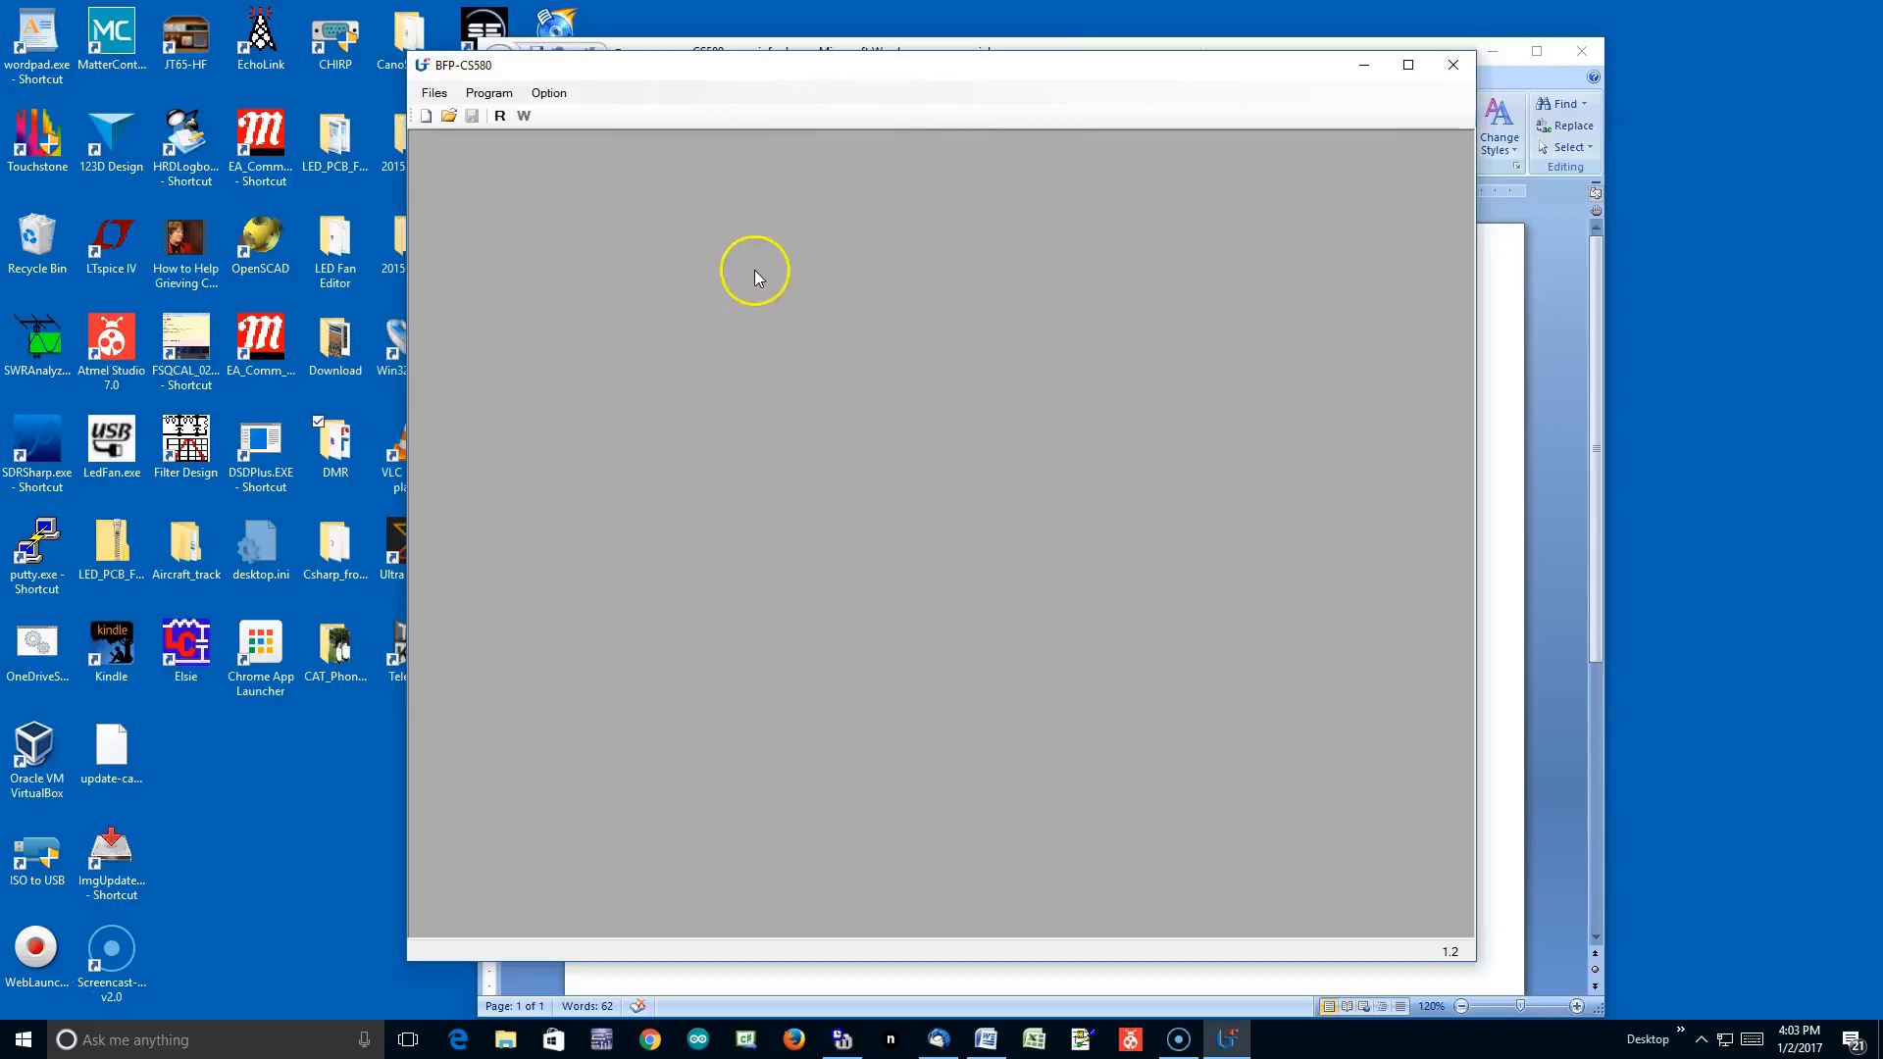
Create a new configuration file for model BF-CS580 with the 400-480 MHz frequency range.
{"action": "left_click", "coordinate": [432, 94]}
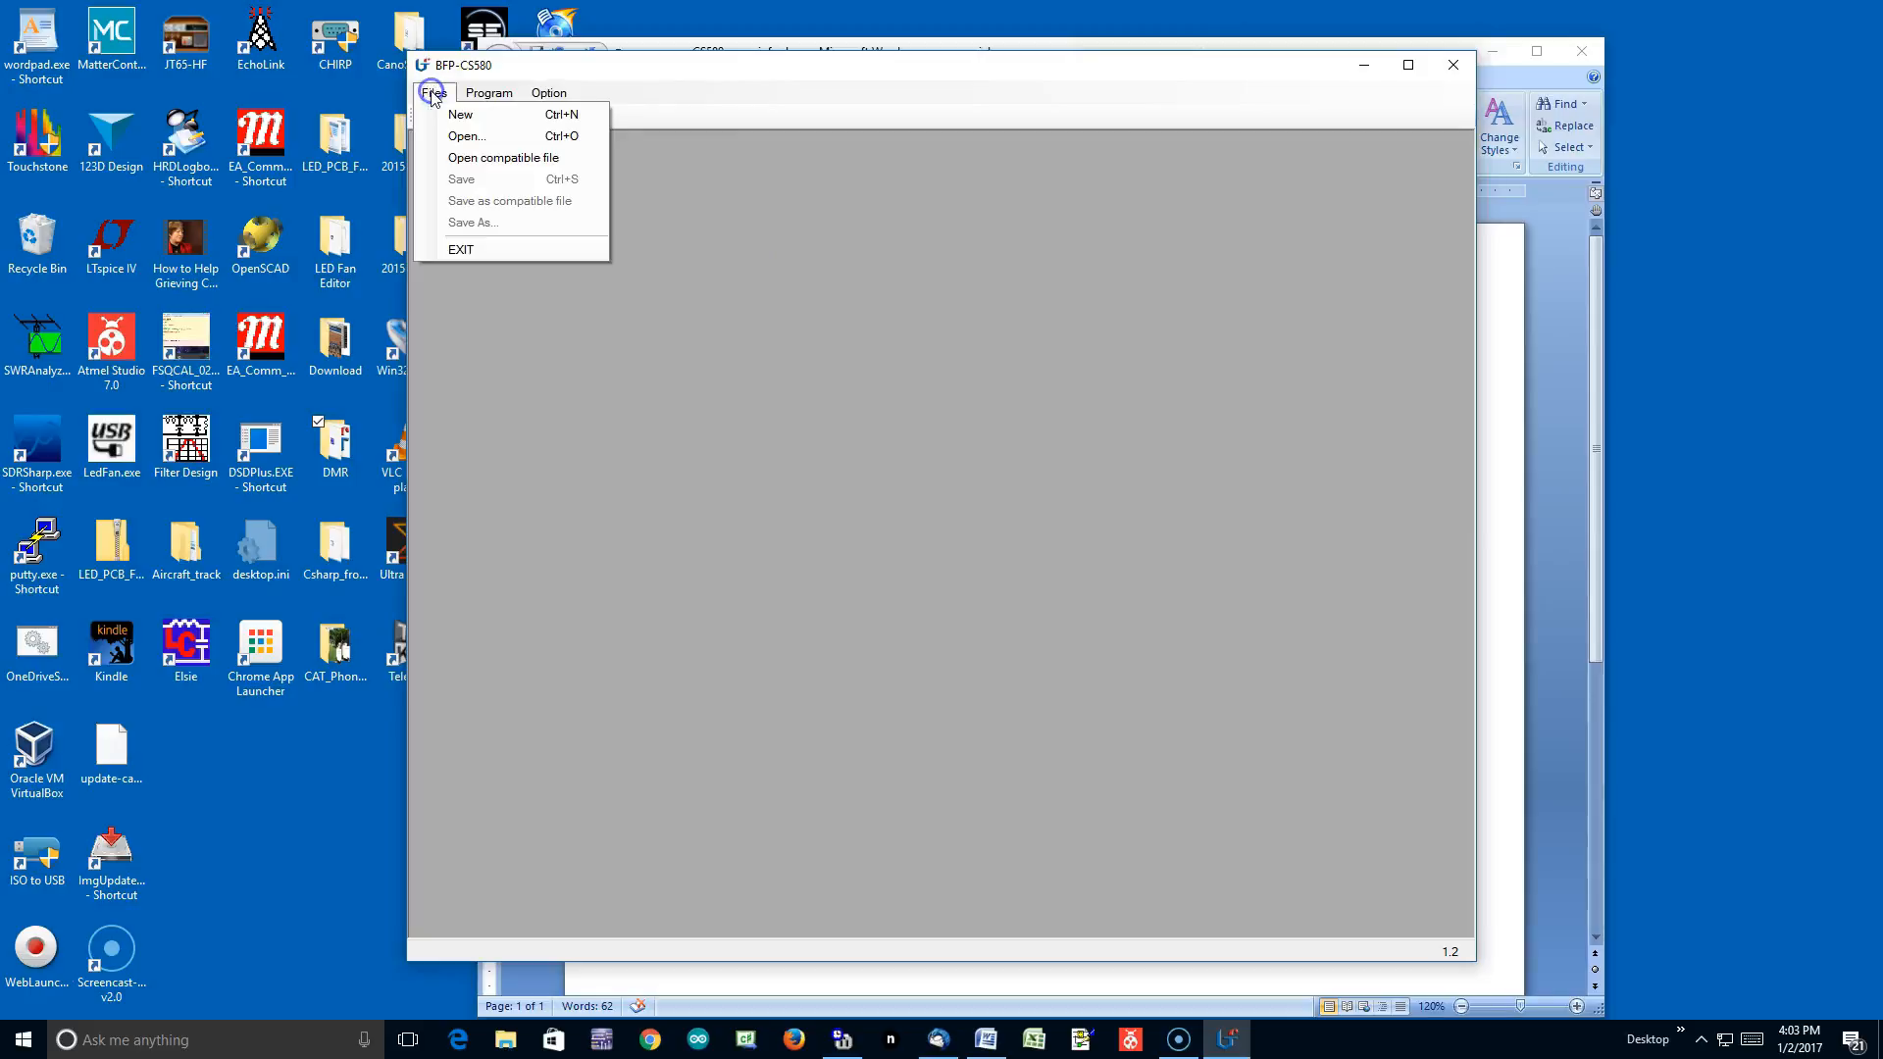
{"action": "left_click", "coordinate": [472, 125]}
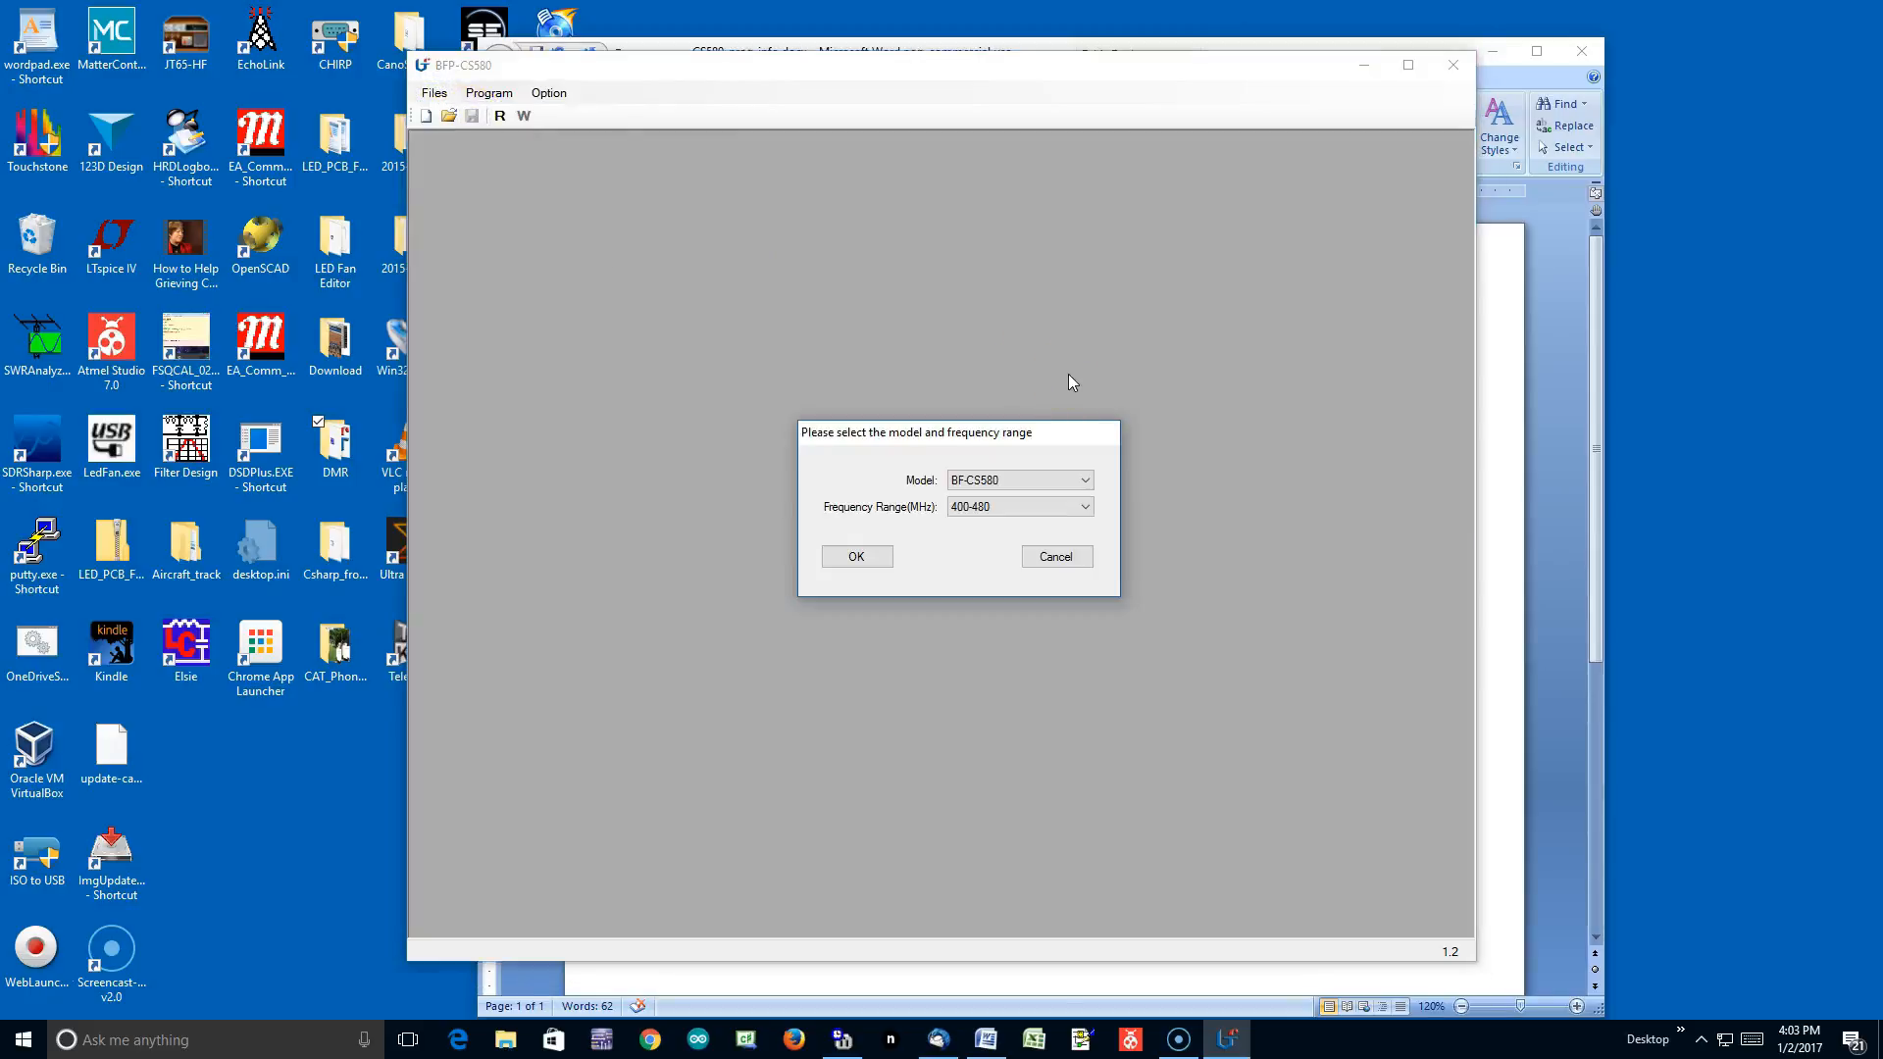
{"action": "left_click", "coordinate": [846, 453]}
{"action": "left_click", "coordinate": [856, 557]}
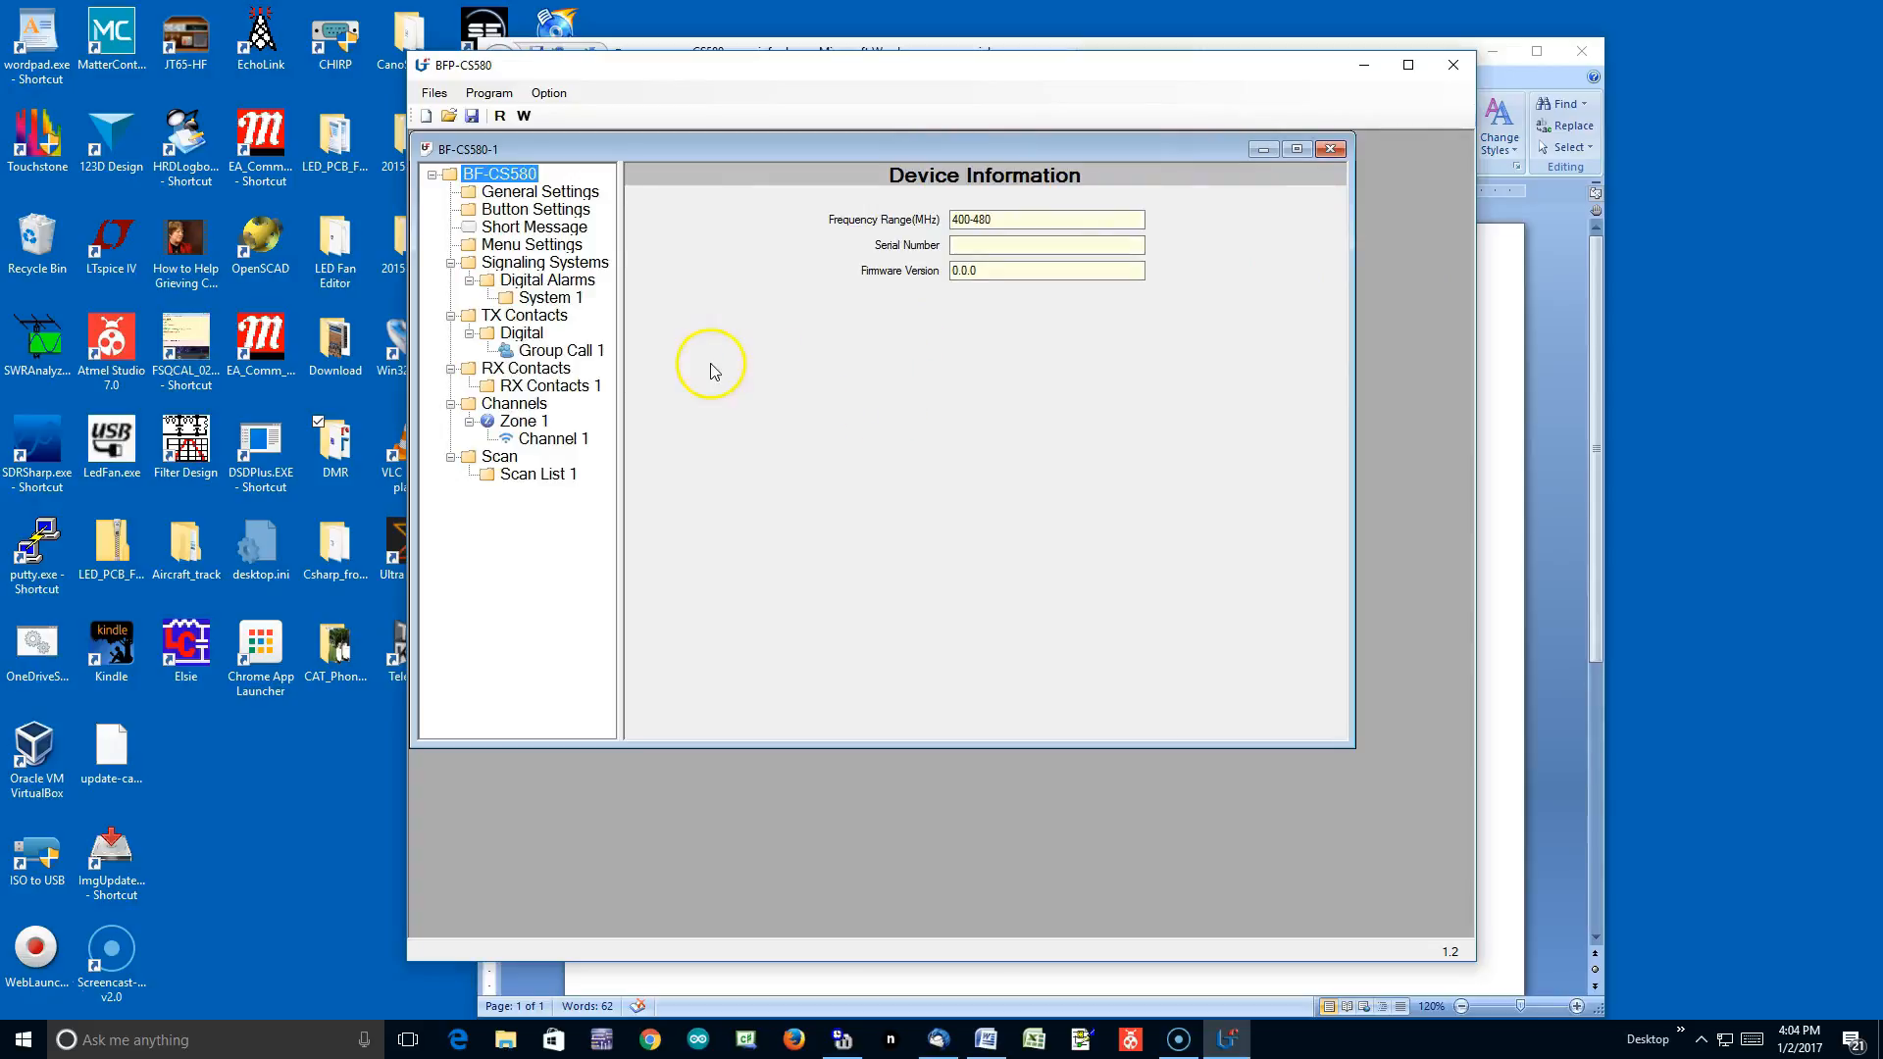
In General Settings, set Enhanced Scanning to 441.000 MHz minimum, 445.000 MHz maximum, 5.000 MHz Rx to Tx offset and 25 kHz channel spacing.
{"action": "left_click", "coordinate": [567, 199]}
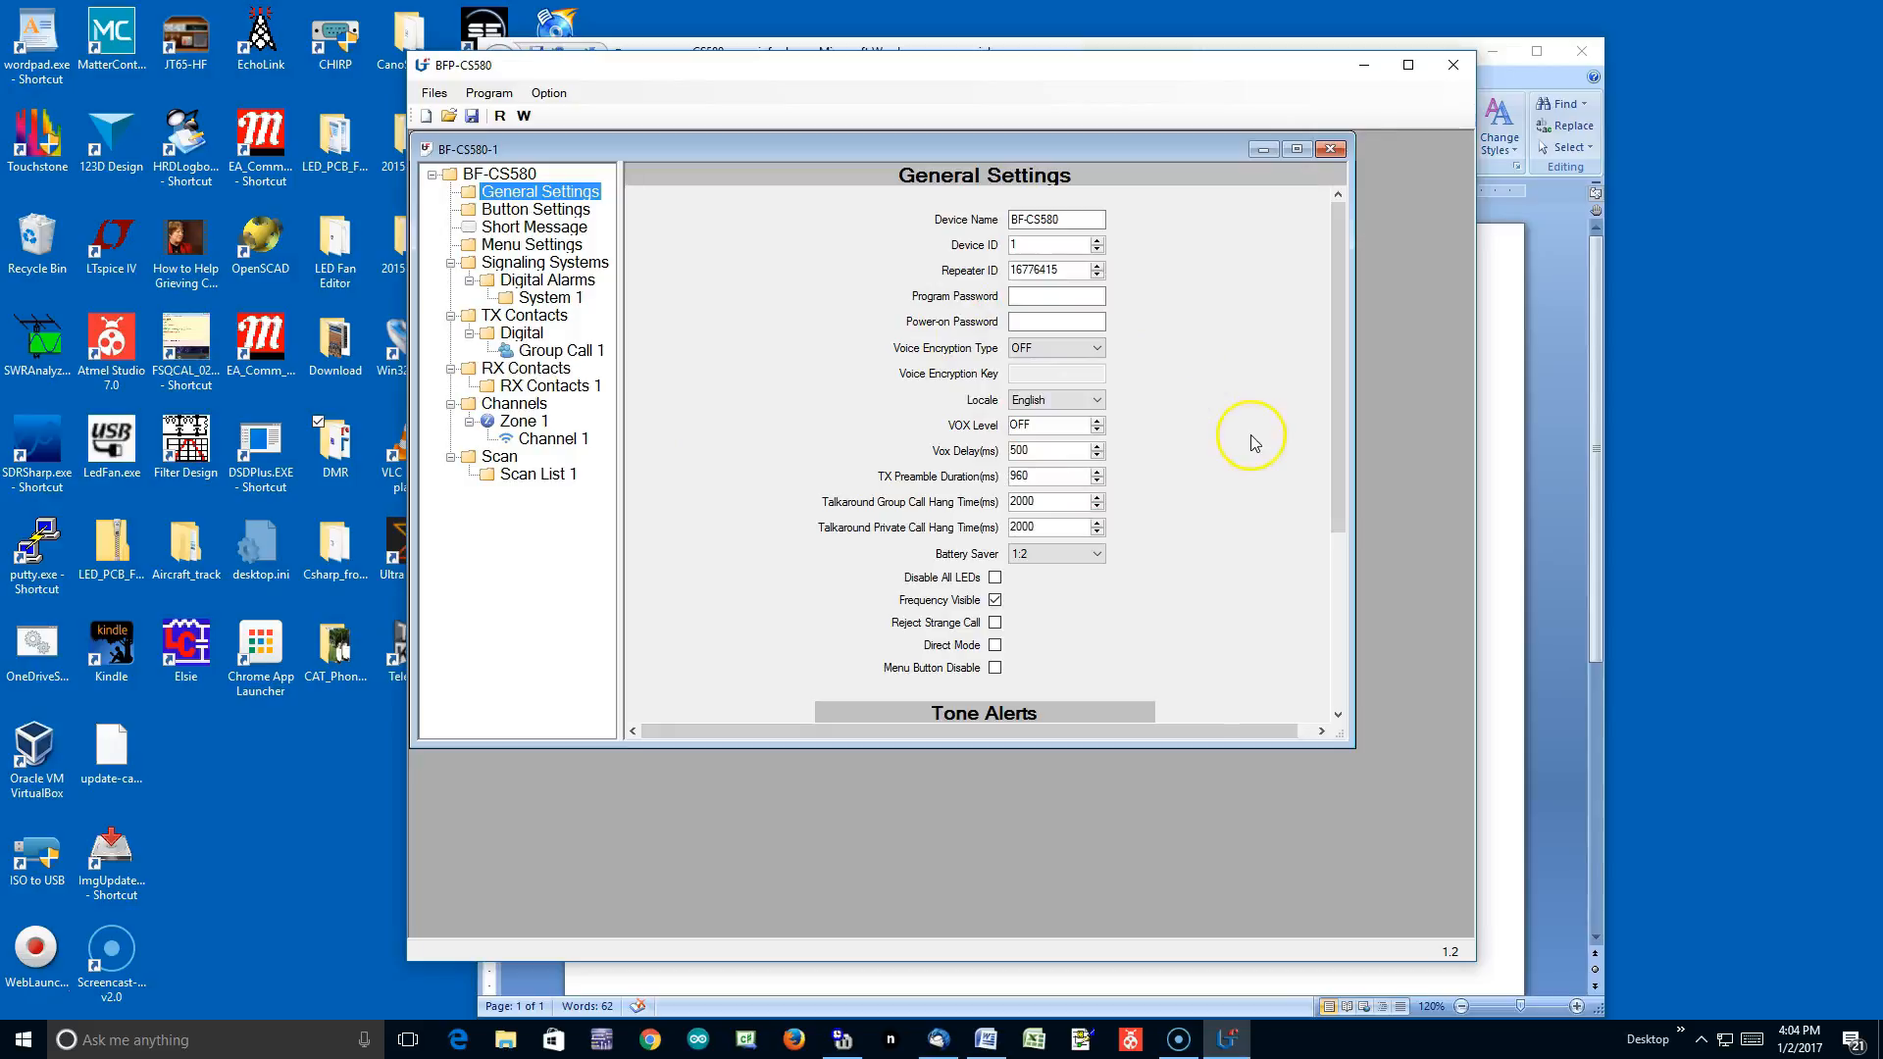
{"action": "scroll", "coordinate": [1254, 443], "scroll_direction": "down", "scroll_amount": 3}
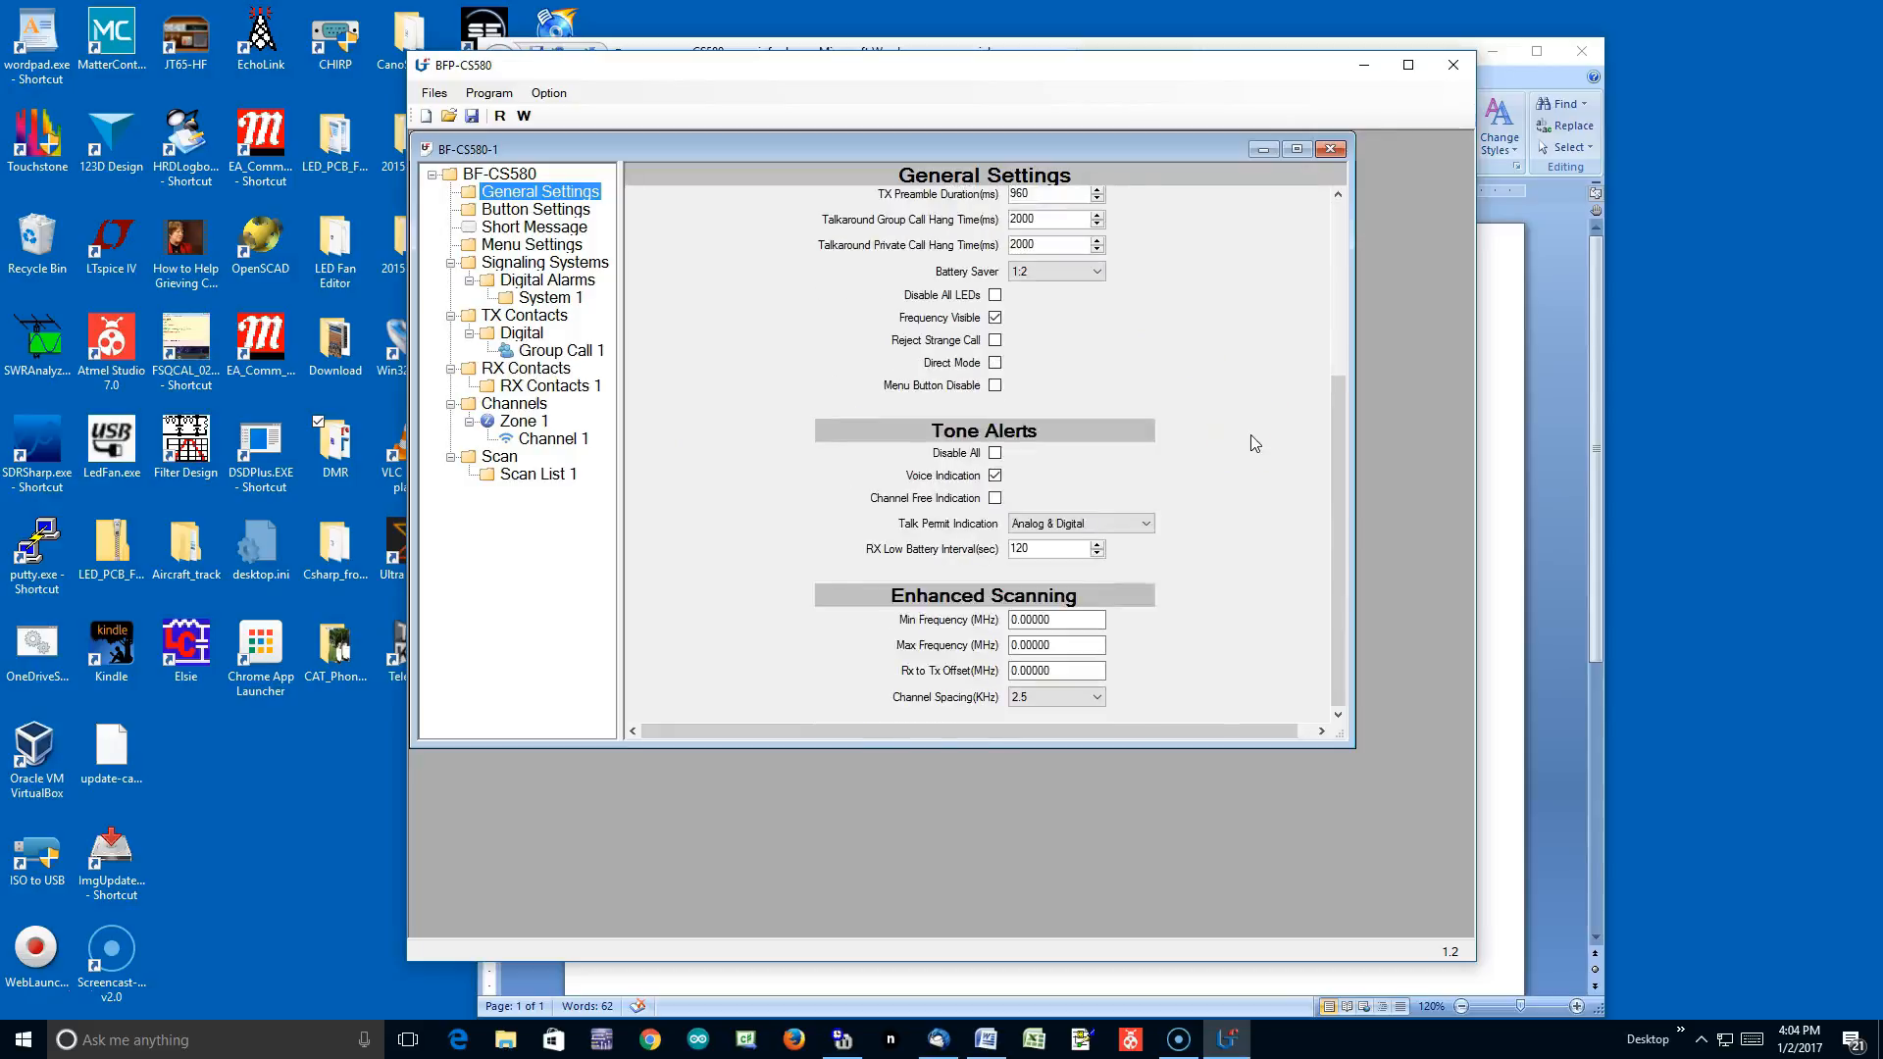
{"action": "left_click", "coordinate": [1072, 623]}
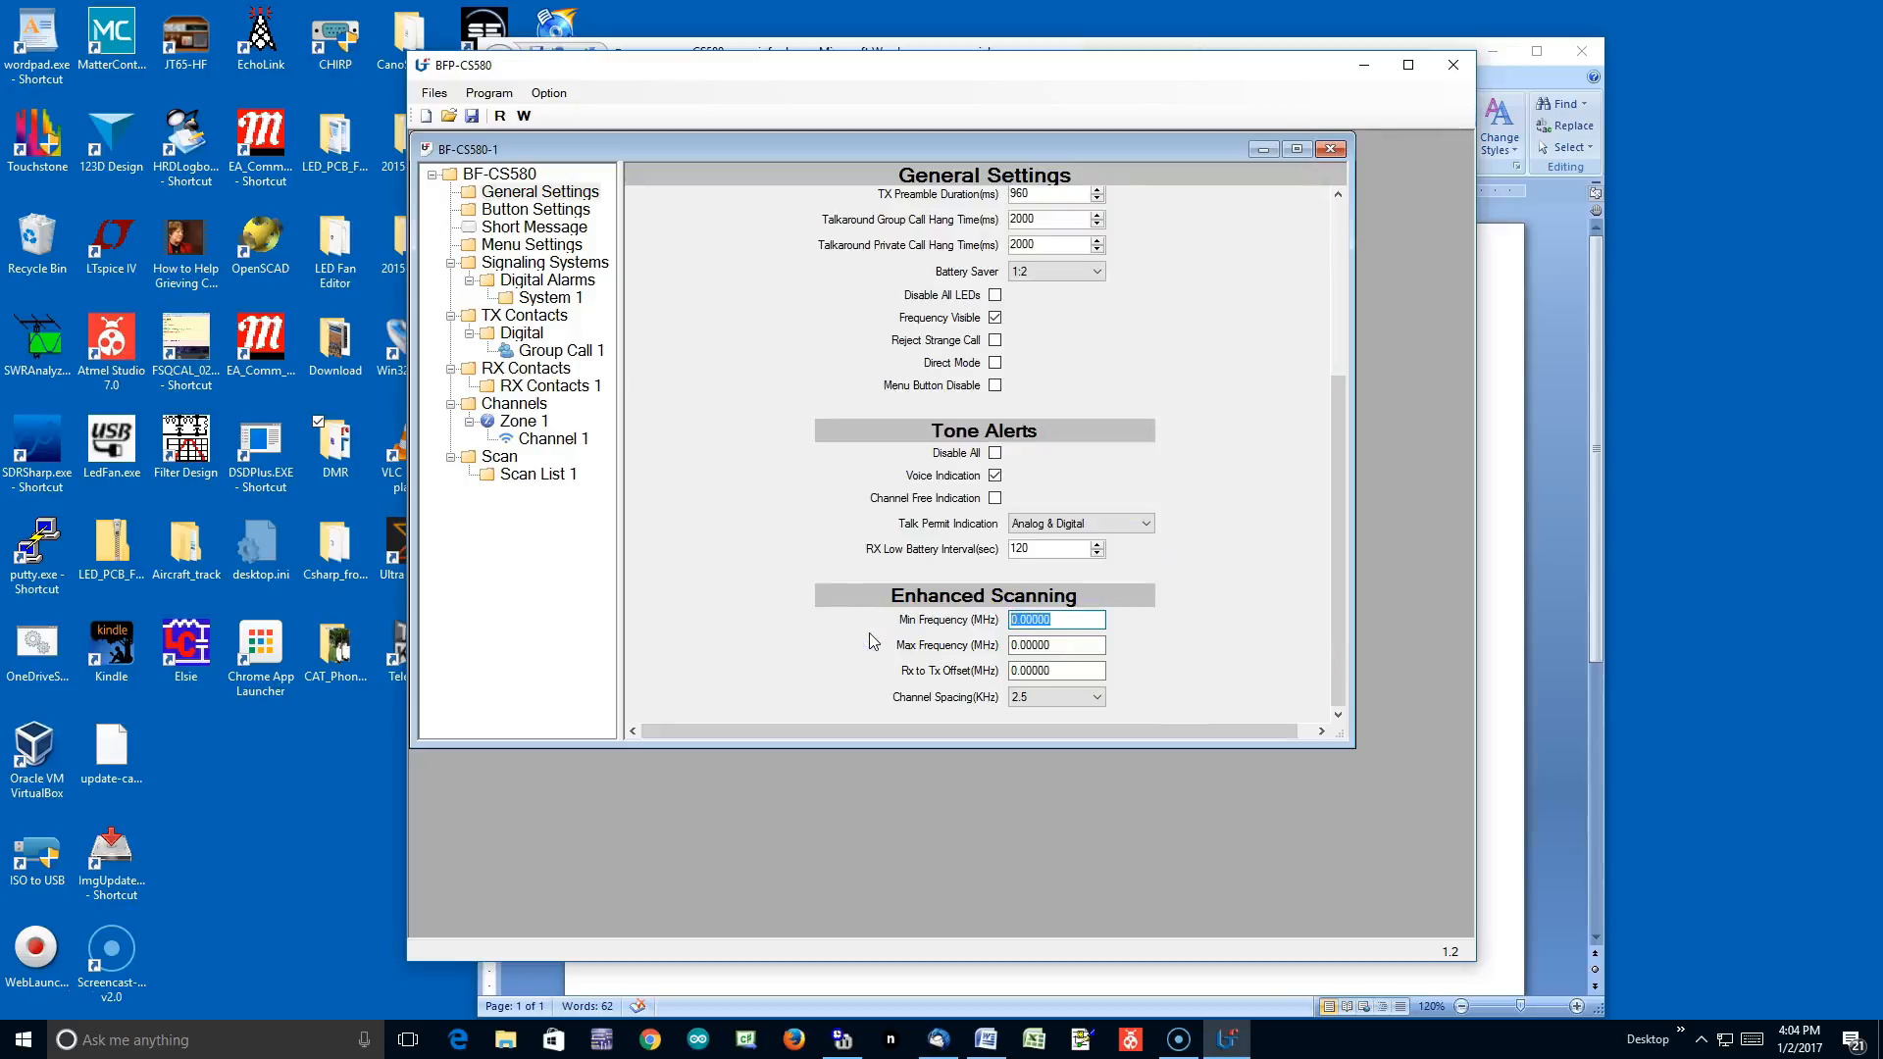
{"action": "type", "text": "441.000"}
{"action": "key", "text": "Tab"}
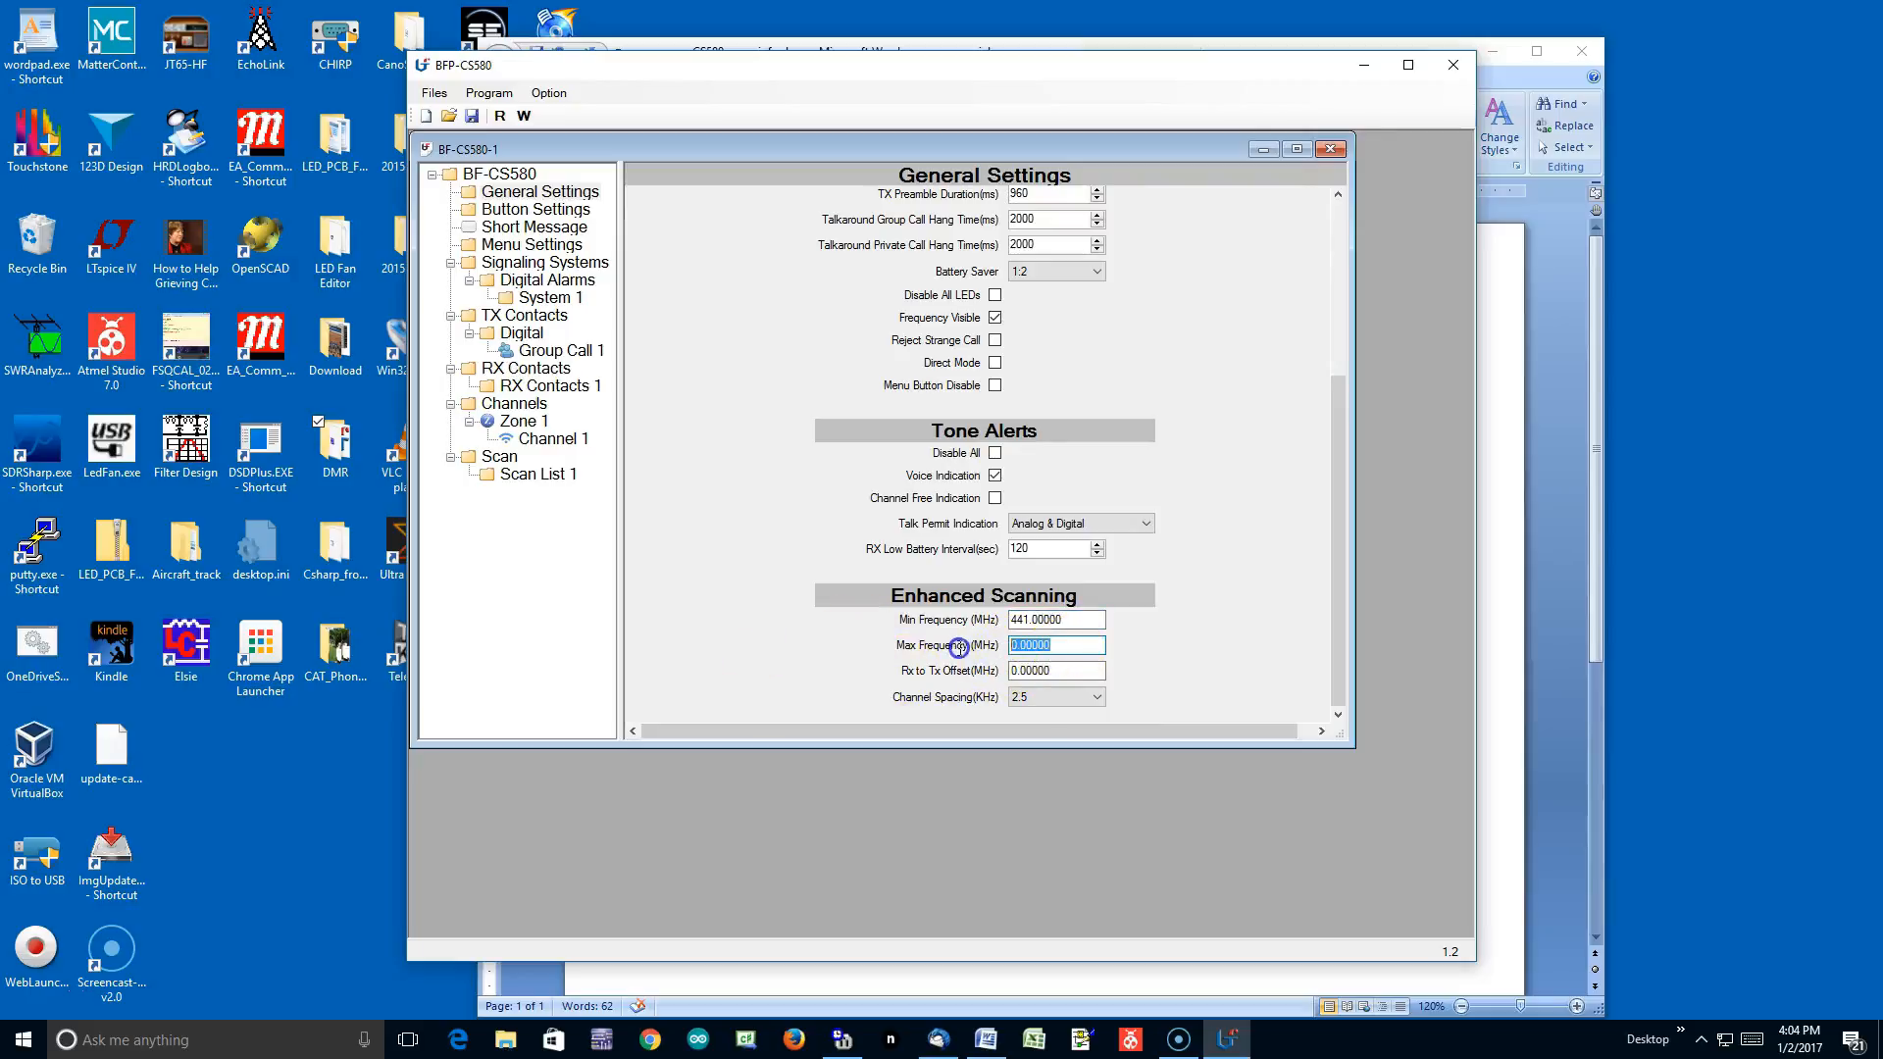
{"action": "type", "text": "445.000"}
{"action": "left_click", "coordinate": [1068, 669]}
{"action": "type", "text": "5.000"}
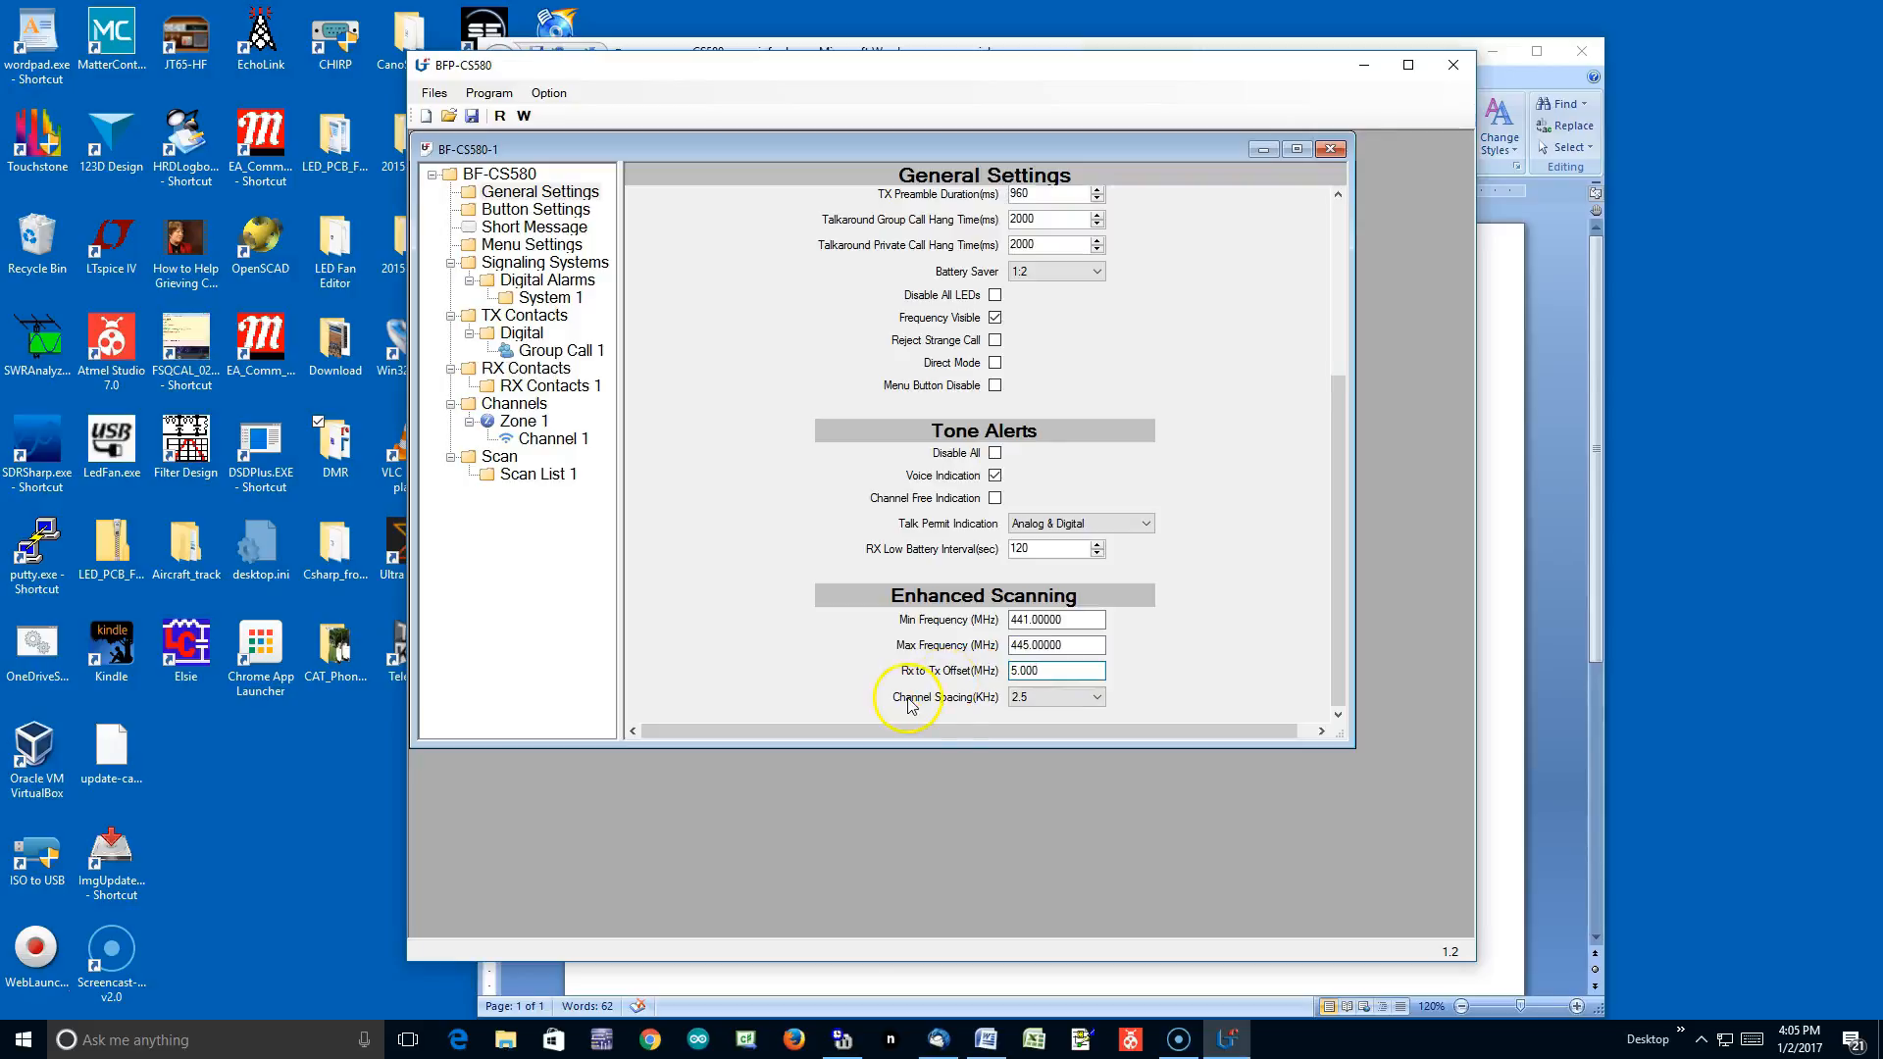
{"action": "left_click", "coordinate": [1096, 699]}
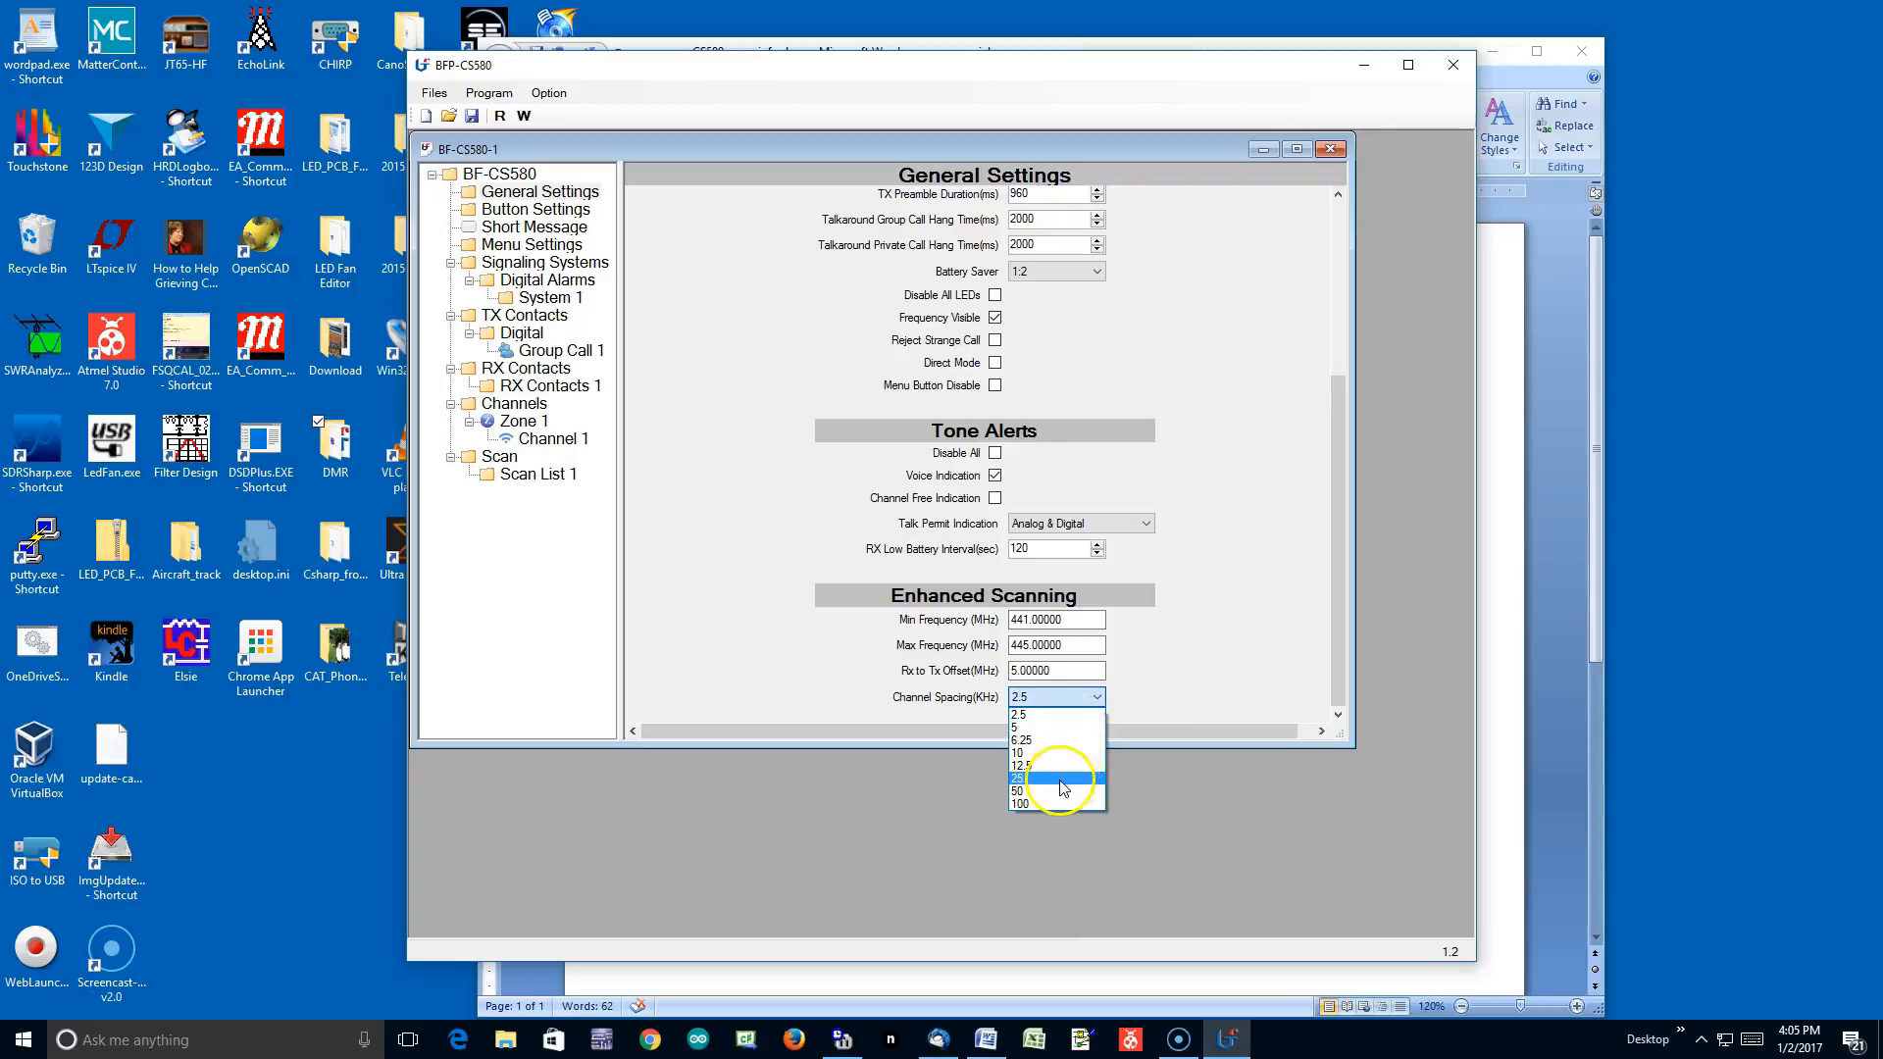
{"action": "left_click", "coordinate": [1059, 779]}
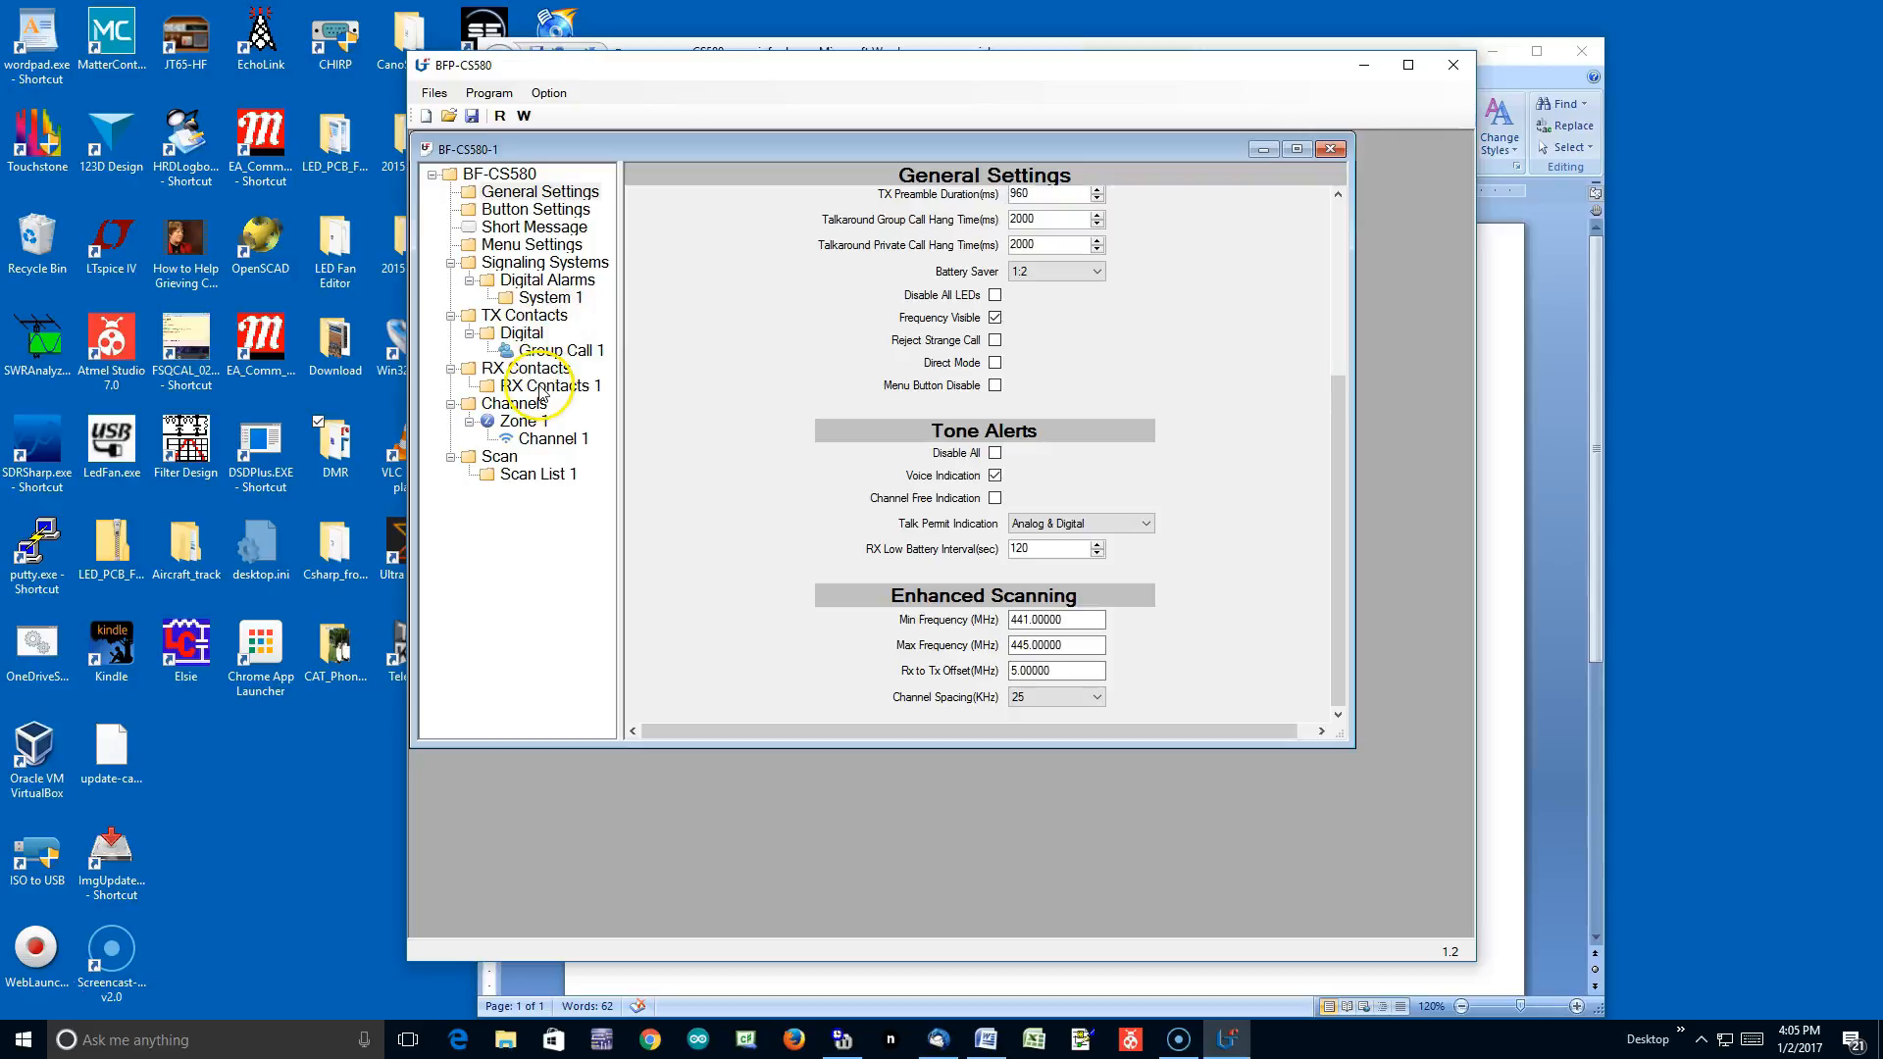
Add a digital group call to the TX contacts with call ID 31328, taken from the talk group table in the Word notes.
{"action": "left_click", "coordinate": [792, 977]}
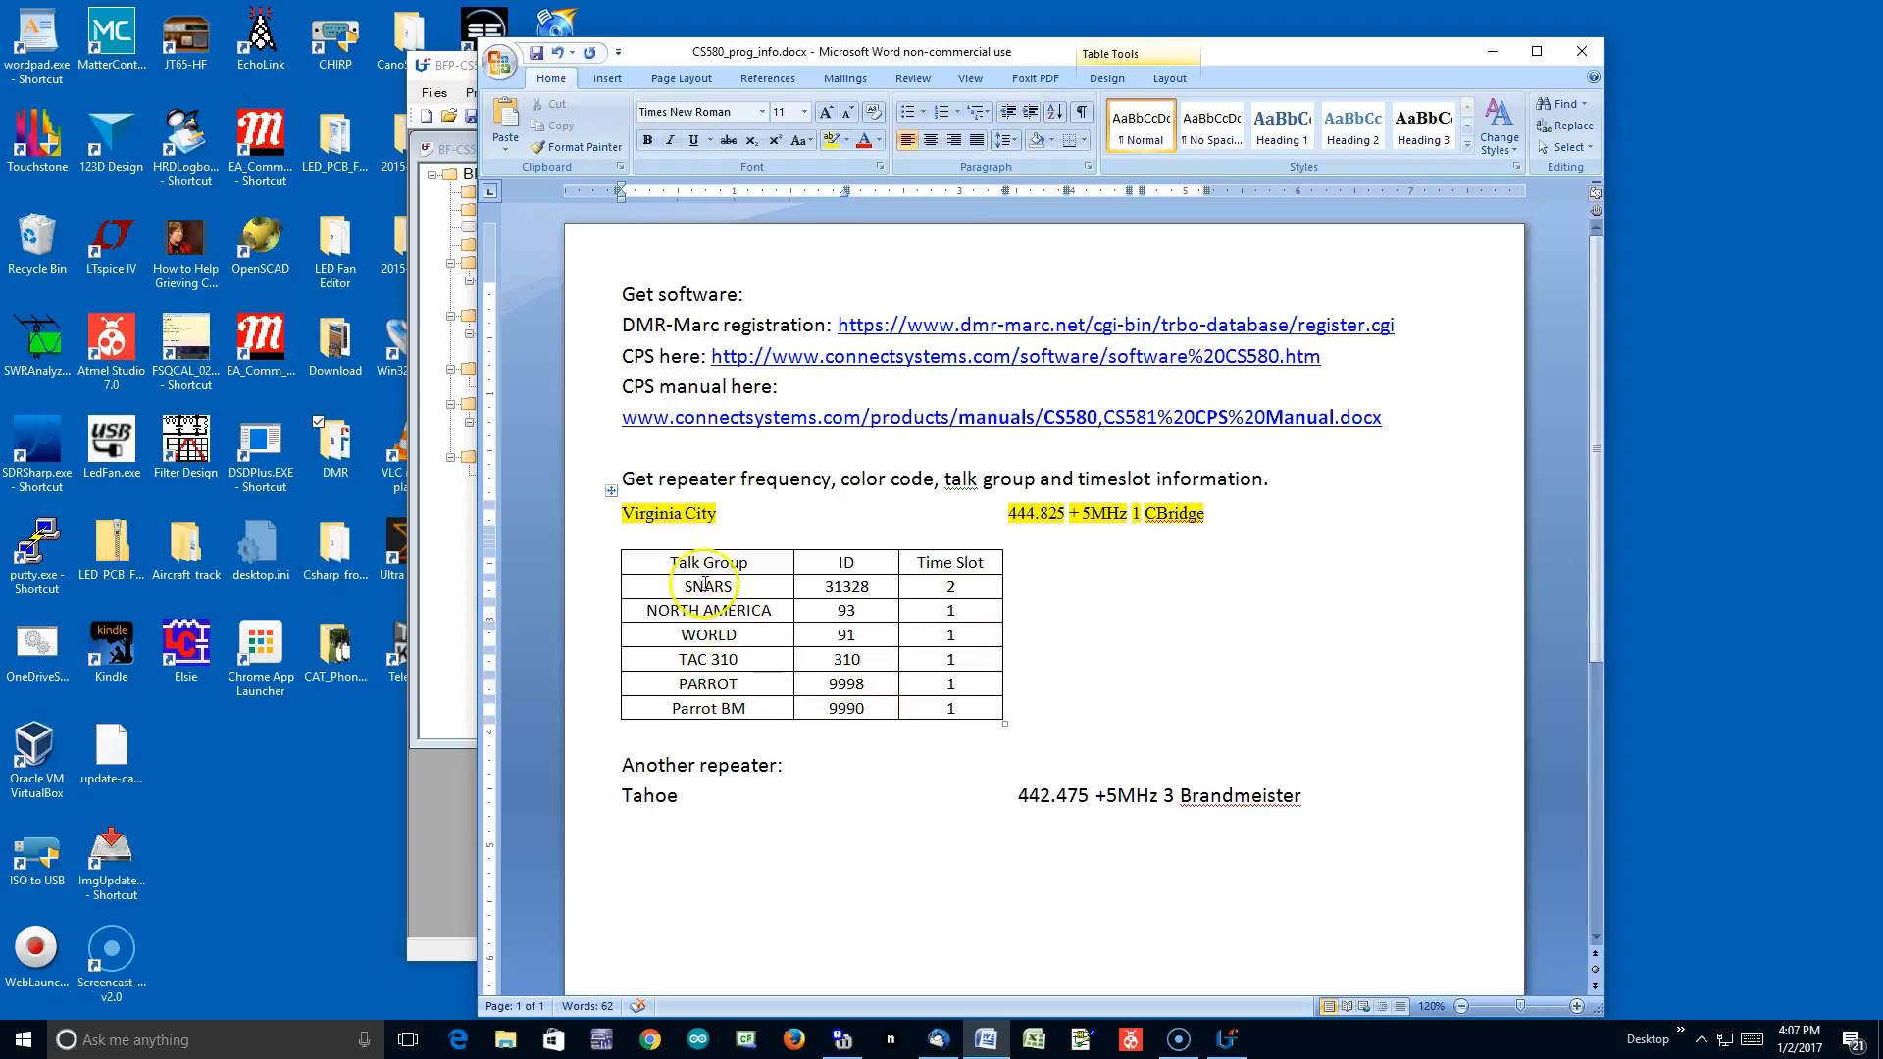
{"action": "left_click", "coordinate": [452, 649]}
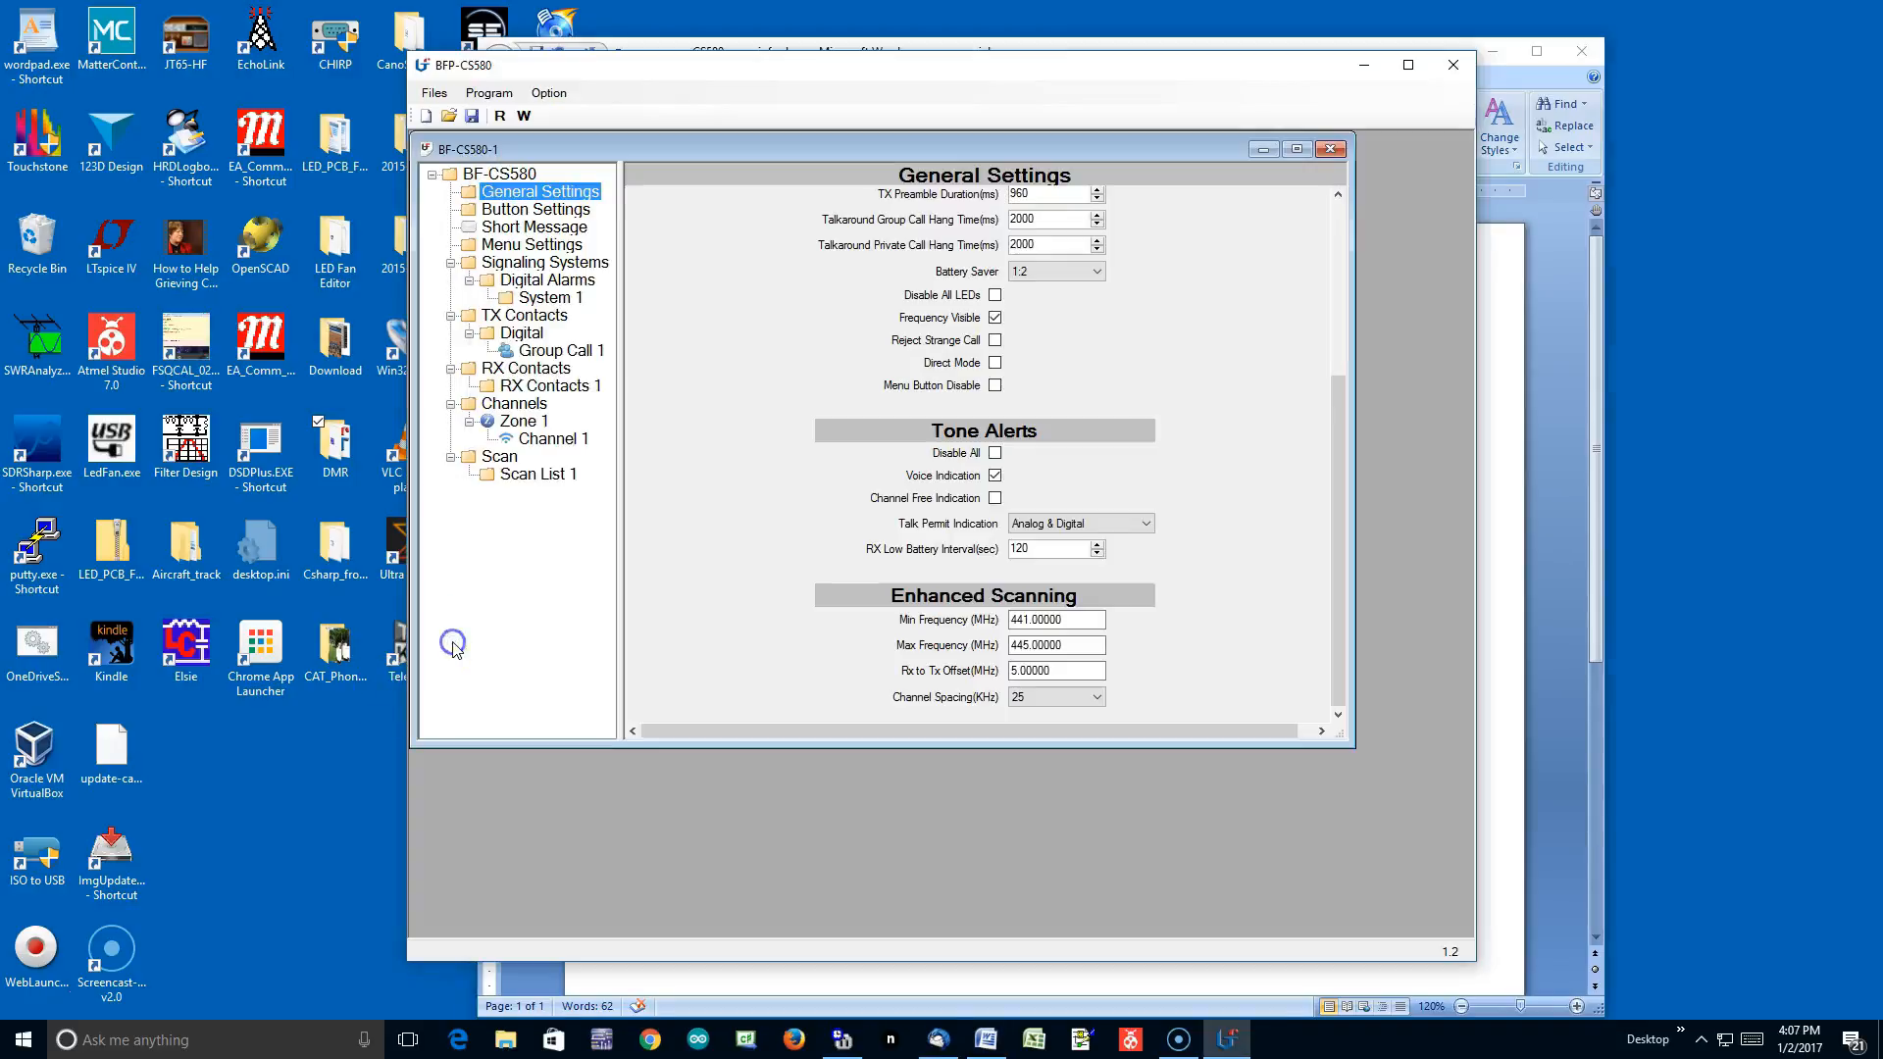
{"action": "right_click", "coordinate": [529, 336]}
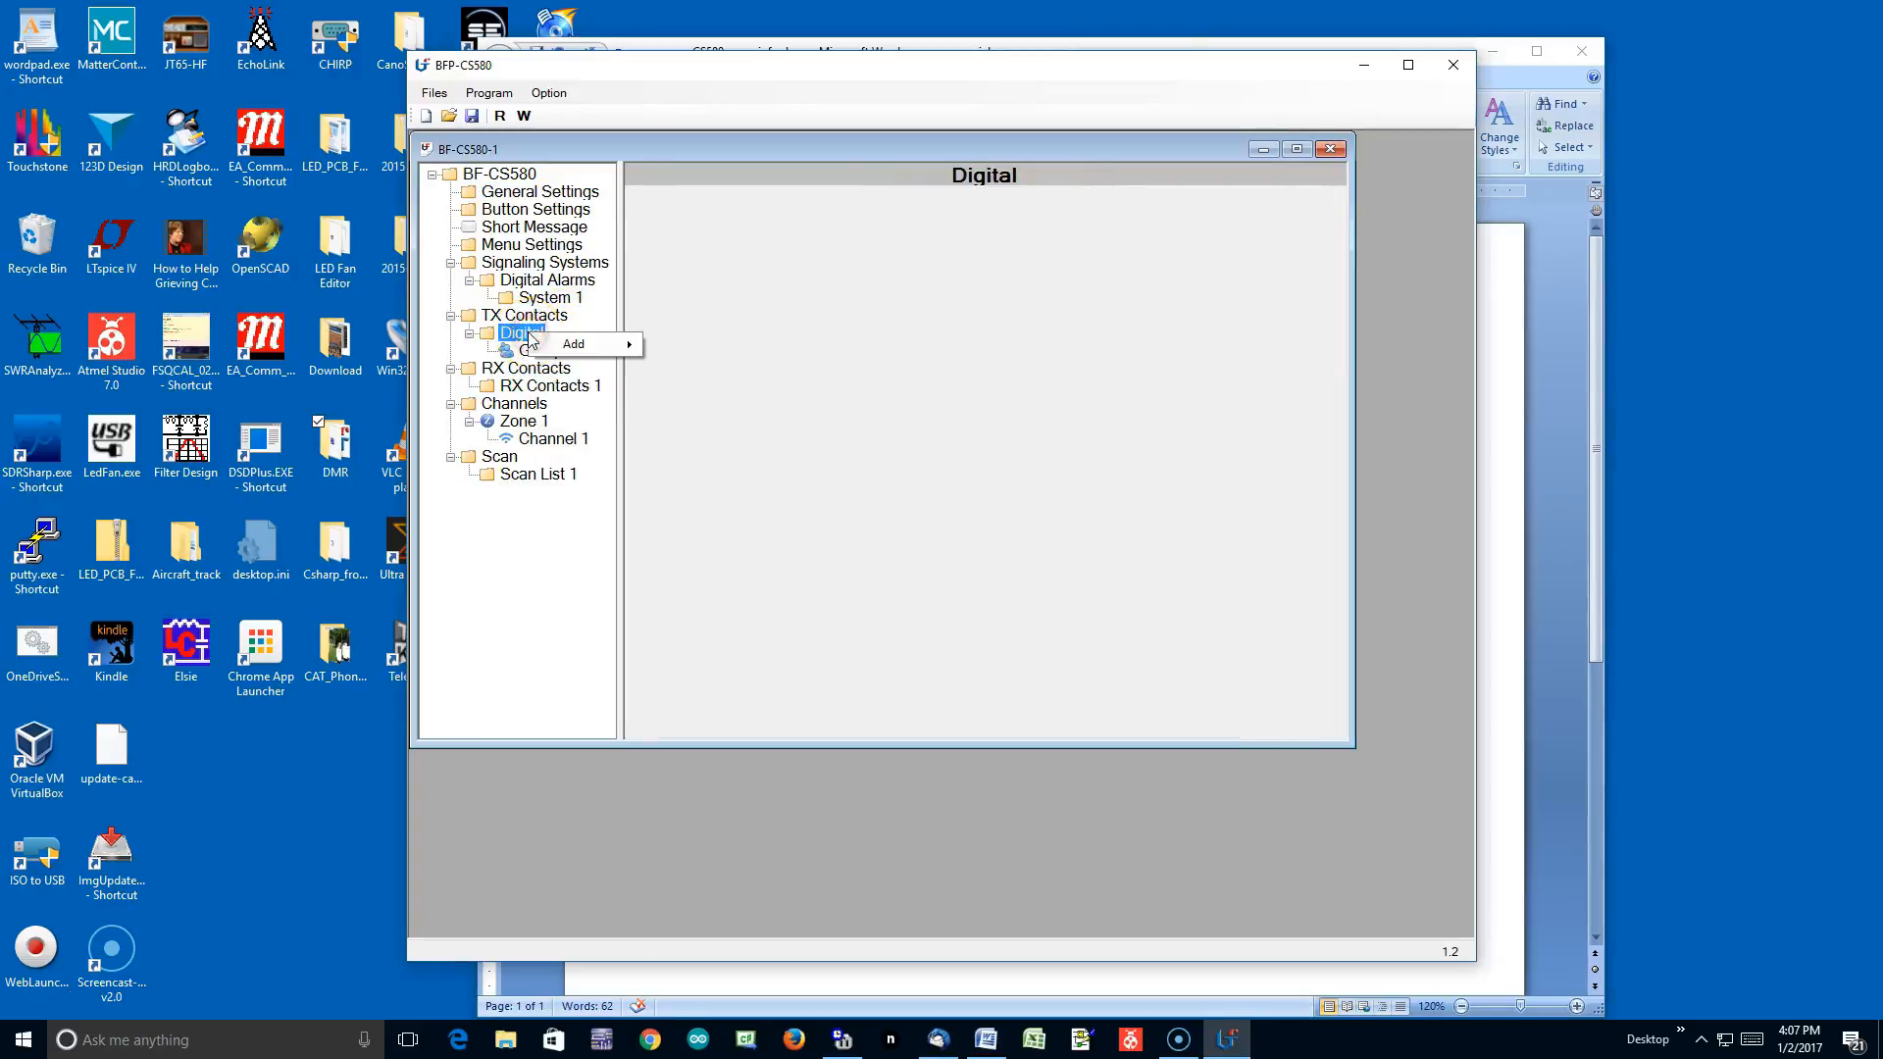
{"action": "mouse_move", "coordinate": [592, 345]}
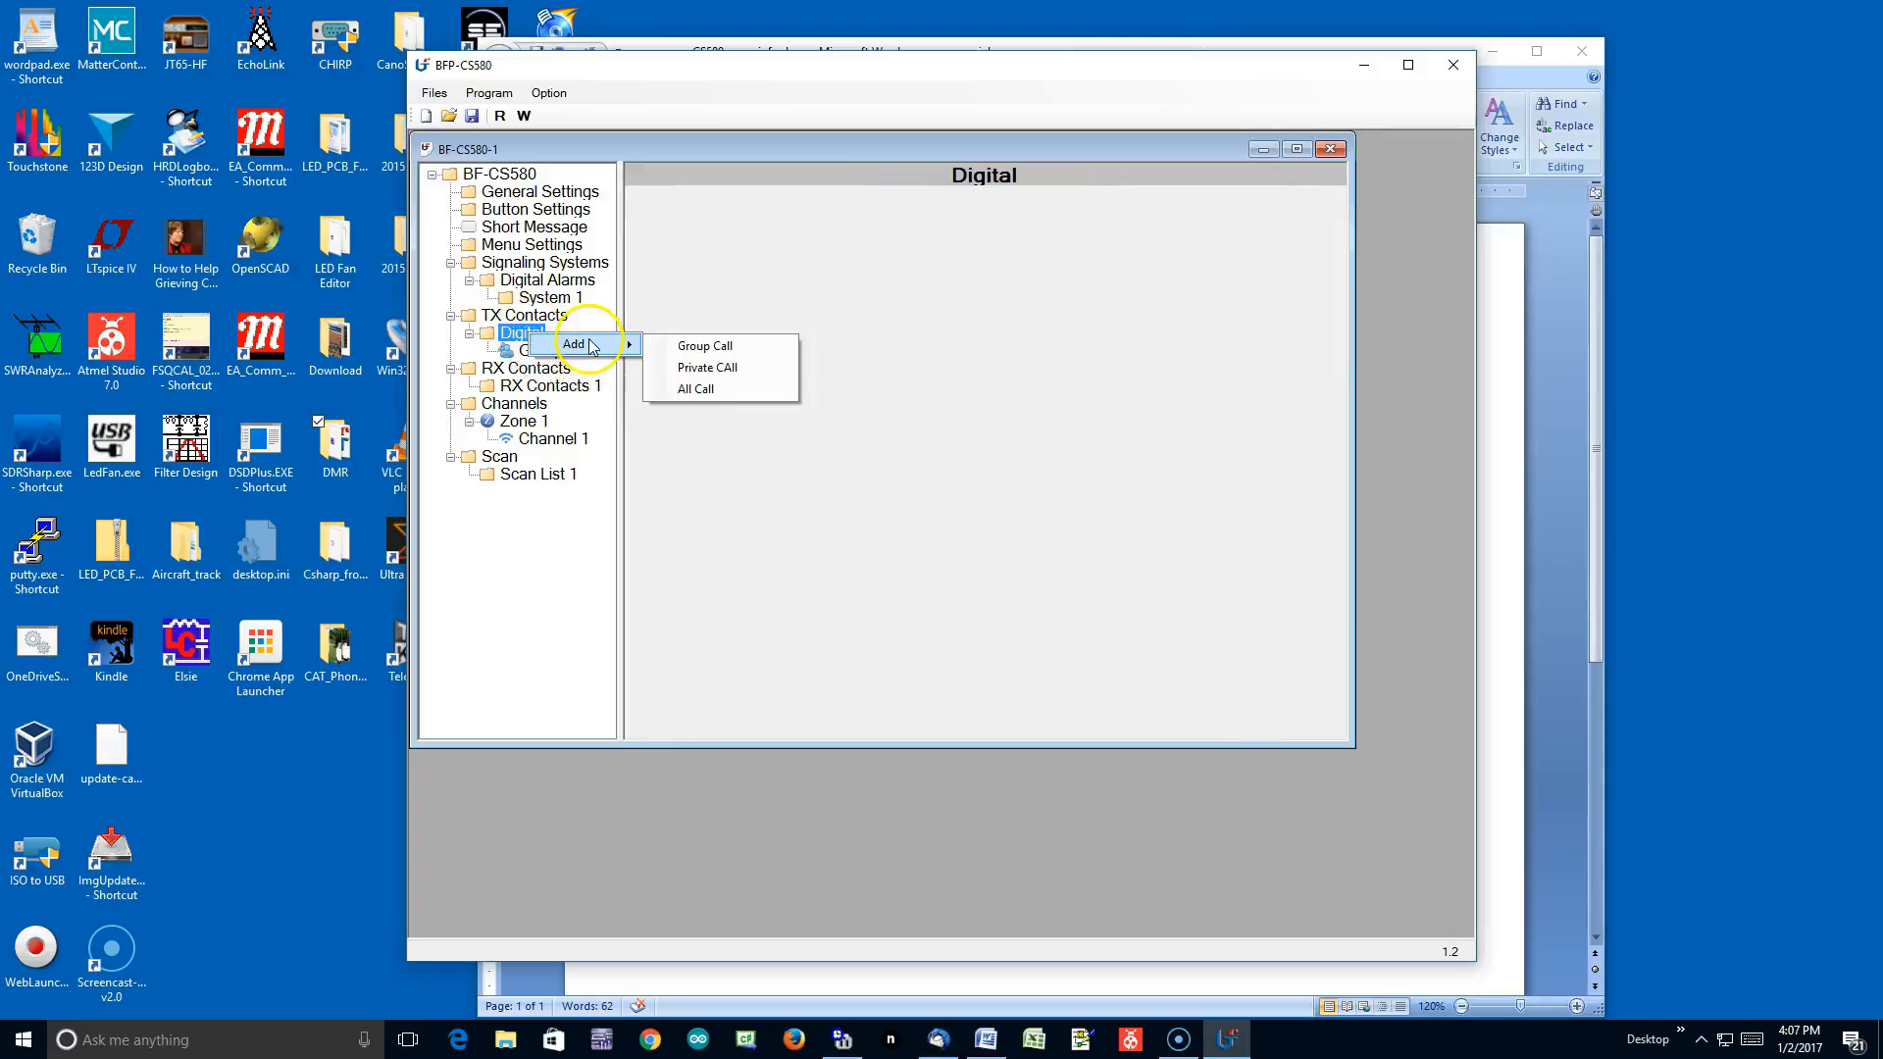
{"action": "left_click", "coordinate": [726, 349]}
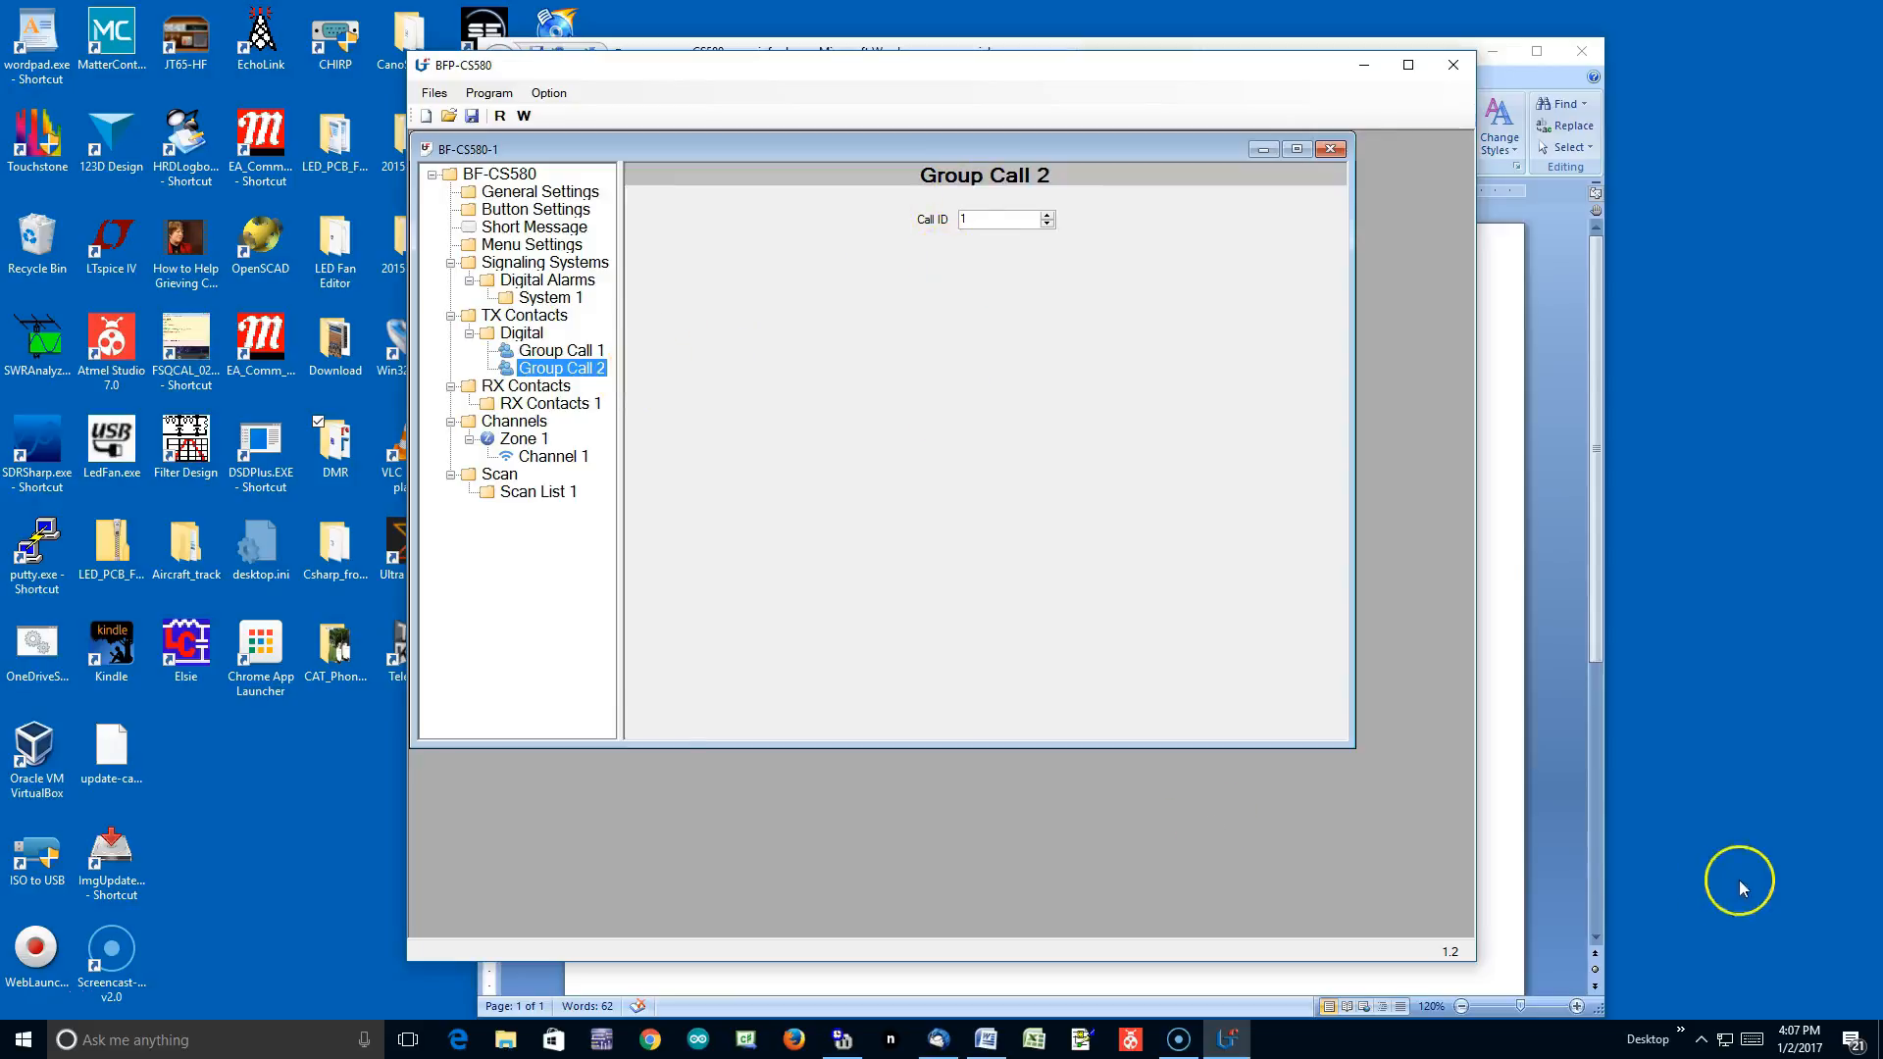
{"action": "left_click", "coordinate": [1535, 878]}
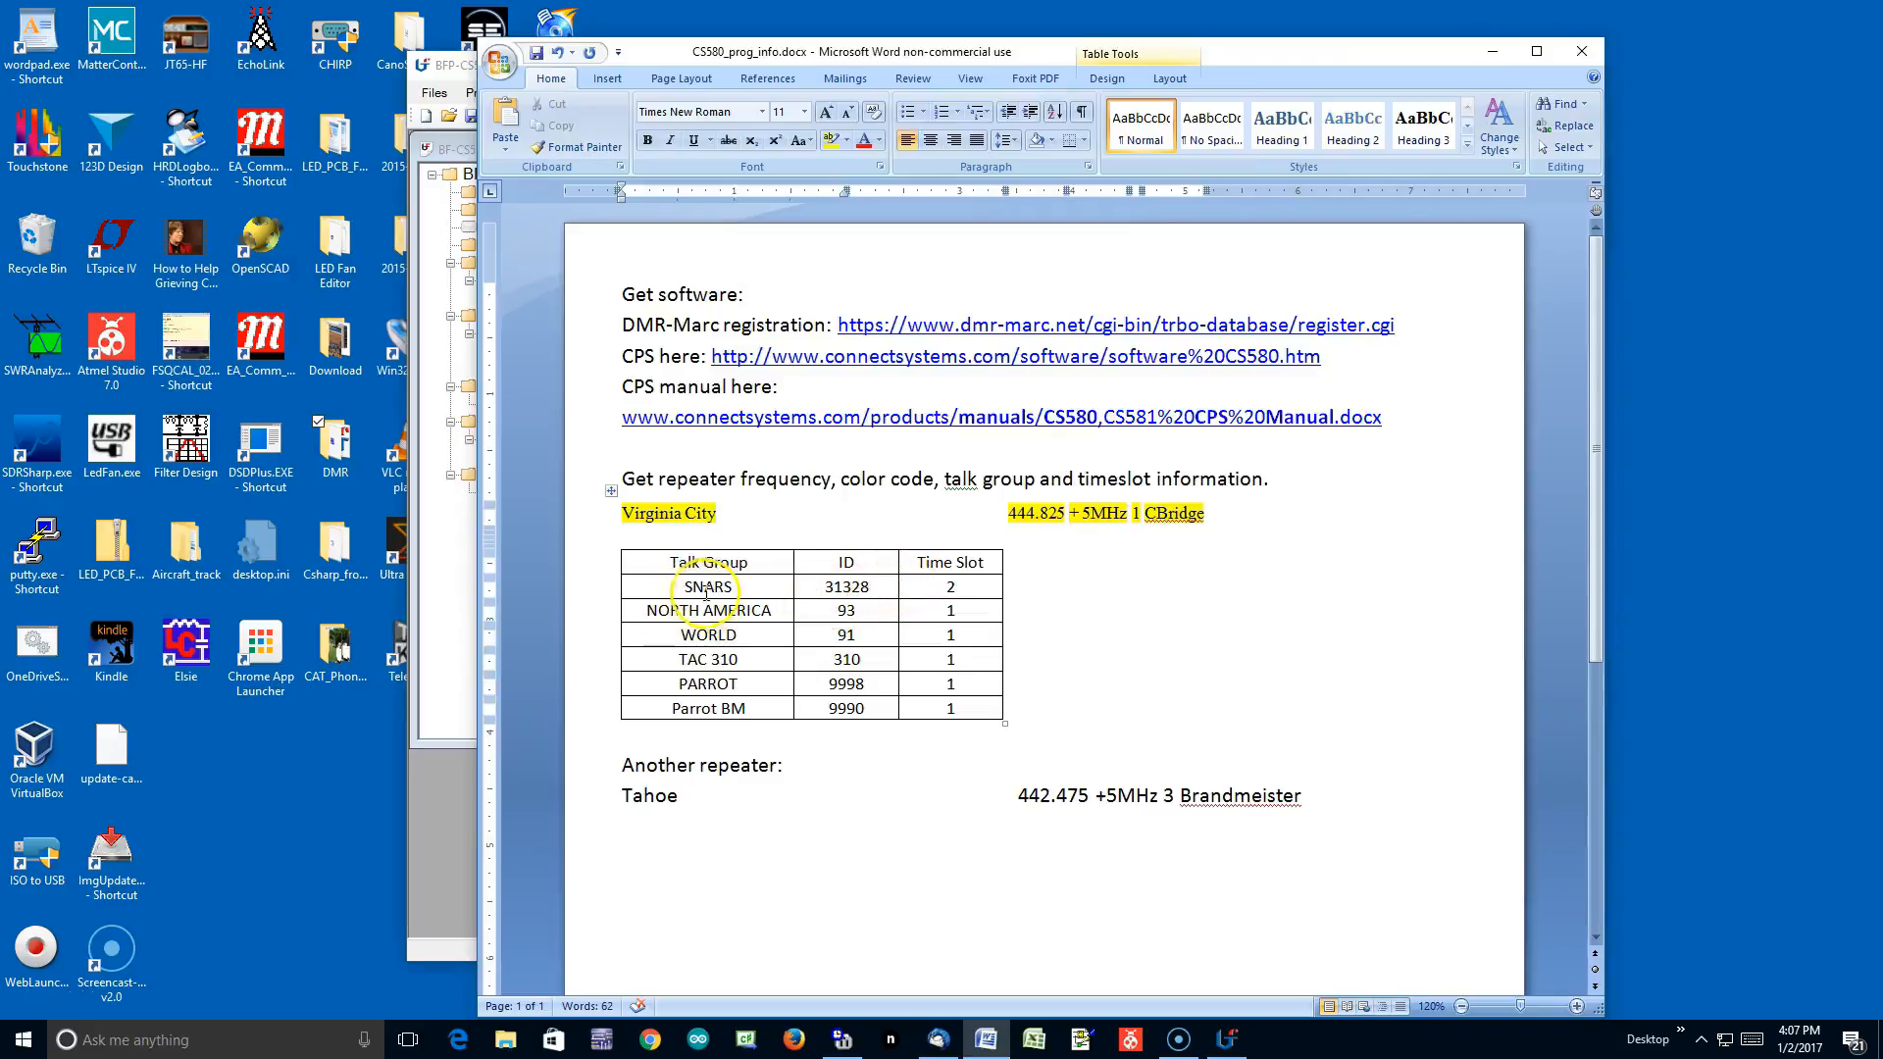
{"action": "left_click", "coordinate": [431, 813]}
{"action": "left_click", "coordinate": [971, 220]}
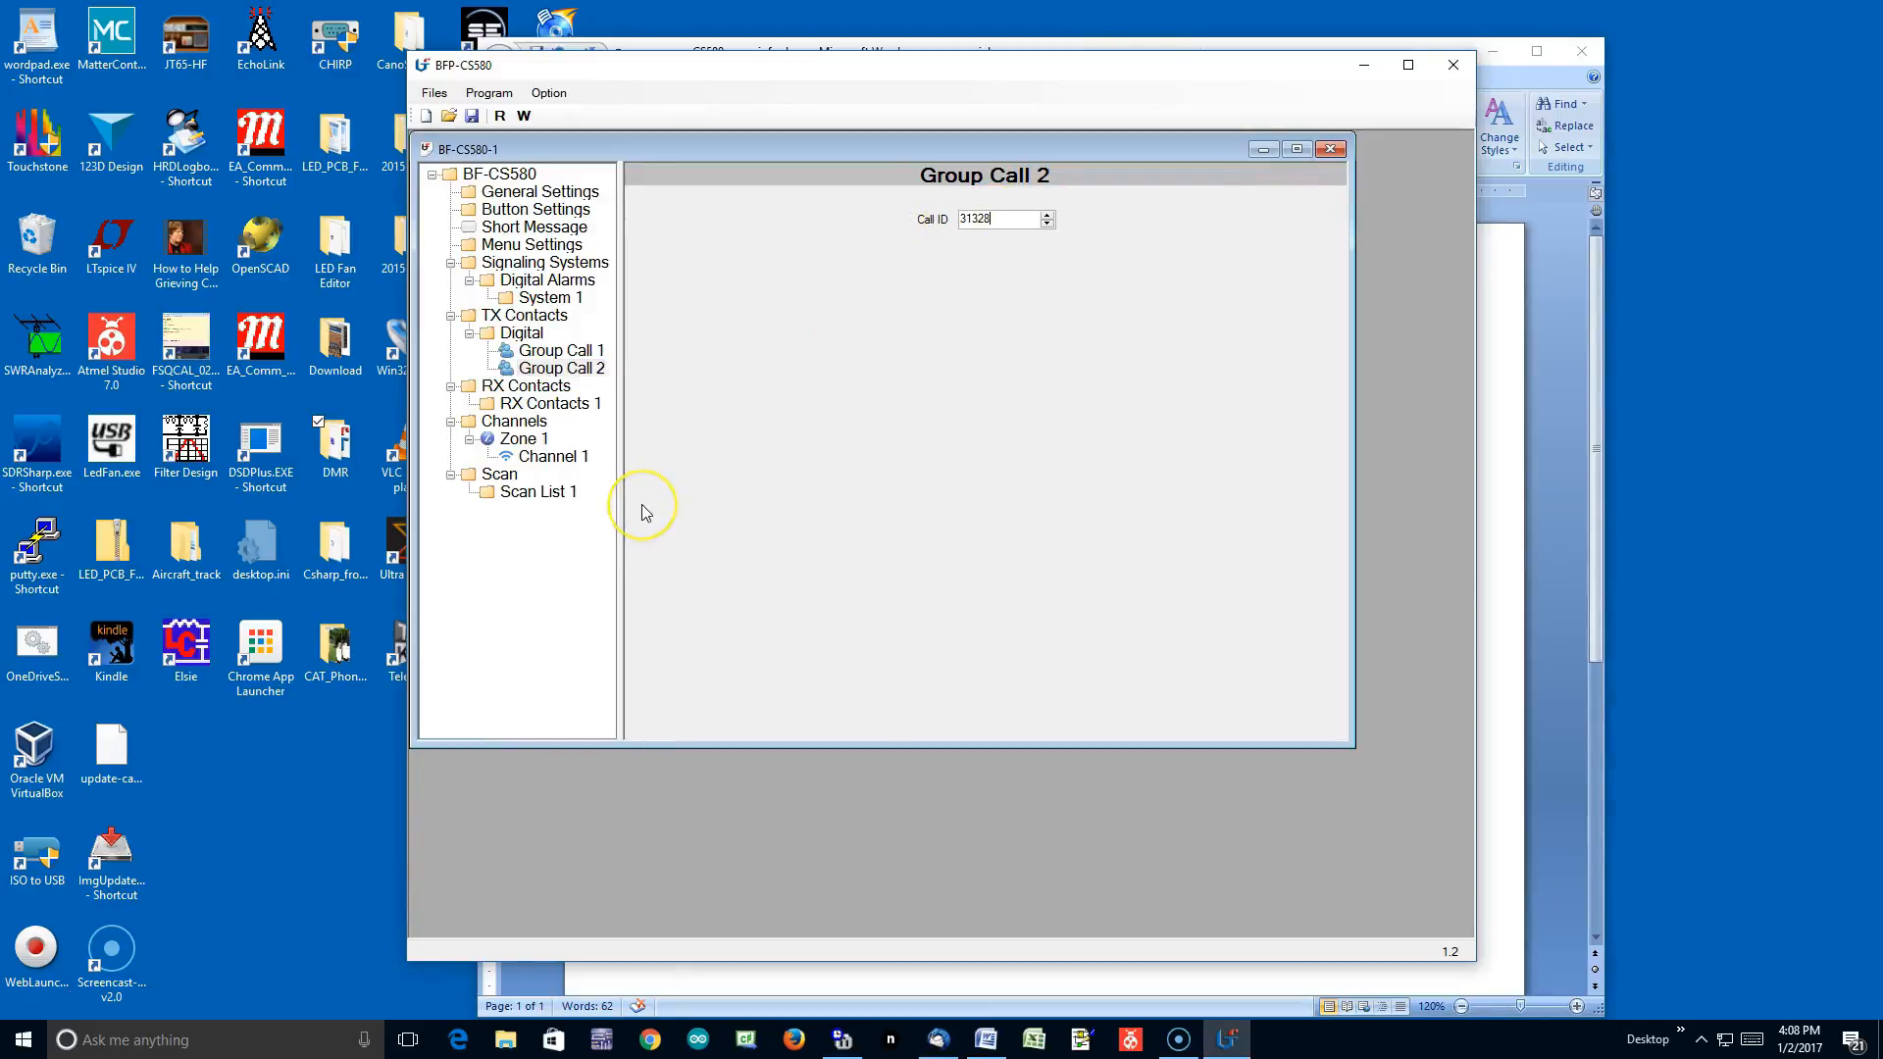
Rename the group call with ID 31328 as SNARS.
{"action": "right_click", "coordinate": [578, 371]}
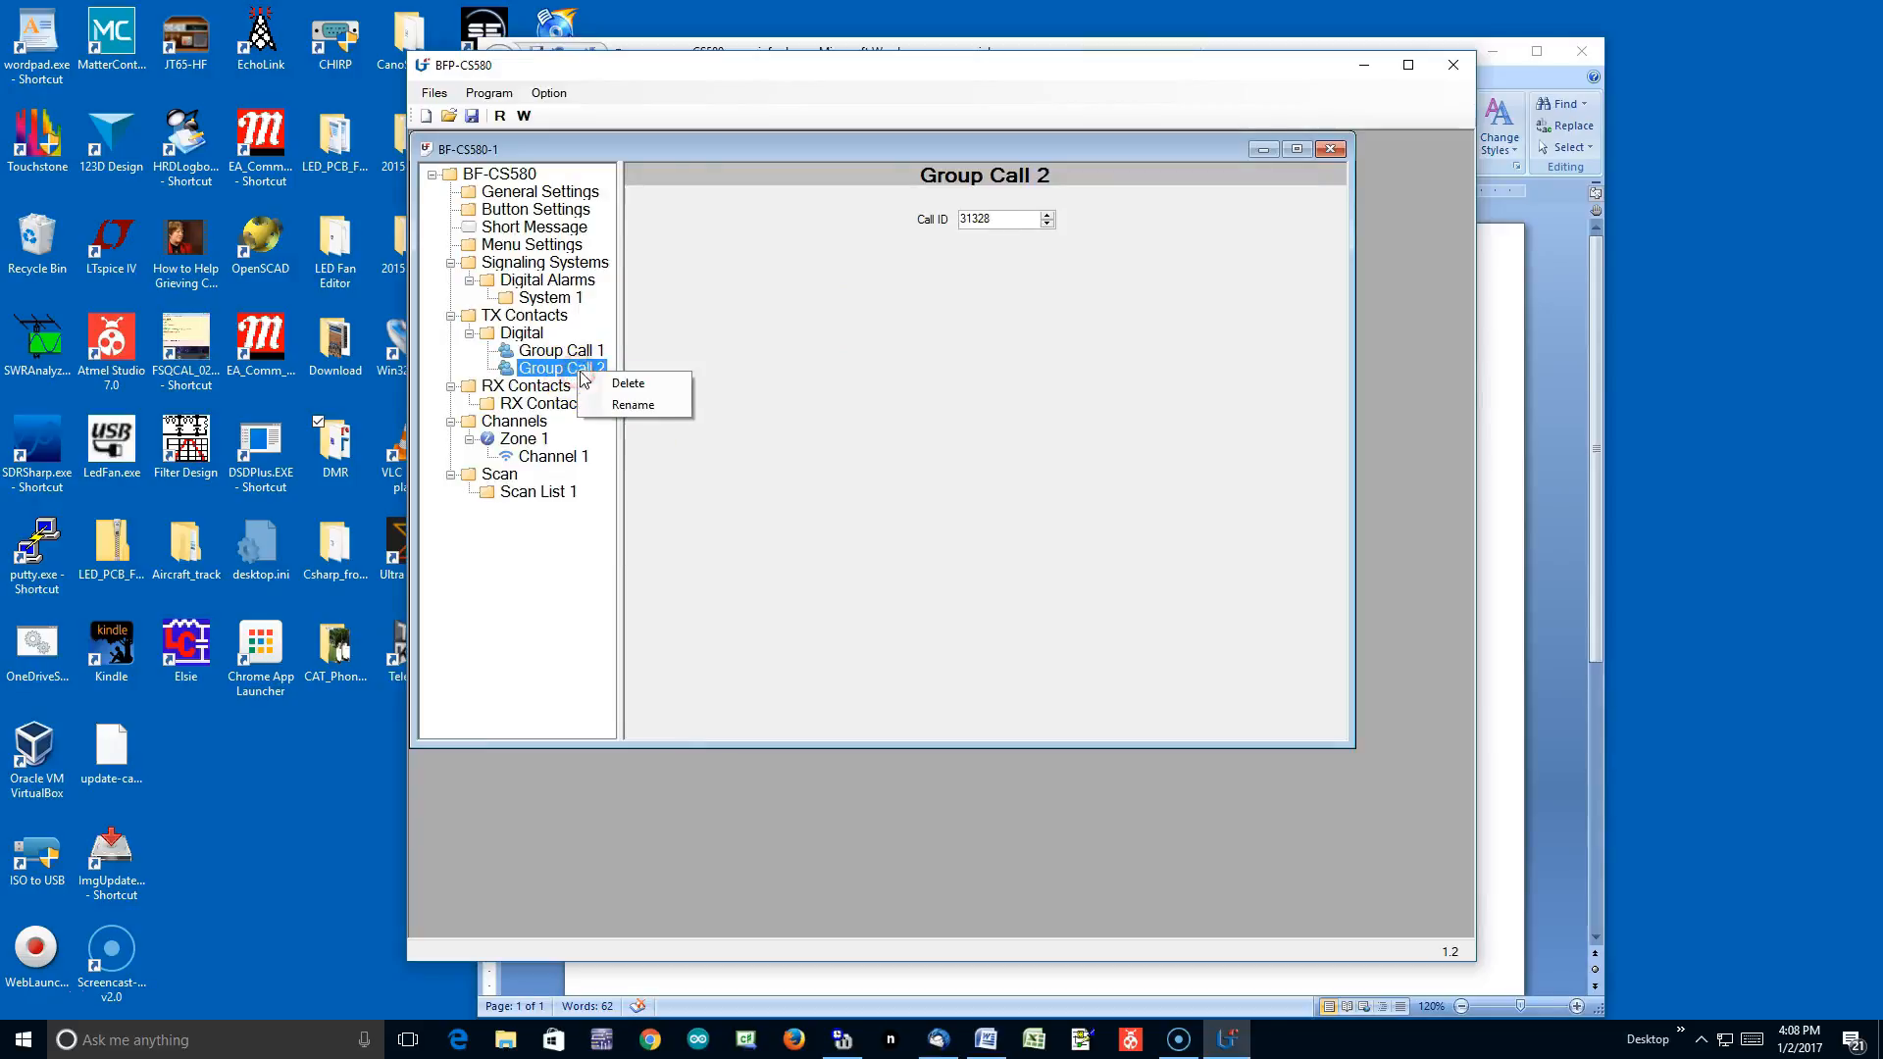
{"action": "left_click", "coordinate": [634, 405]}
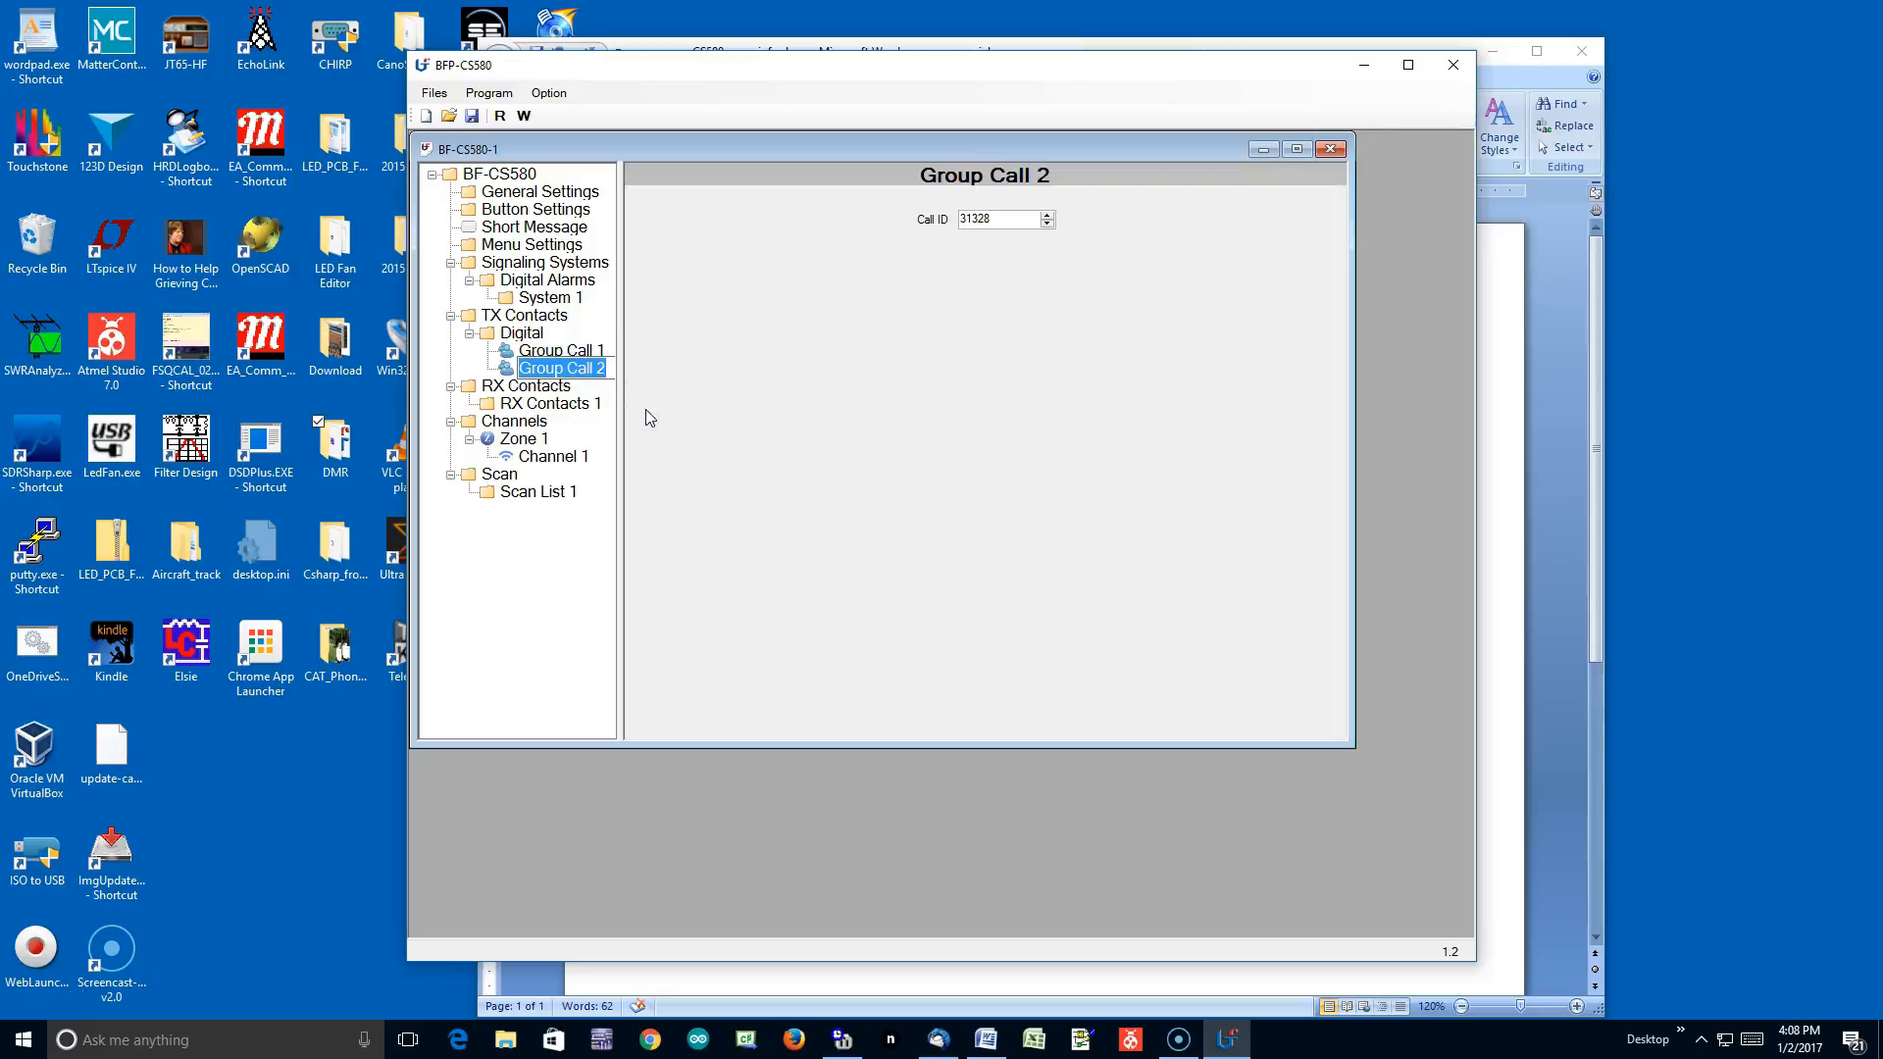
{"action": "type", "text": "SNARS"}
{"action": "left_click", "coordinate": [693, 498]}
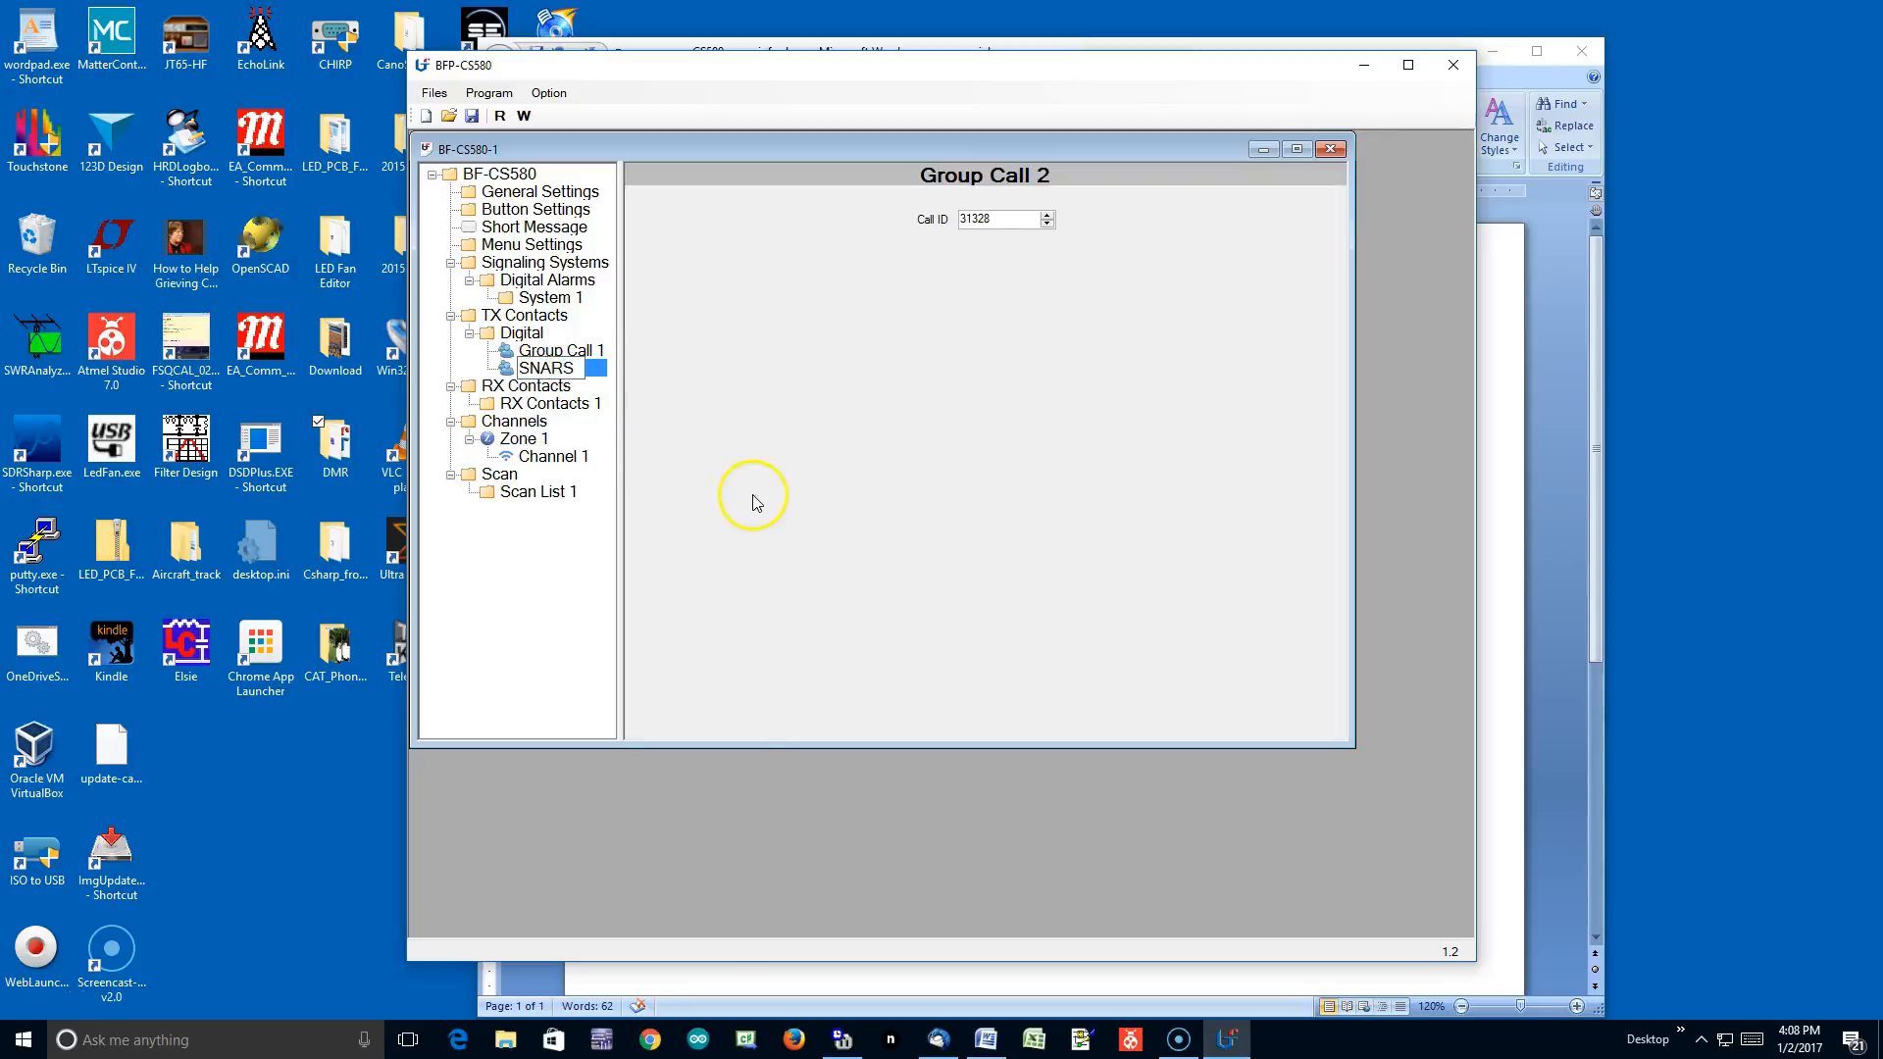
{"action": "left_click", "coordinate": [738, 382]}
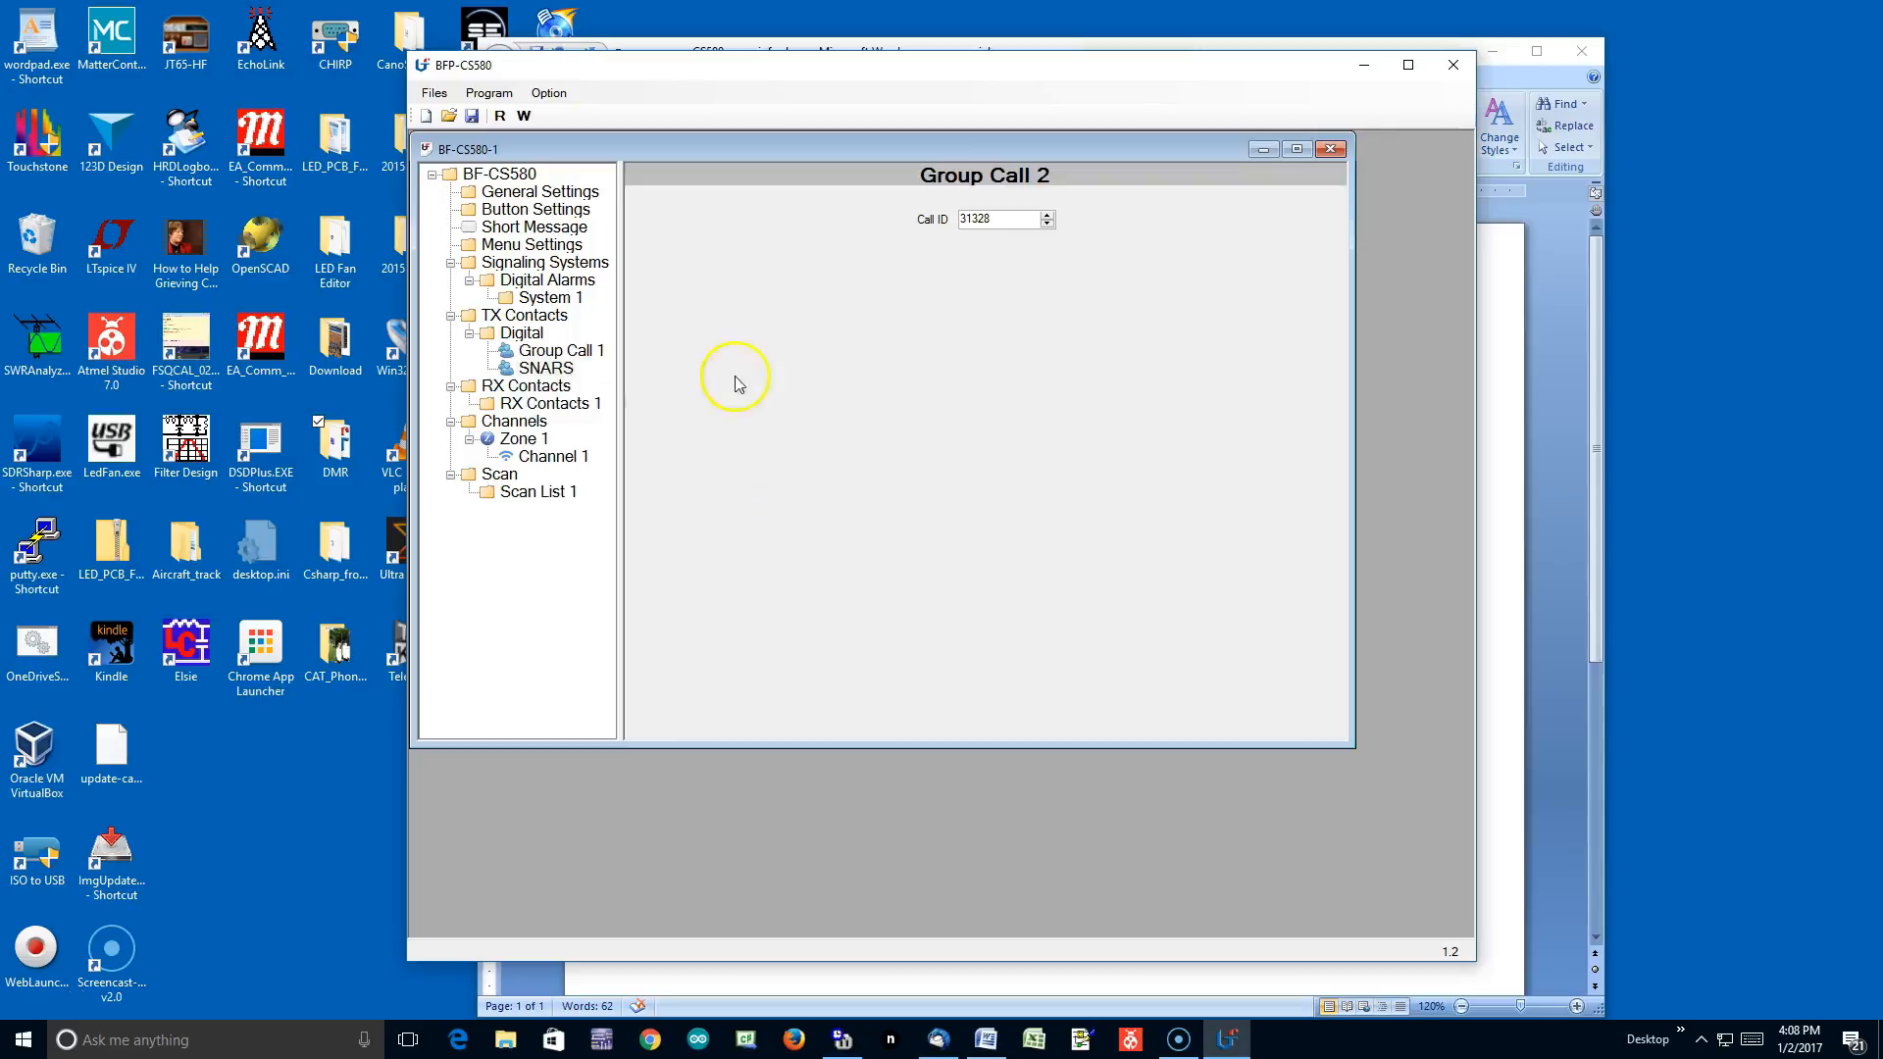
{"action": "left_click", "coordinate": [554, 374]}
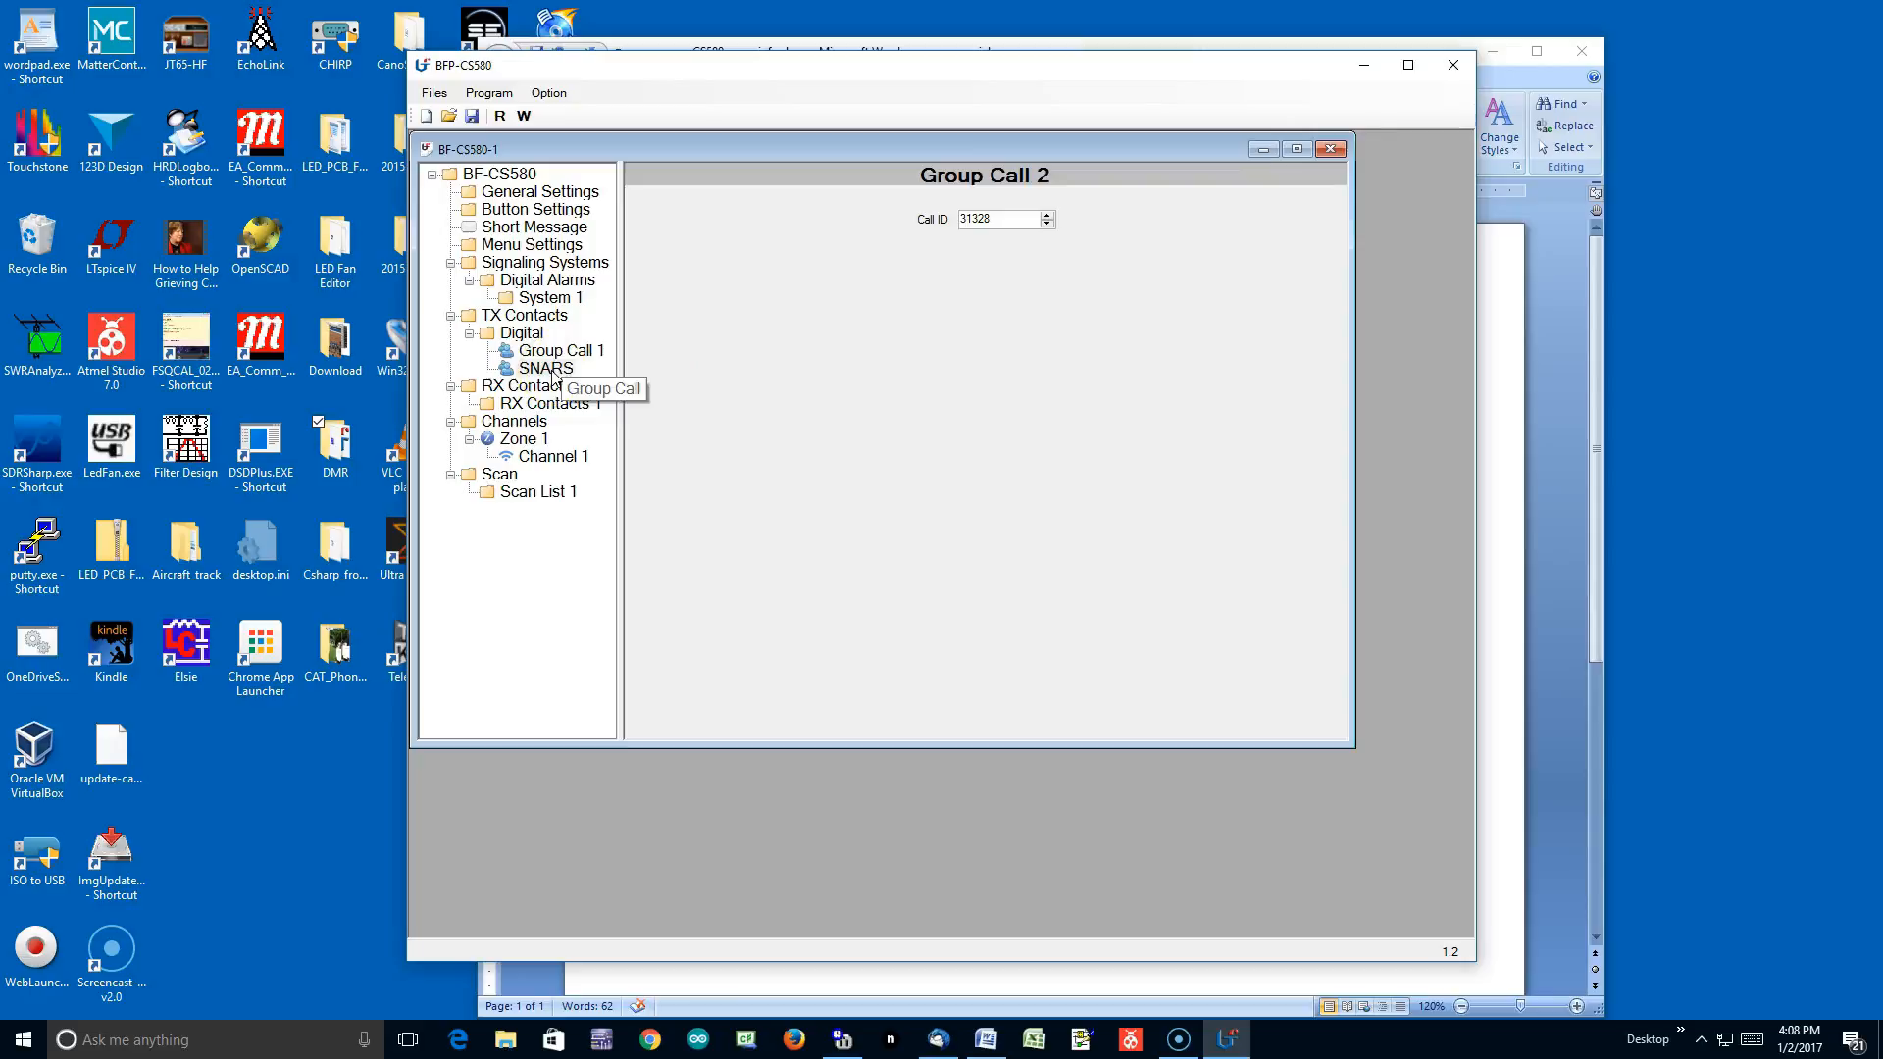
Add another digital group call to the TX contacts and set its call ID to 93 for the North America talk group.
{"action": "left_click", "coordinate": [535, 341]}
{"action": "right_click", "coordinate": [536, 337]}
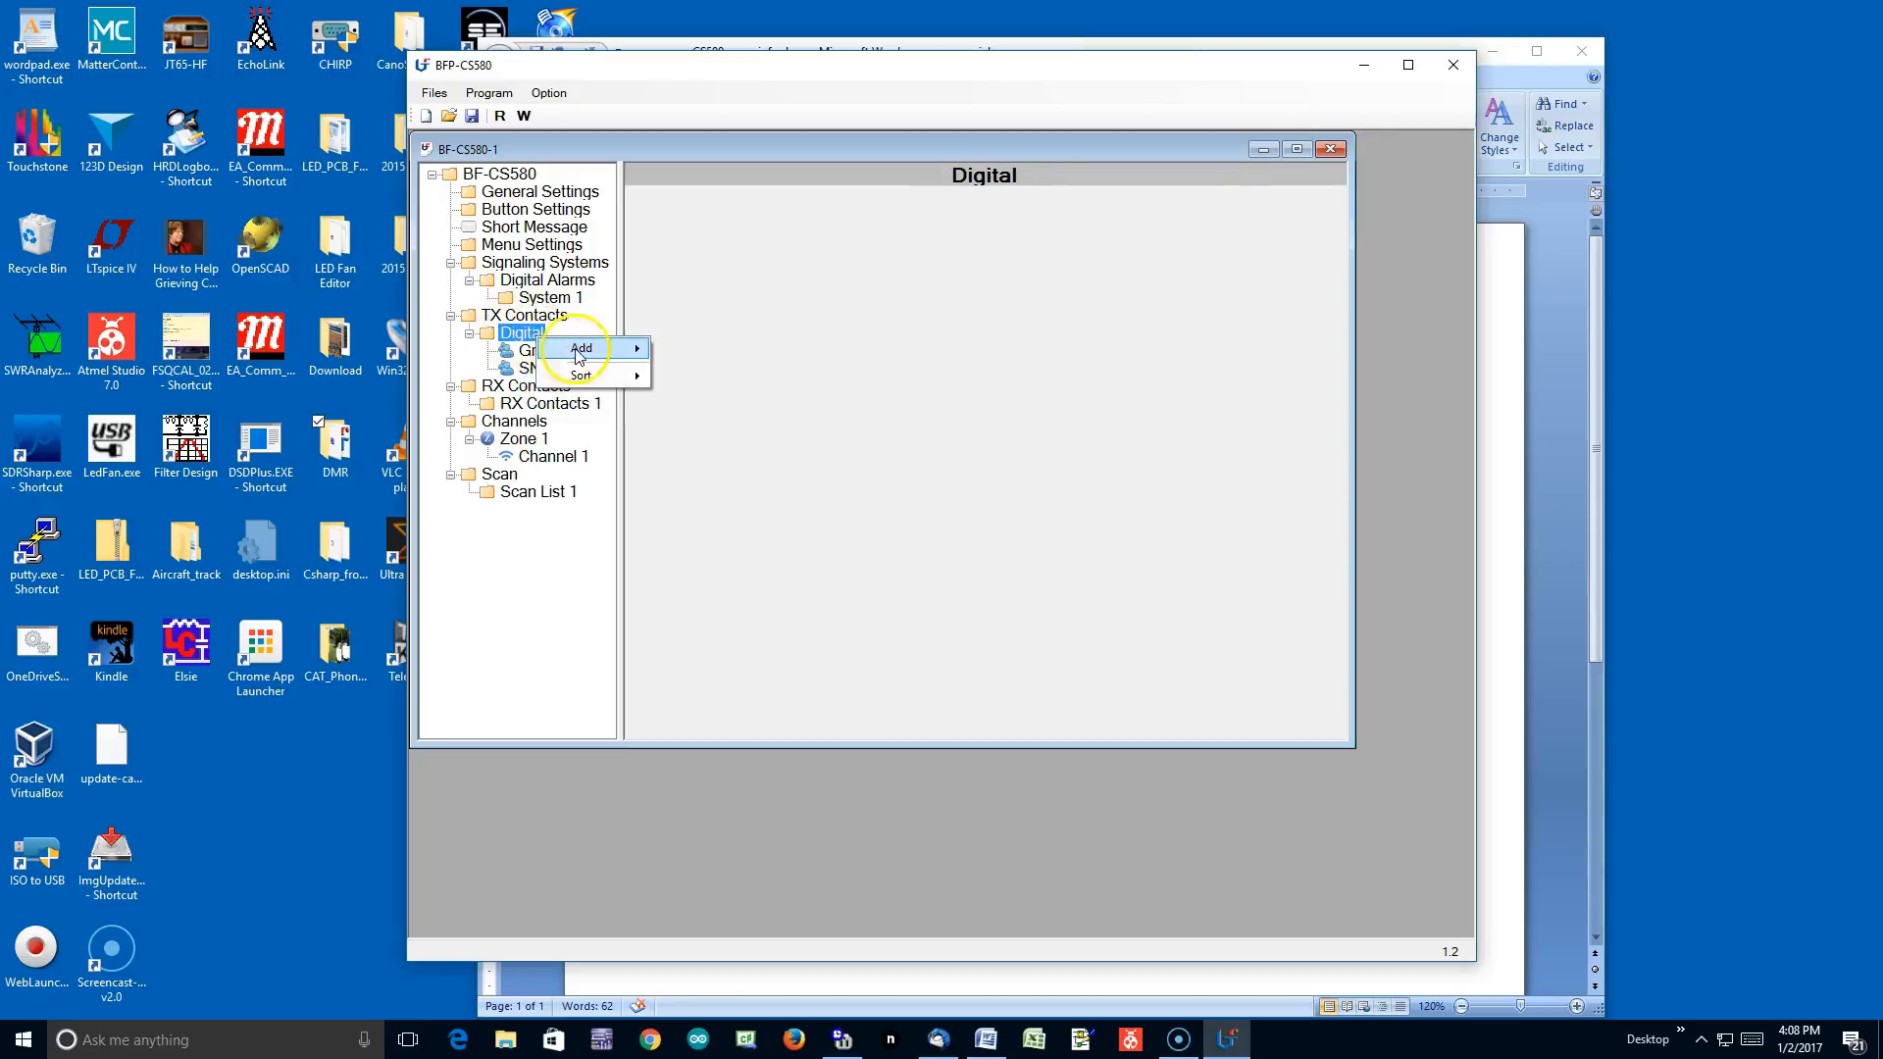
{"action": "mouse_move", "coordinate": [582, 352]}
{"action": "left_click", "coordinate": [731, 351]}
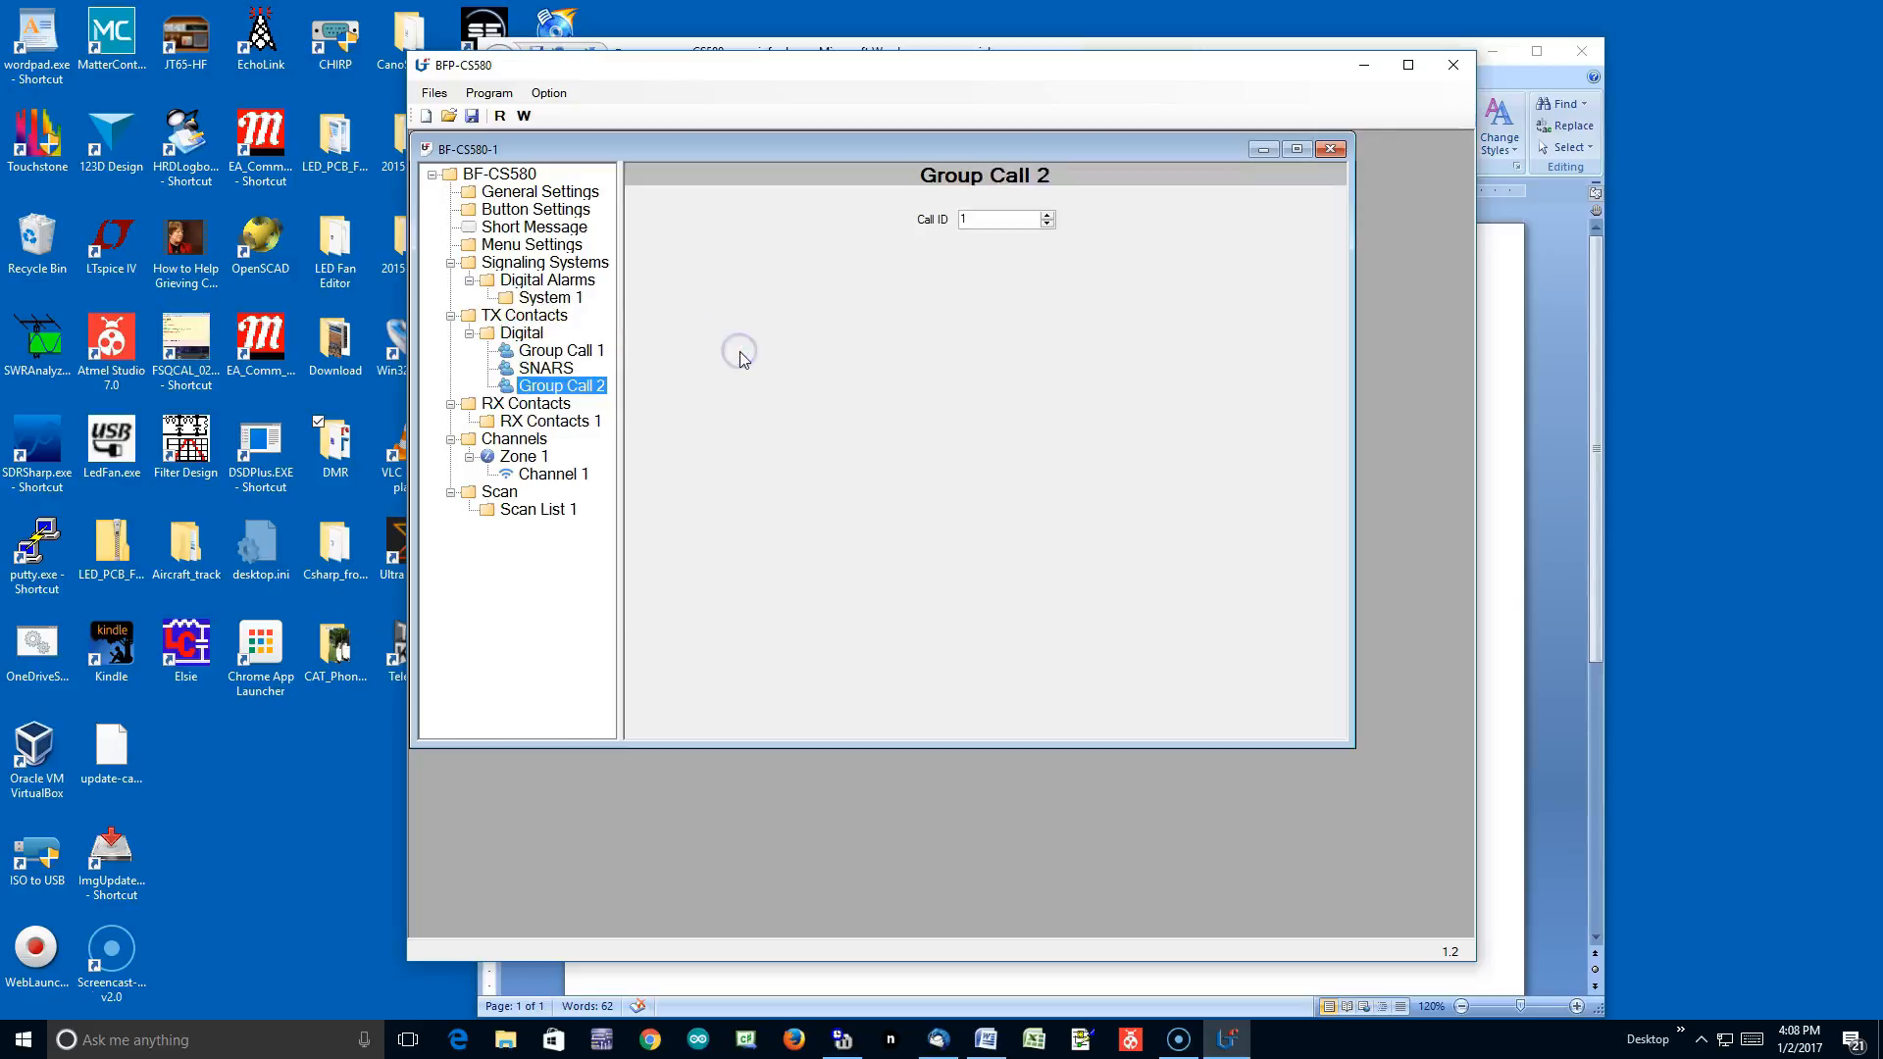
{"action": "left_click", "coordinate": [1506, 511]}
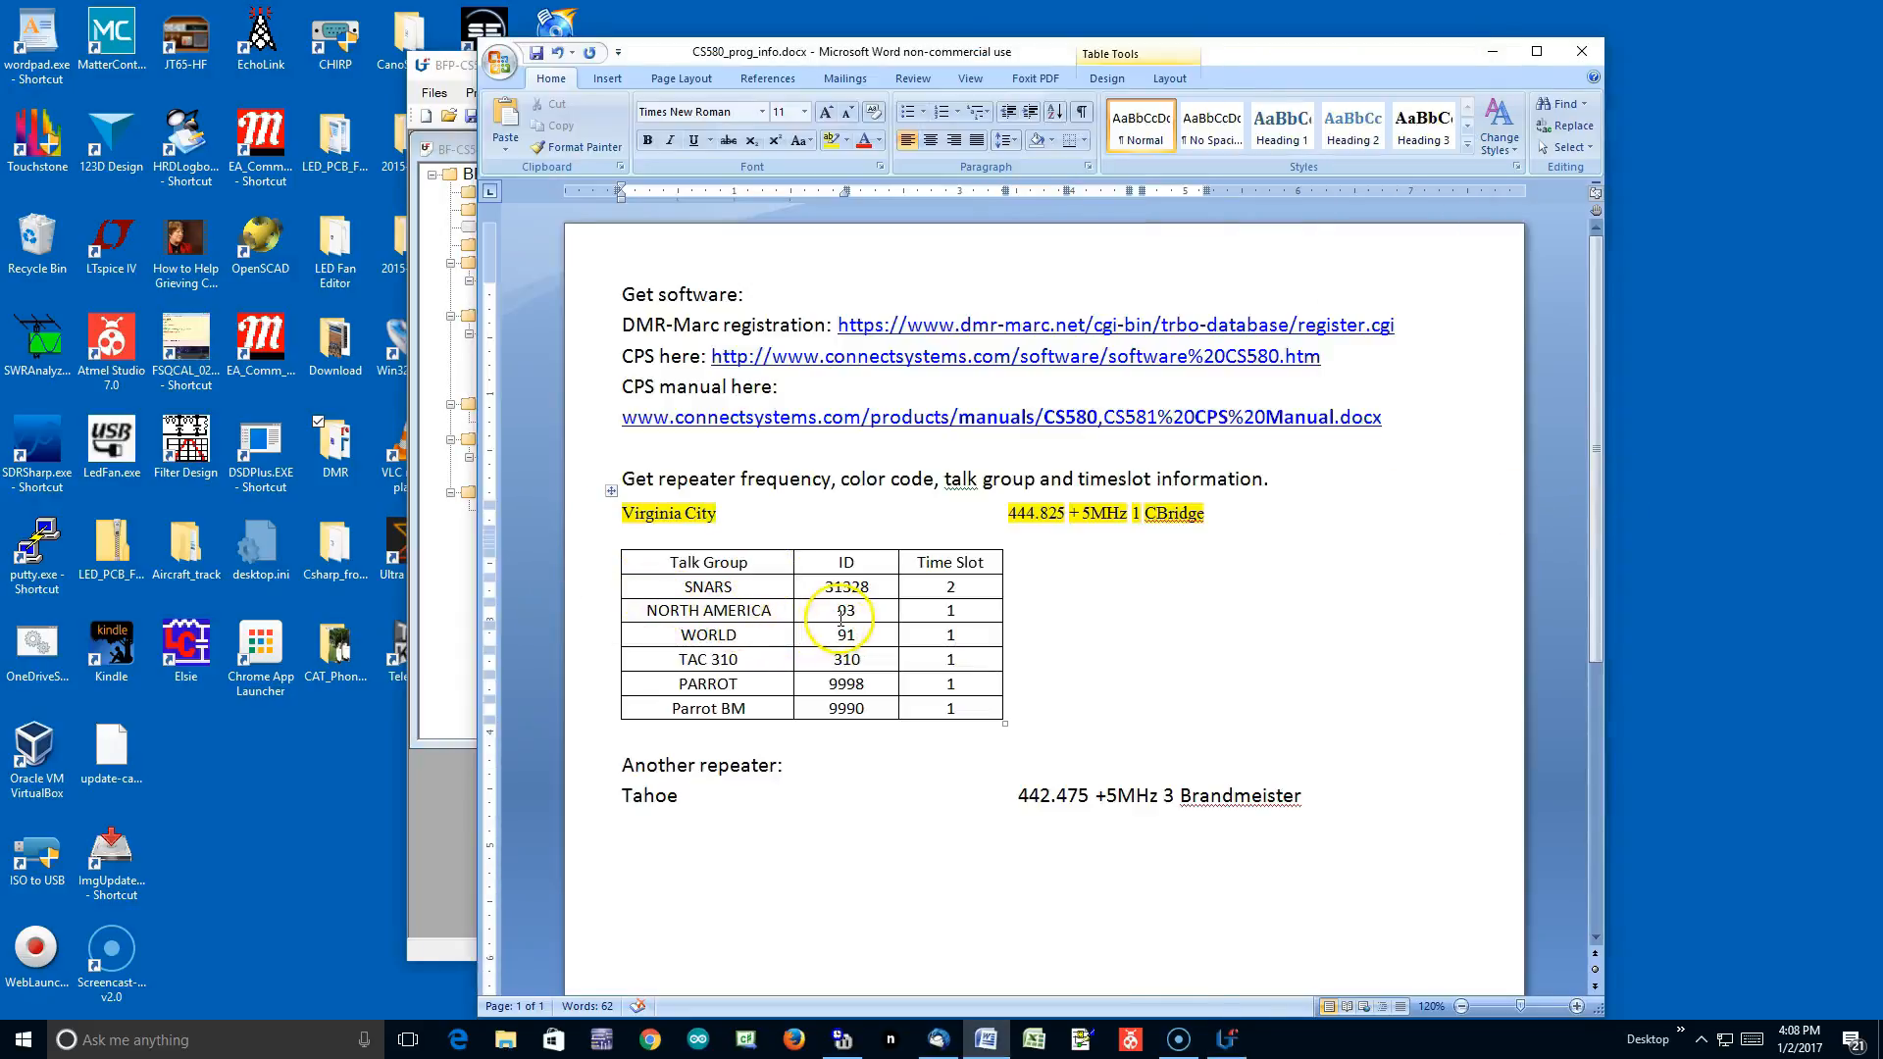
{"action": "left_click", "coordinate": [450, 689]}
{"action": "left_click", "coordinate": [933, 218]}
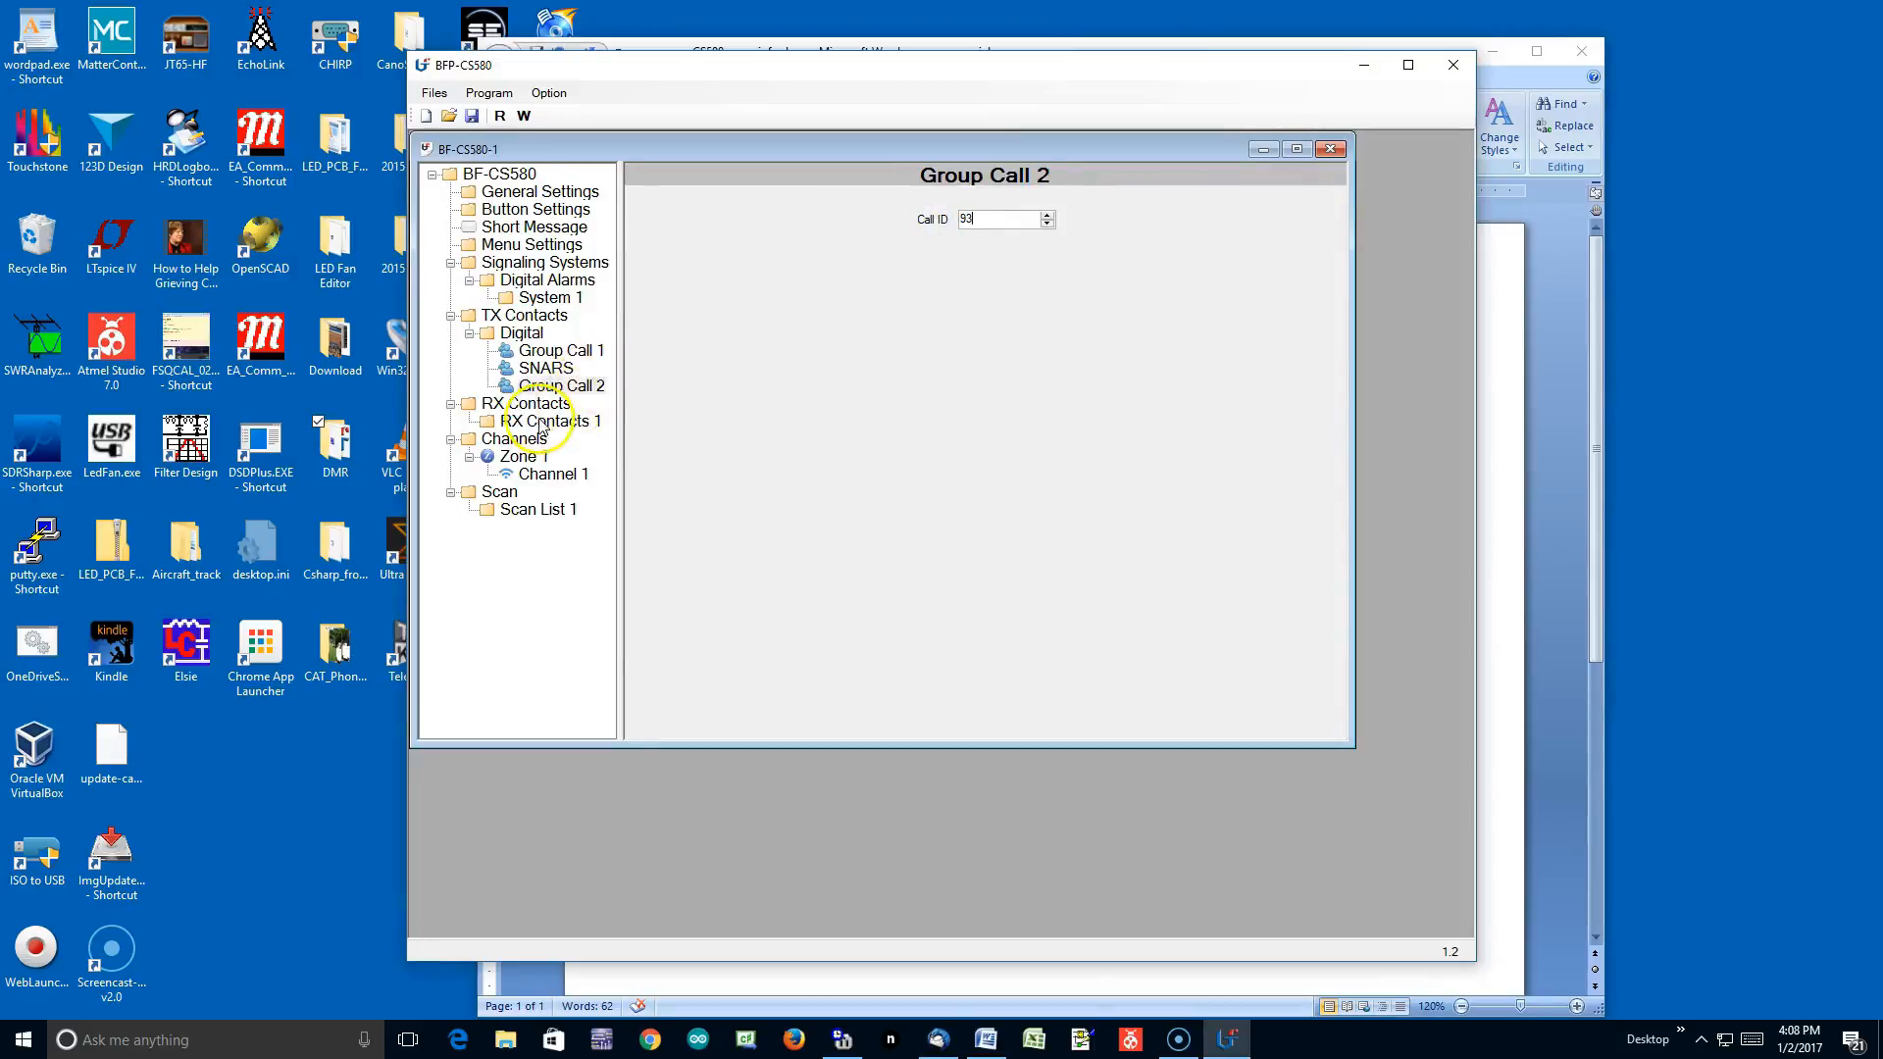
Rename the group call with ID 93 as NAmer.
{"action": "right_click", "coordinate": [566, 389]}
{"action": "left_click", "coordinate": [646, 422]}
{"action": "type", "text": "NAmer"}
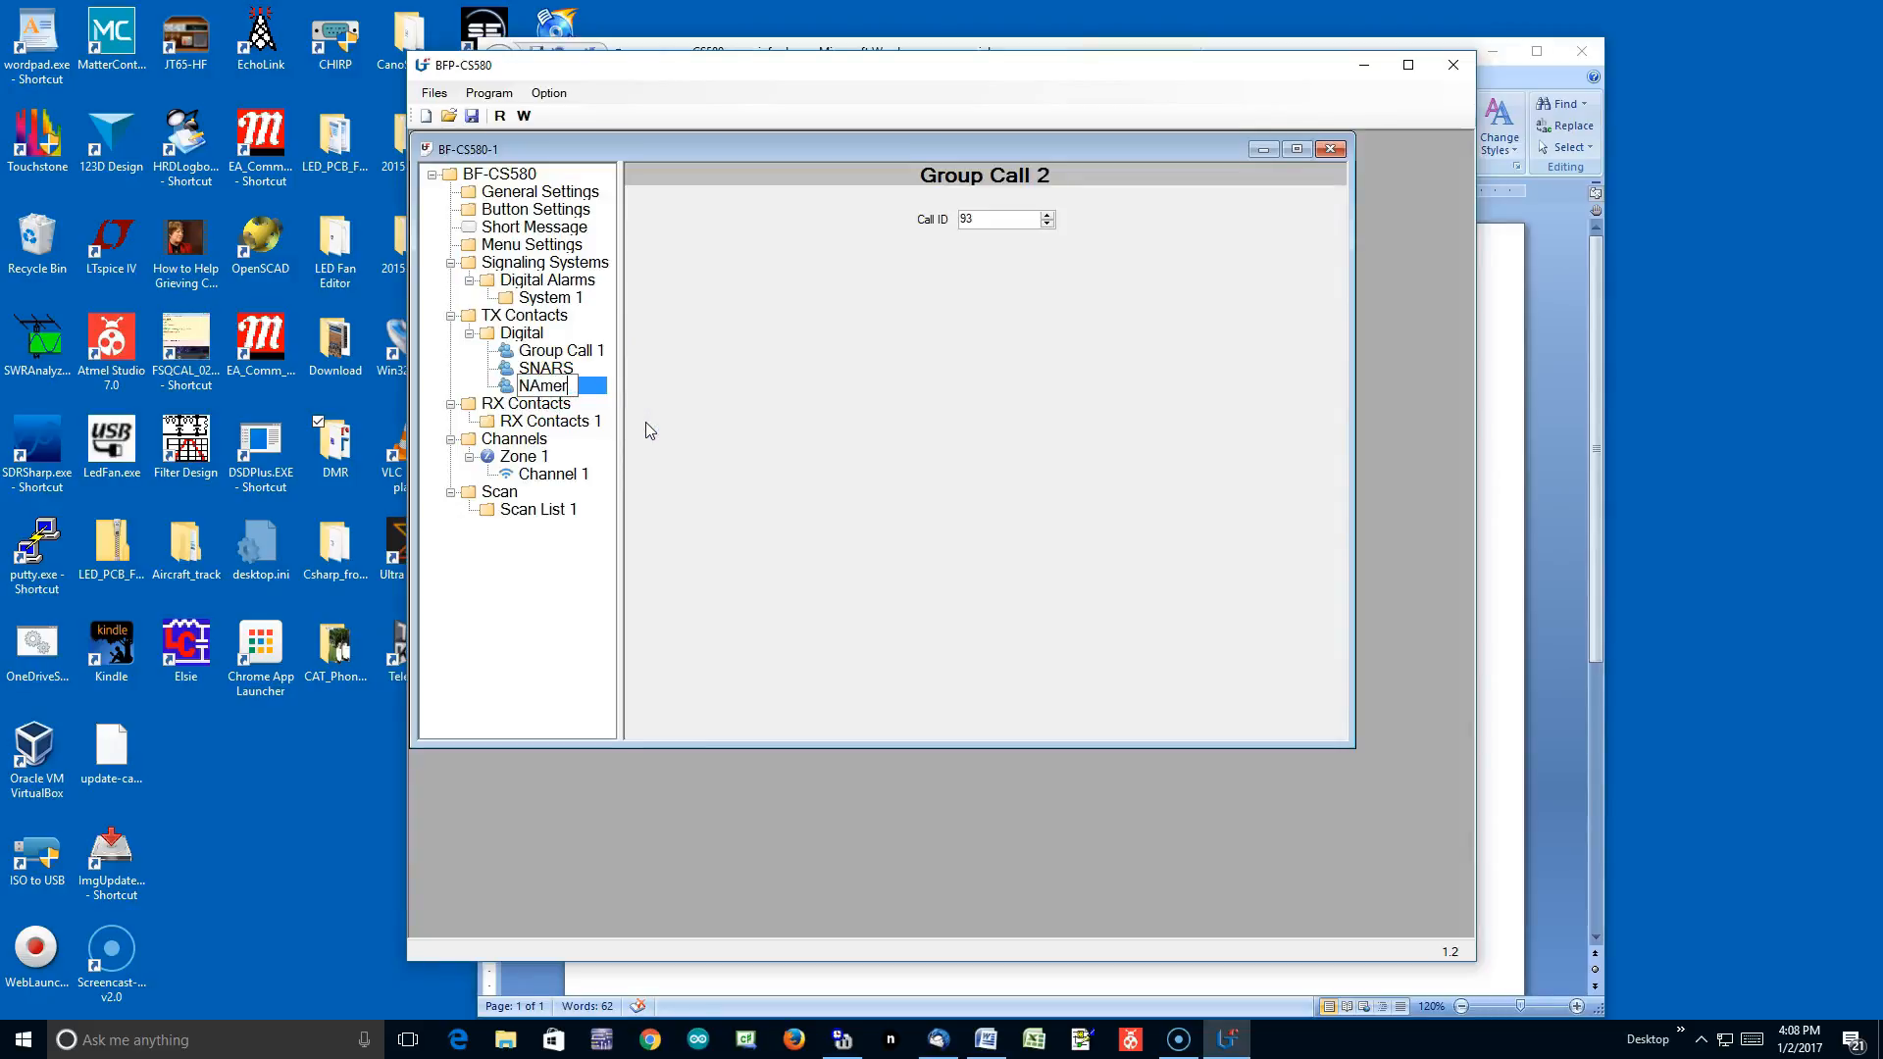
{"action": "left_click", "coordinate": [720, 428]}
Add a digital group call to the TX contacts with call ID 9998, taken from the PARROT row of the Word notes.
{"action": "left_click", "coordinate": [1154, 978]}
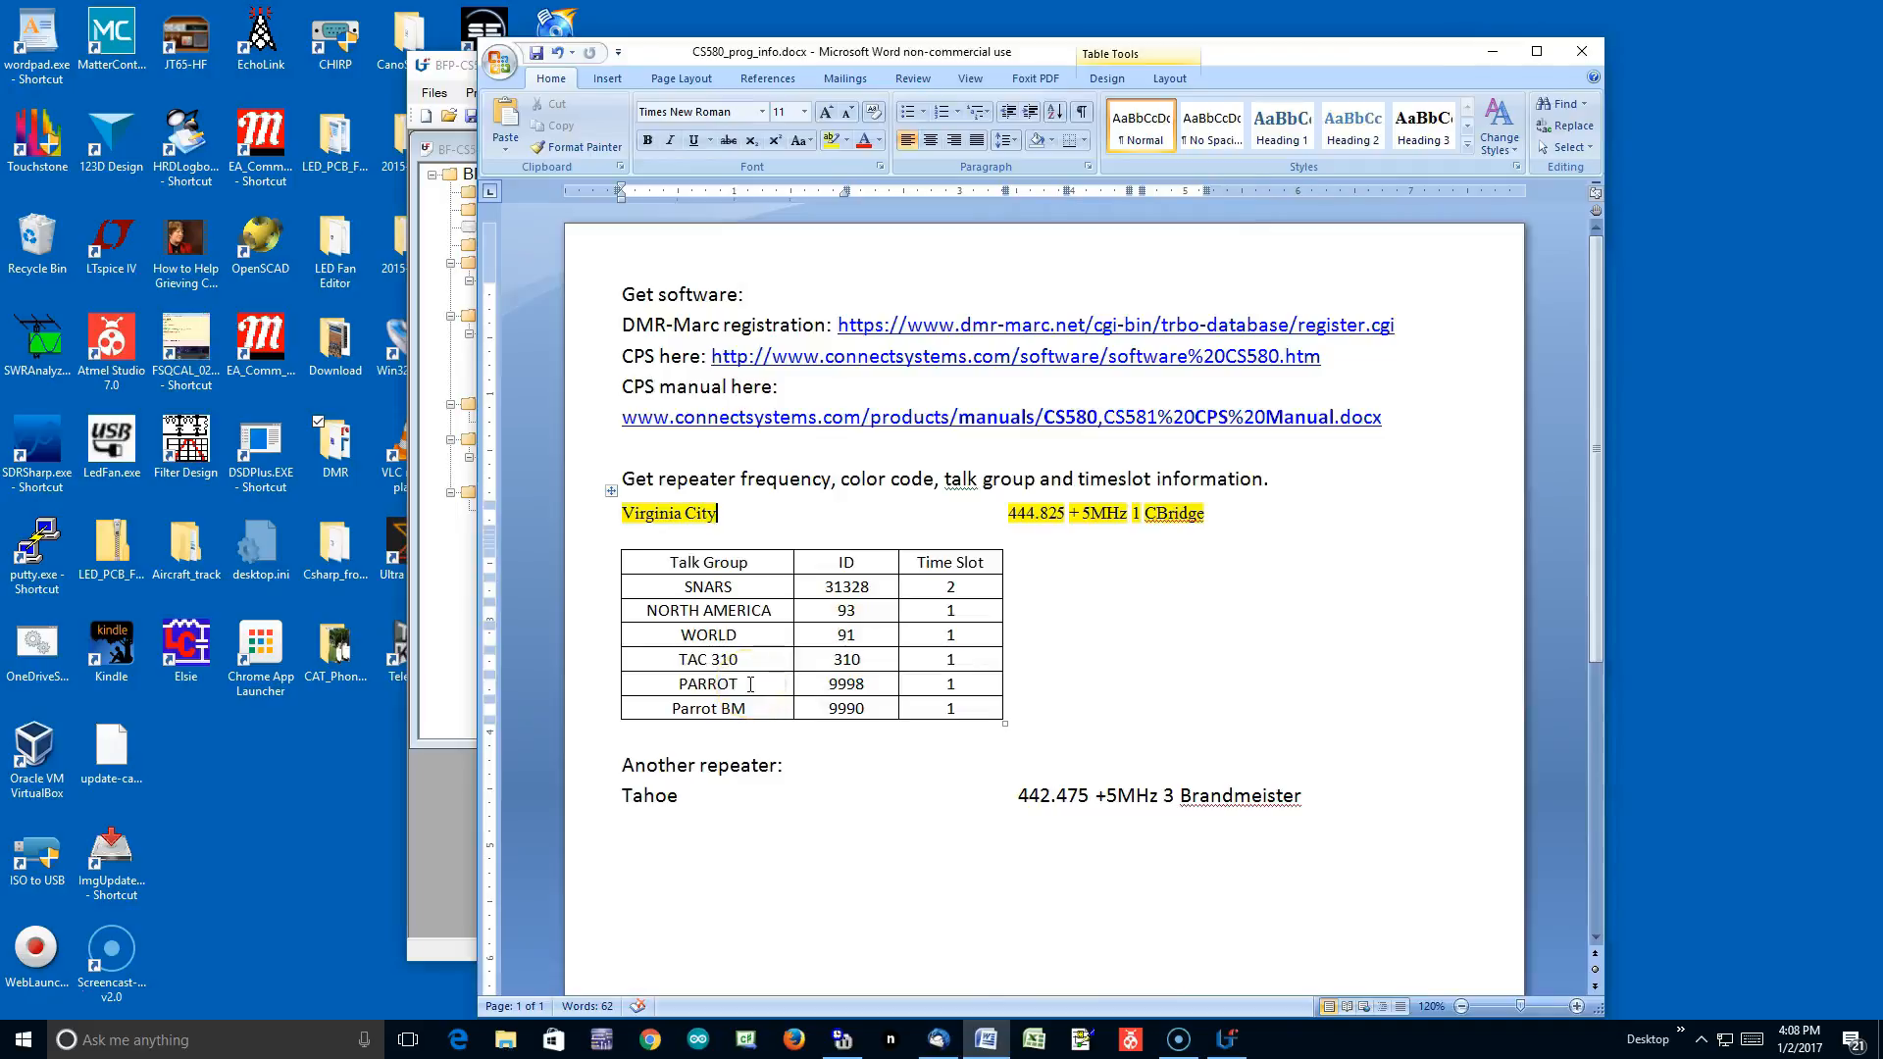
{"action": "left_click", "coordinate": [450, 680]}
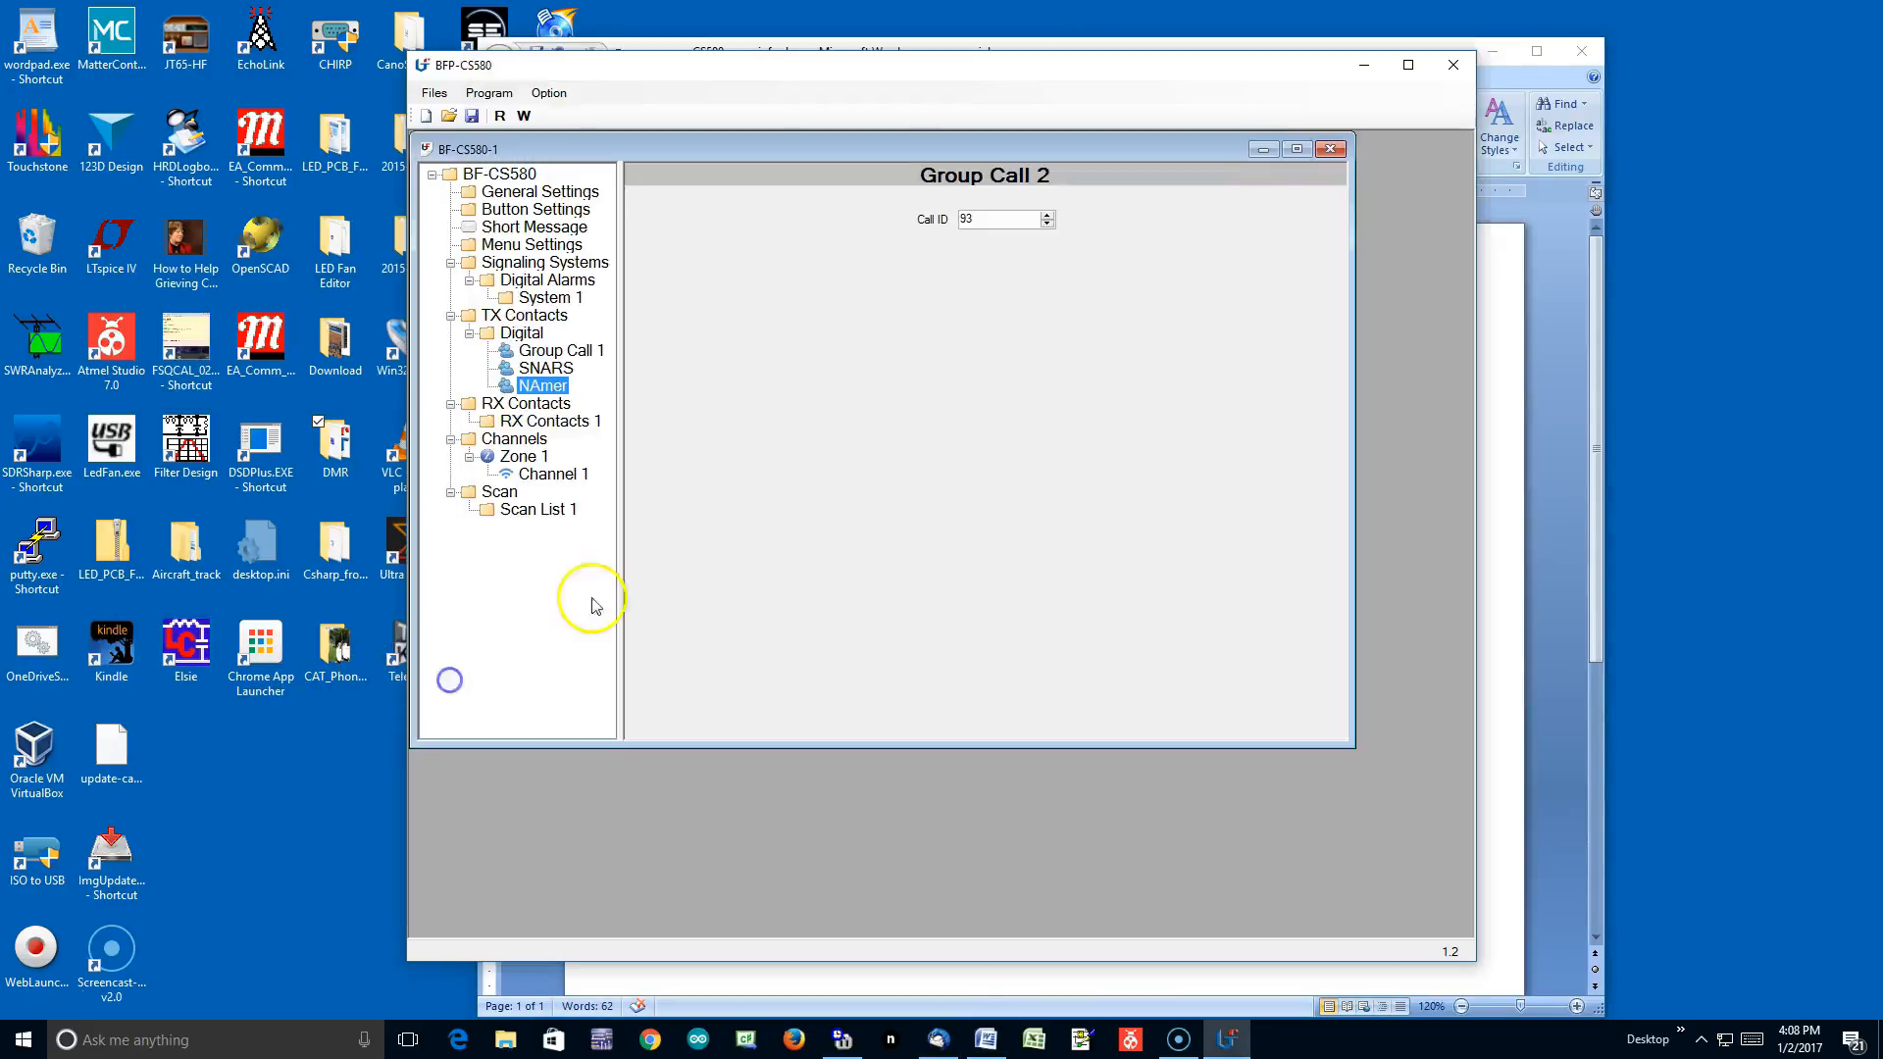
{"action": "right_click", "coordinate": [533, 336]}
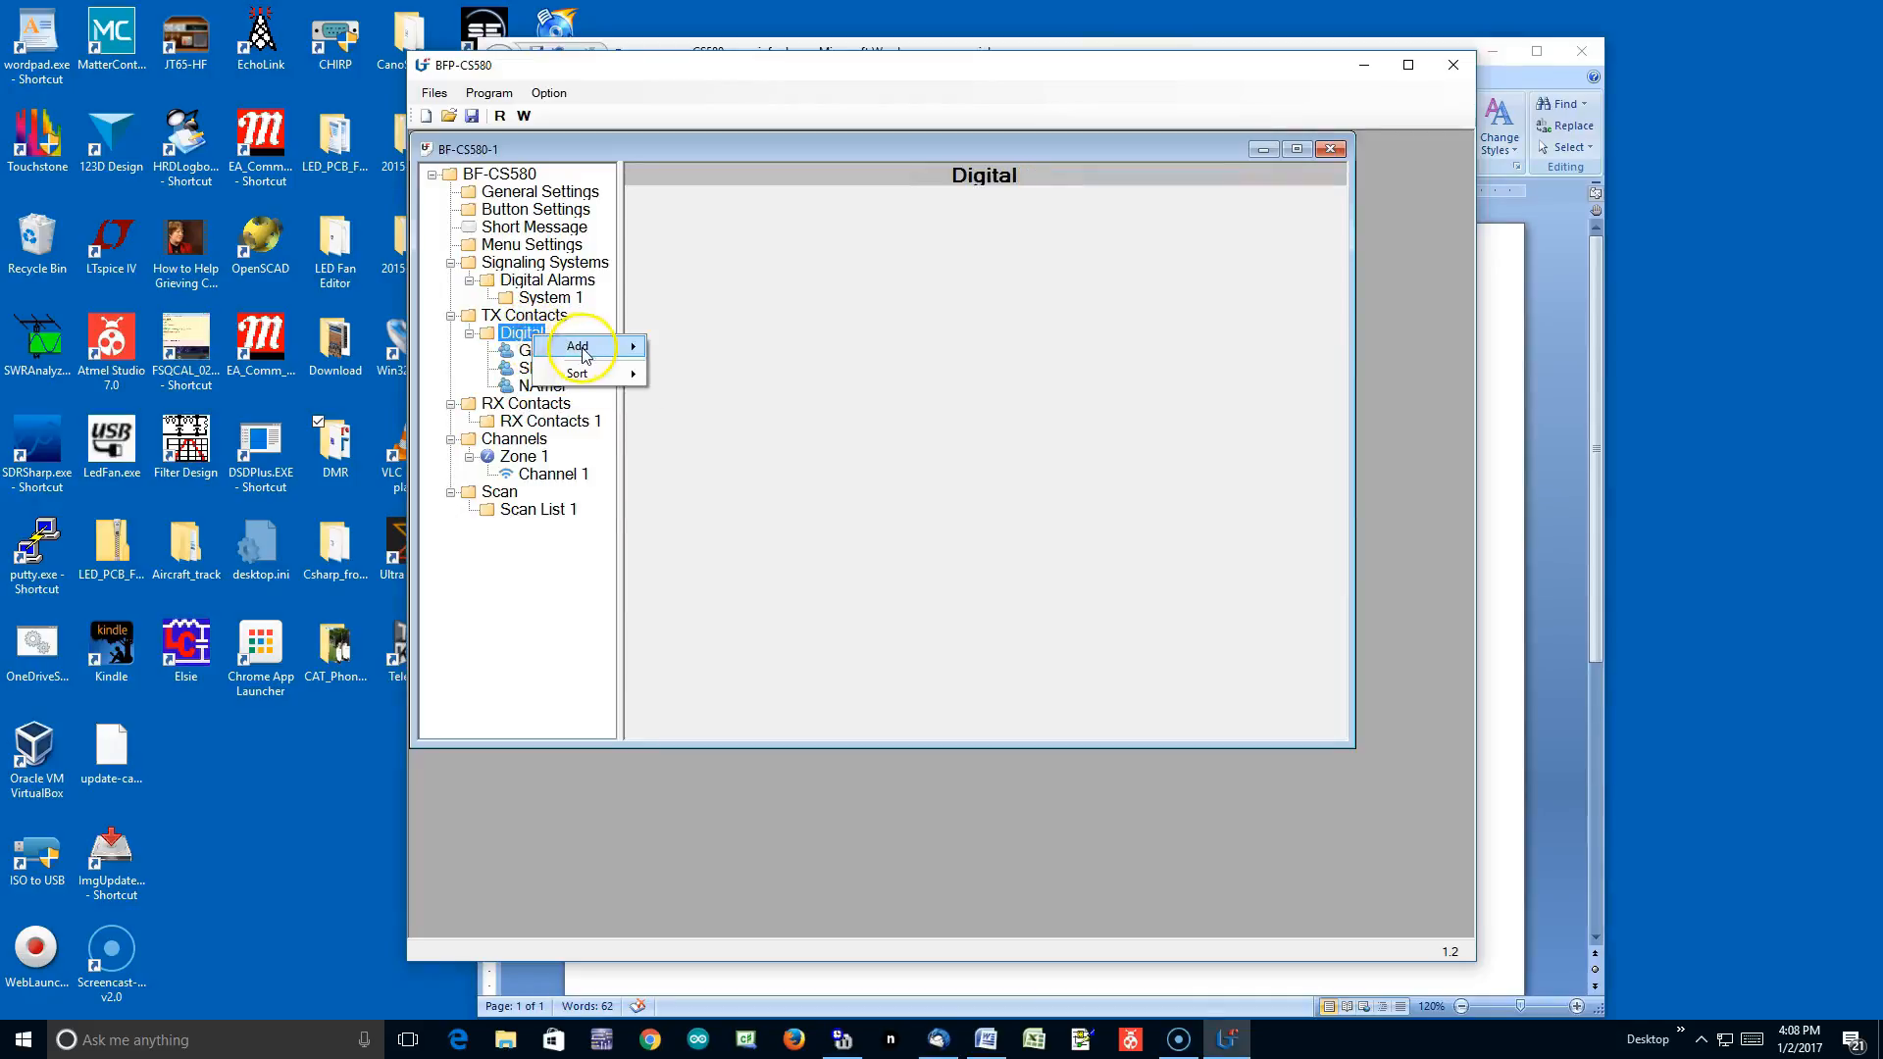
{"action": "mouse_move", "coordinate": [589, 347]}
{"action": "left_click", "coordinate": [735, 354]}
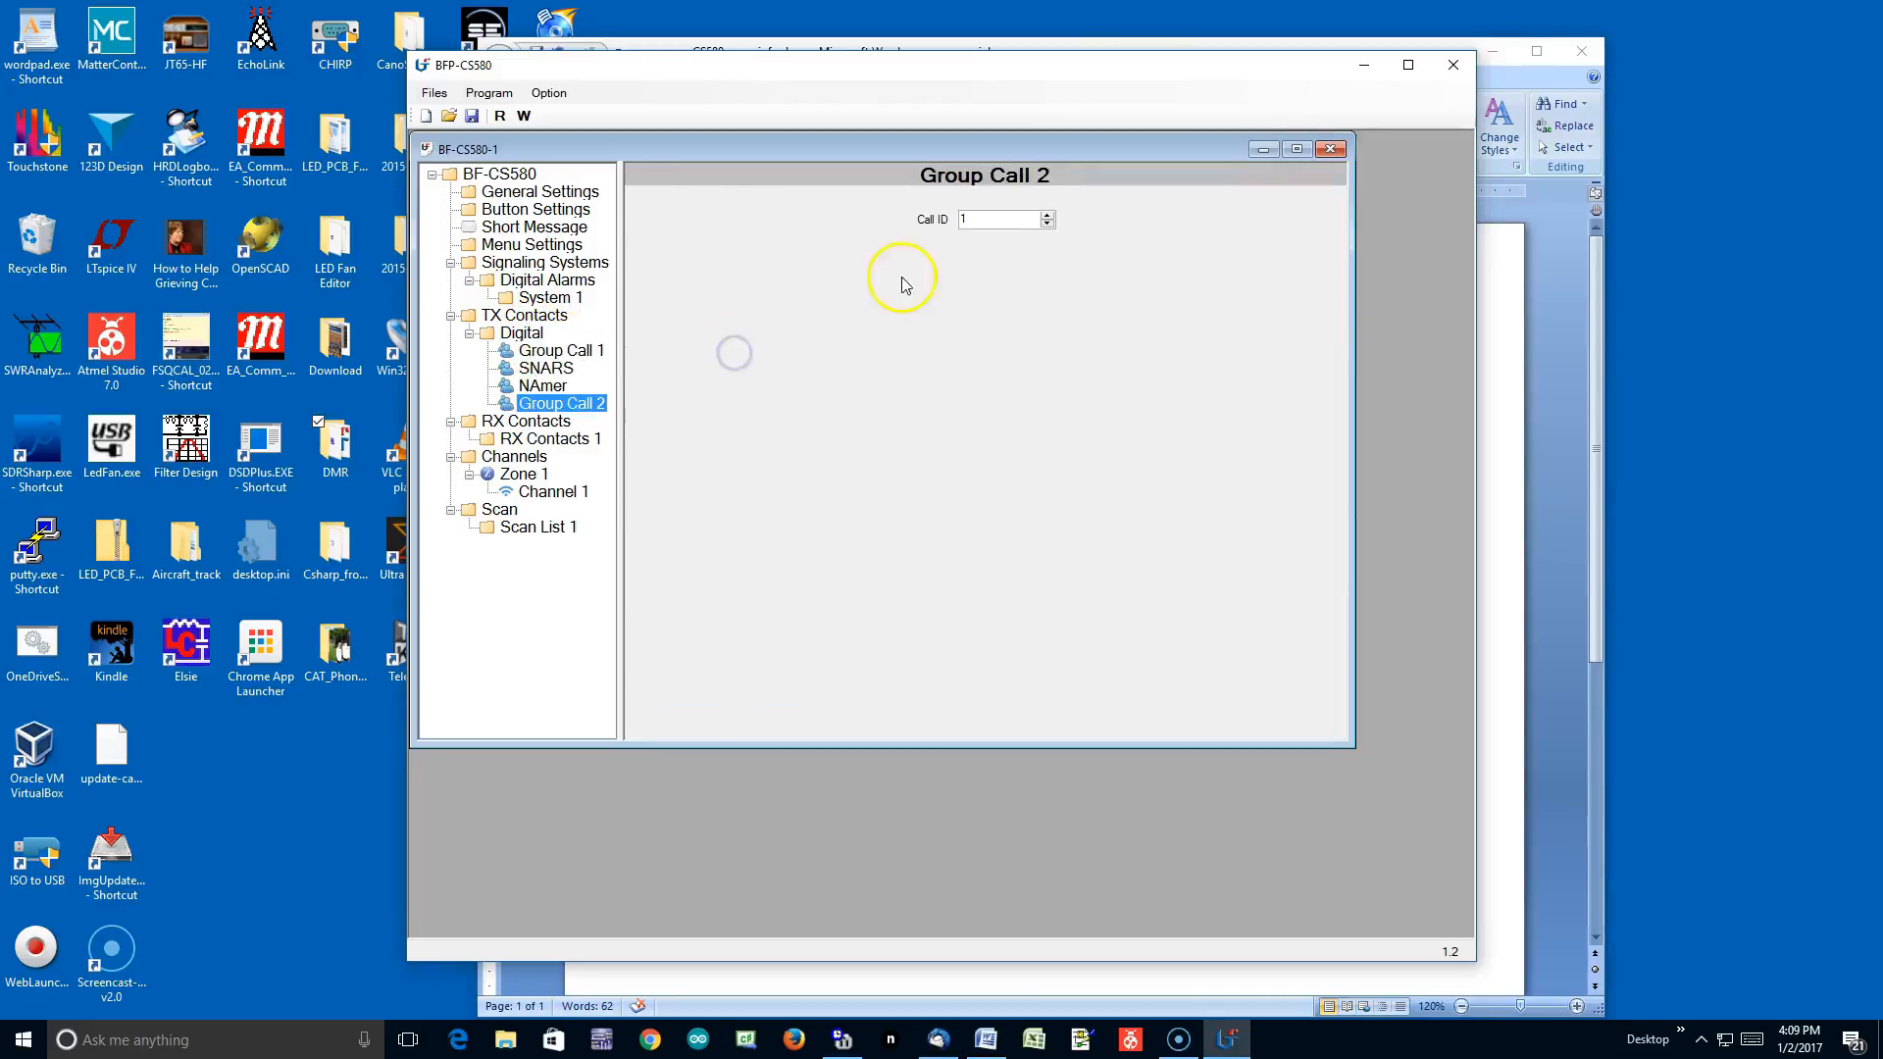
{"action": "left_click", "coordinate": [981, 219]}
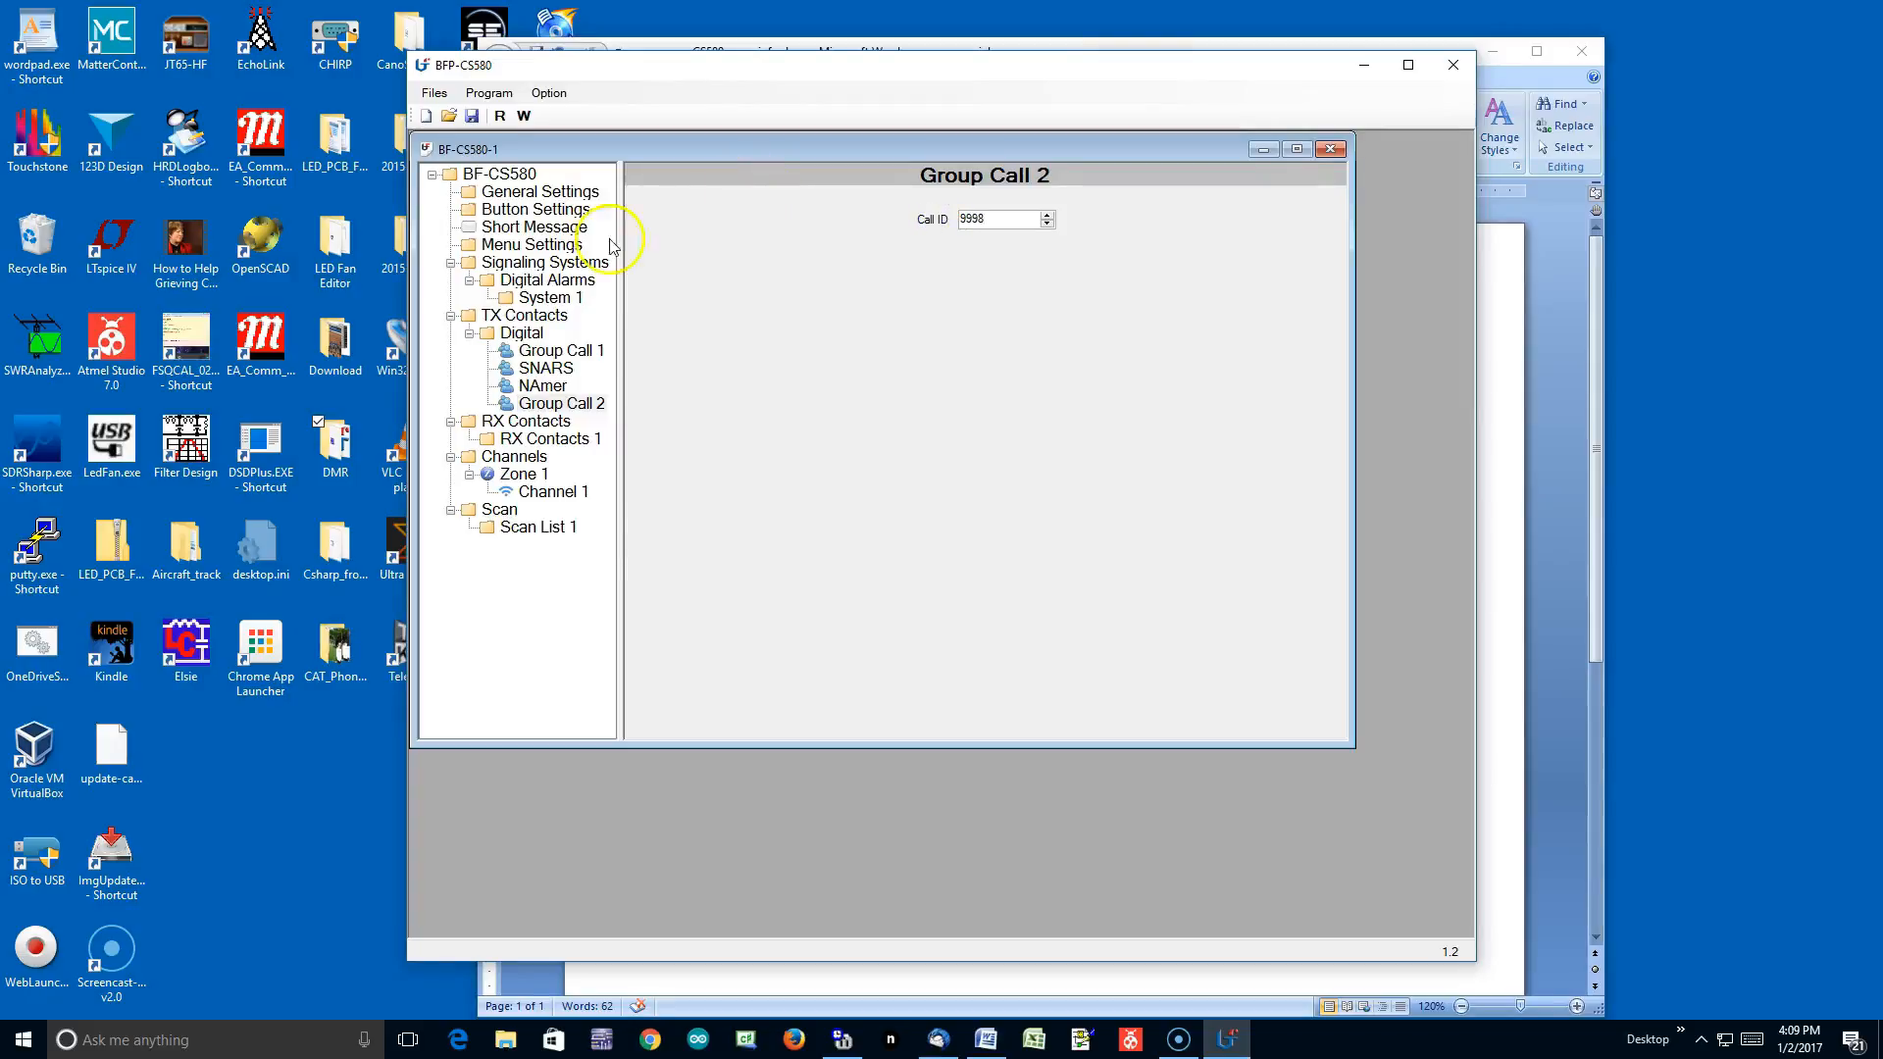
Rename the group call with ID 9998 as PARROT.
{"action": "right_click", "coordinate": [580, 405]}
{"action": "left_click", "coordinate": [643, 438]}
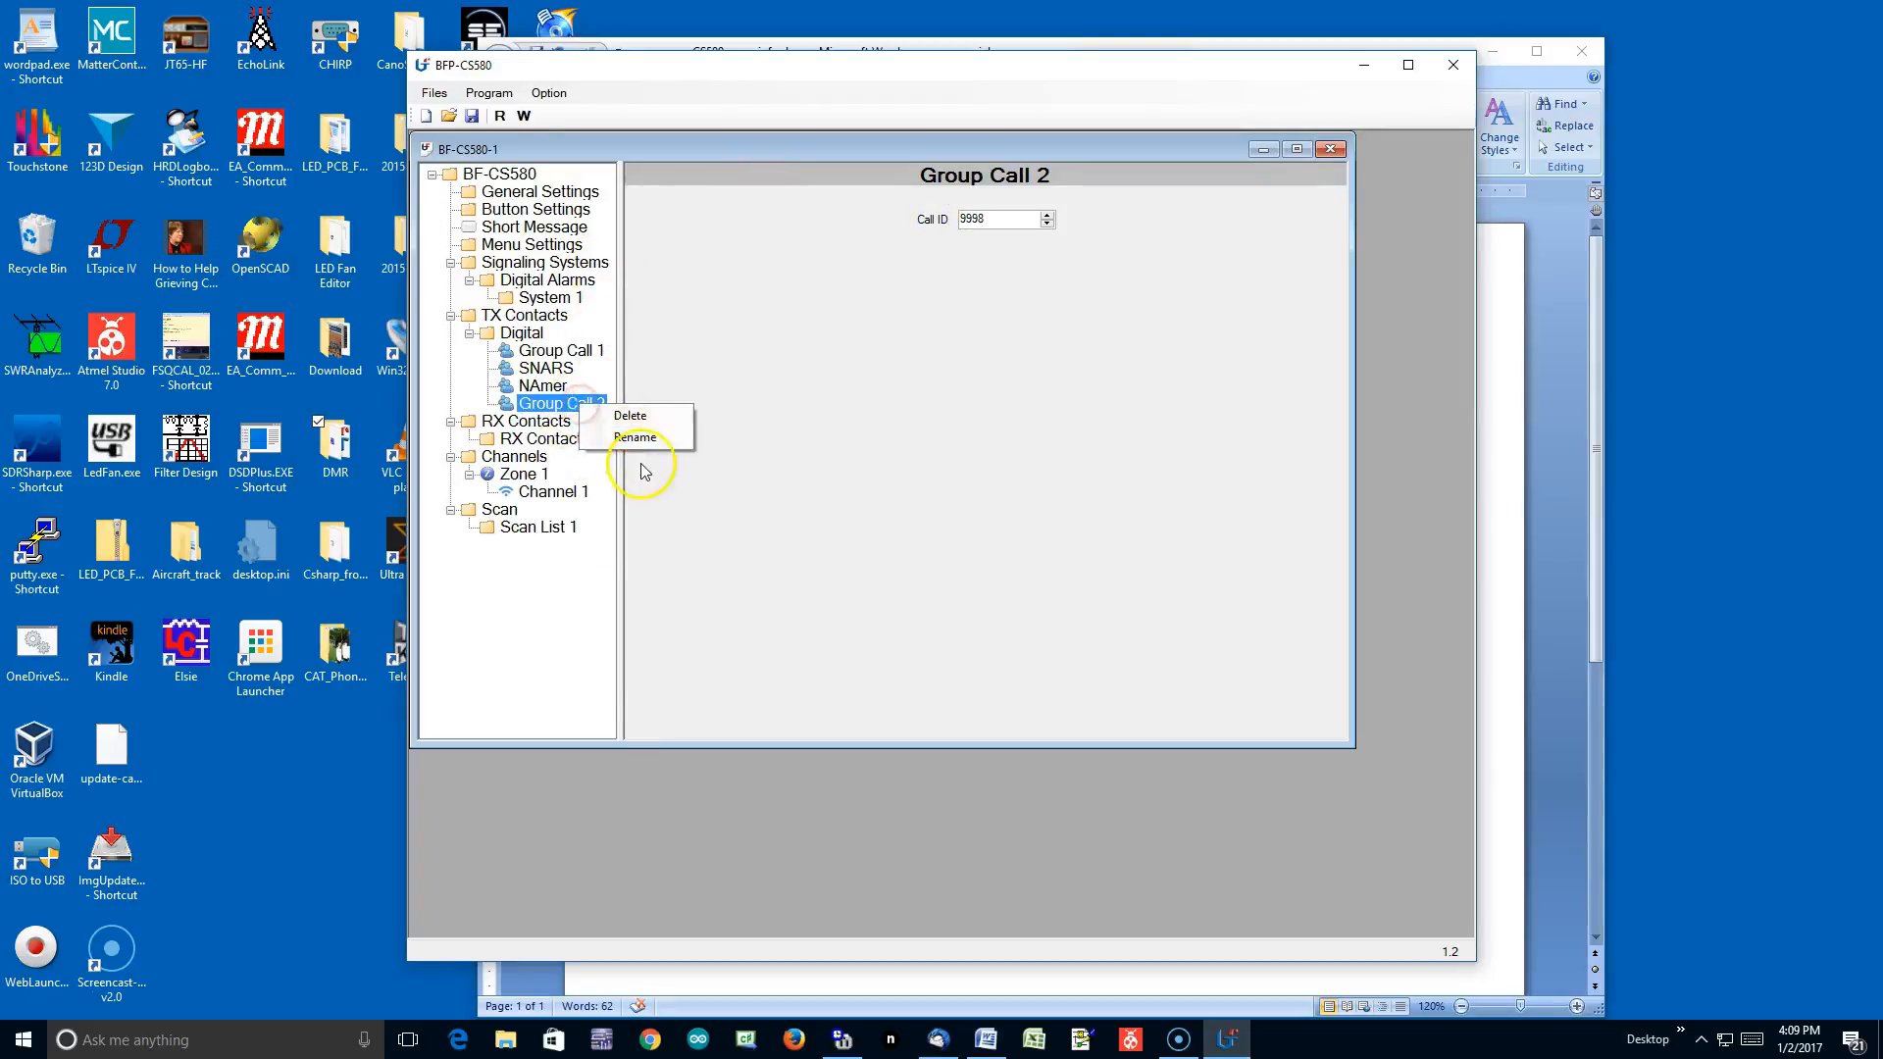
{"action": "type", "text": "PA"}
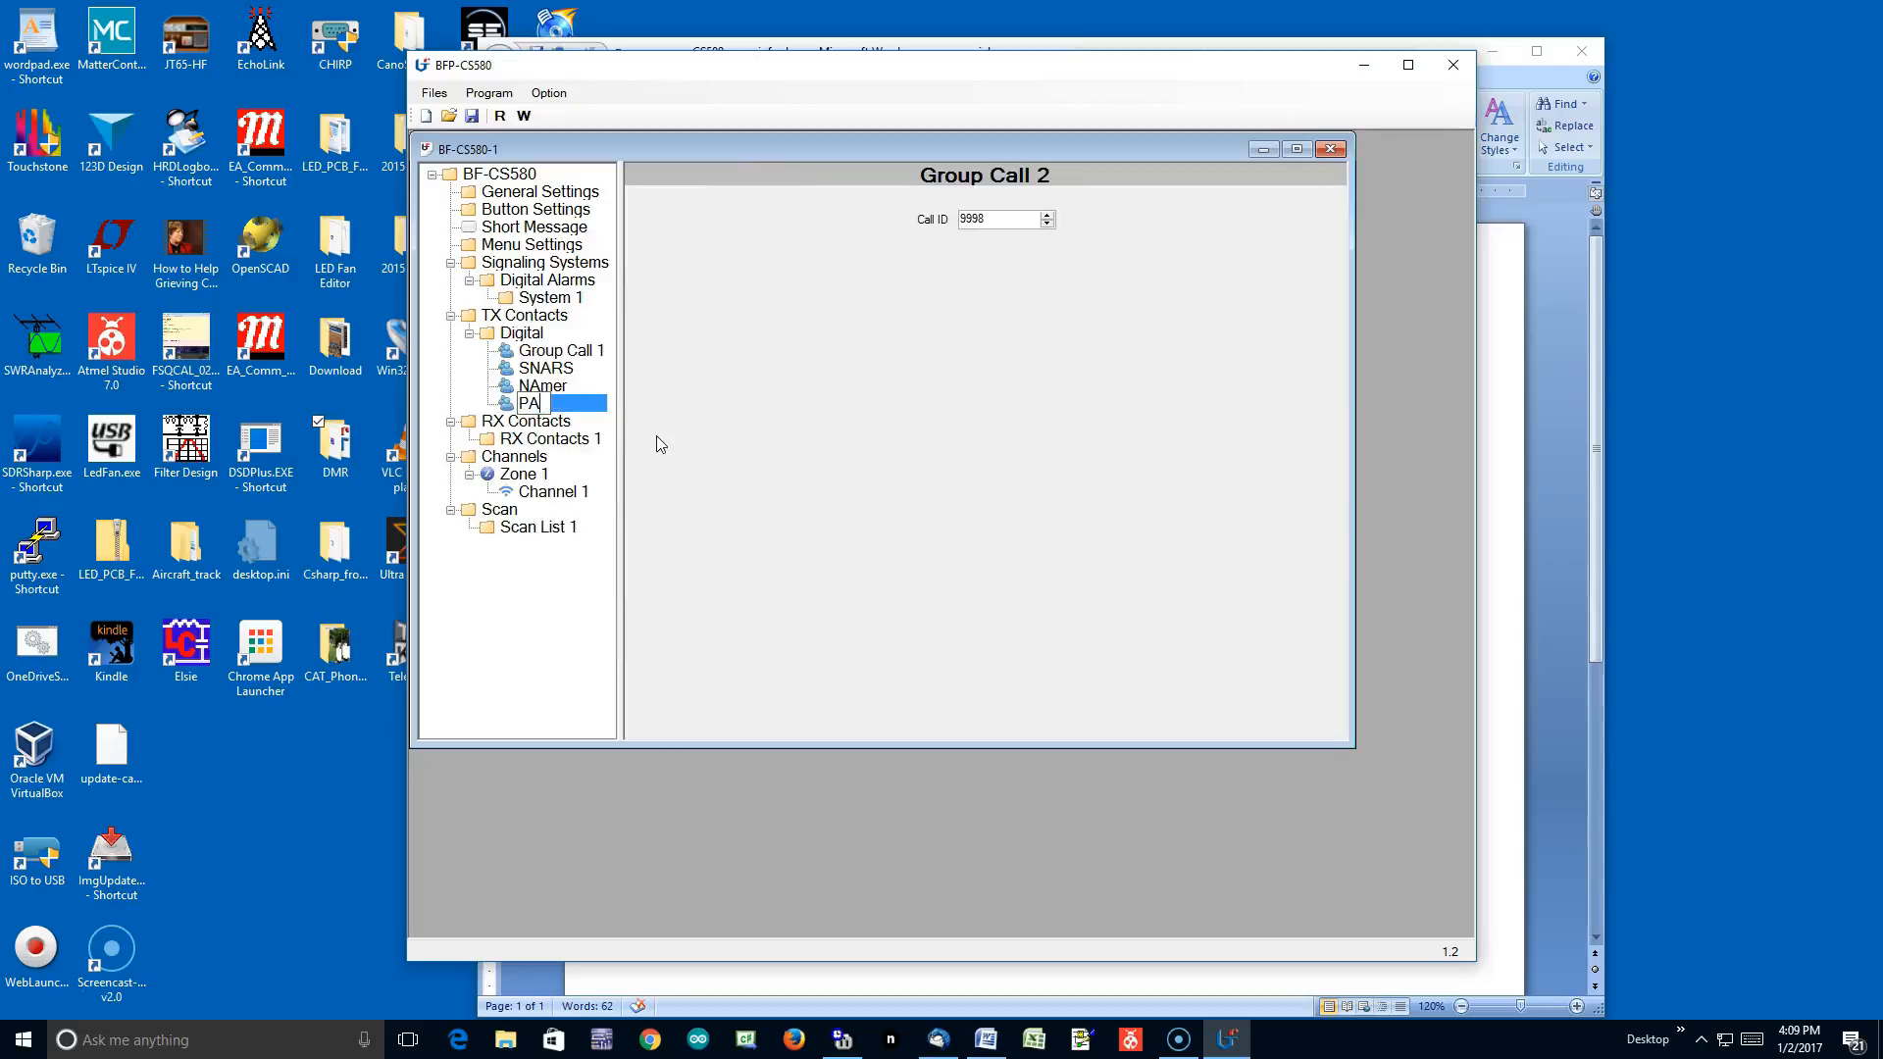
{"action": "type", "text": "RROT"}
{"action": "left_click", "coordinate": [802, 468]}
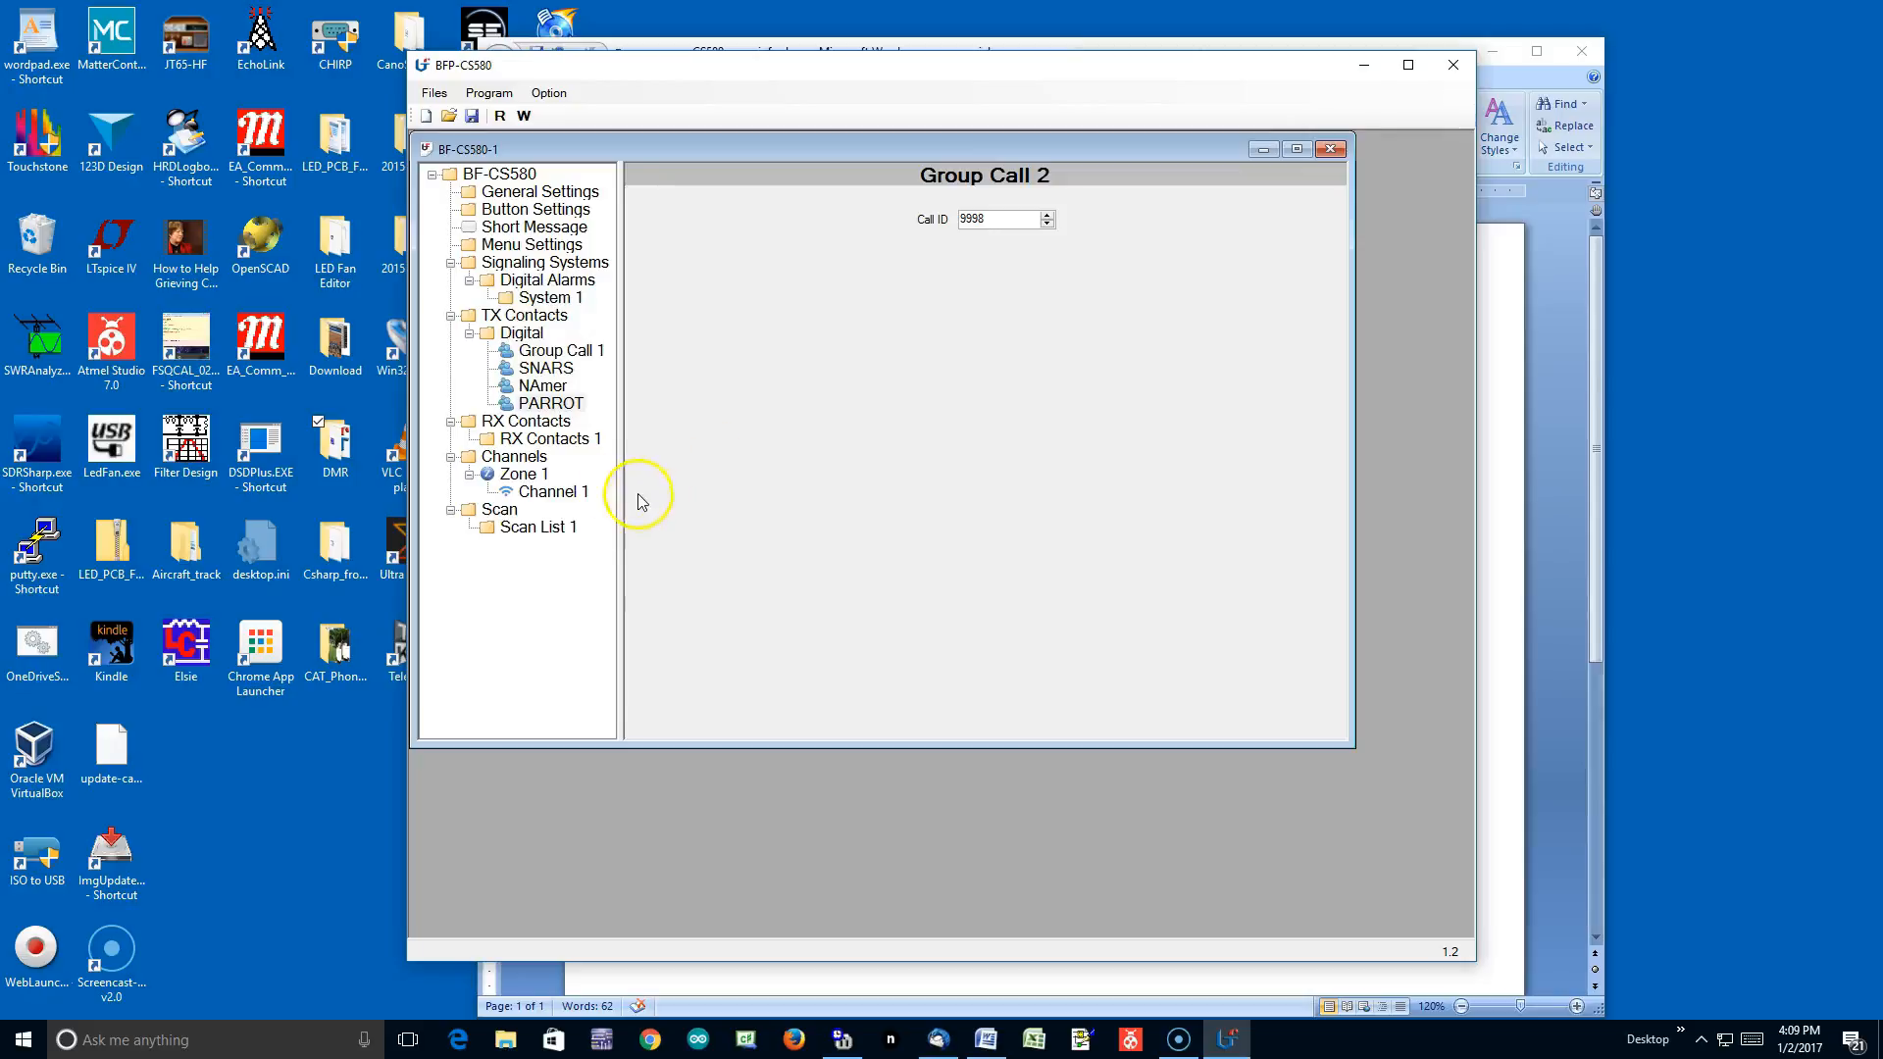
Add a new RX contacts list and make the SNARS group call its member.
{"action": "right_click", "coordinate": [530, 426]}
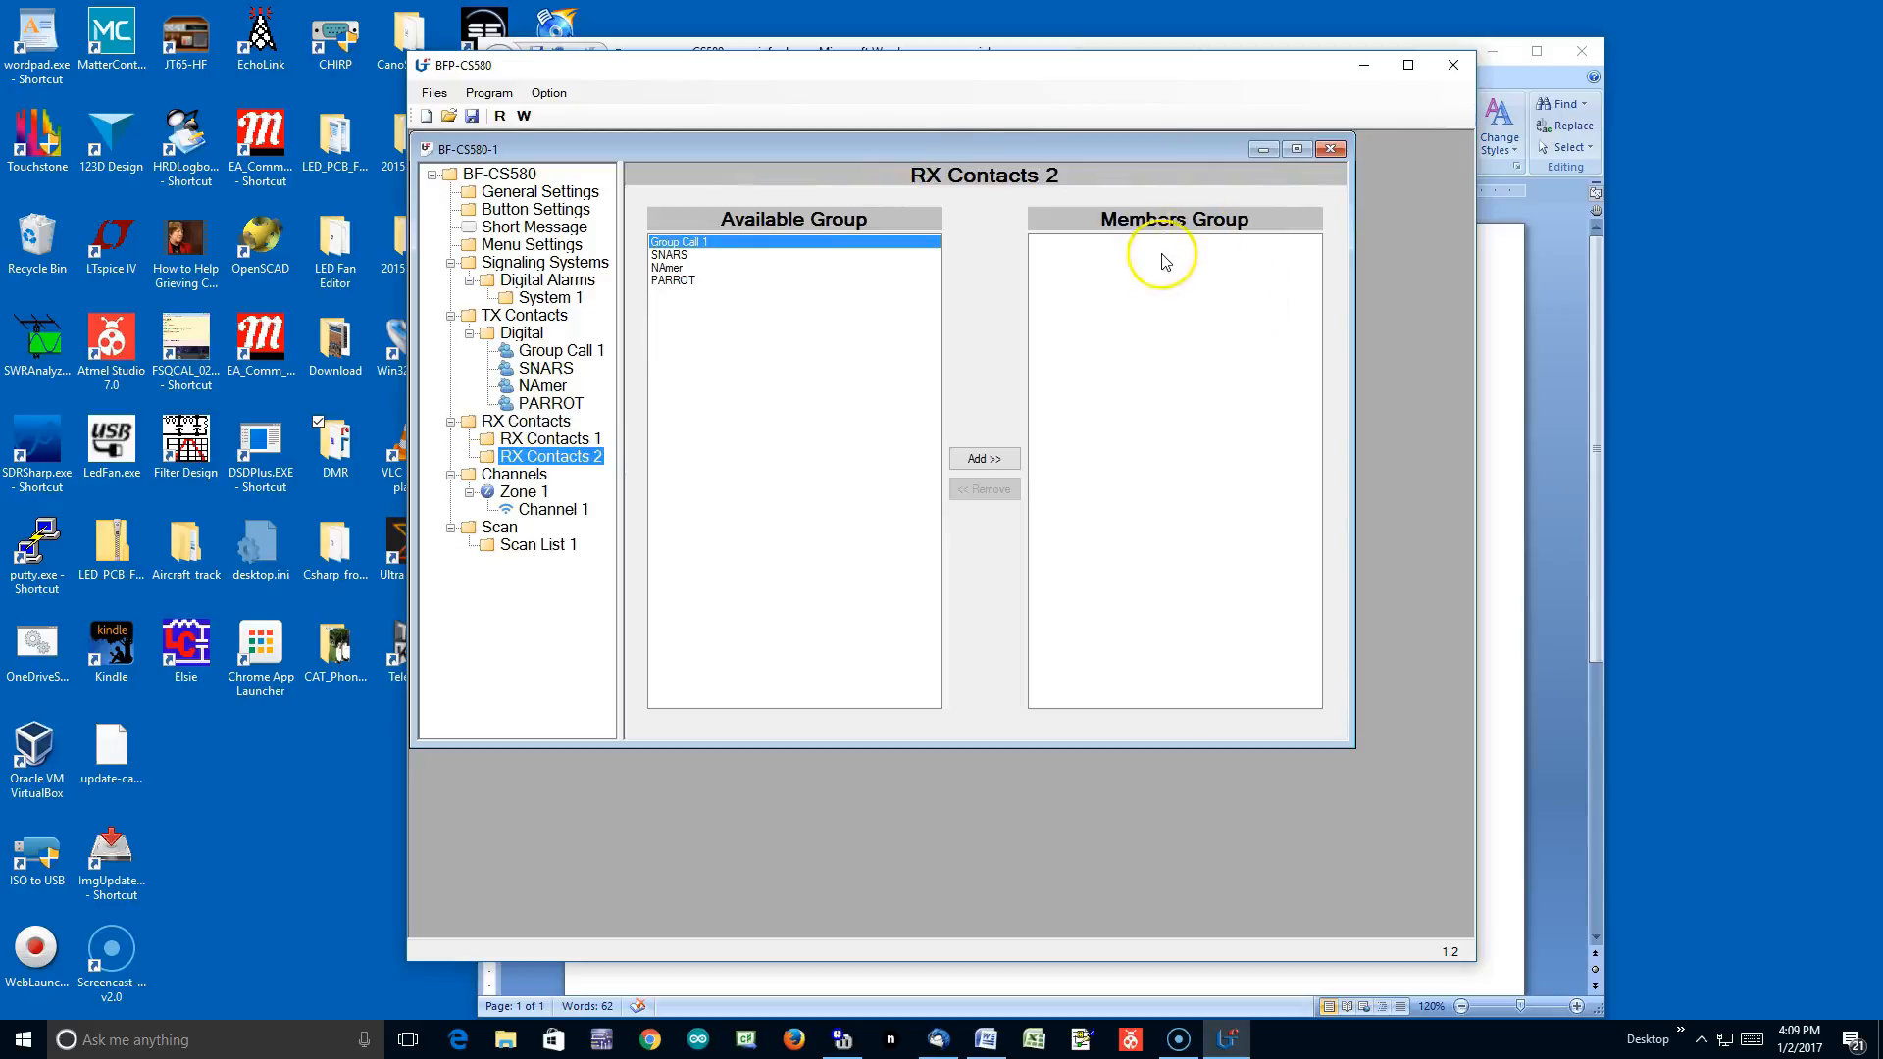
{"action": "left_click", "coordinate": [676, 255]}
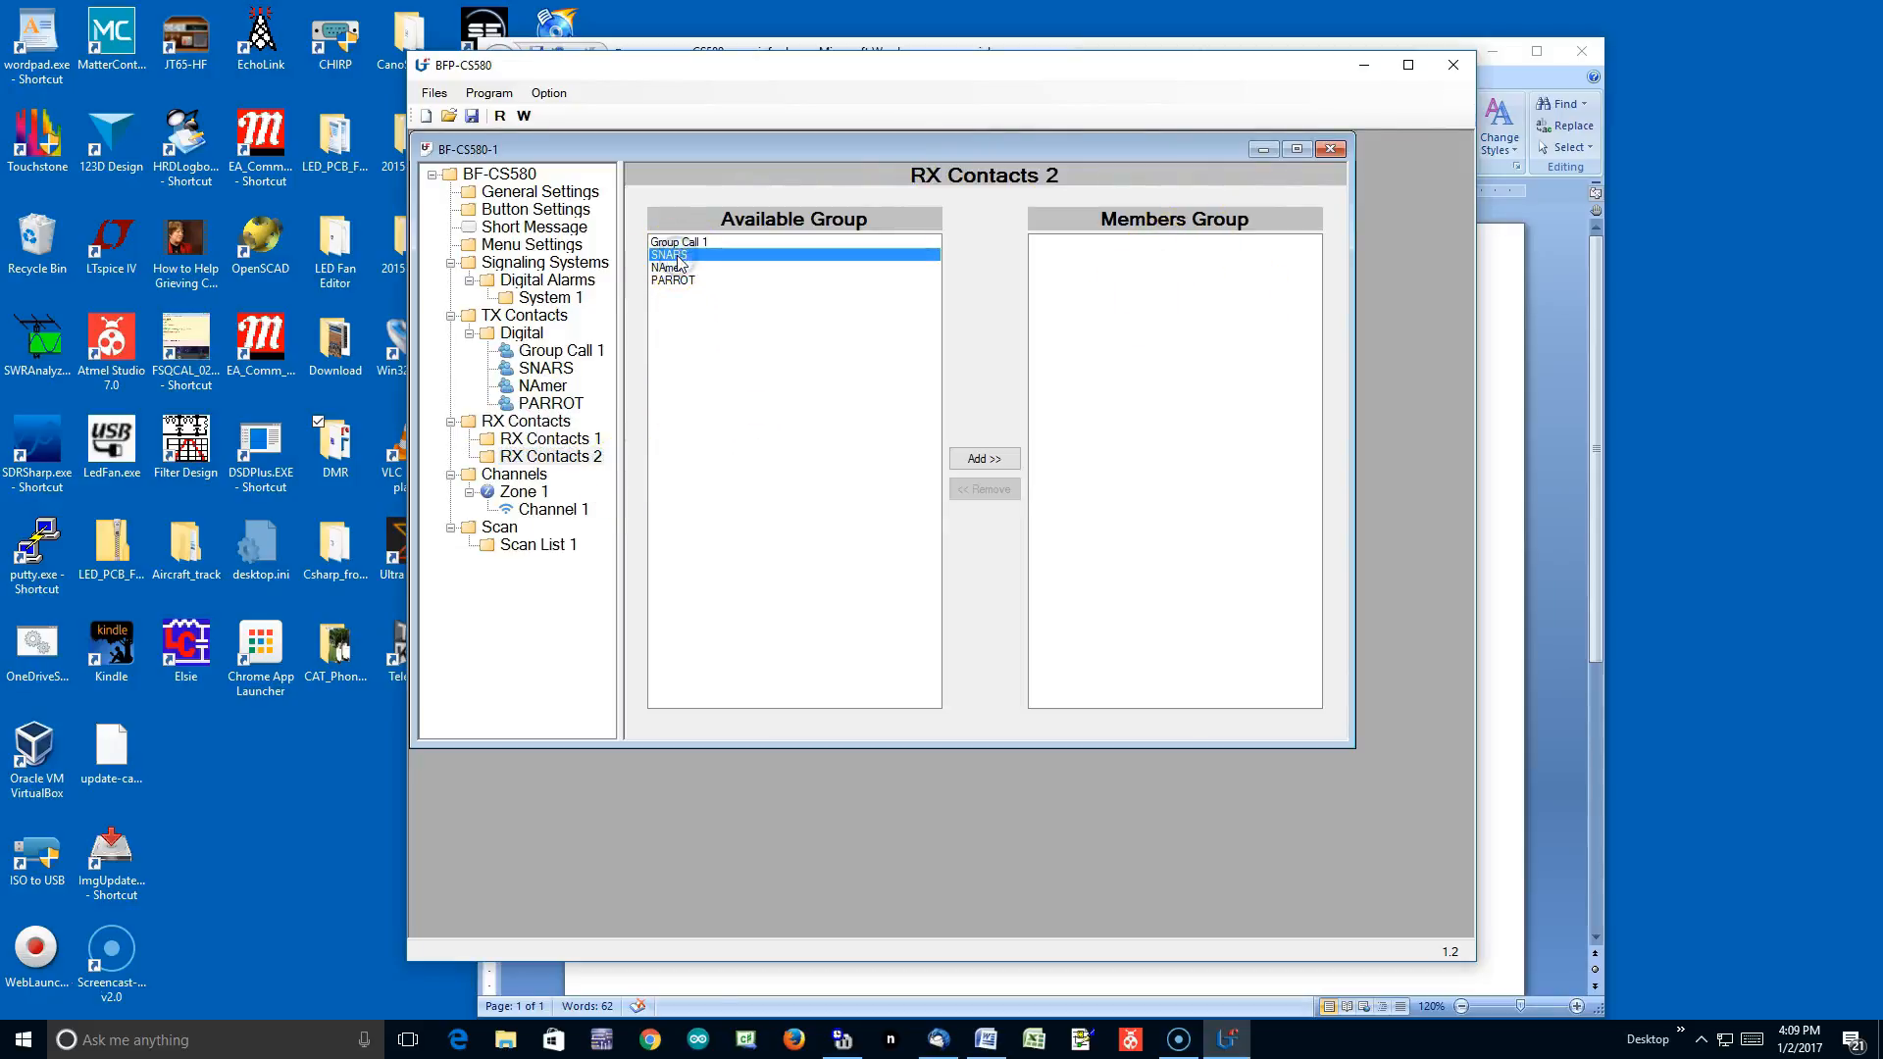
{"action": "left_click", "coordinate": [995, 460]}
Rename the RX contacts list containing the SNARS group call as SNARS.
{"action": "right_click", "coordinate": [554, 463]}
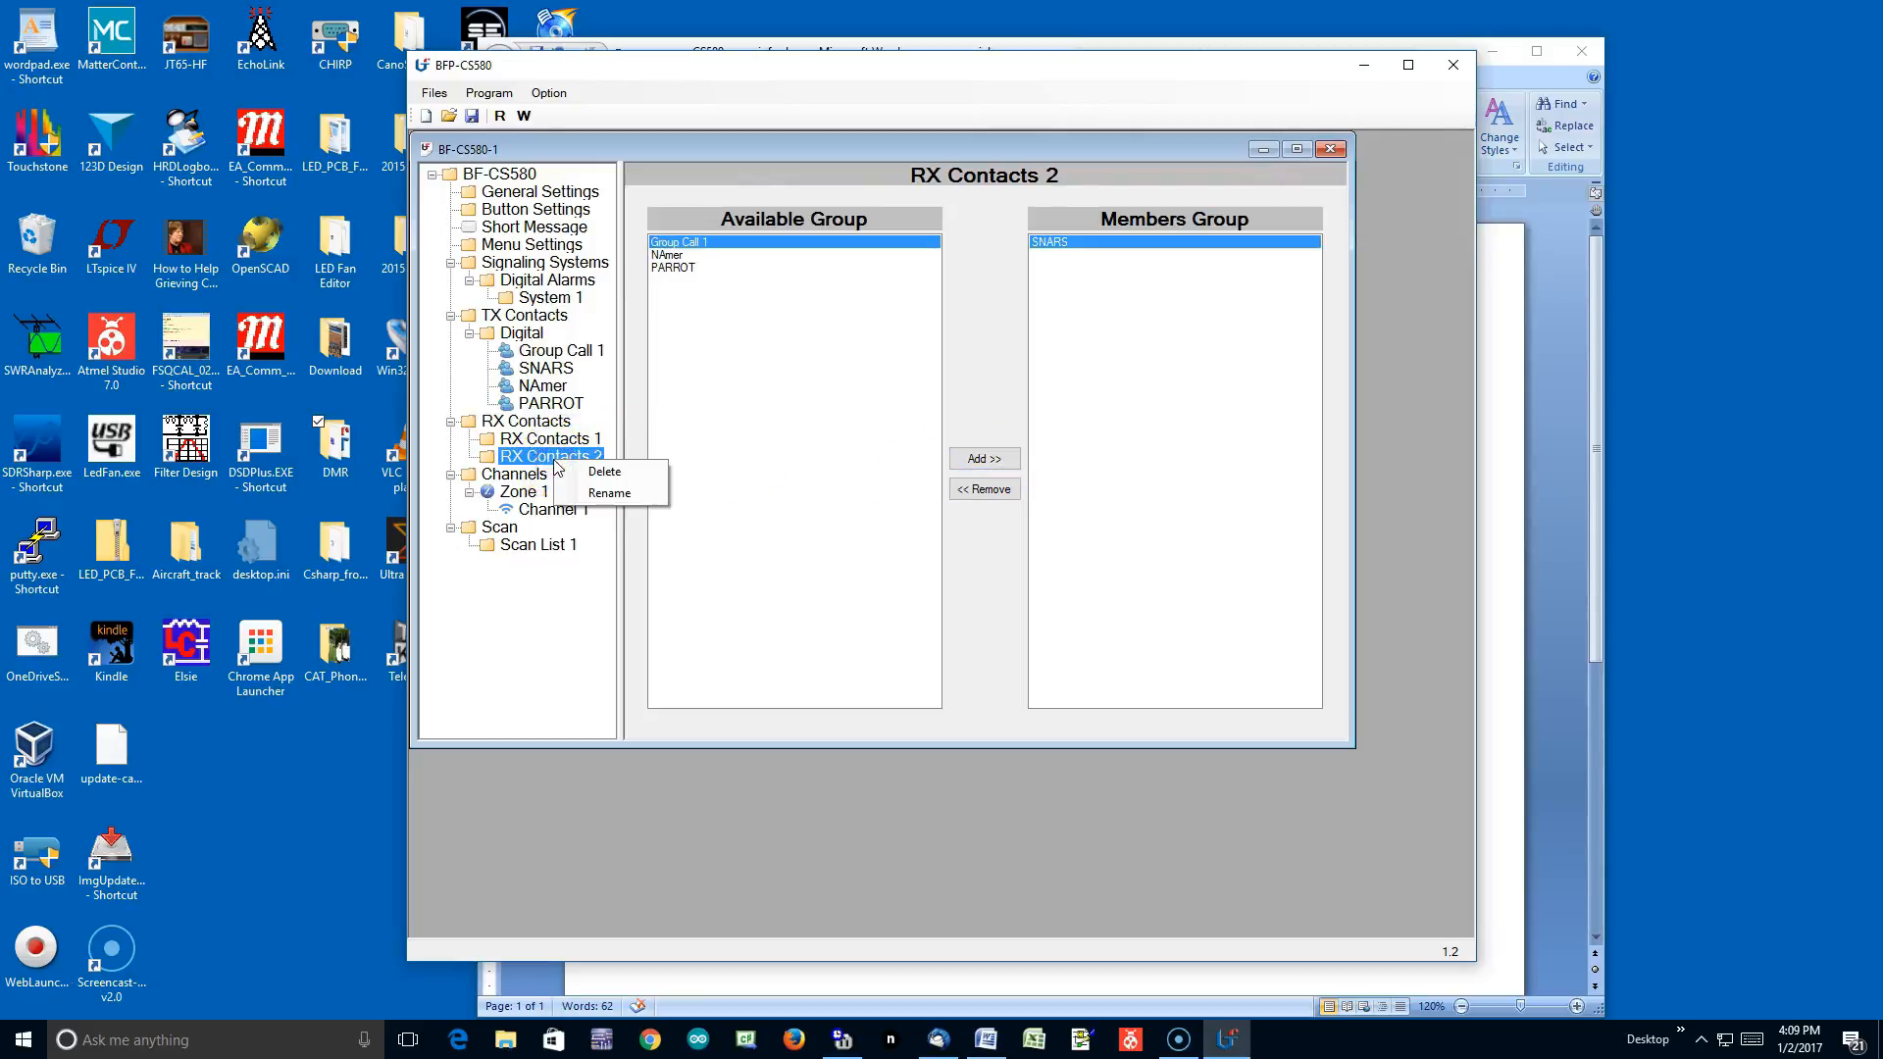
{"action": "left_click", "coordinate": [627, 494]}
{"action": "type", "text": "SNARS"}
{"action": "left_click", "coordinate": [753, 585]}
Add another RX contacts list and make the NAmer group call its member.
{"action": "left_click", "coordinate": [546, 429]}
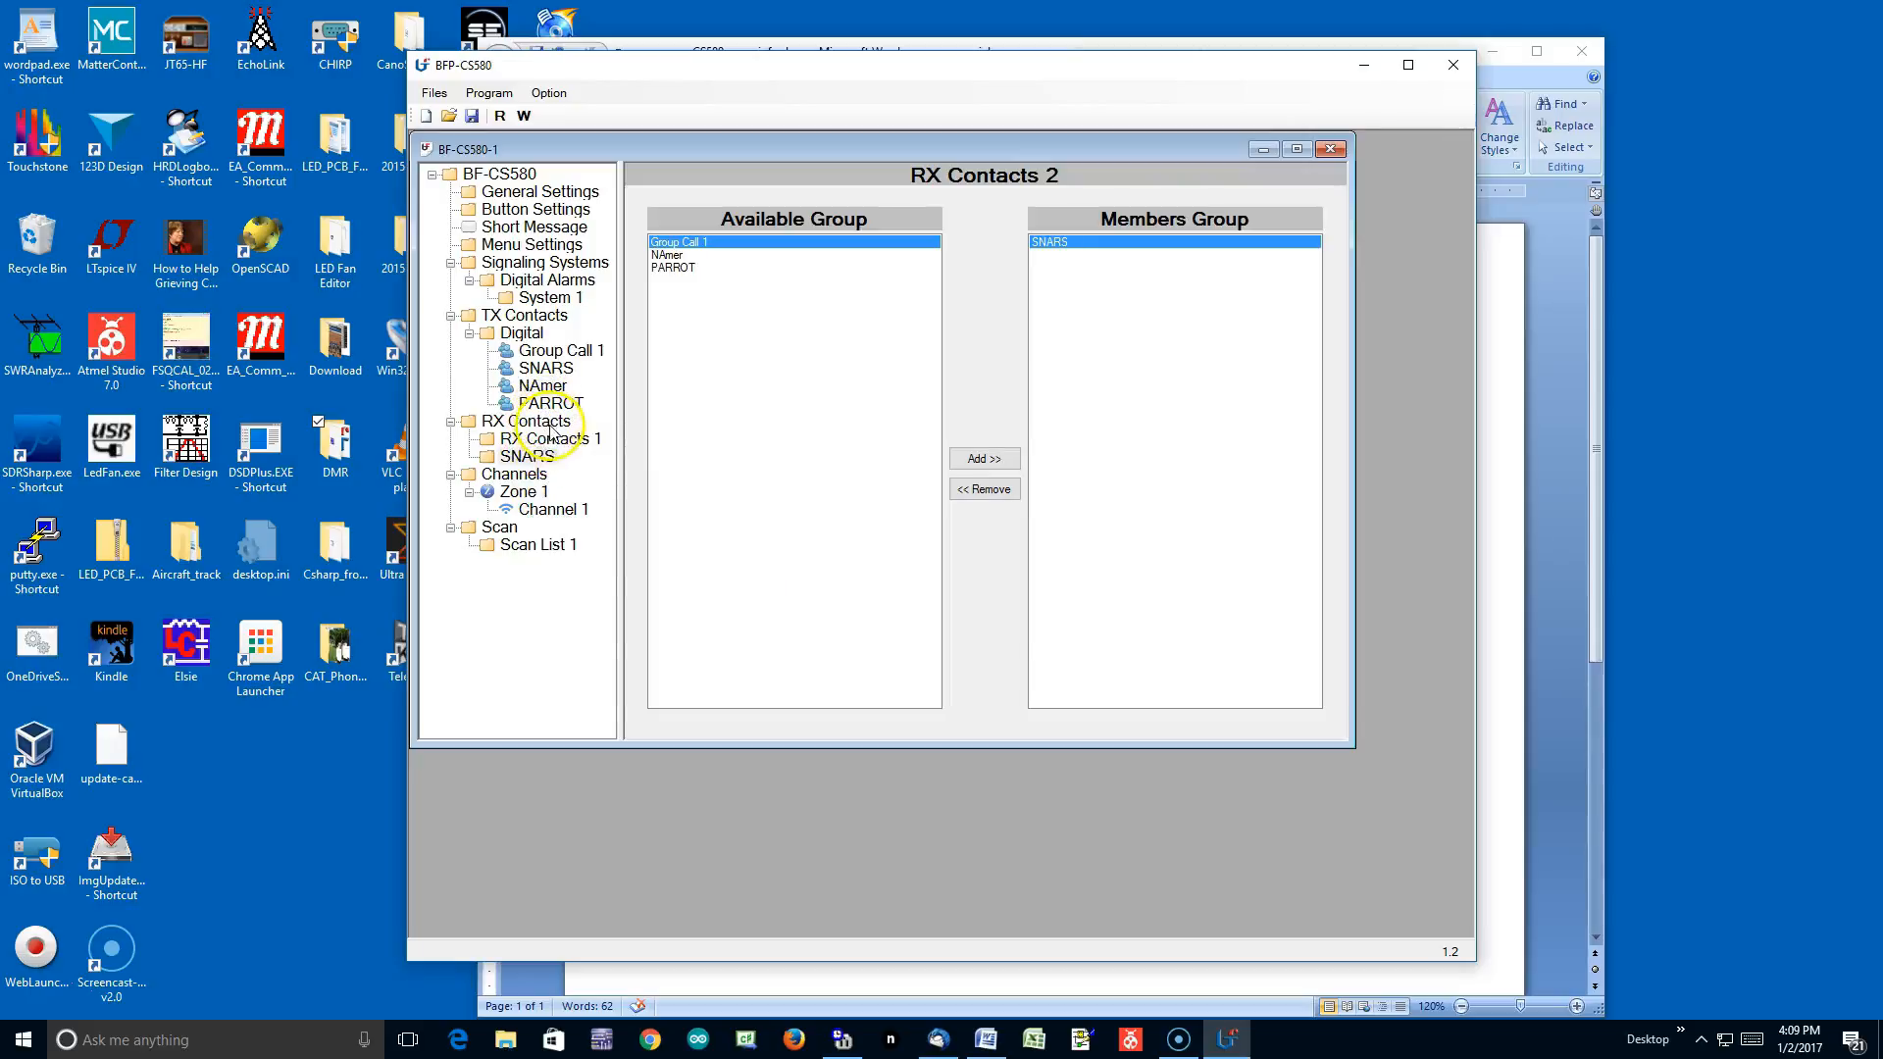
{"action": "right_click", "coordinate": [547, 427]}
{"action": "left_click", "coordinate": [608, 448]}
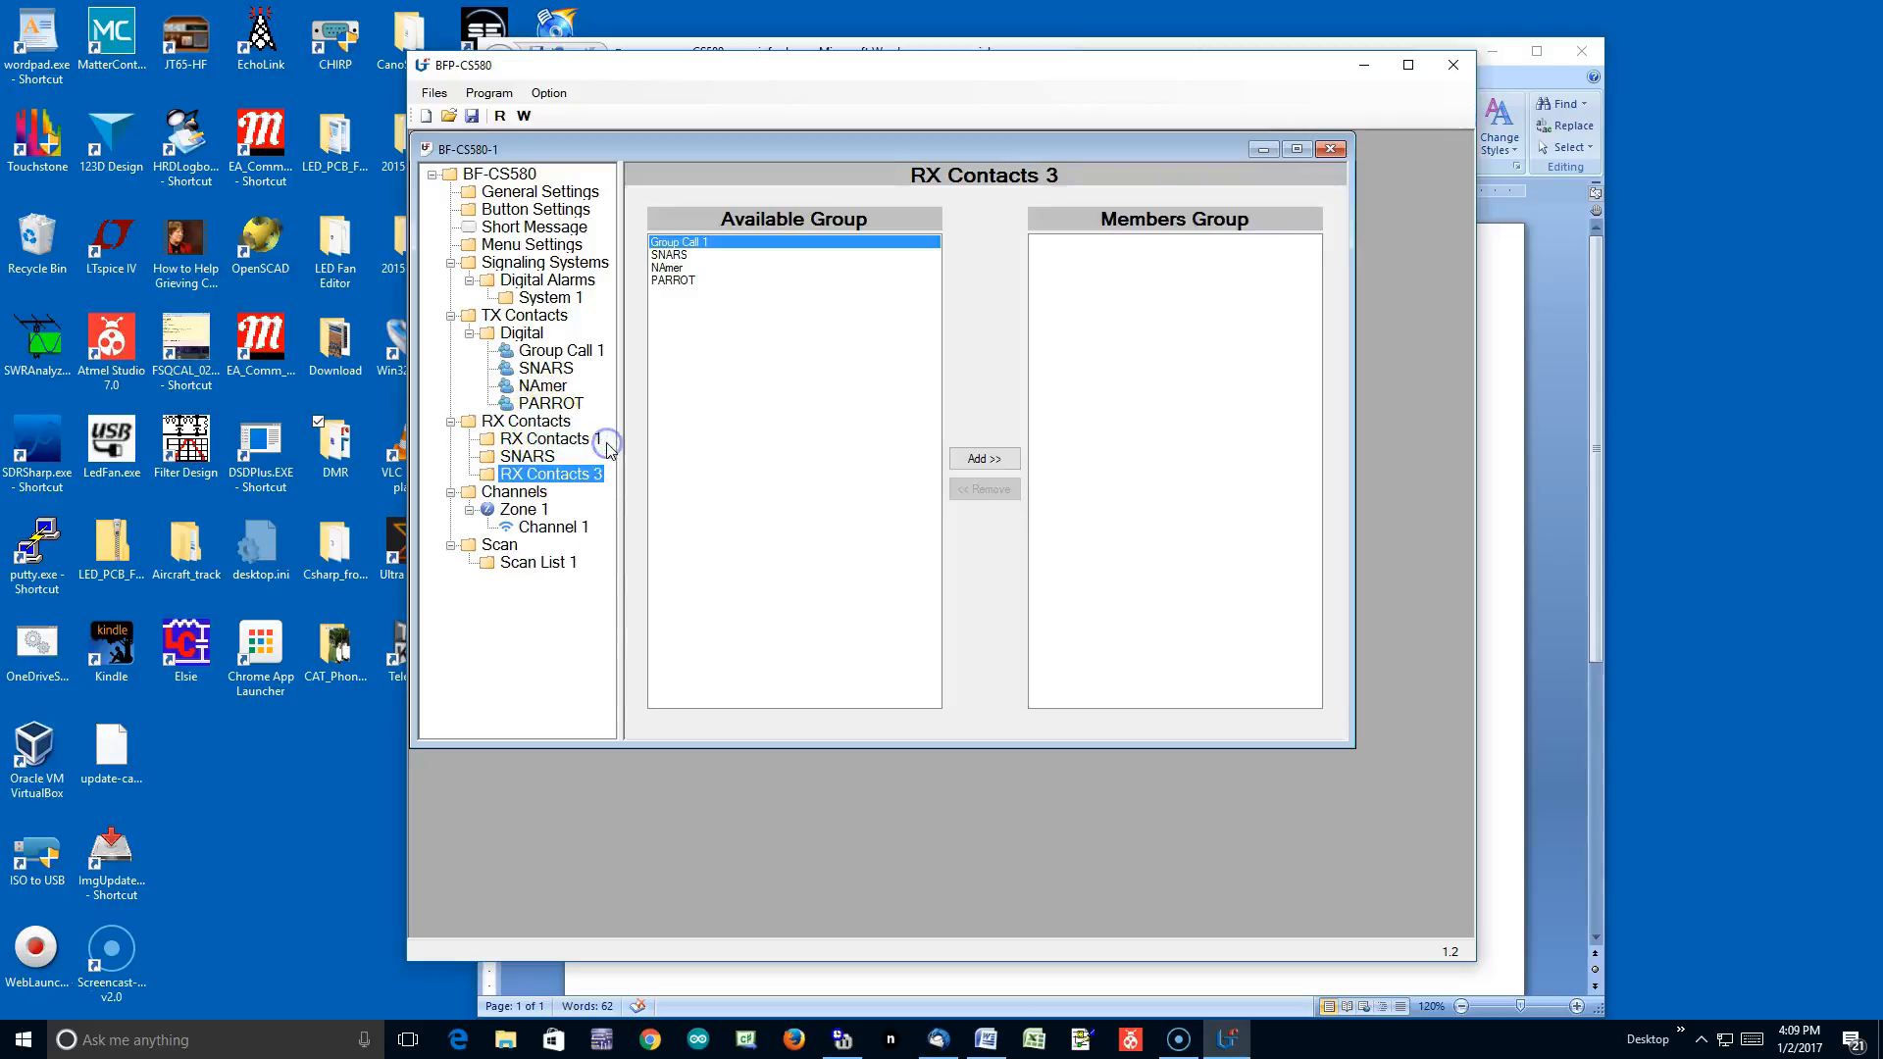
{"action": "left_click", "coordinate": [669, 268]}
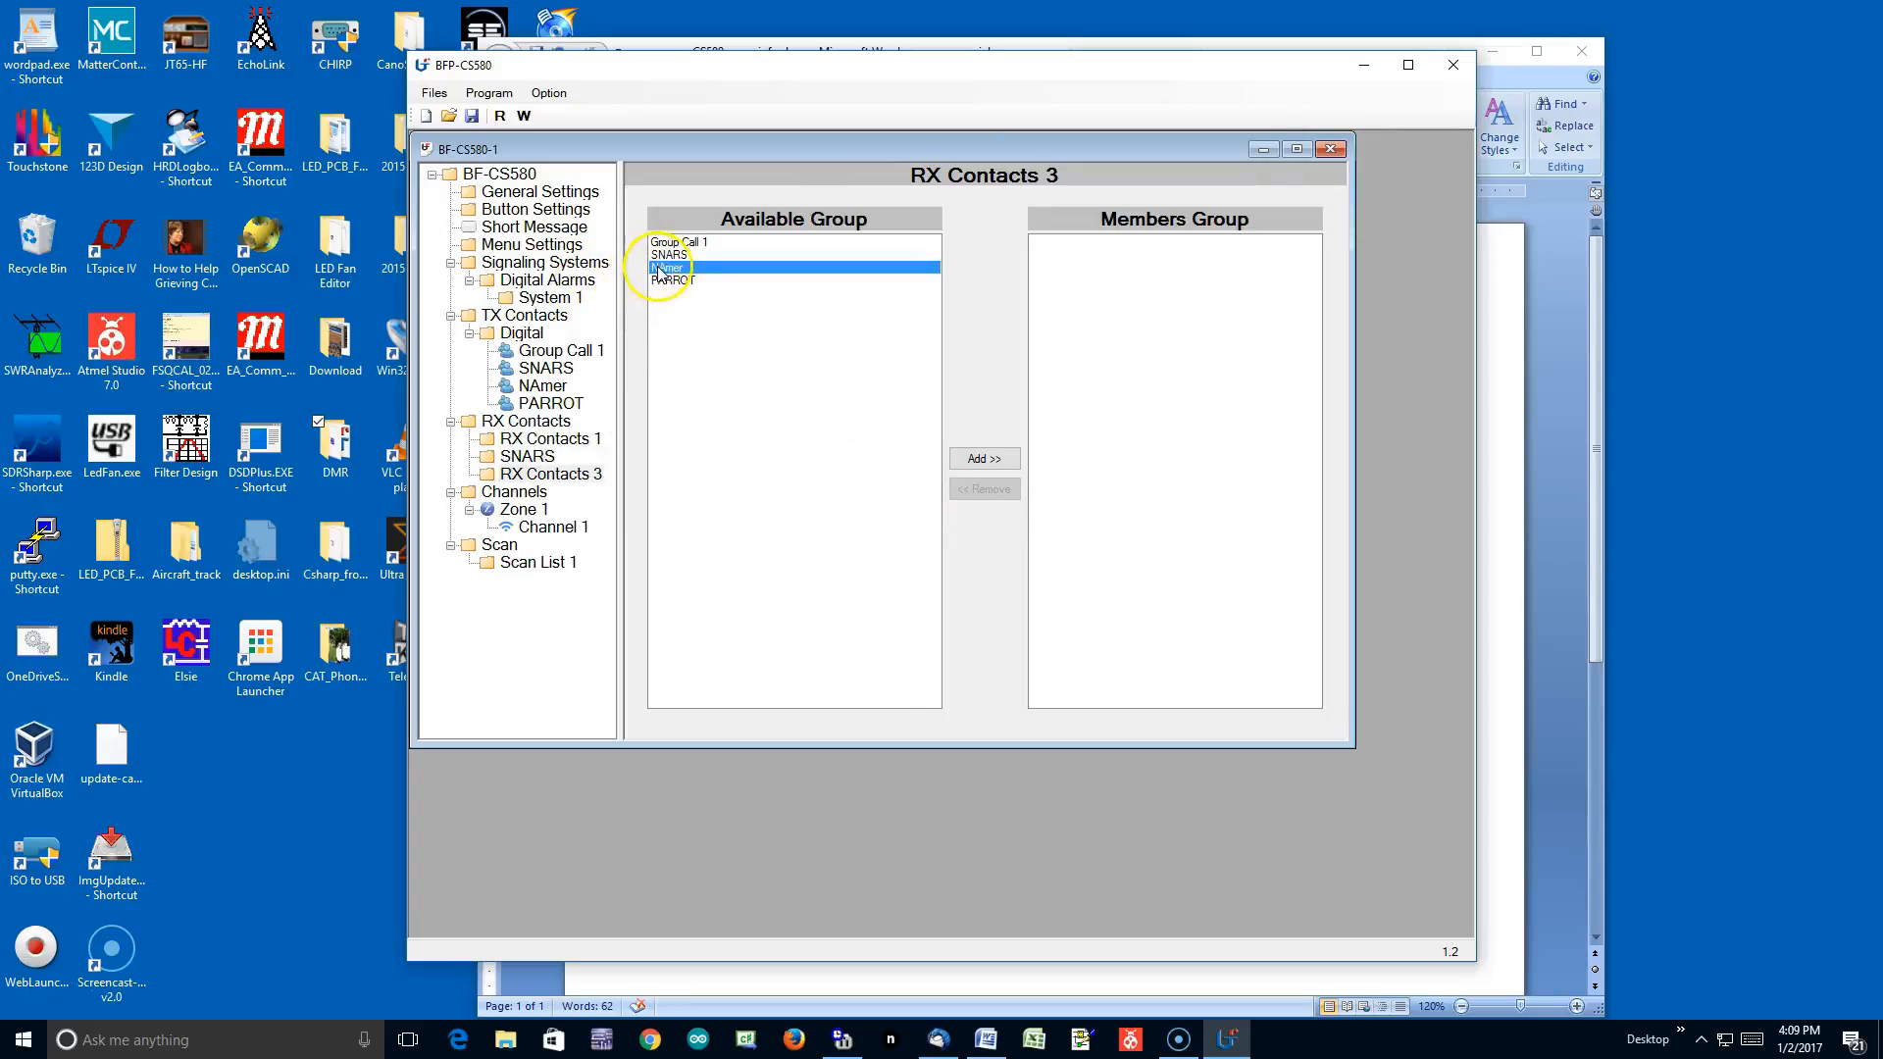
{"action": "left_click", "coordinate": [984, 458]}
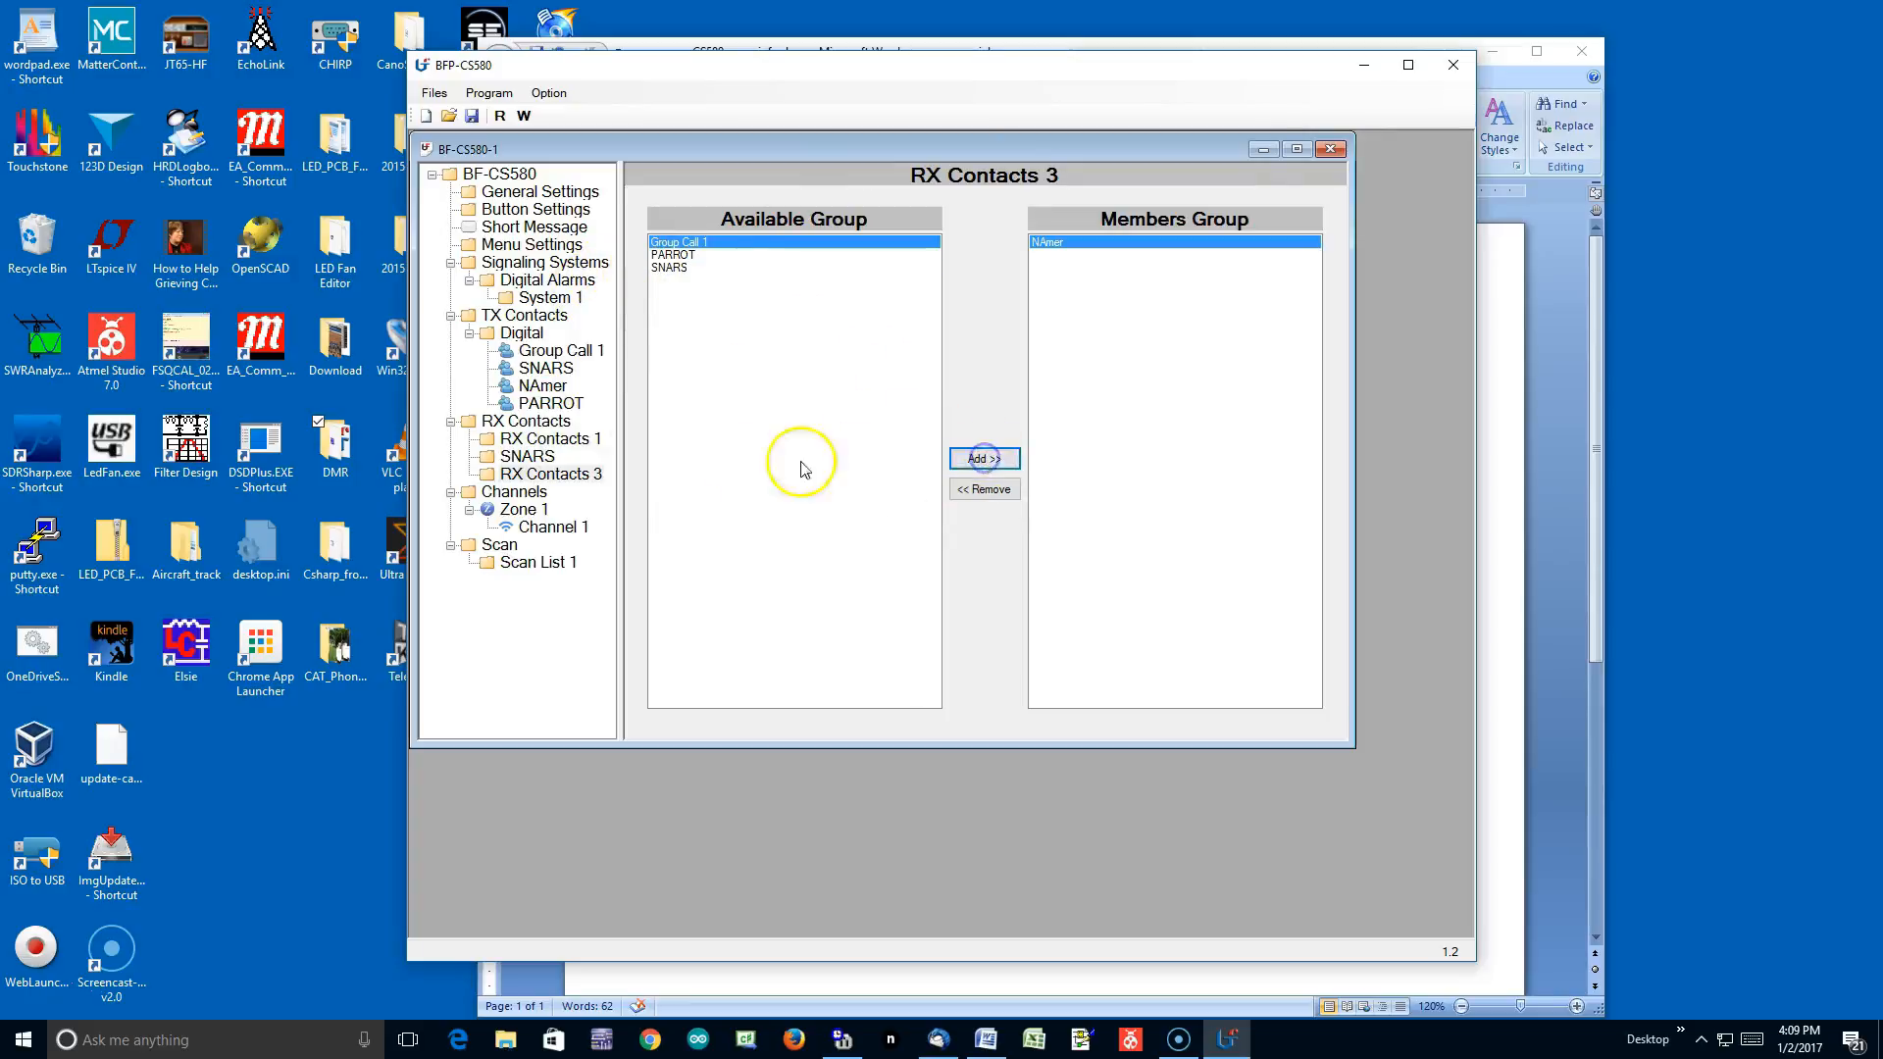
Rename the RX contacts list containing the NAmer group call as NAmer.
{"action": "right_click", "coordinate": [549, 476]}
{"action": "left_click", "coordinate": [608, 512]}
{"action": "type", "text": "NAmer"}
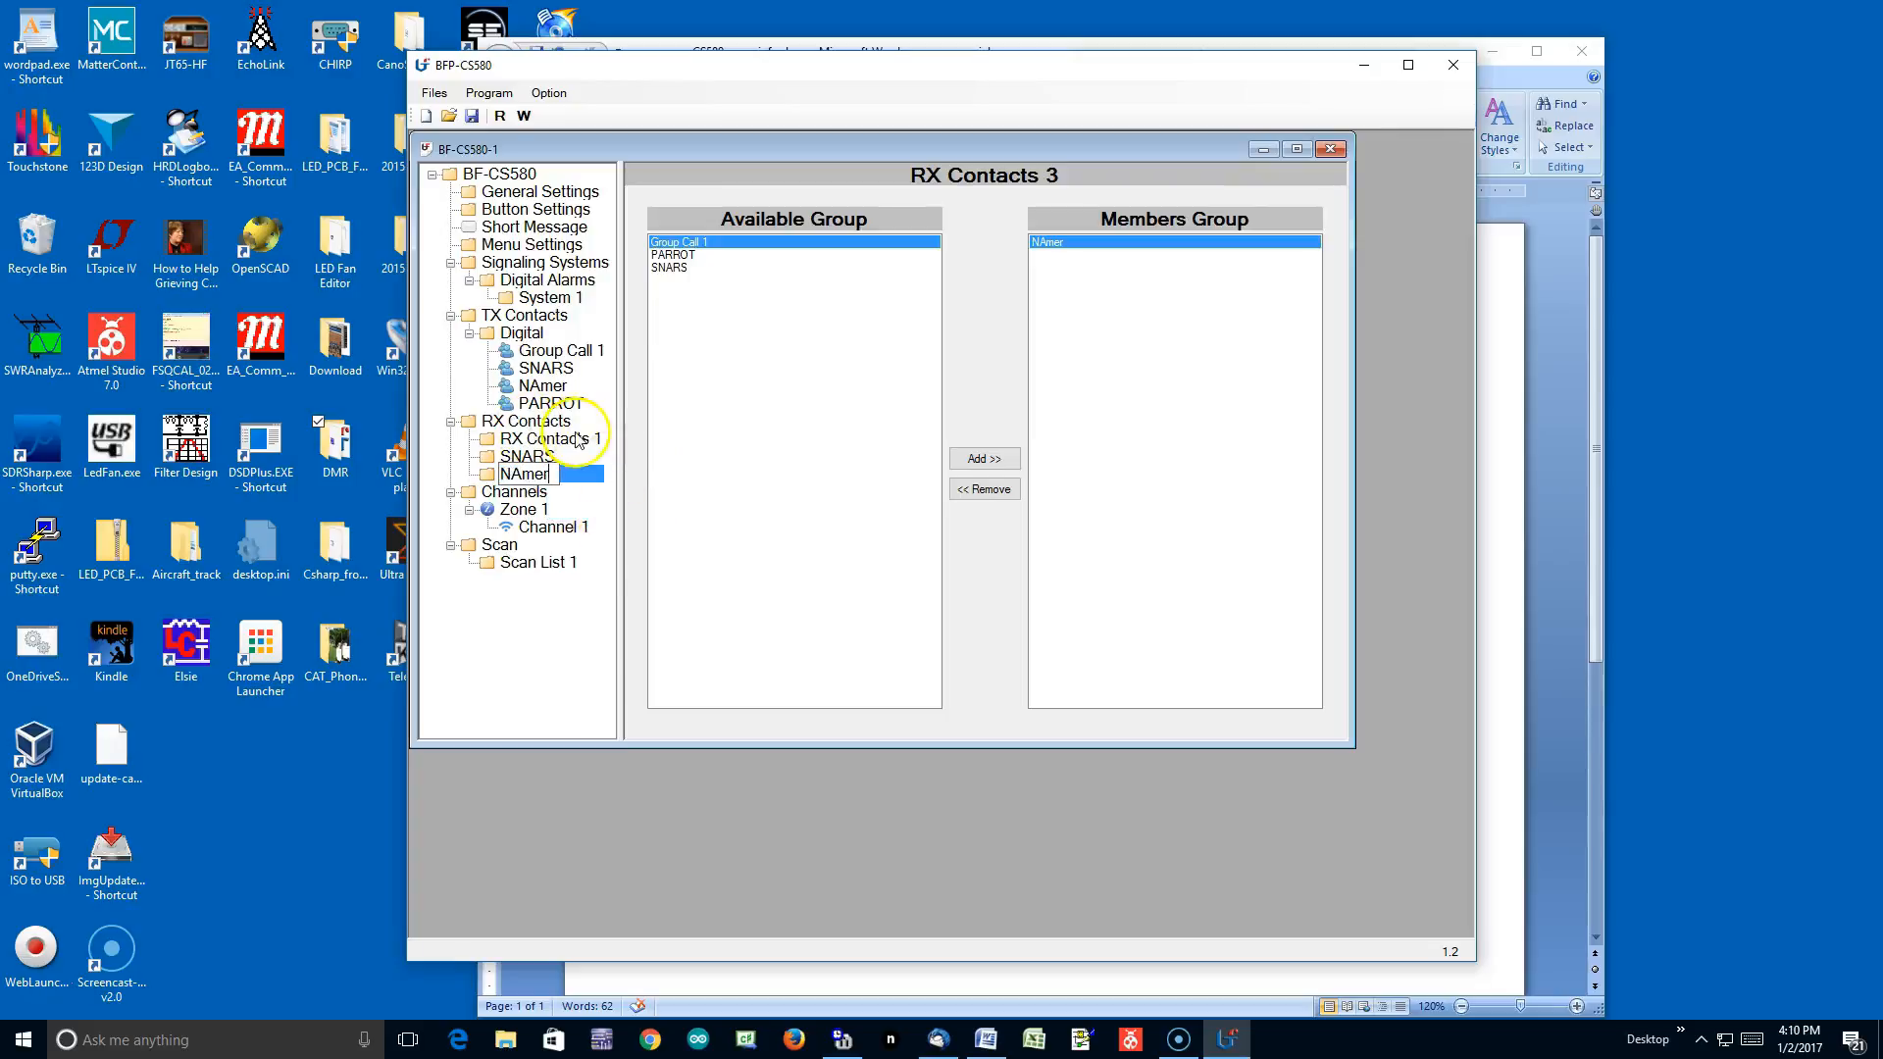
Add a further RX contacts list and make the PARROT group call its member.
{"action": "left_click", "coordinate": [538, 423]}
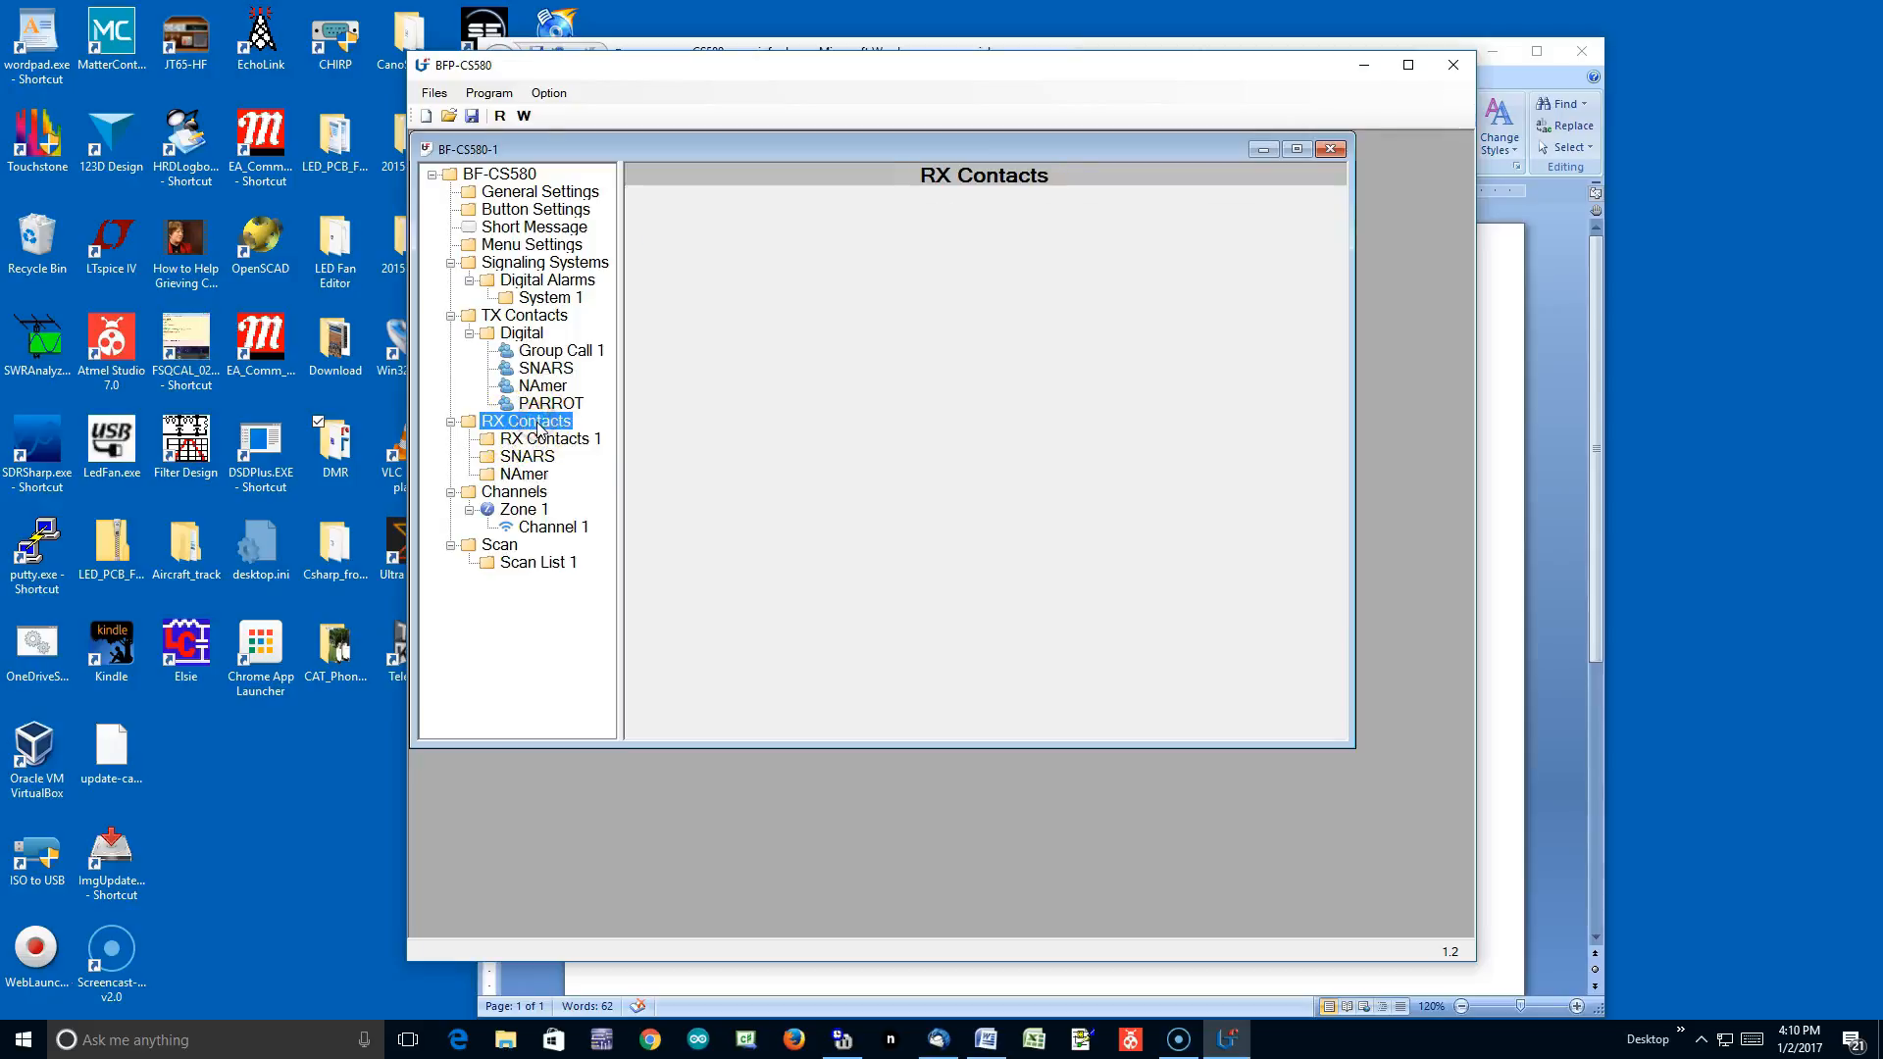
{"action": "right_click", "coordinate": [538, 423]}
{"action": "left_click", "coordinate": [585, 434]}
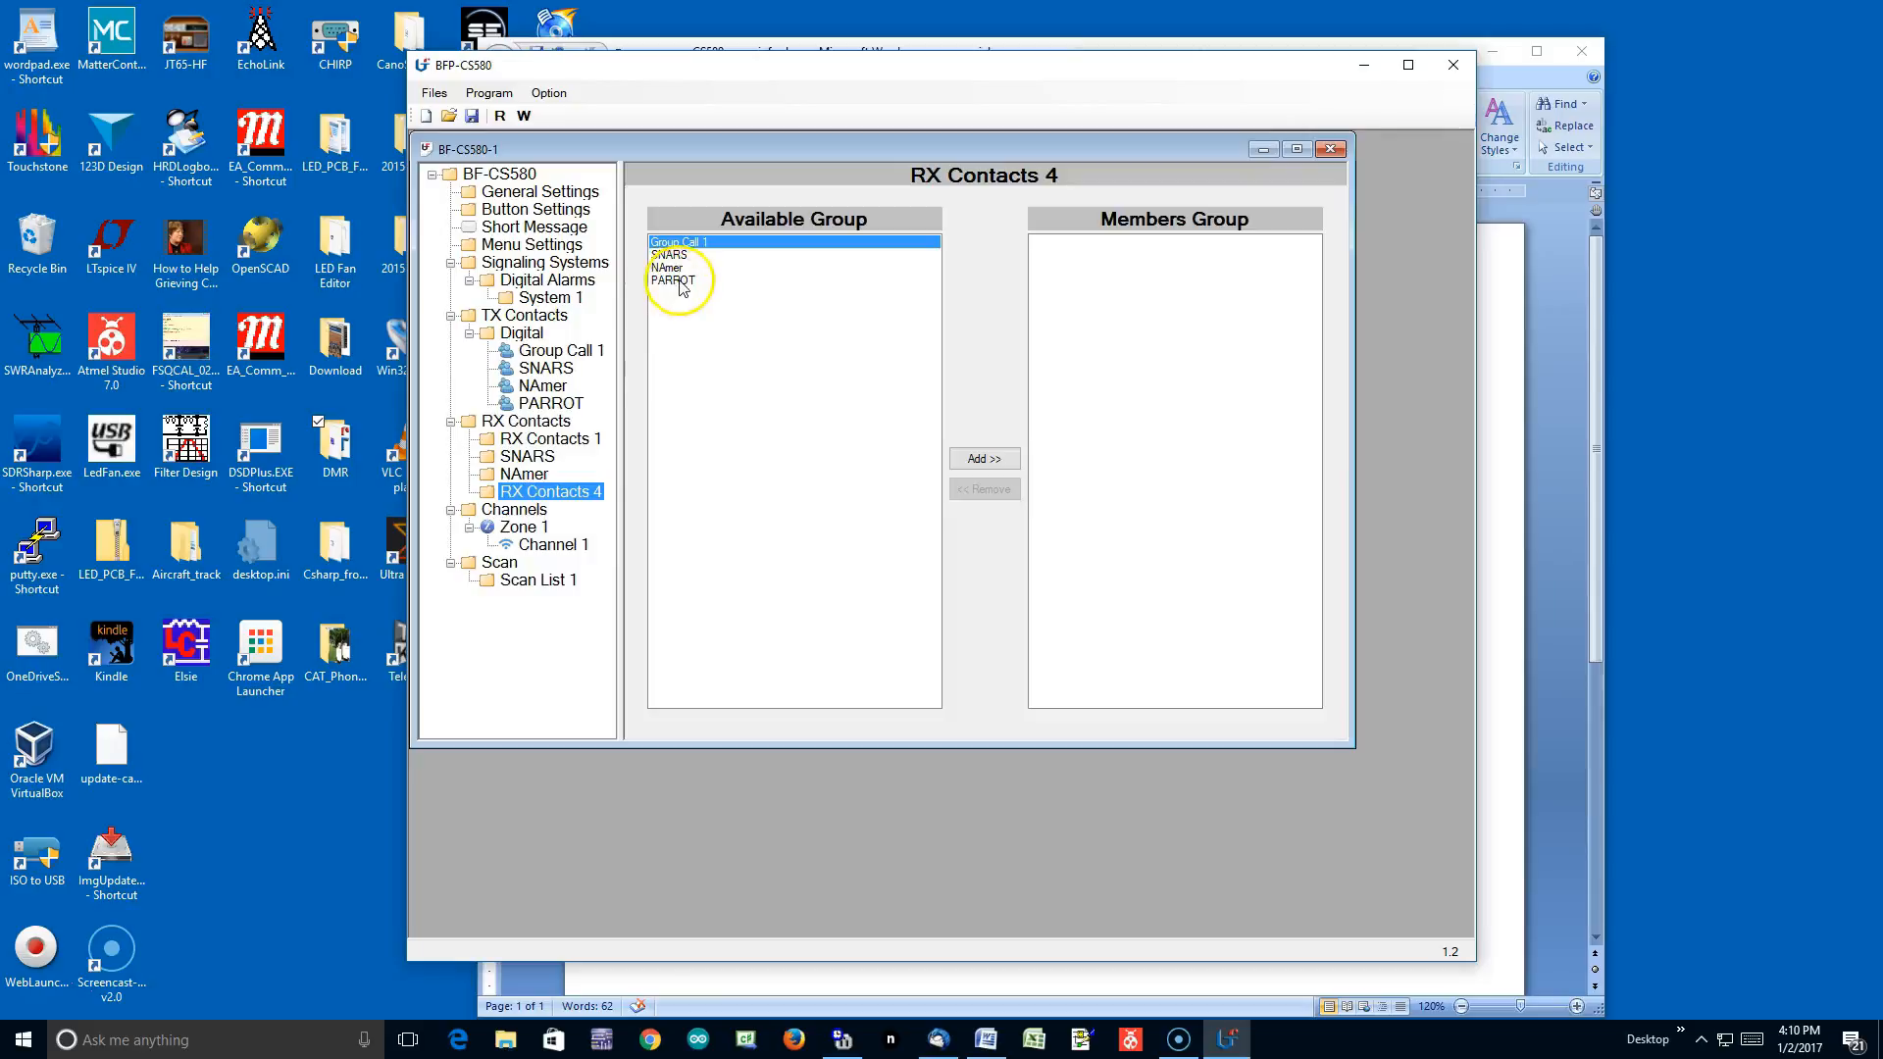
{"action": "left_click", "coordinate": [673, 282]}
{"action": "left_click", "coordinate": [994, 460]}
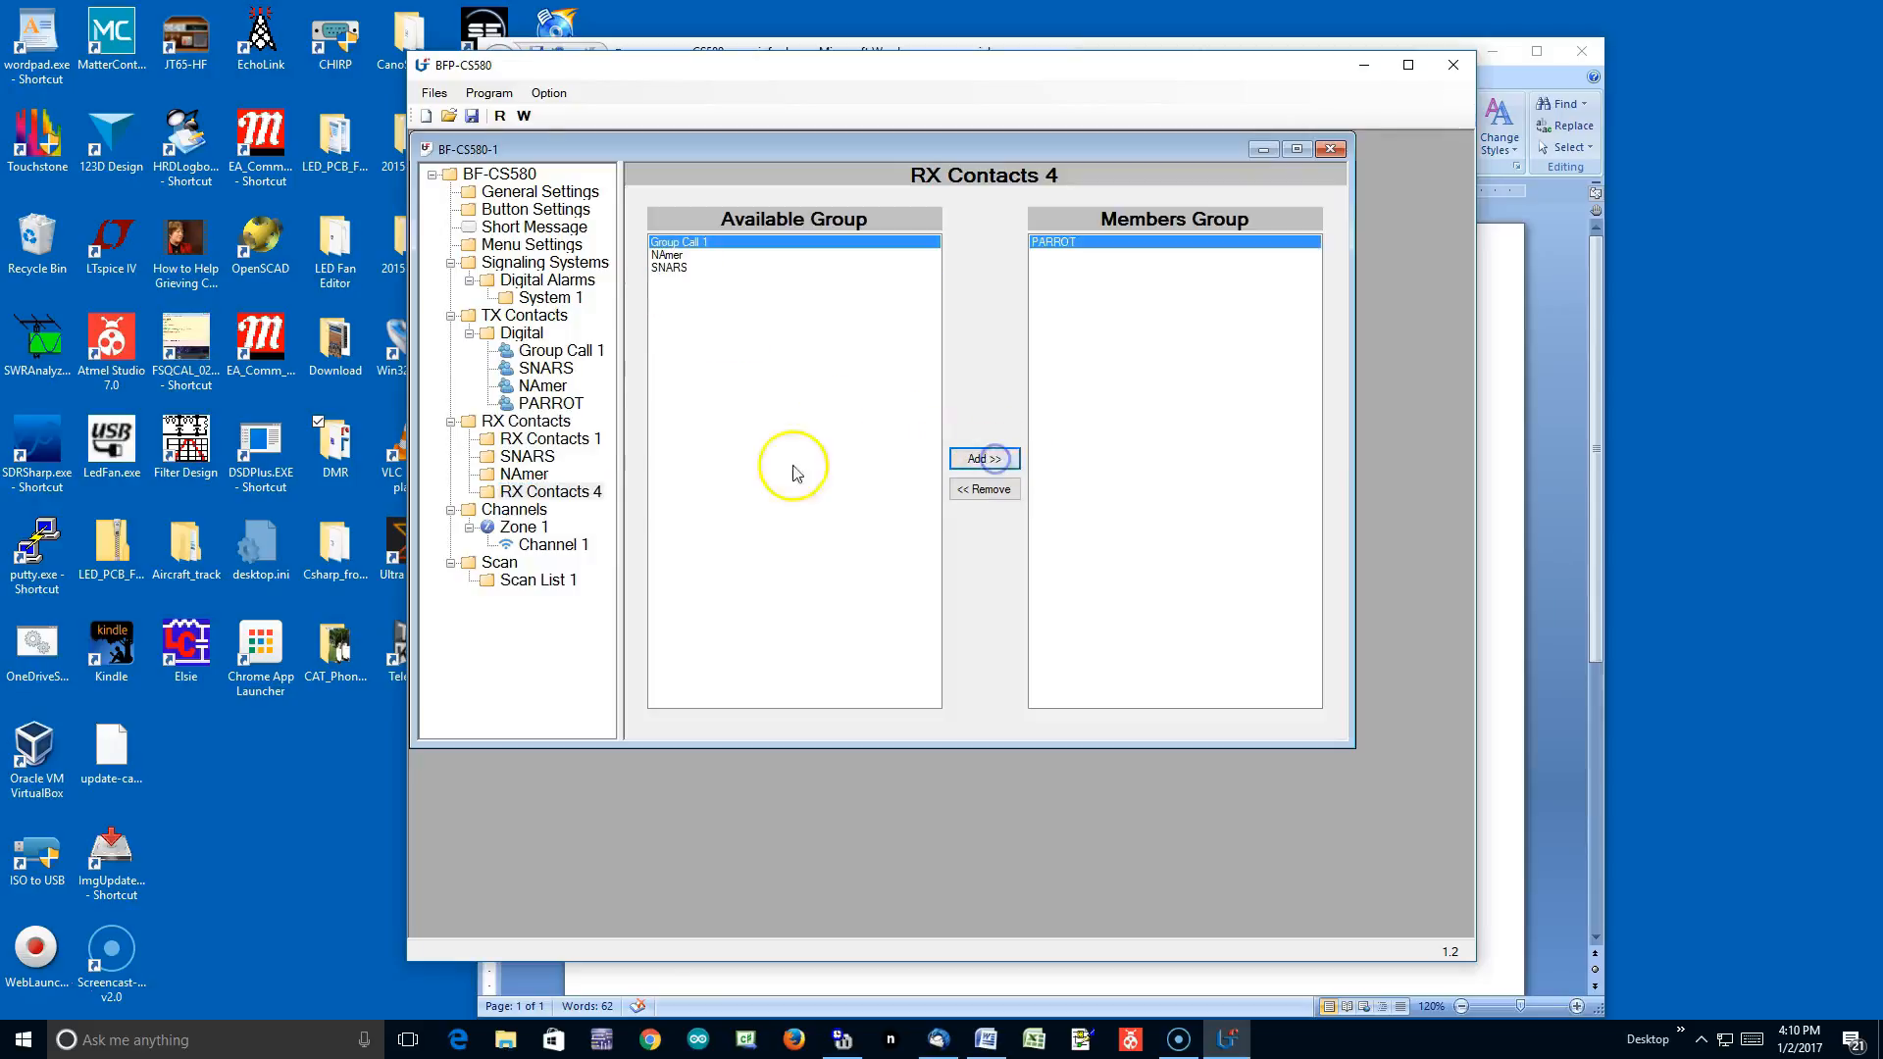
Rename the RX contacts list containing the PARROT group call as Parrot.
{"action": "right_click", "coordinate": [554, 490]}
{"action": "left_click", "coordinate": [606, 527]}
{"action": "type", "text": "Parrot"}
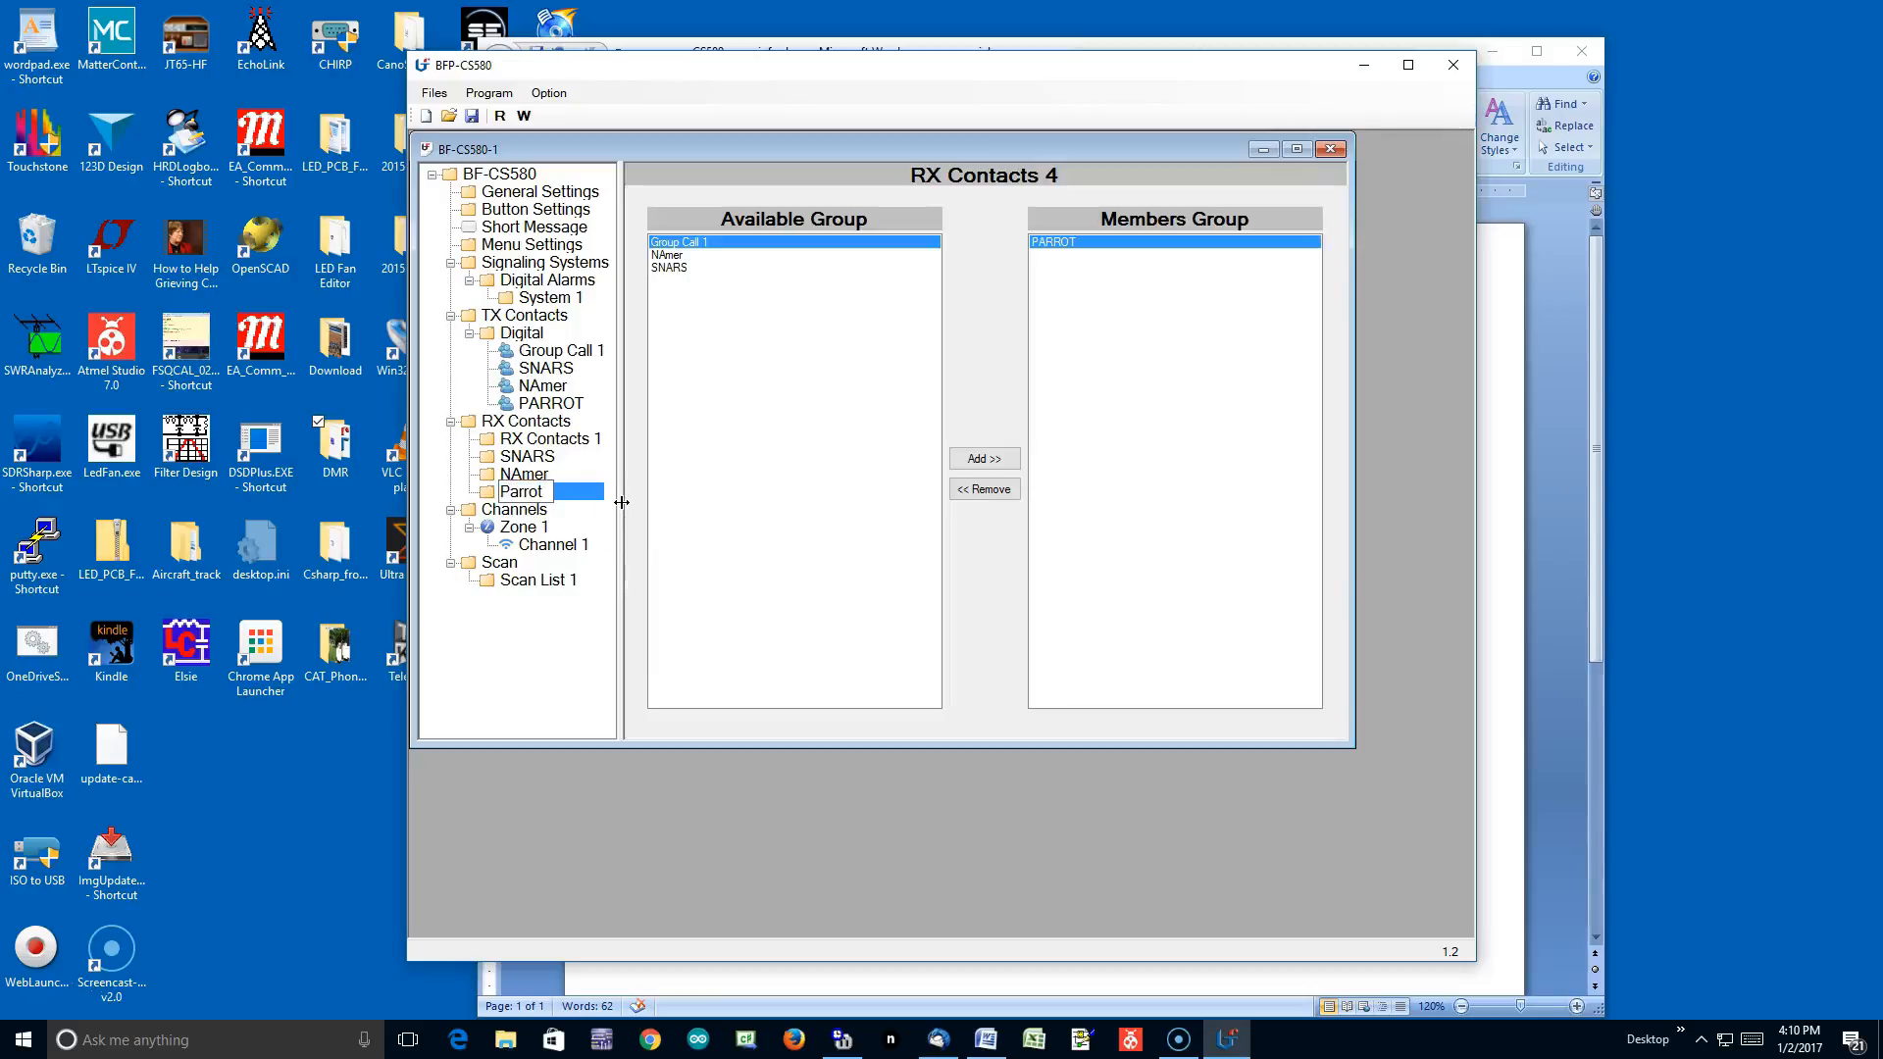
{"action": "left_click", "coordinate": [782, 566]}
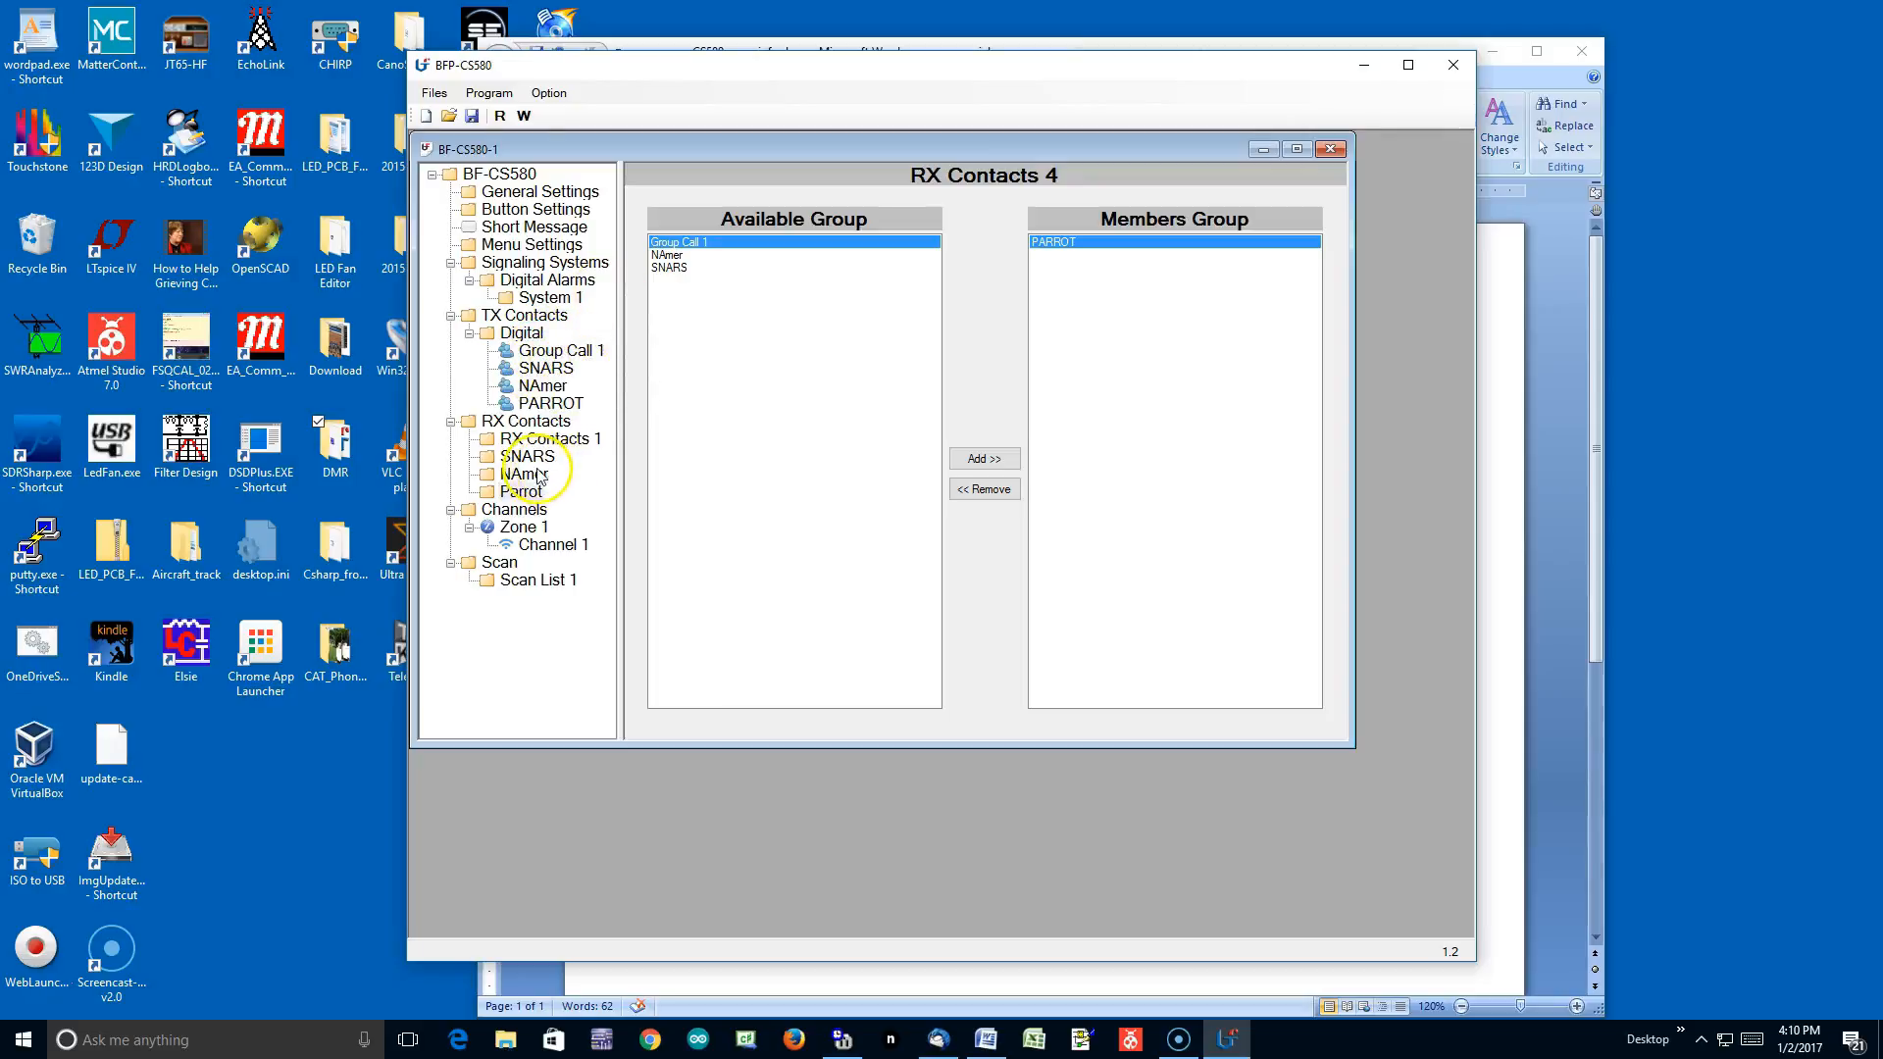
{"action": "left_click", "coordinate": [595, 609]}
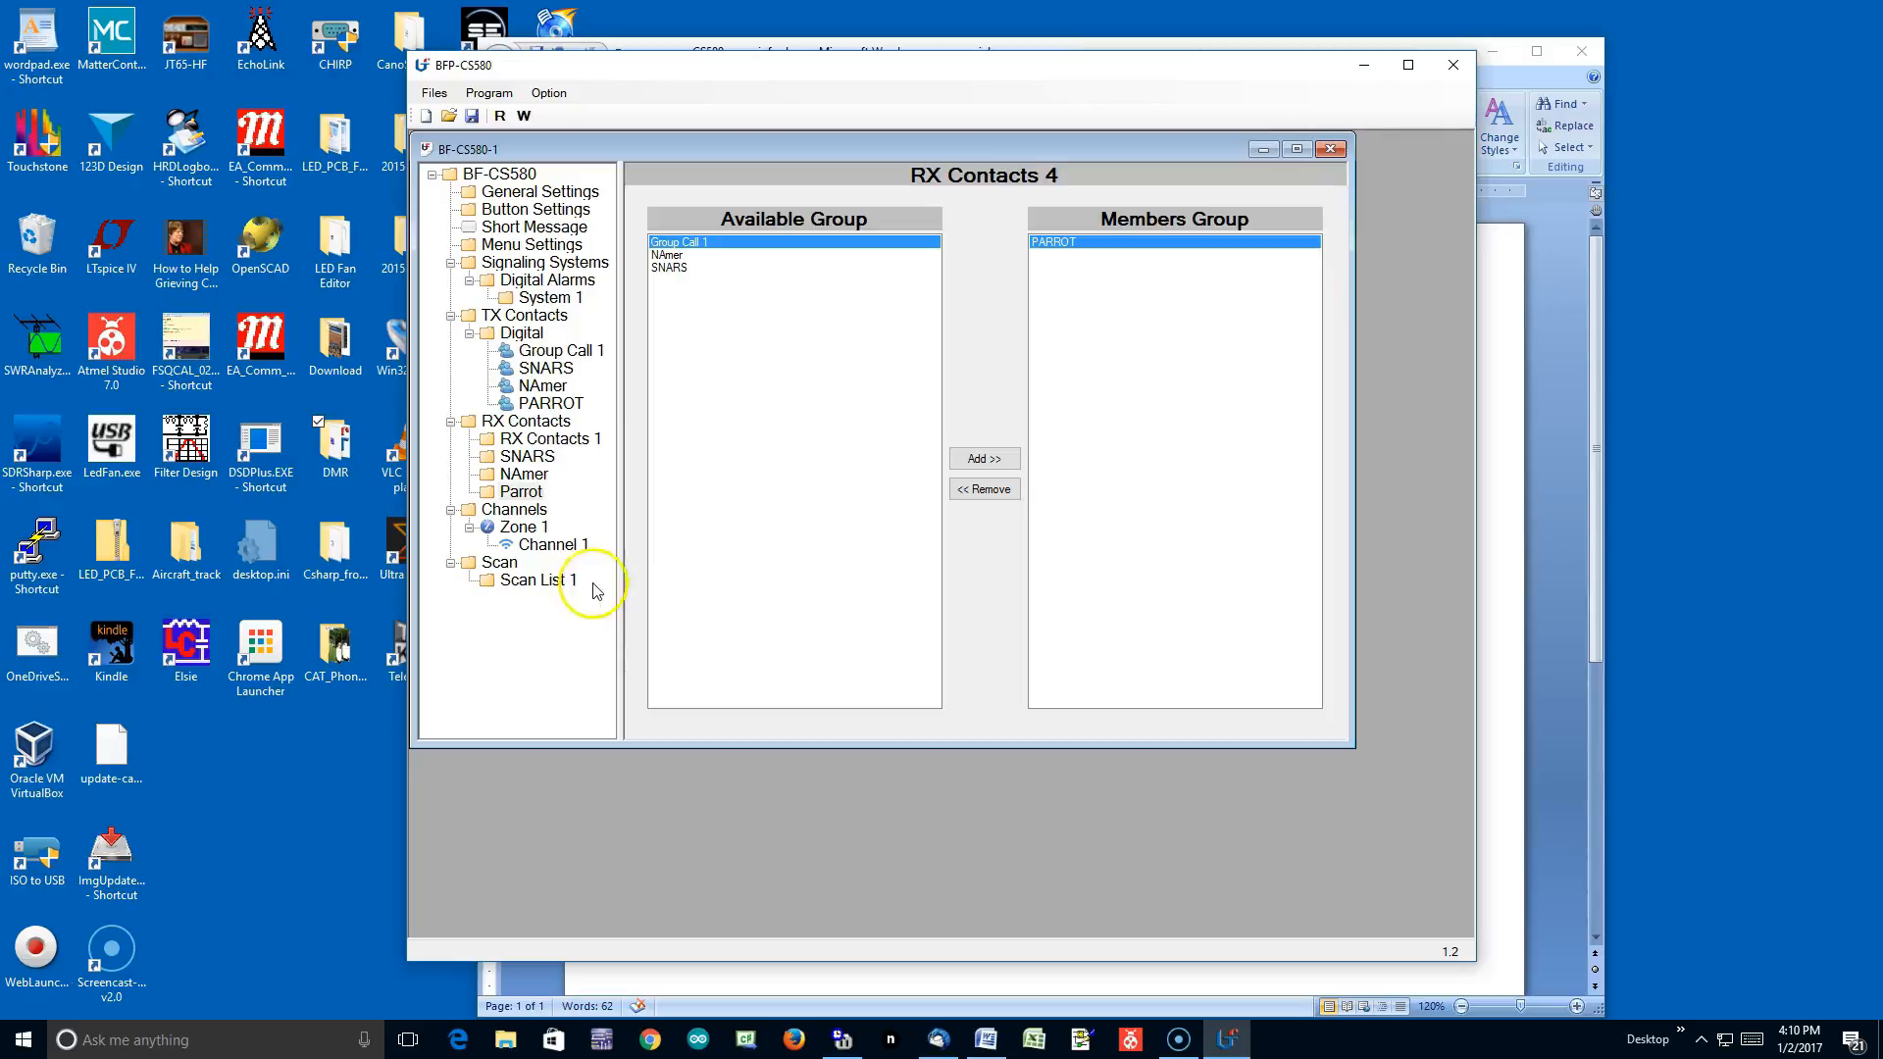
Rename the channel zone Zone 1 as Virginia City.
{"action": "left_click", "coordinate": [520, 529]}
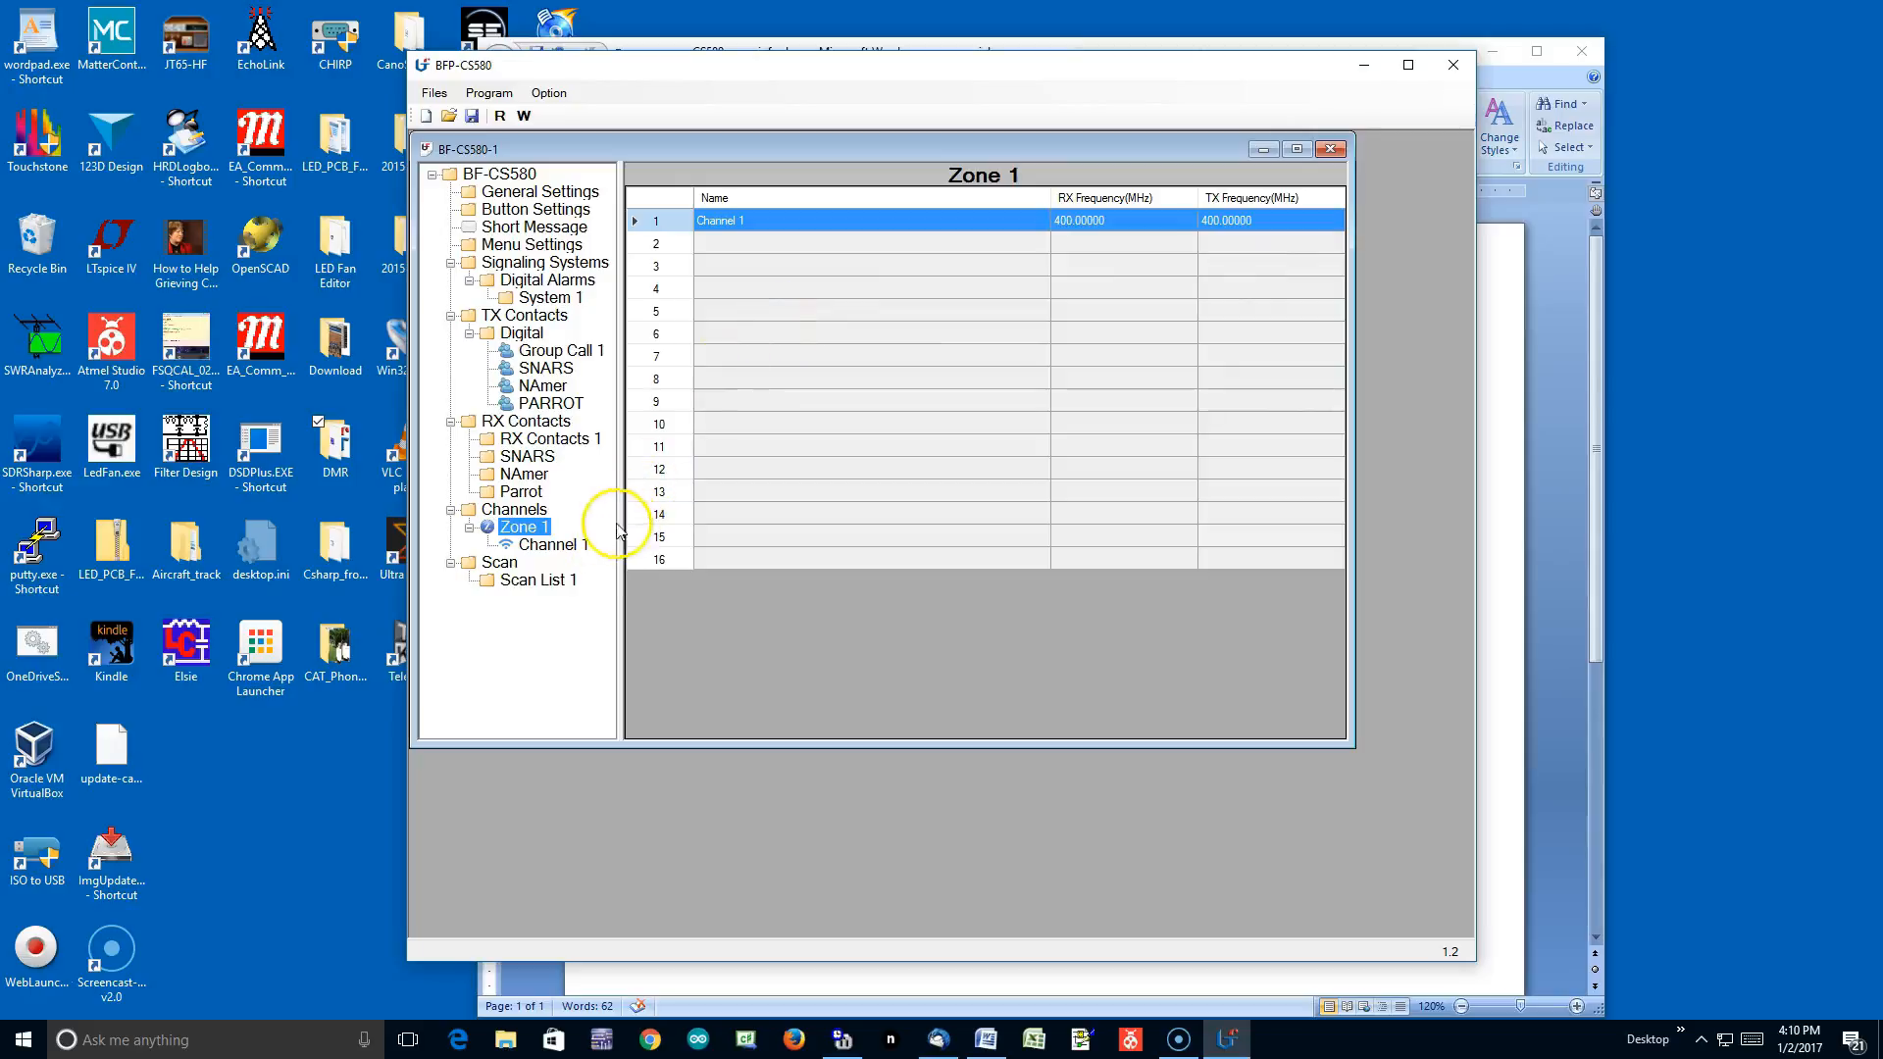
{"action": "right_click", "coordinate": [531, 529]}
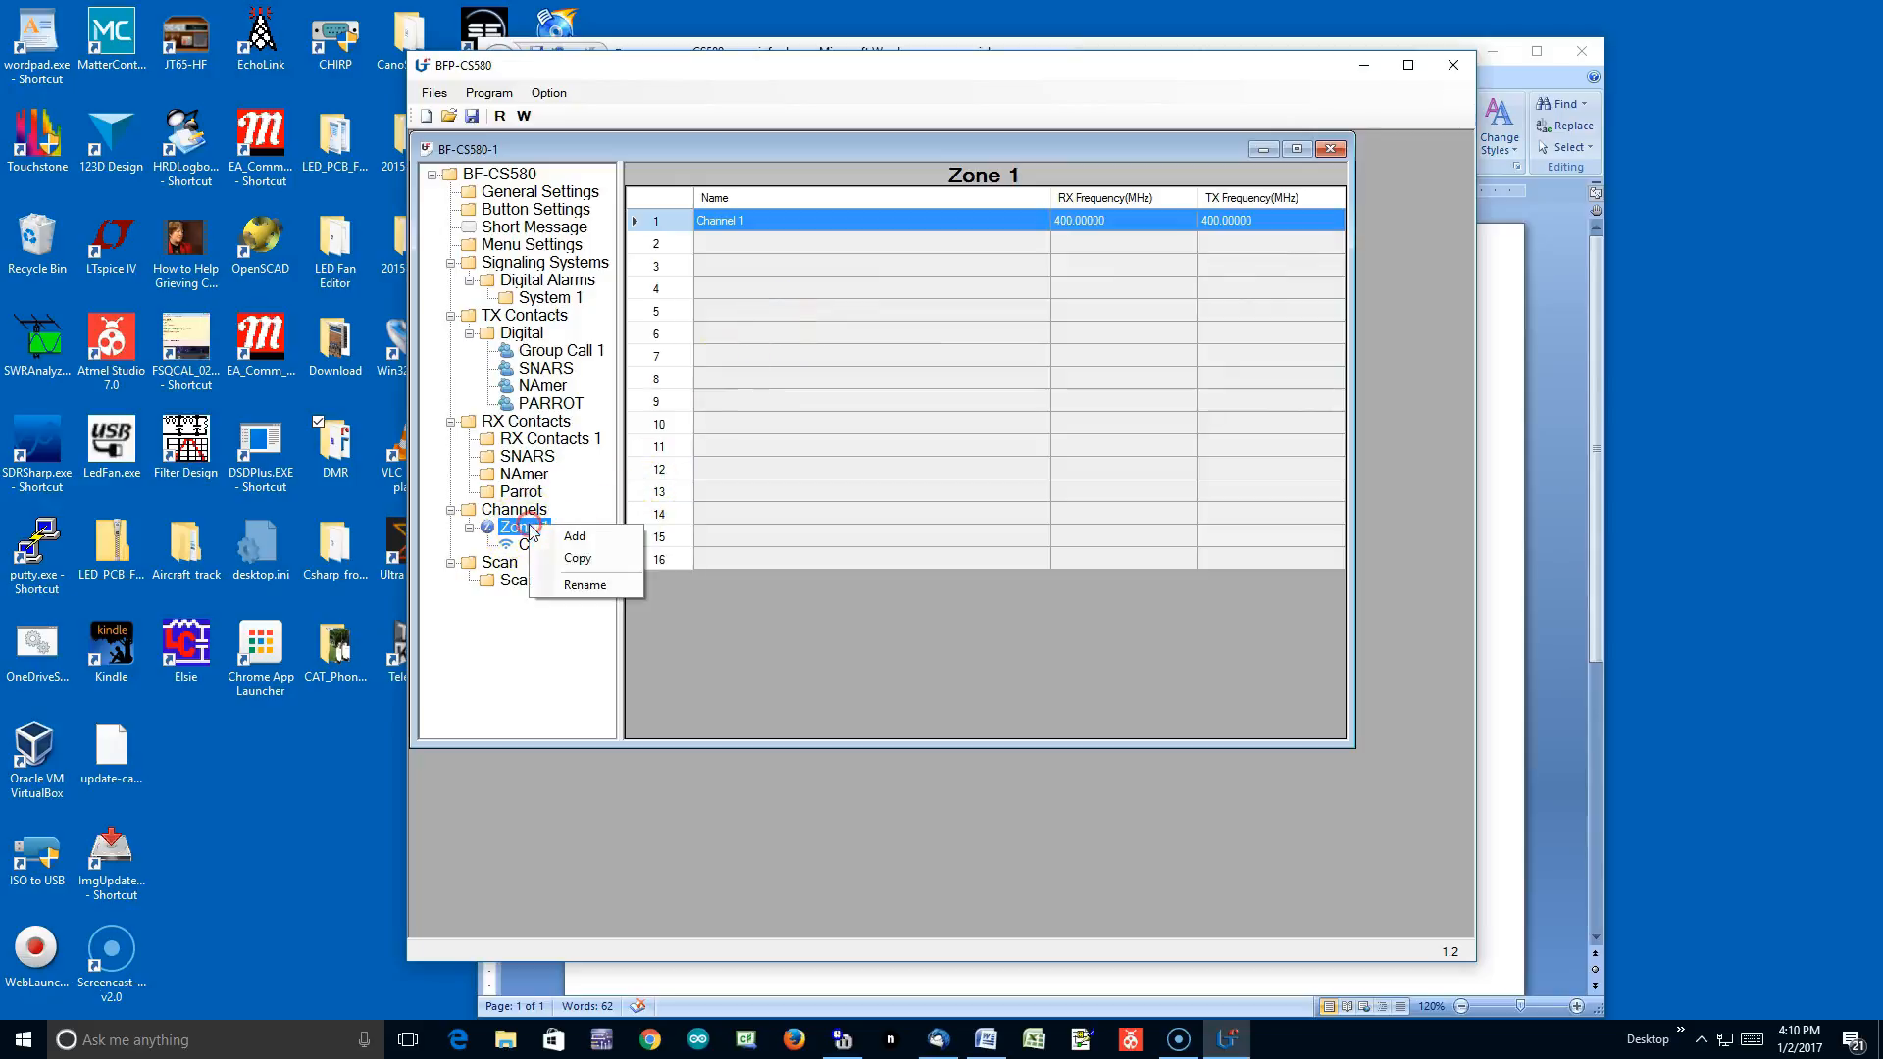
{"action": "left_click", "coordinate": [583, 588]}
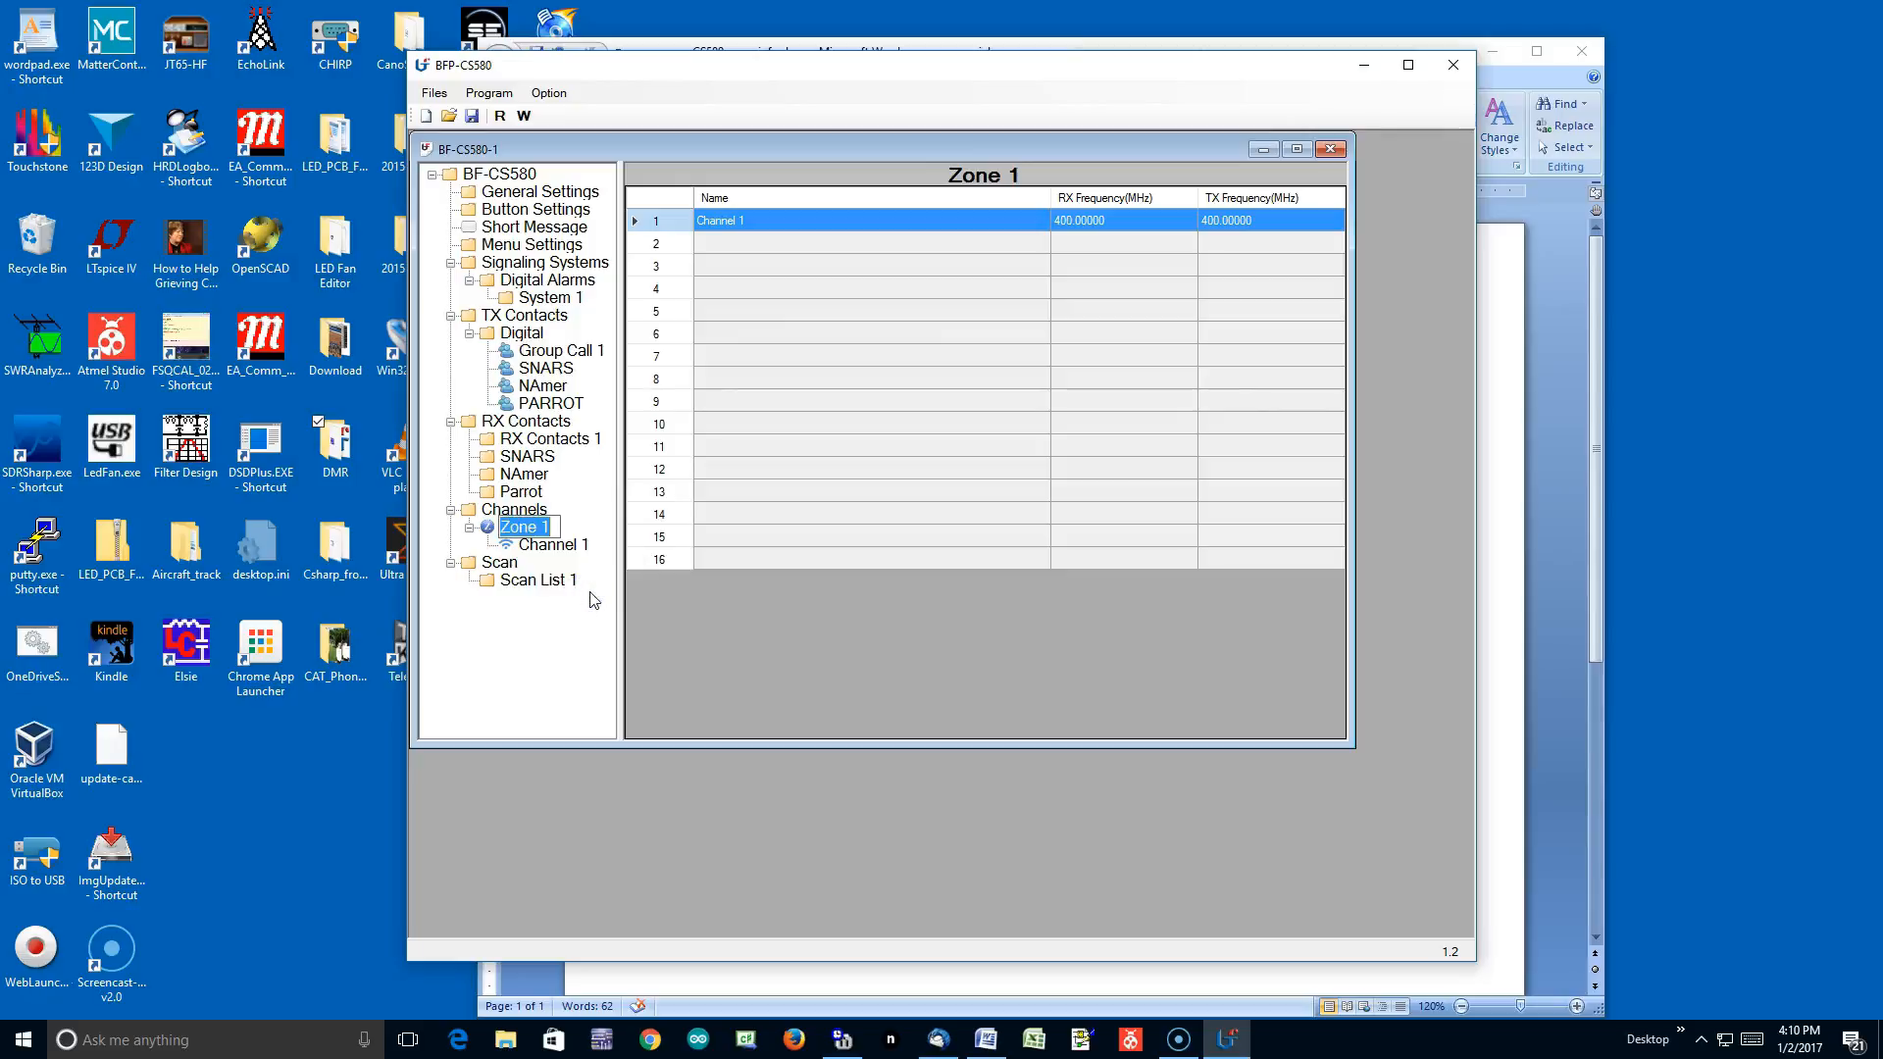
{"action": "type", "text": "Virginia City"}
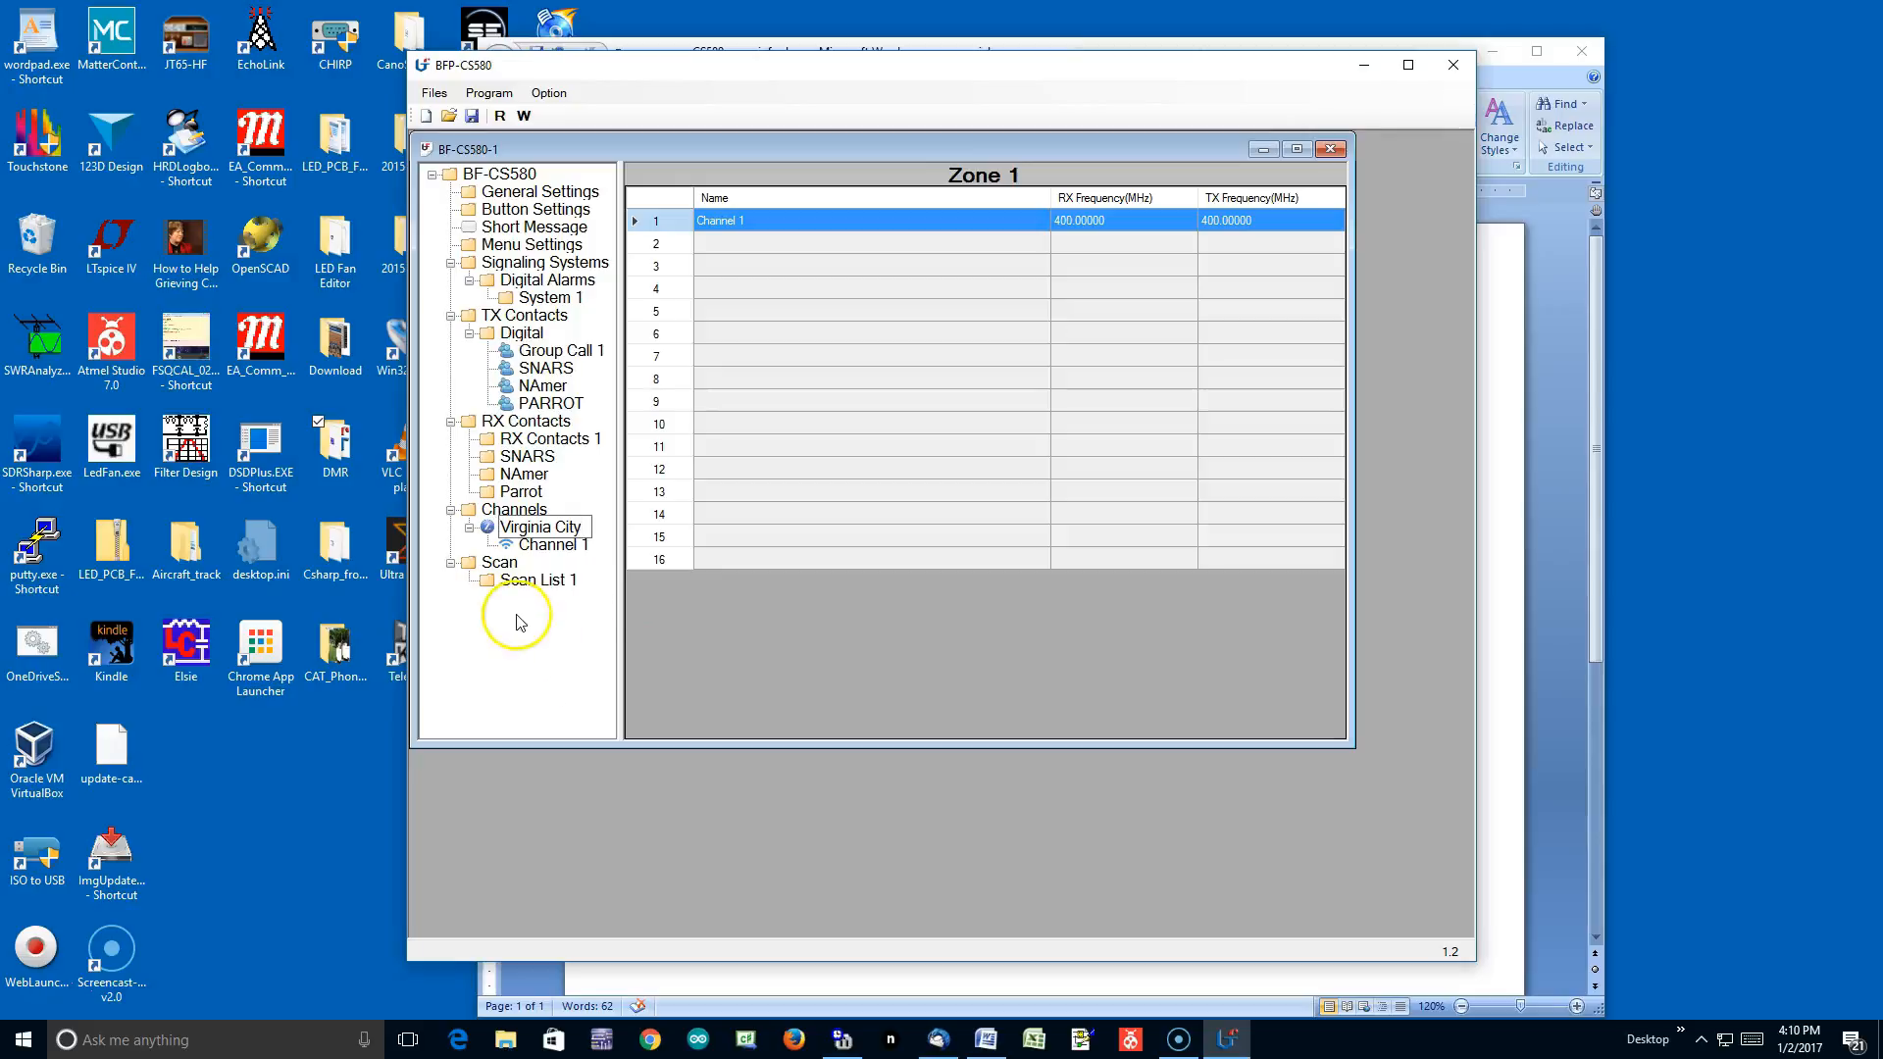
Rename Channel 1 in the Virginia City zone as VC SNARS.
{"action": "left_click", "coordinate": [562, 547]}
{"action": "right_click", "coordinate": [564, 550]}
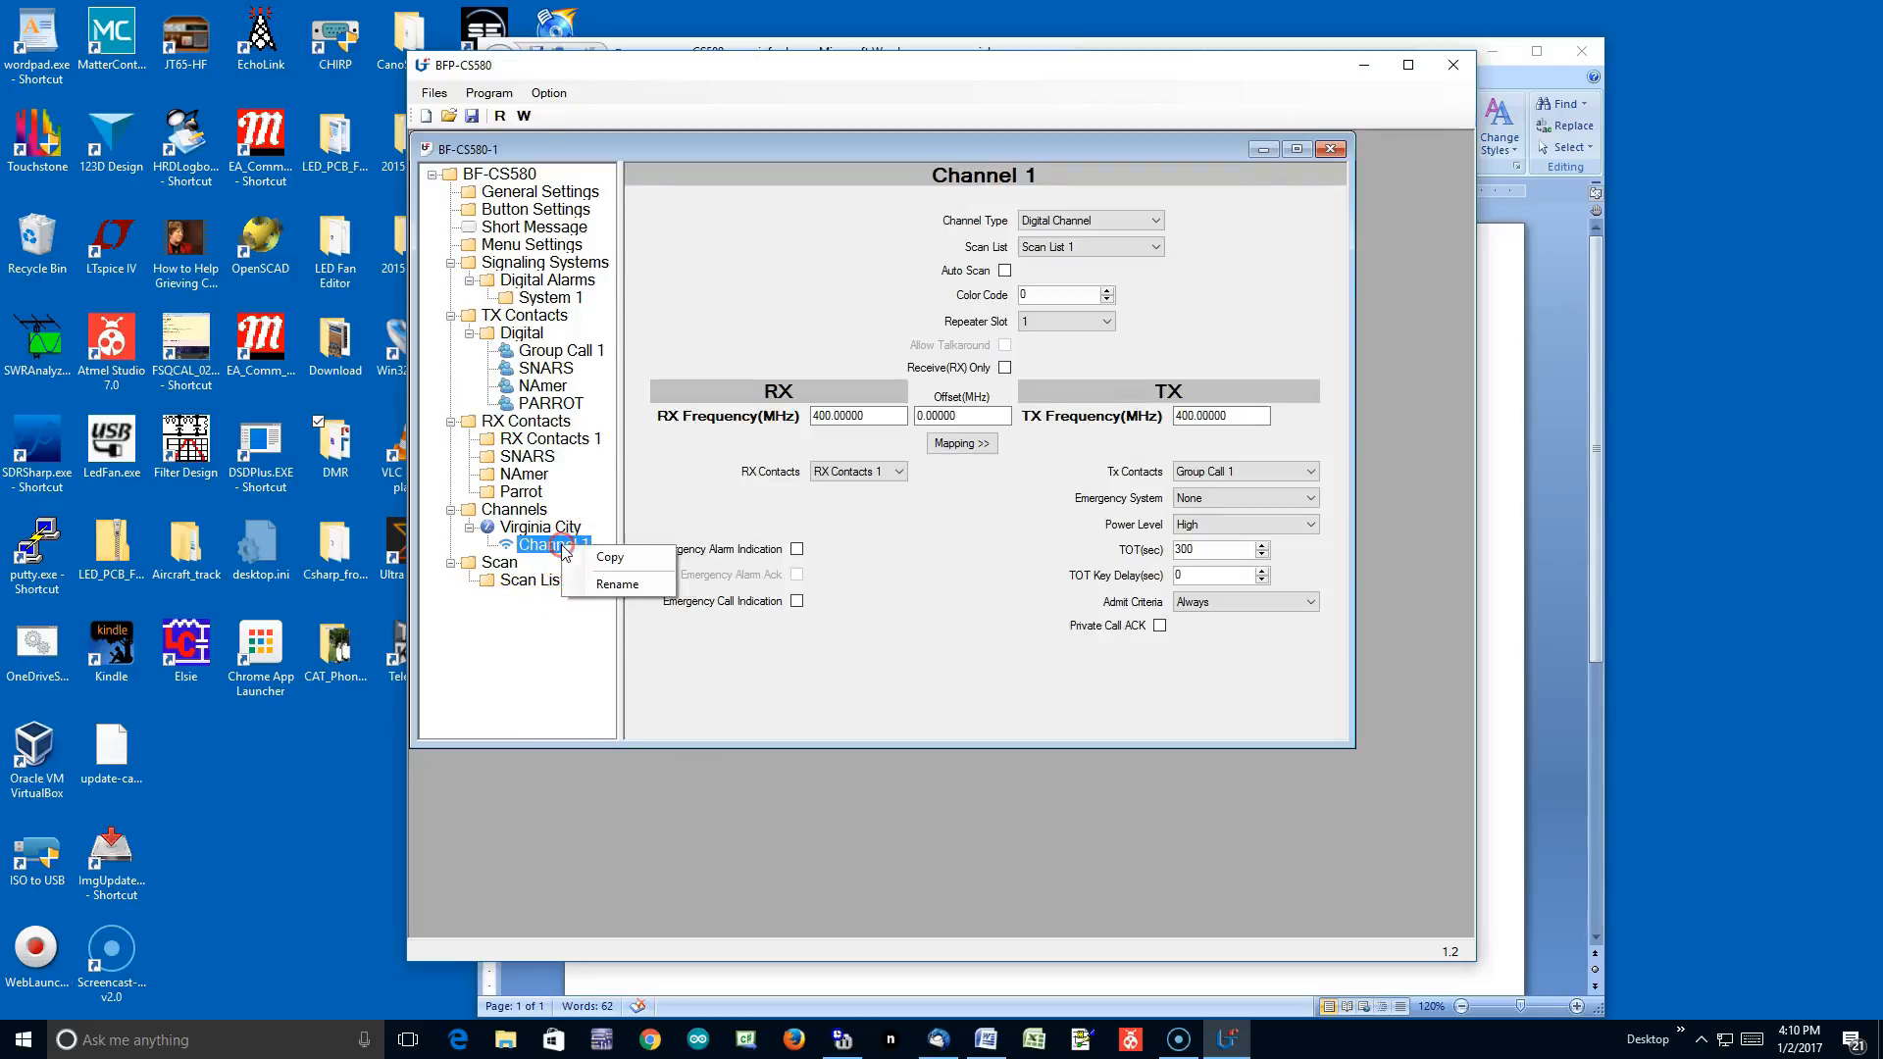
{"action": "left_click", "coordinate": [624, 588]}
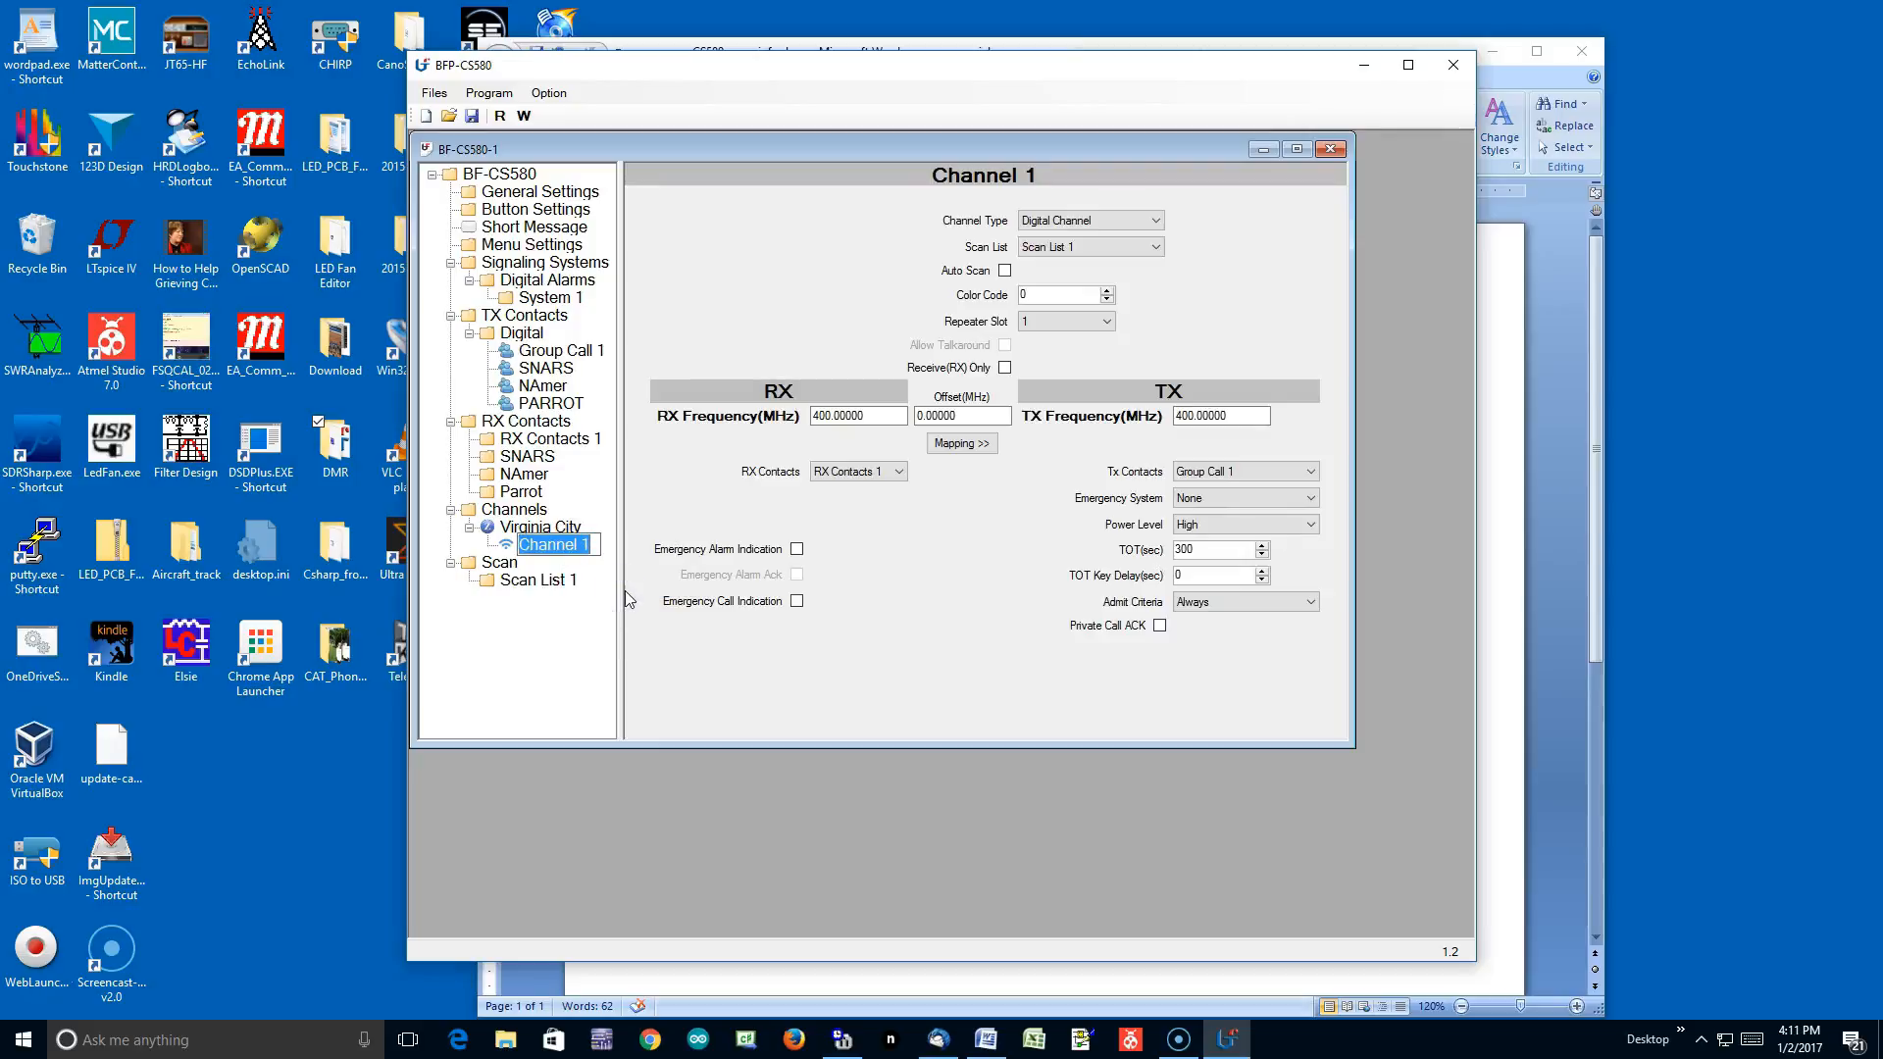
{"action": "type", "text": "VC SNARS"}
{"action": "left_click", "coordinate": [534, 552]}
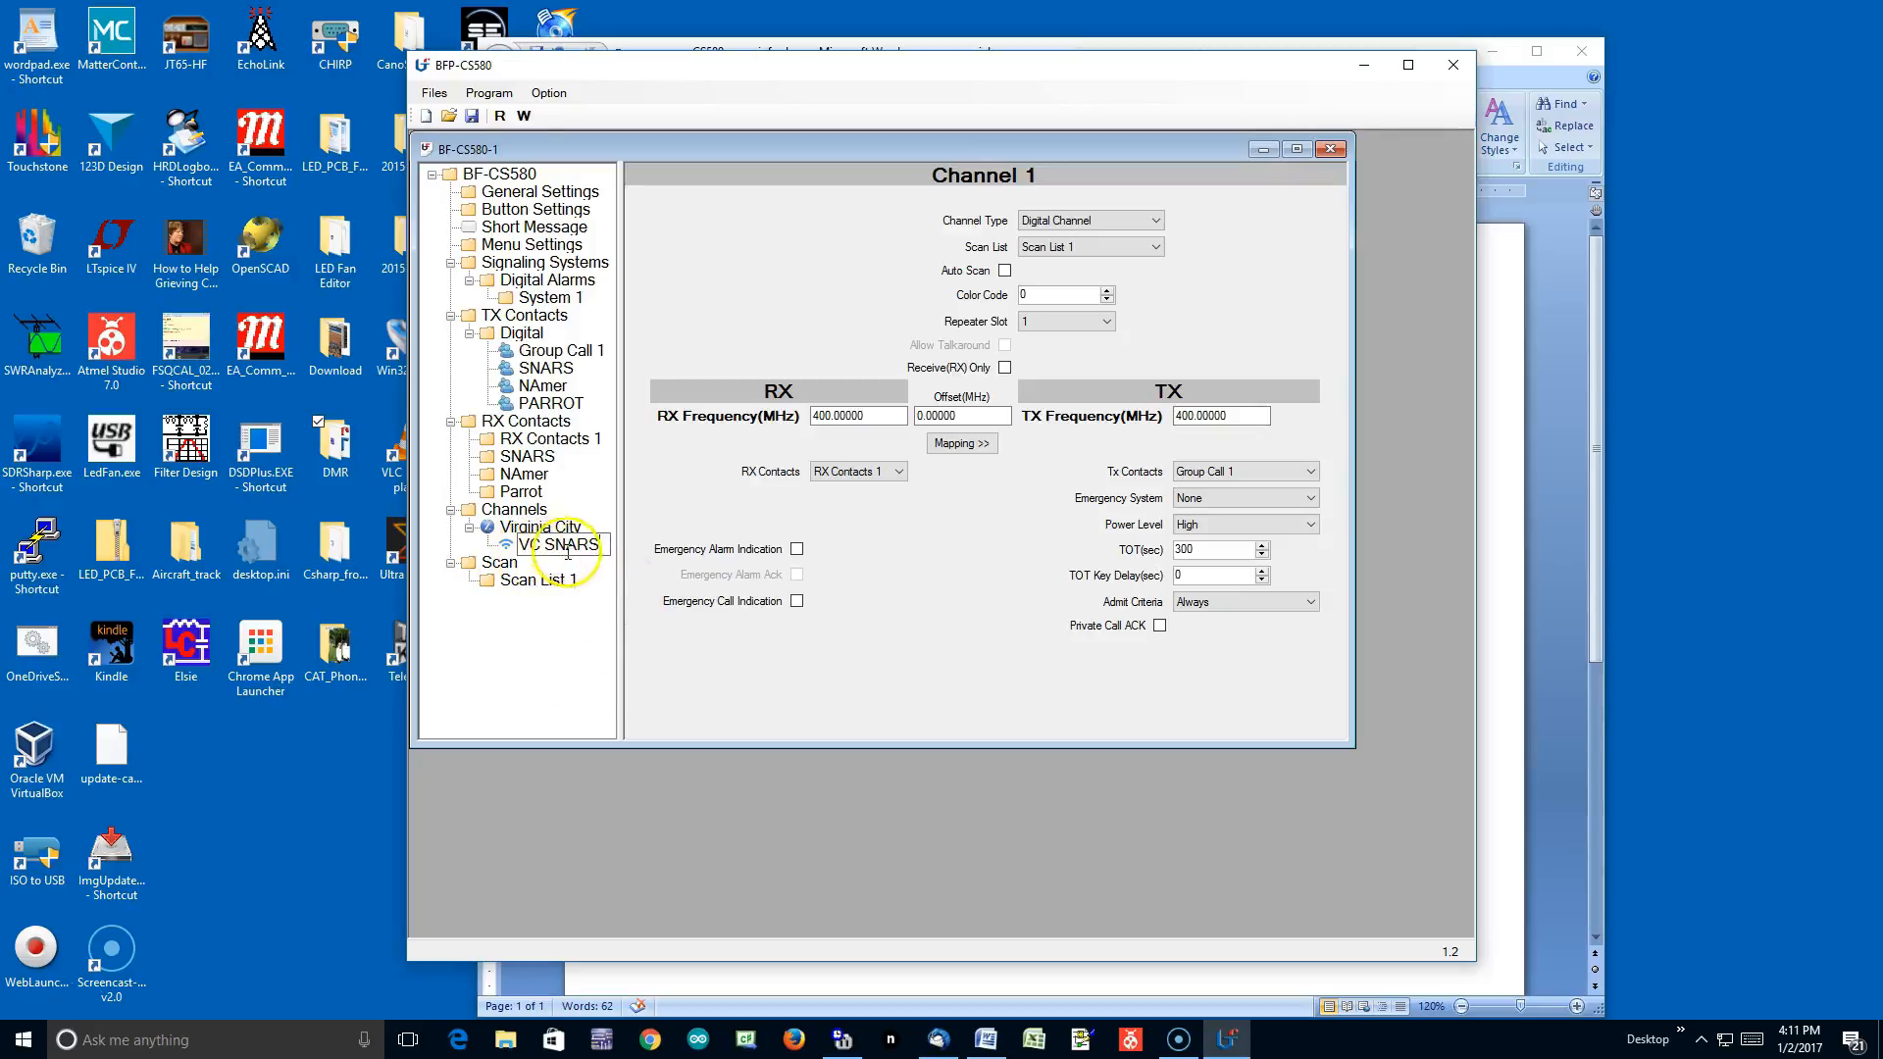
{"action": "left_click", "coordinate": [948, 567]}
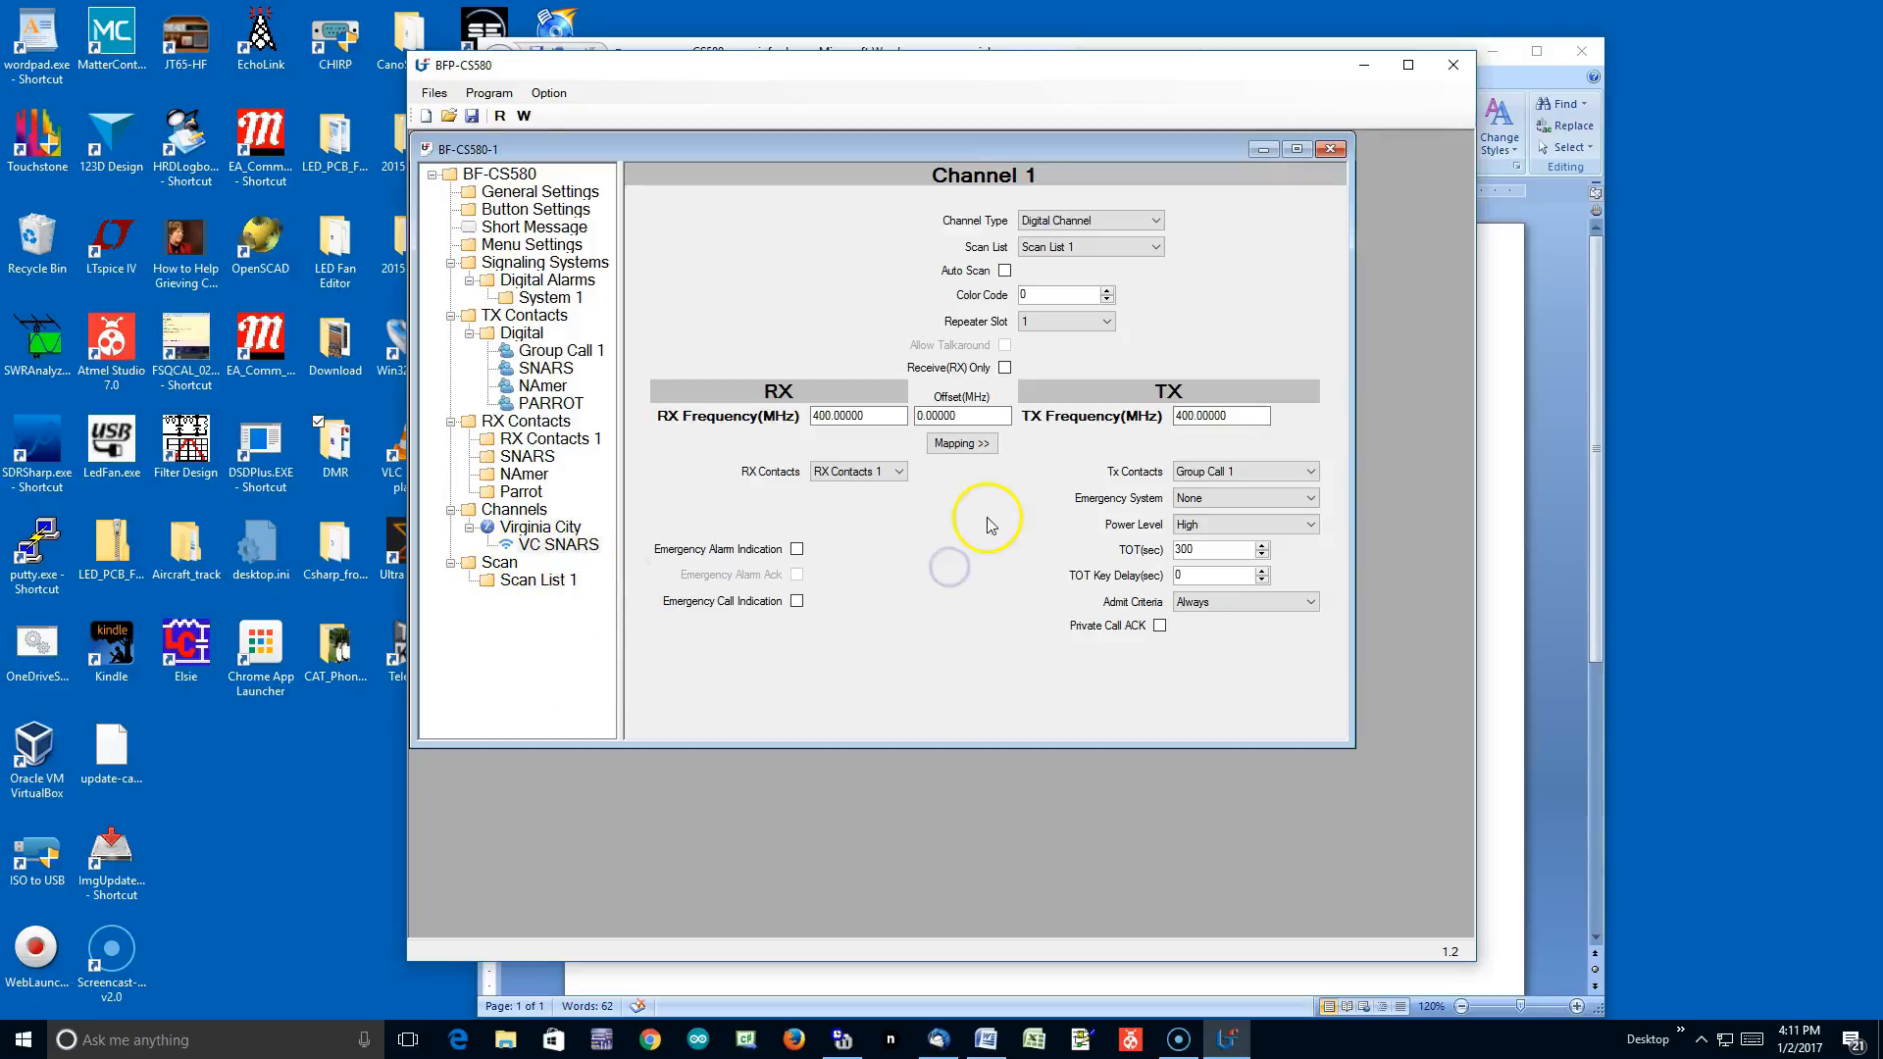
Set the VC SNARS channel's color code to 1, as given for the Virginia City repeater in the Word notes.
{"action": "left_click", "coordinate": [1157, 248]}
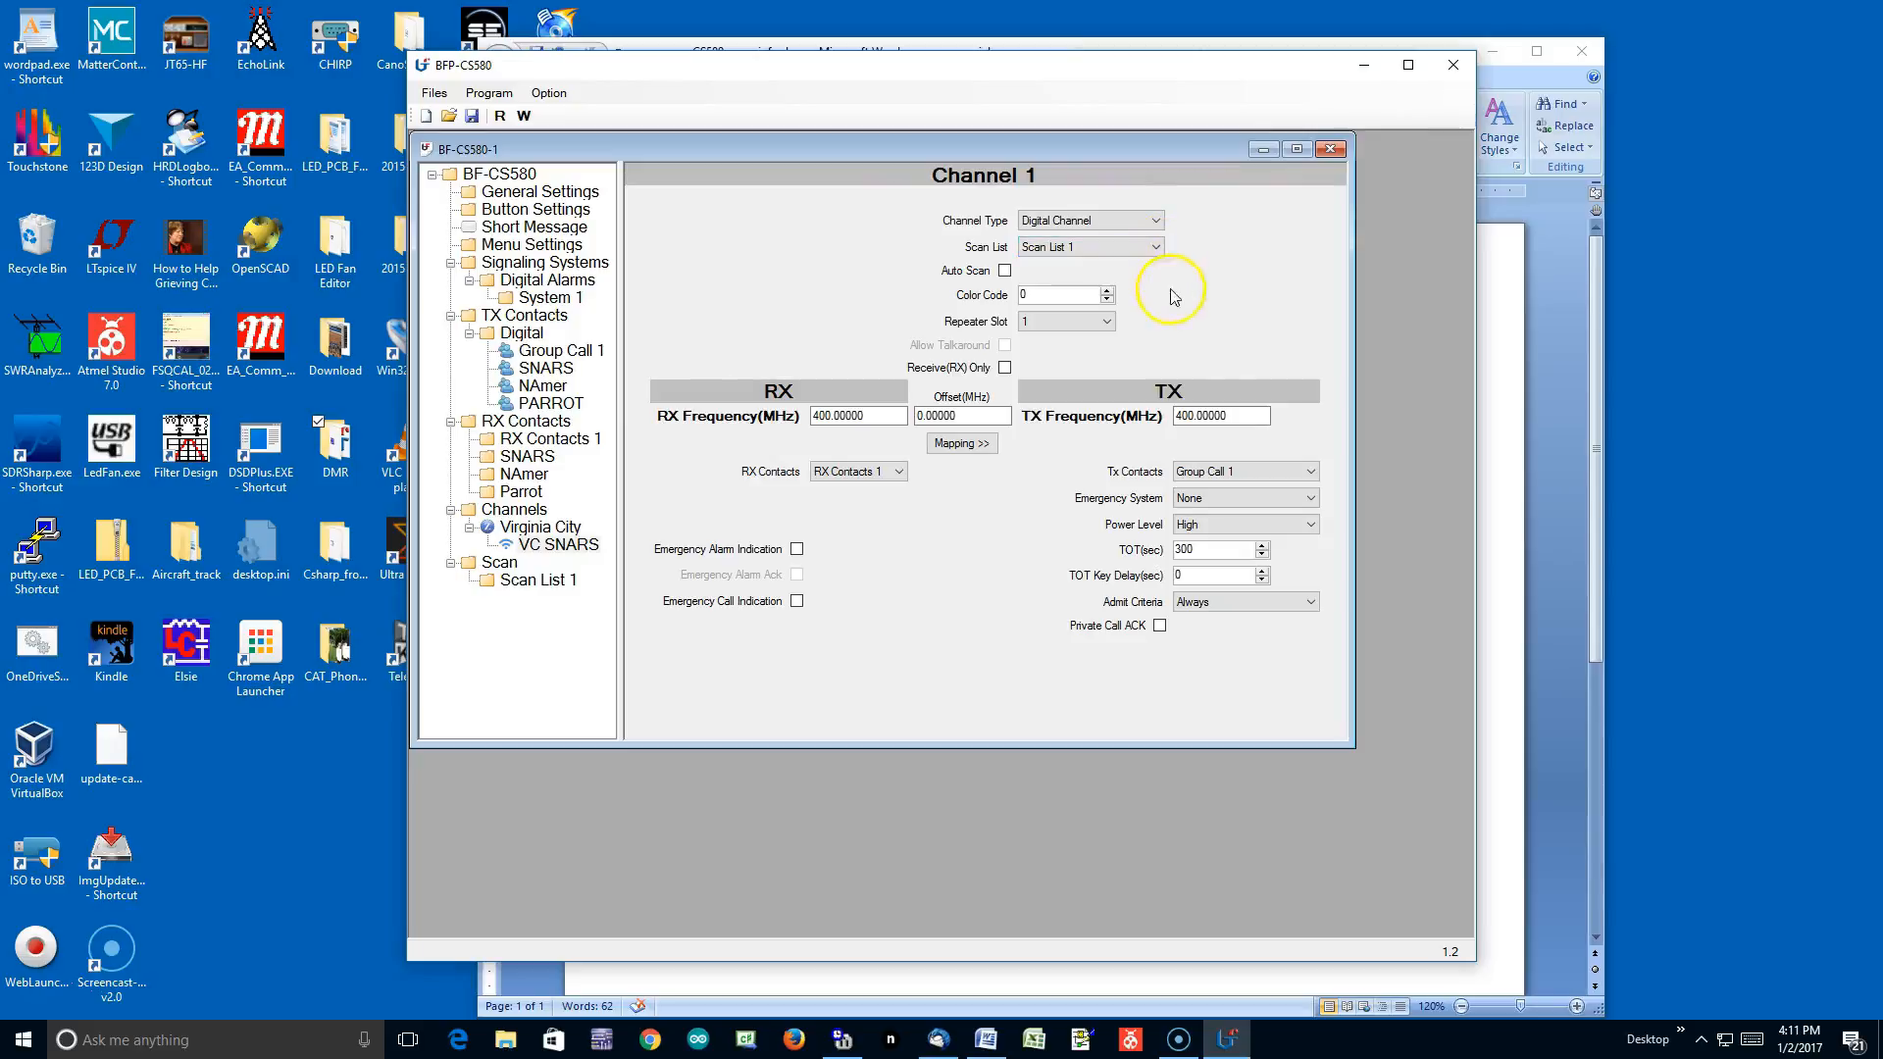
{"action": "left_click", "coordinate": [1058, 321]}
{"action": "left_click", "coordinate": [1075, 992]}
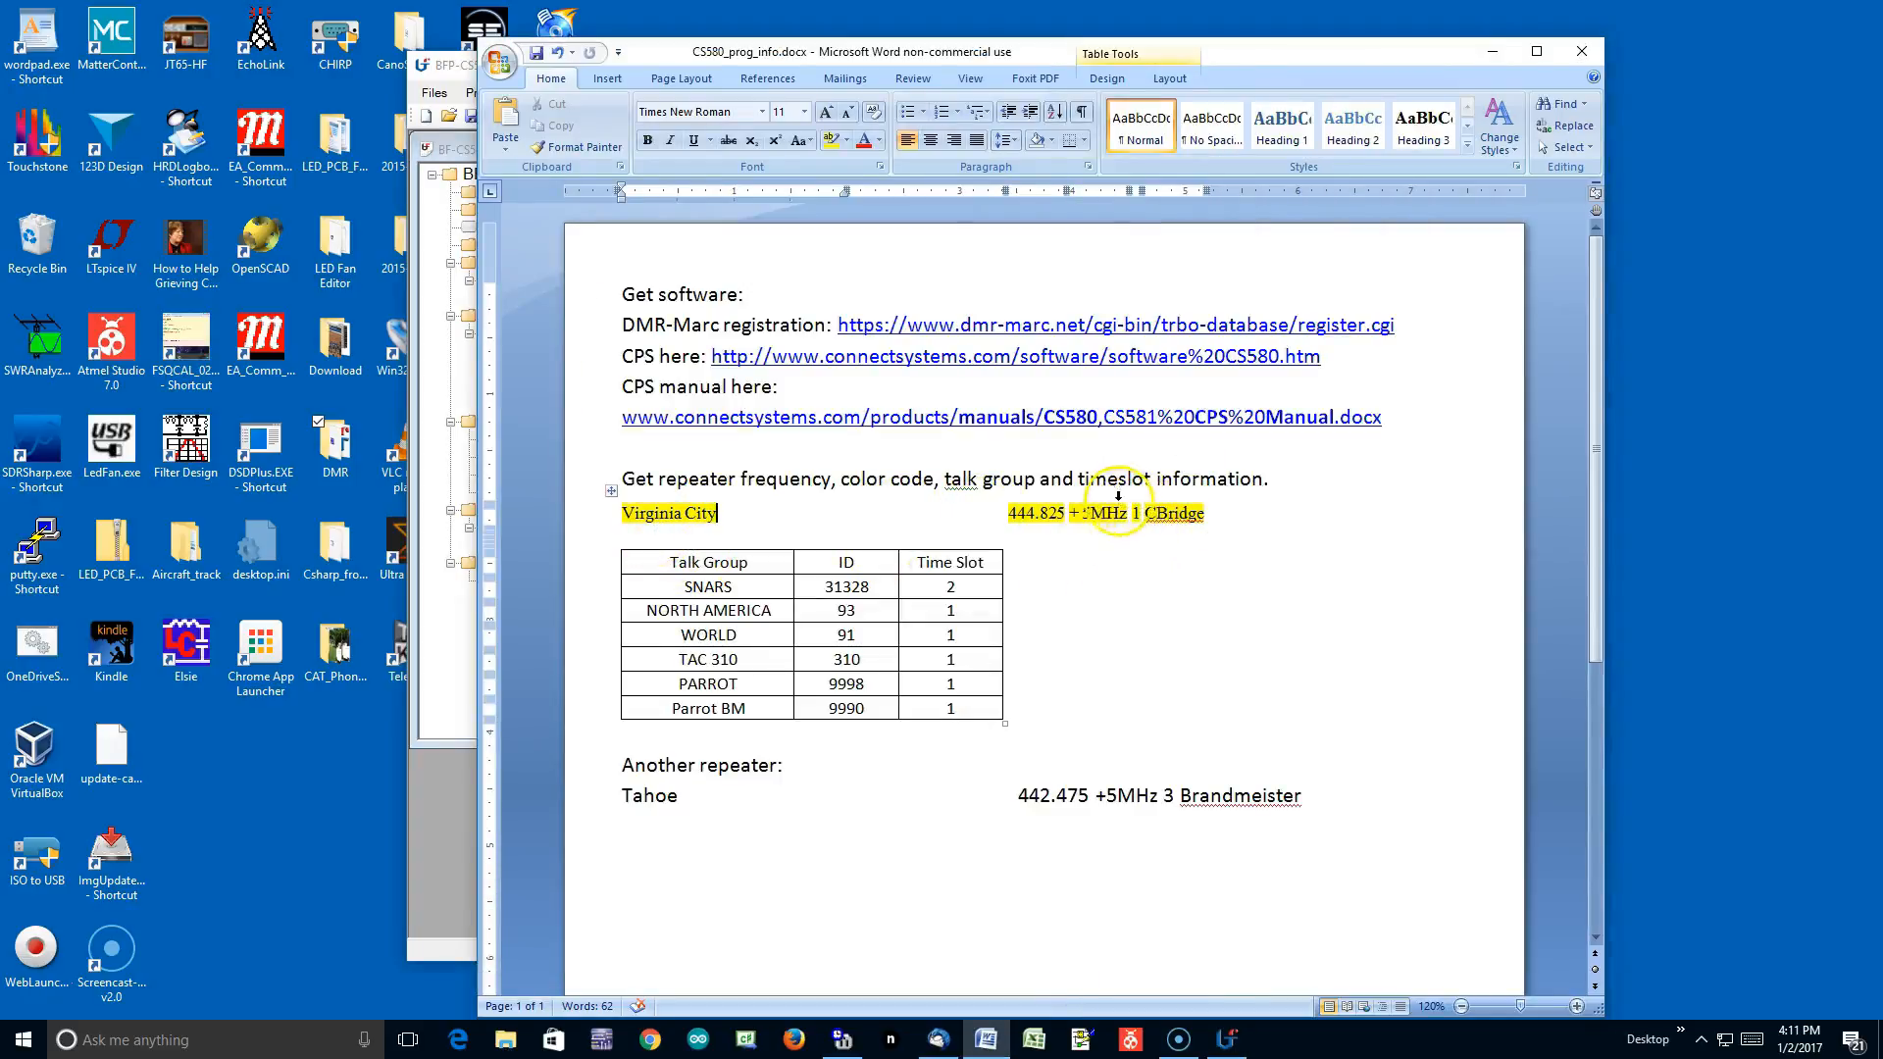
{"action": "left_click", "coordinate": [432, 691]}
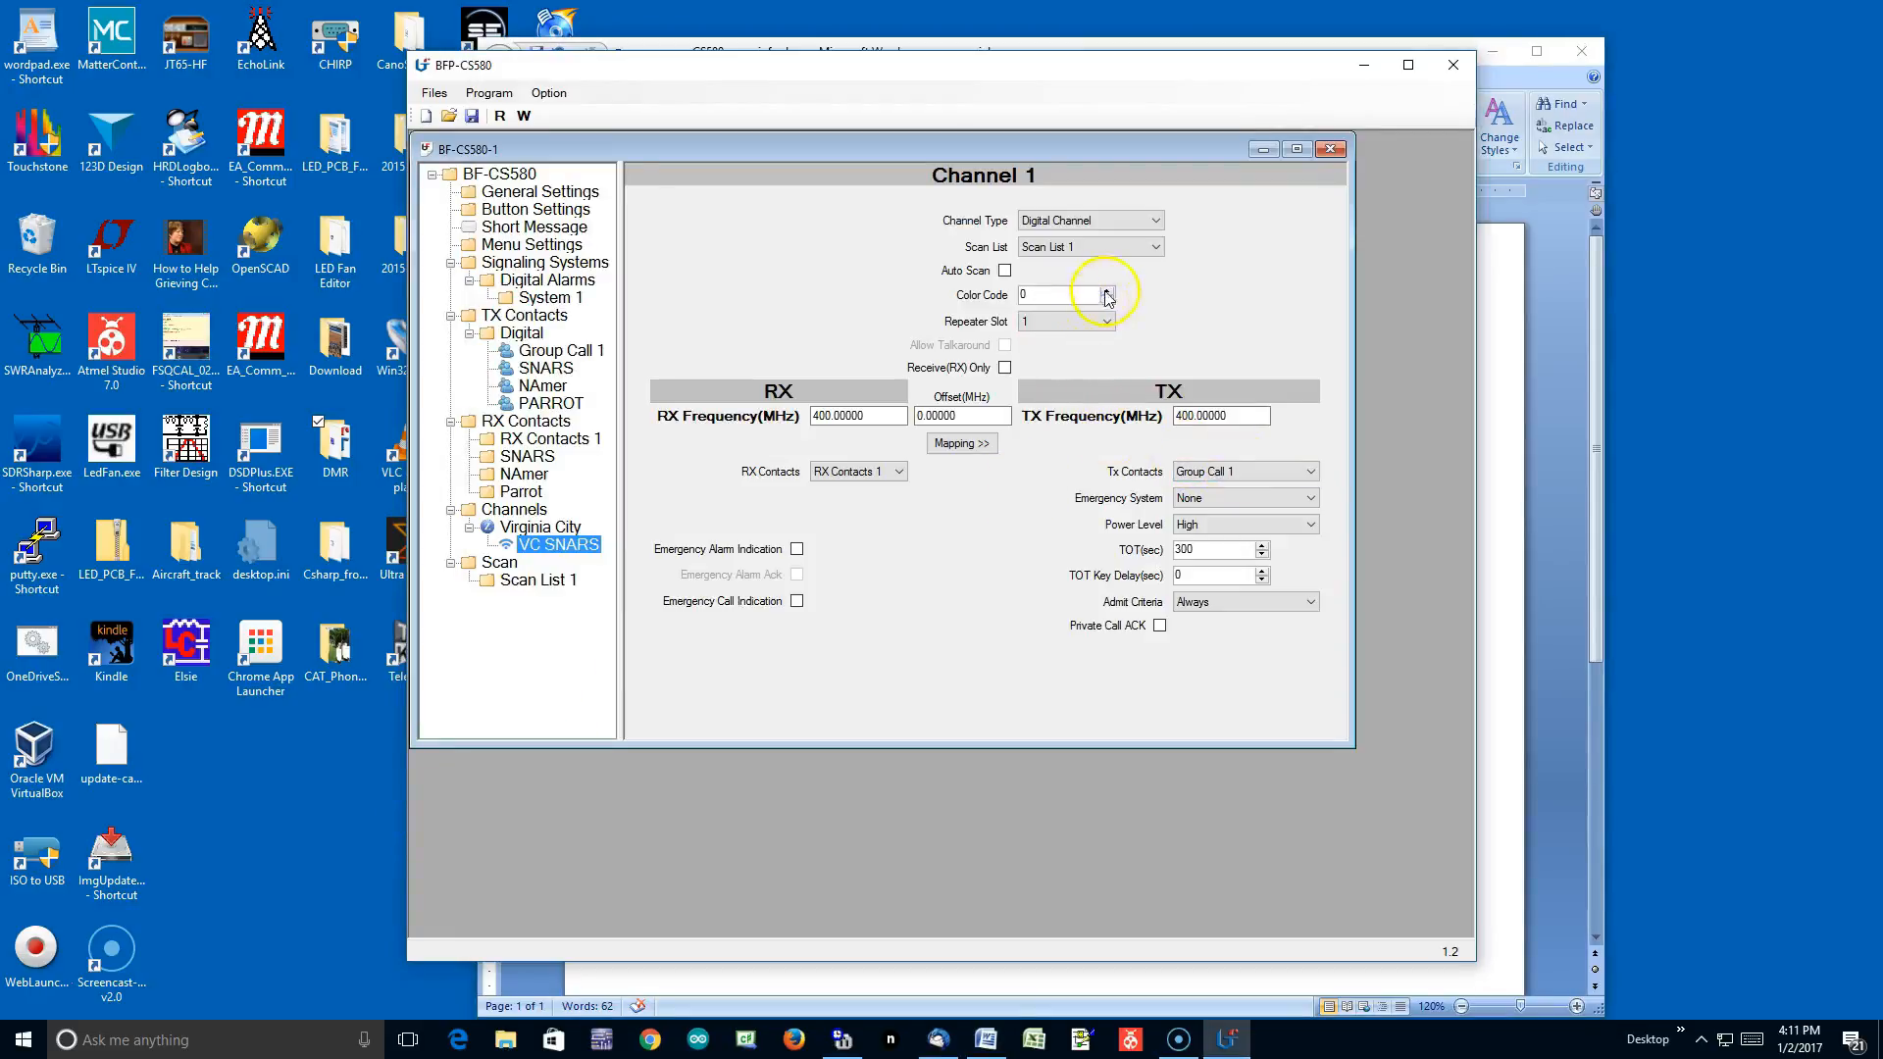
{"action": "left_click", "coordinate": [1108, 293]}
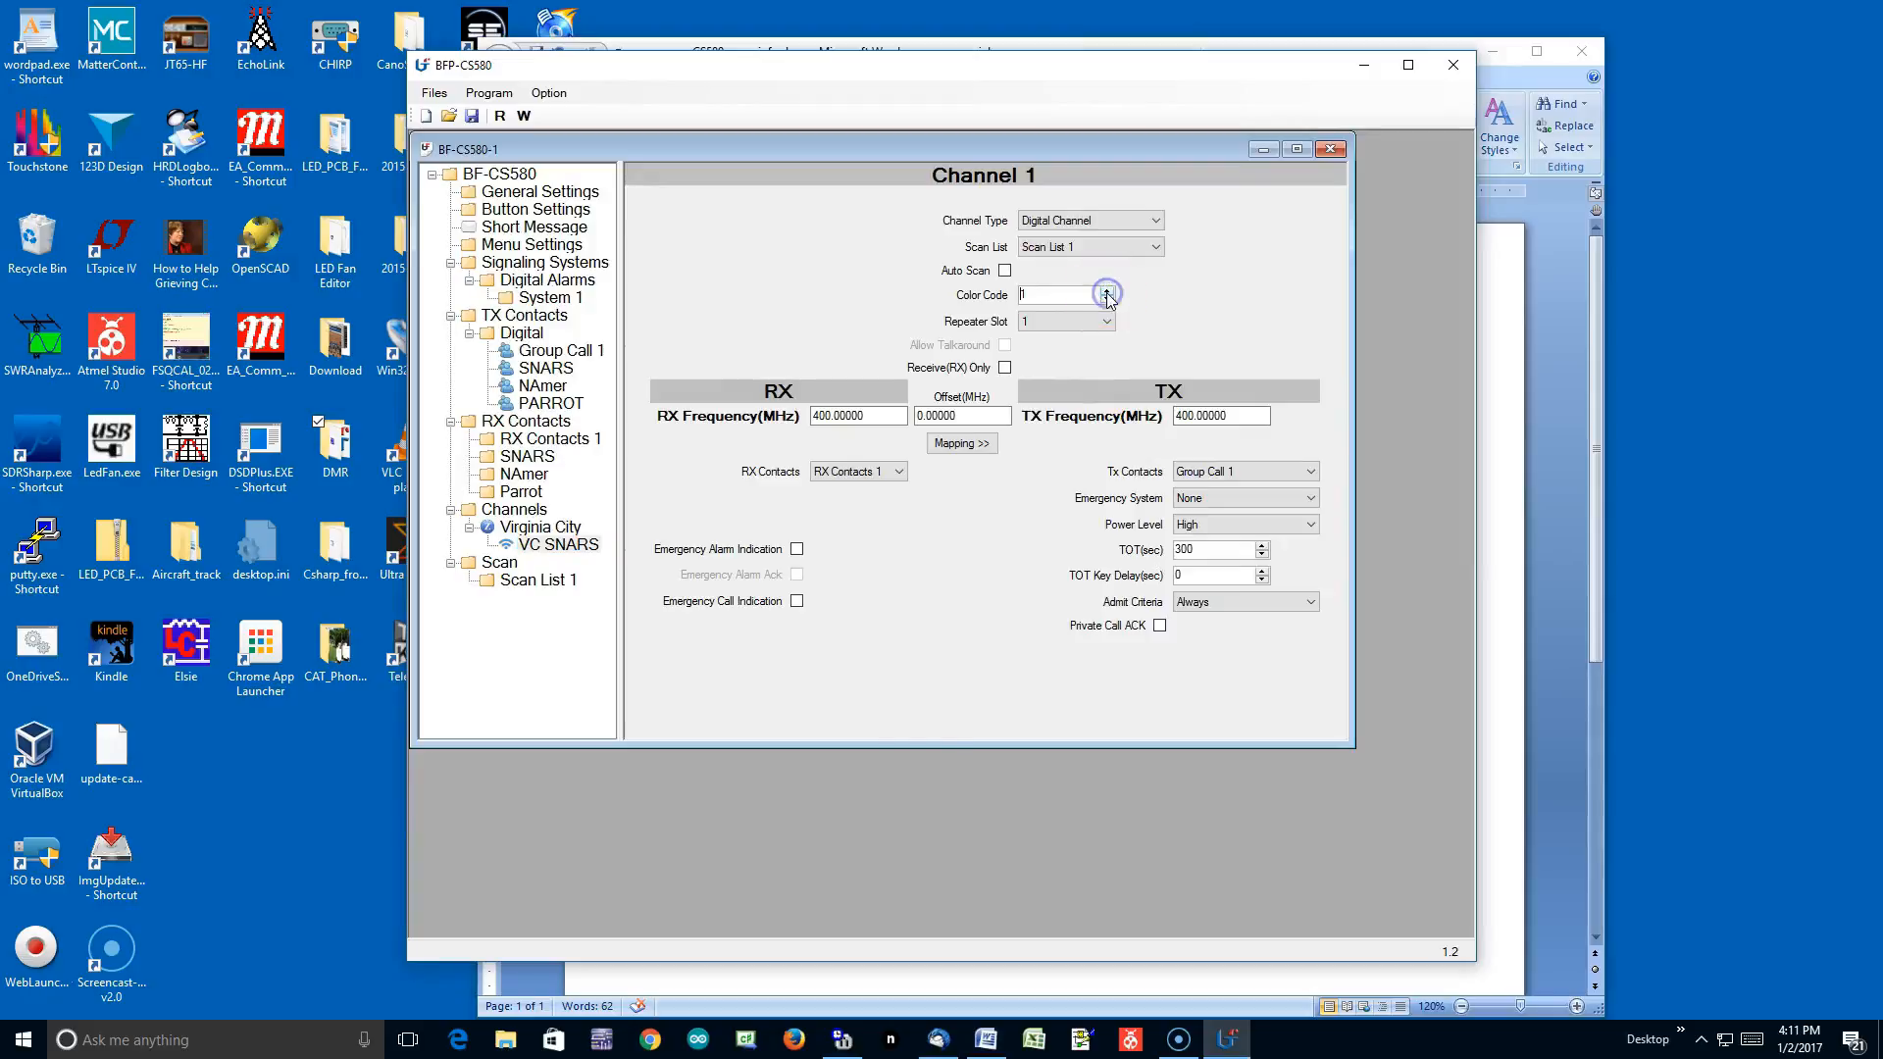
Set the VC SNARS channel's repeater slot to 2, as given for the SNARS talk group in the Word notes.
{"action": "left_click", "coordinate": [685, 966]}
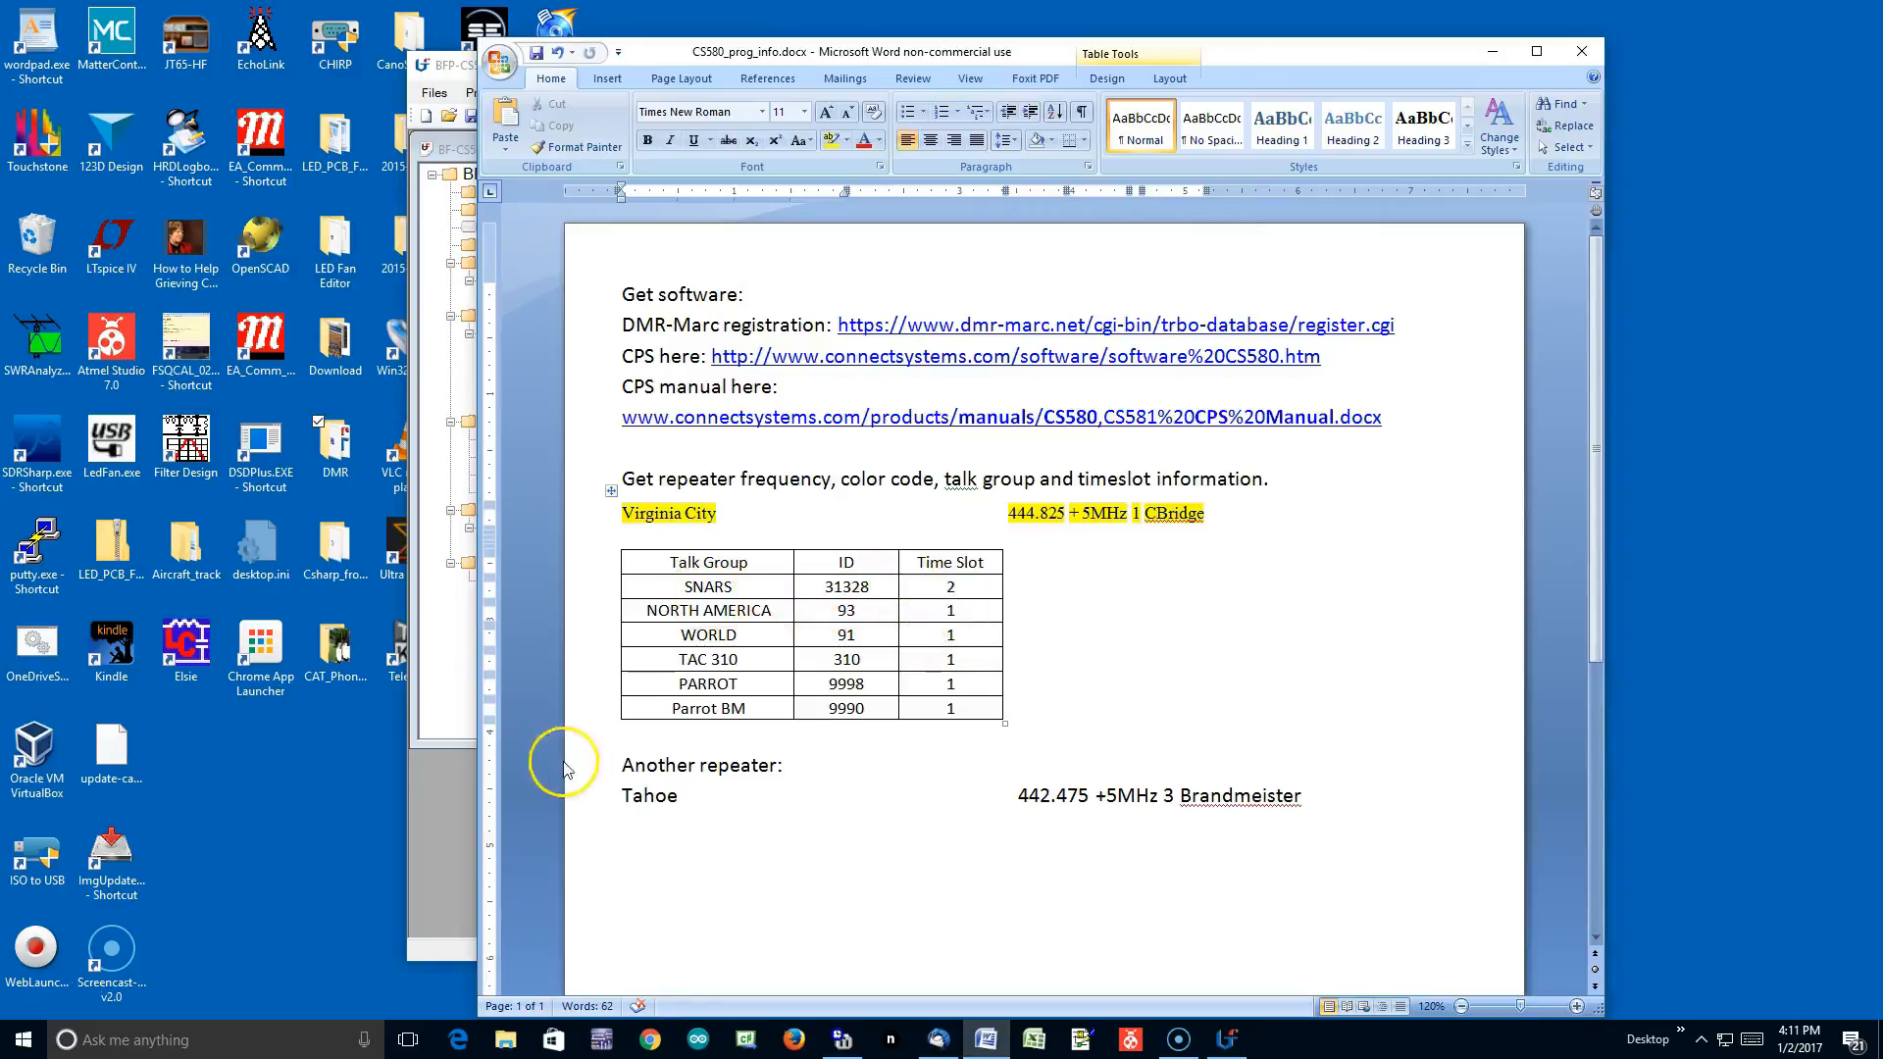
{"action": "left_click", "coordinate": [467, 718]}
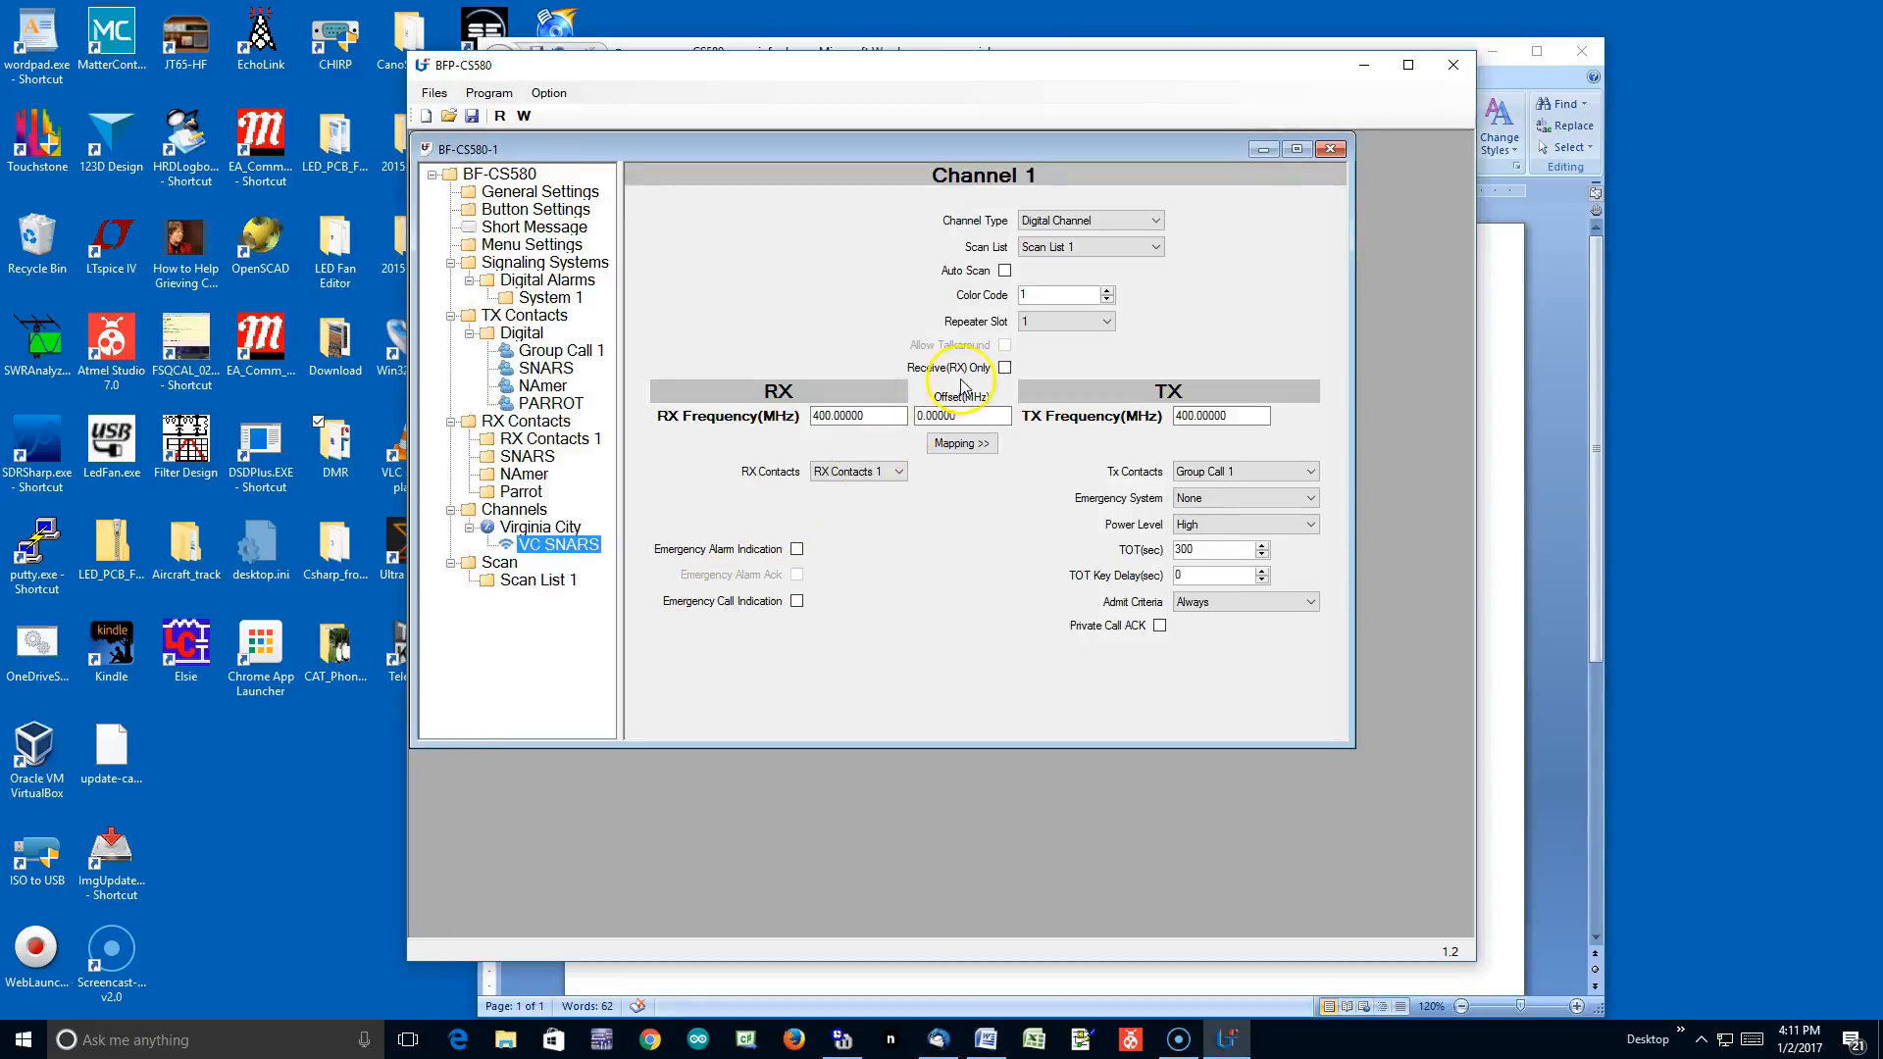
{"action": "left_click", "coordinate": [1109, 322]}
{"action": "left_click", "coordinate": [1095, 351]}
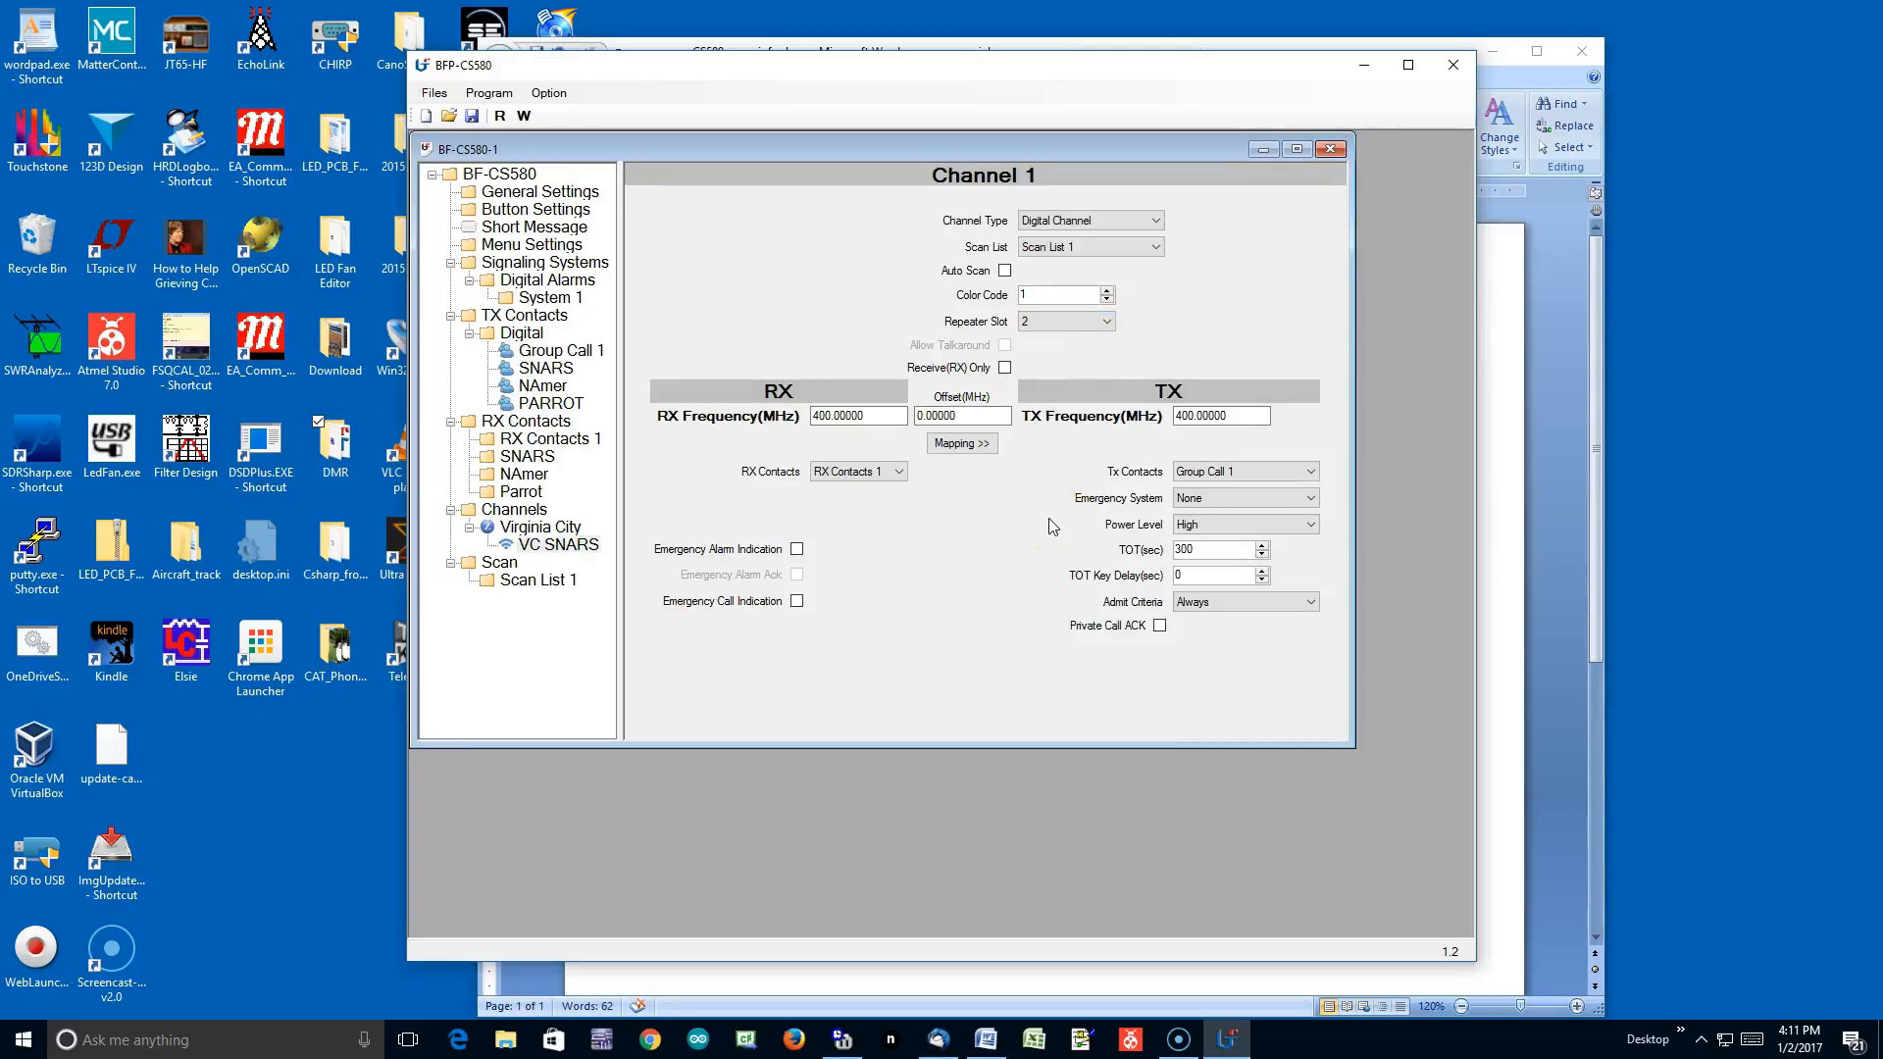
Set the VC SNARS channel's RX frequency to 444.825 MHz and TX frequency to 449.825 MHz, using the repeater data in the Word notes.
{"action": "left_click", "coordinate": [745, 984]}
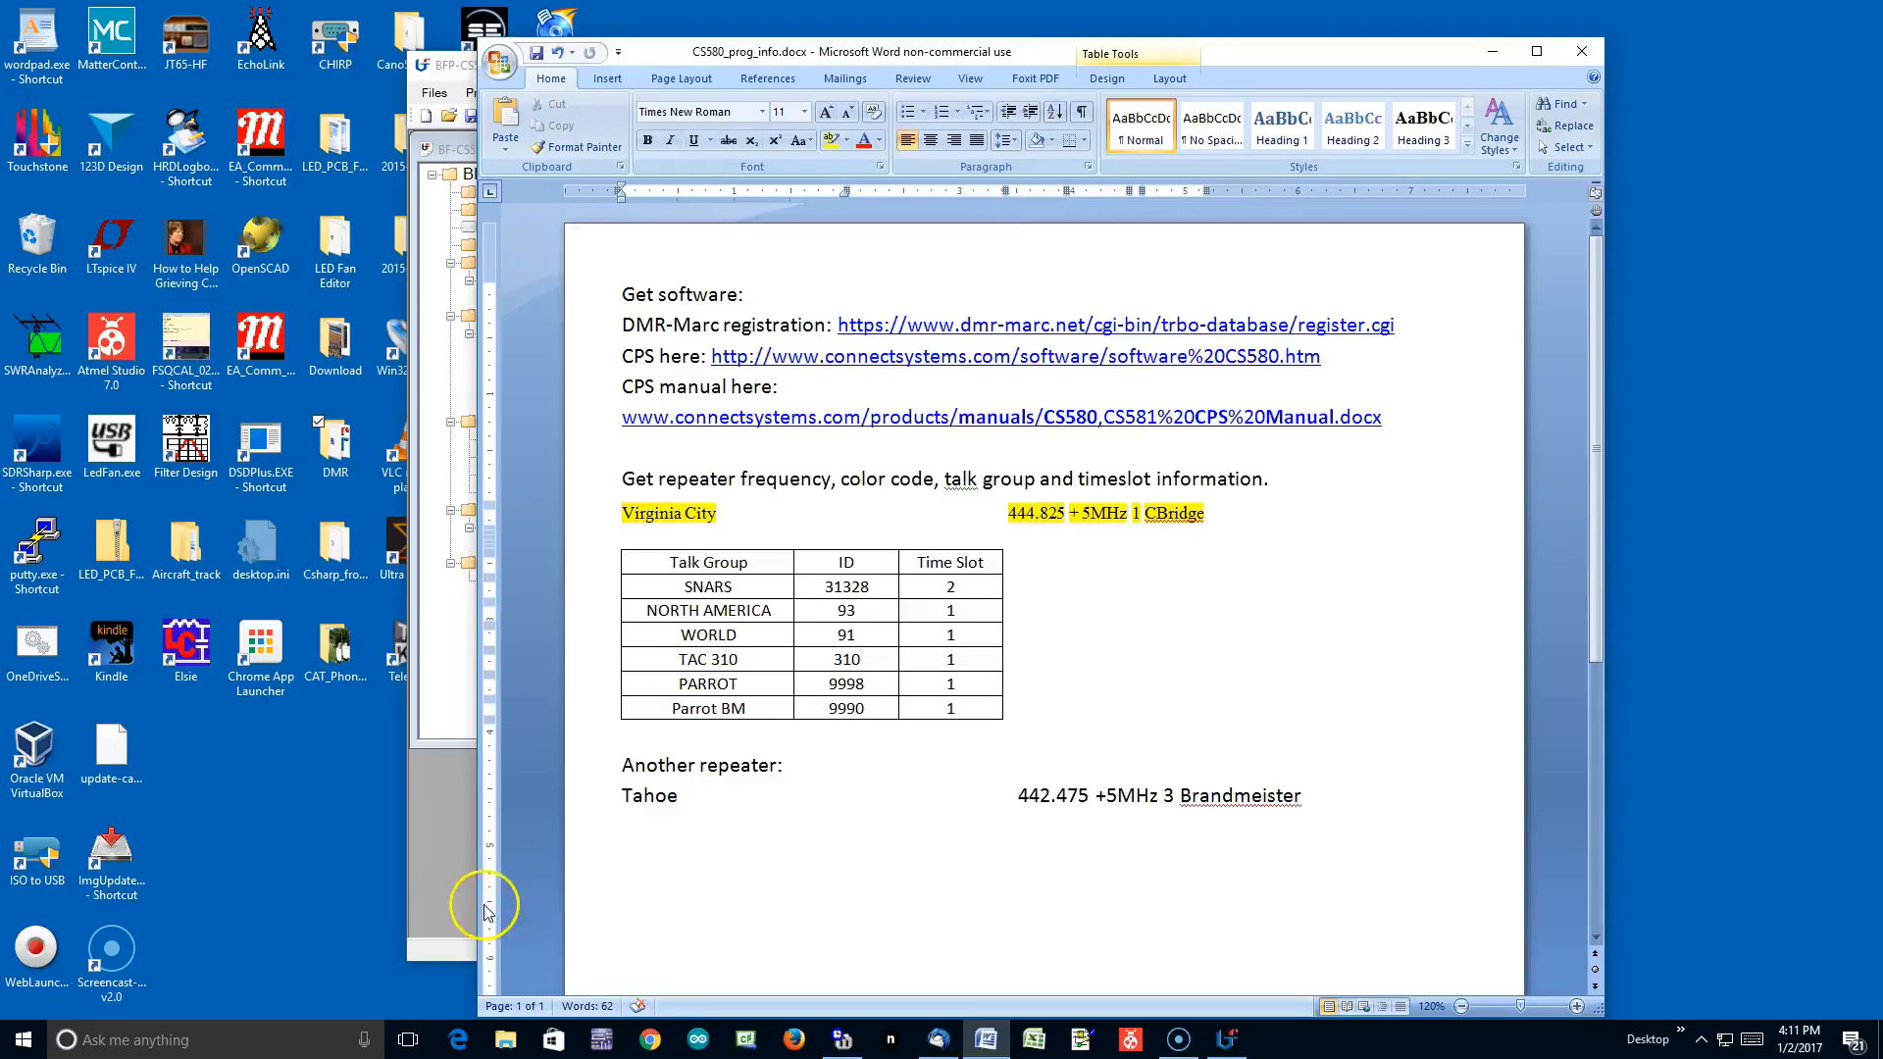
{"action": "left_click", "coordinate": [446, 874]}
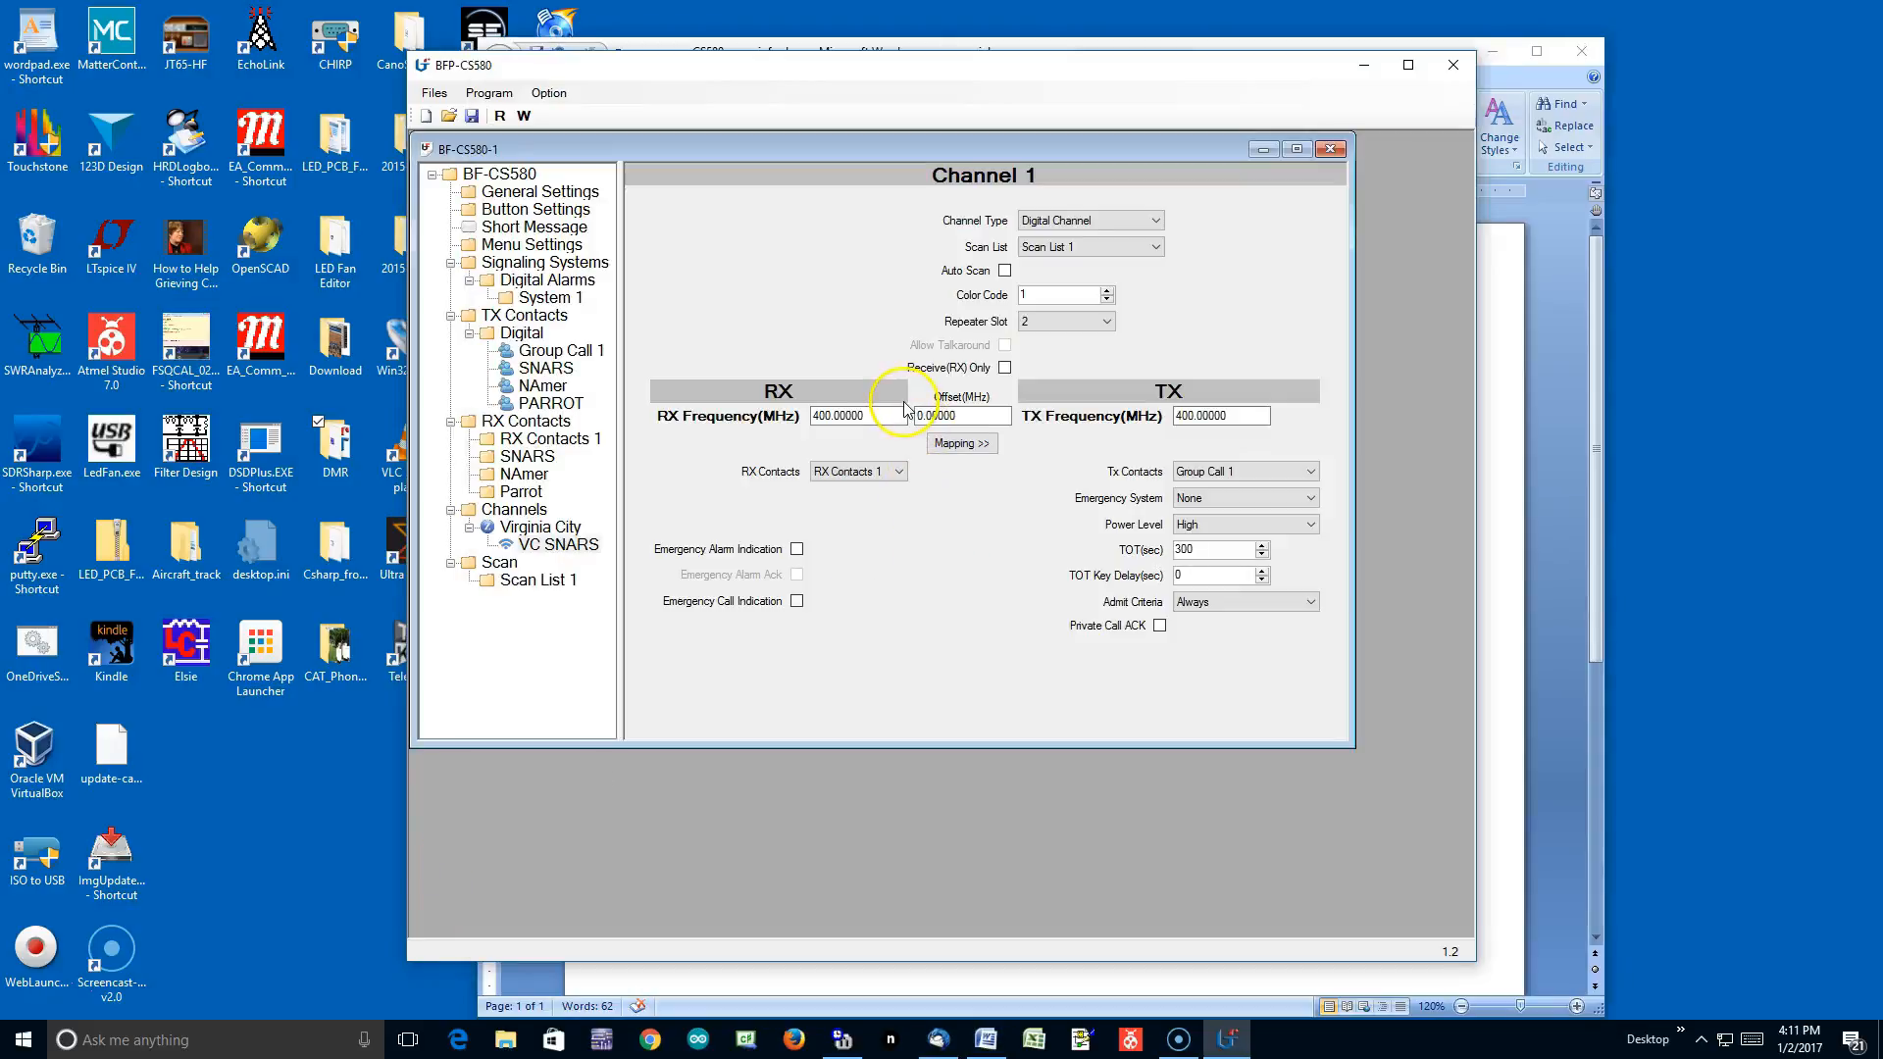
{"action": "left_click_drag", "start_coordinate": [863, 415], "coordinate": [756, 410]}
{"action": "type", "text": "444.825"}
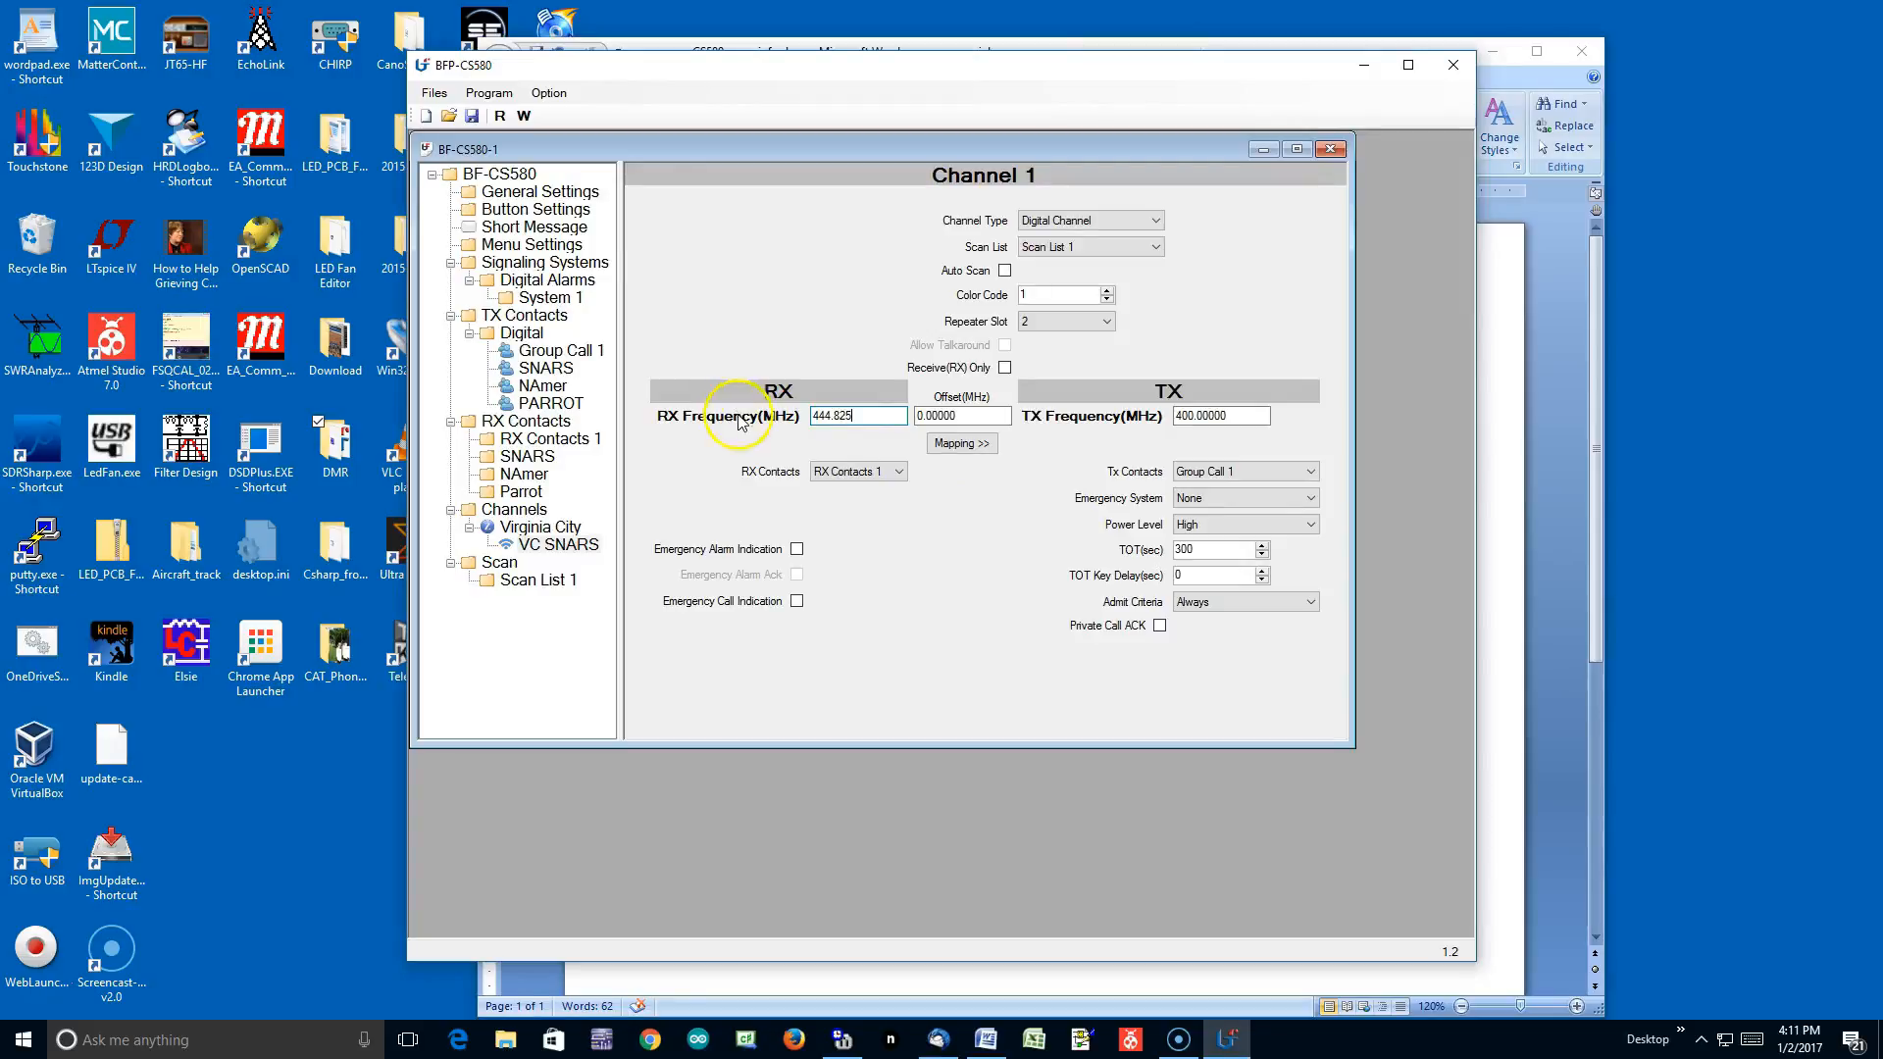
{"action": "left_click", "coordinate": [1256, 415]}
{"action": "left_click", "coordinate": [1252, 416]}
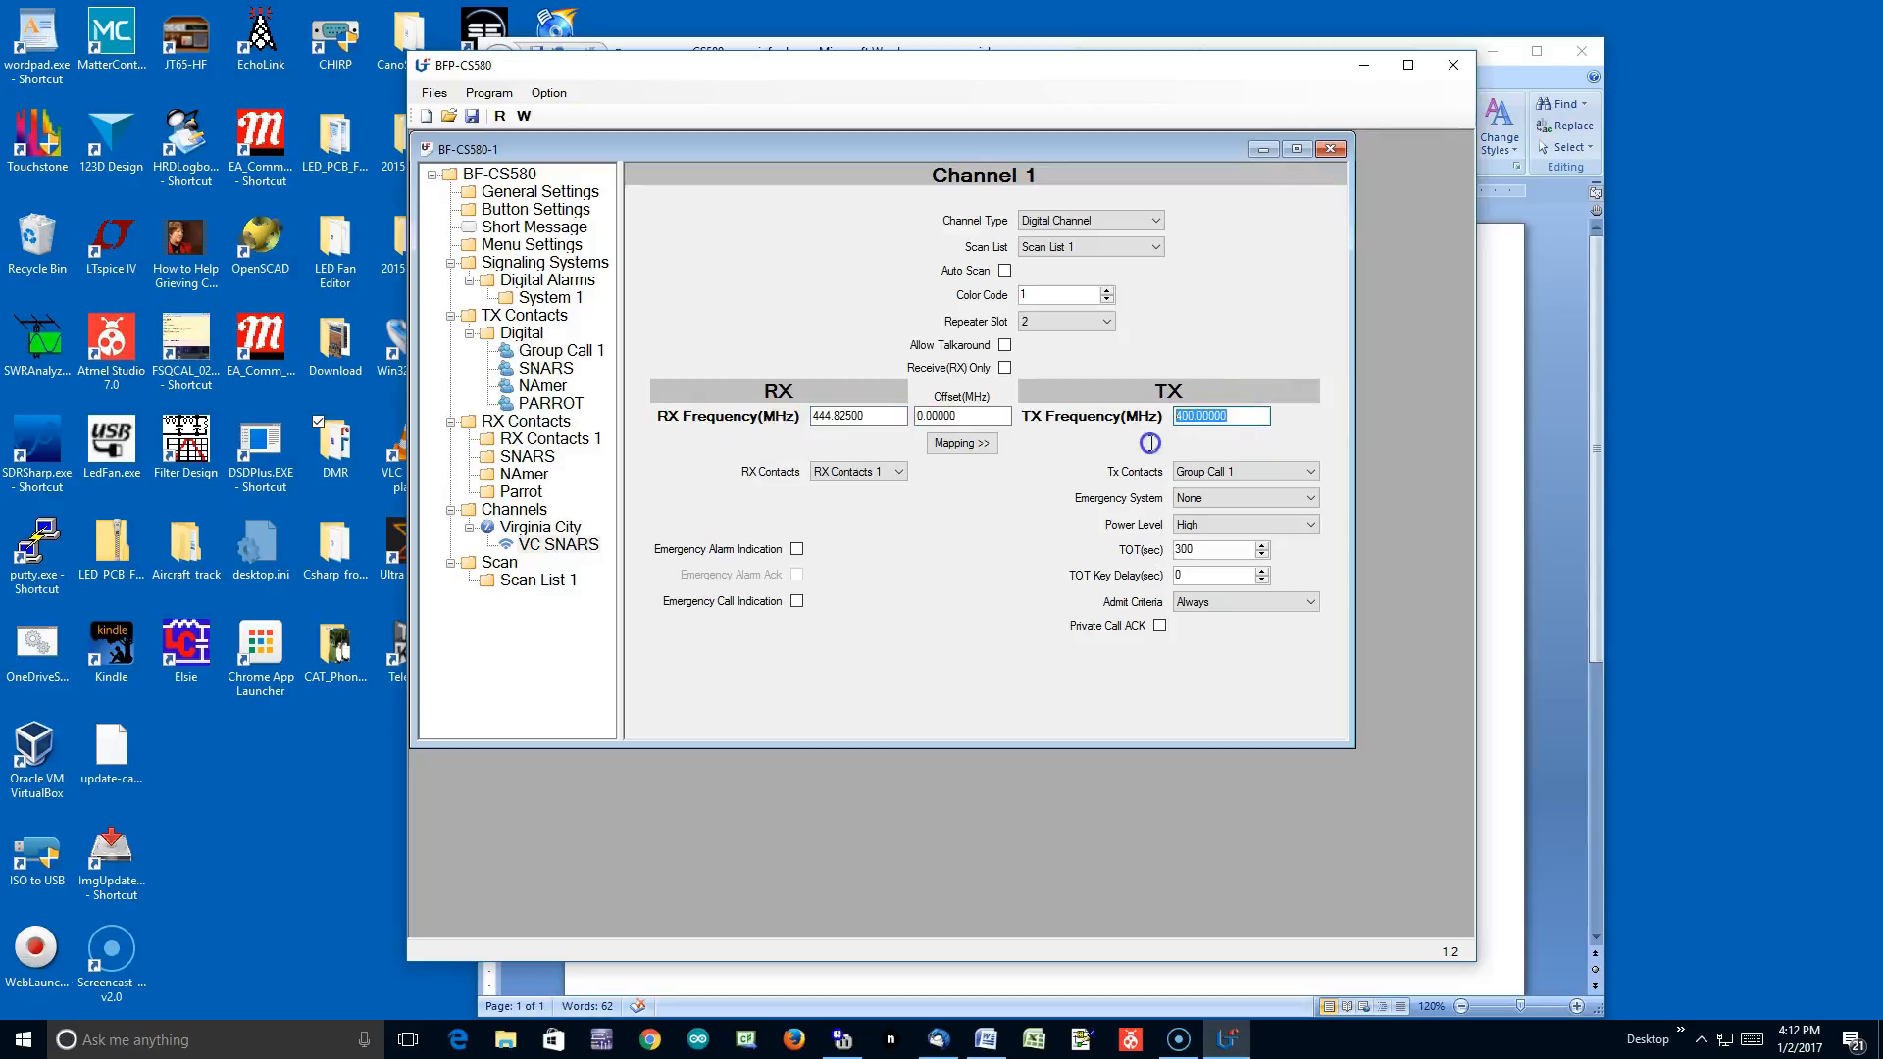
{"action": "type", "text": "44"}
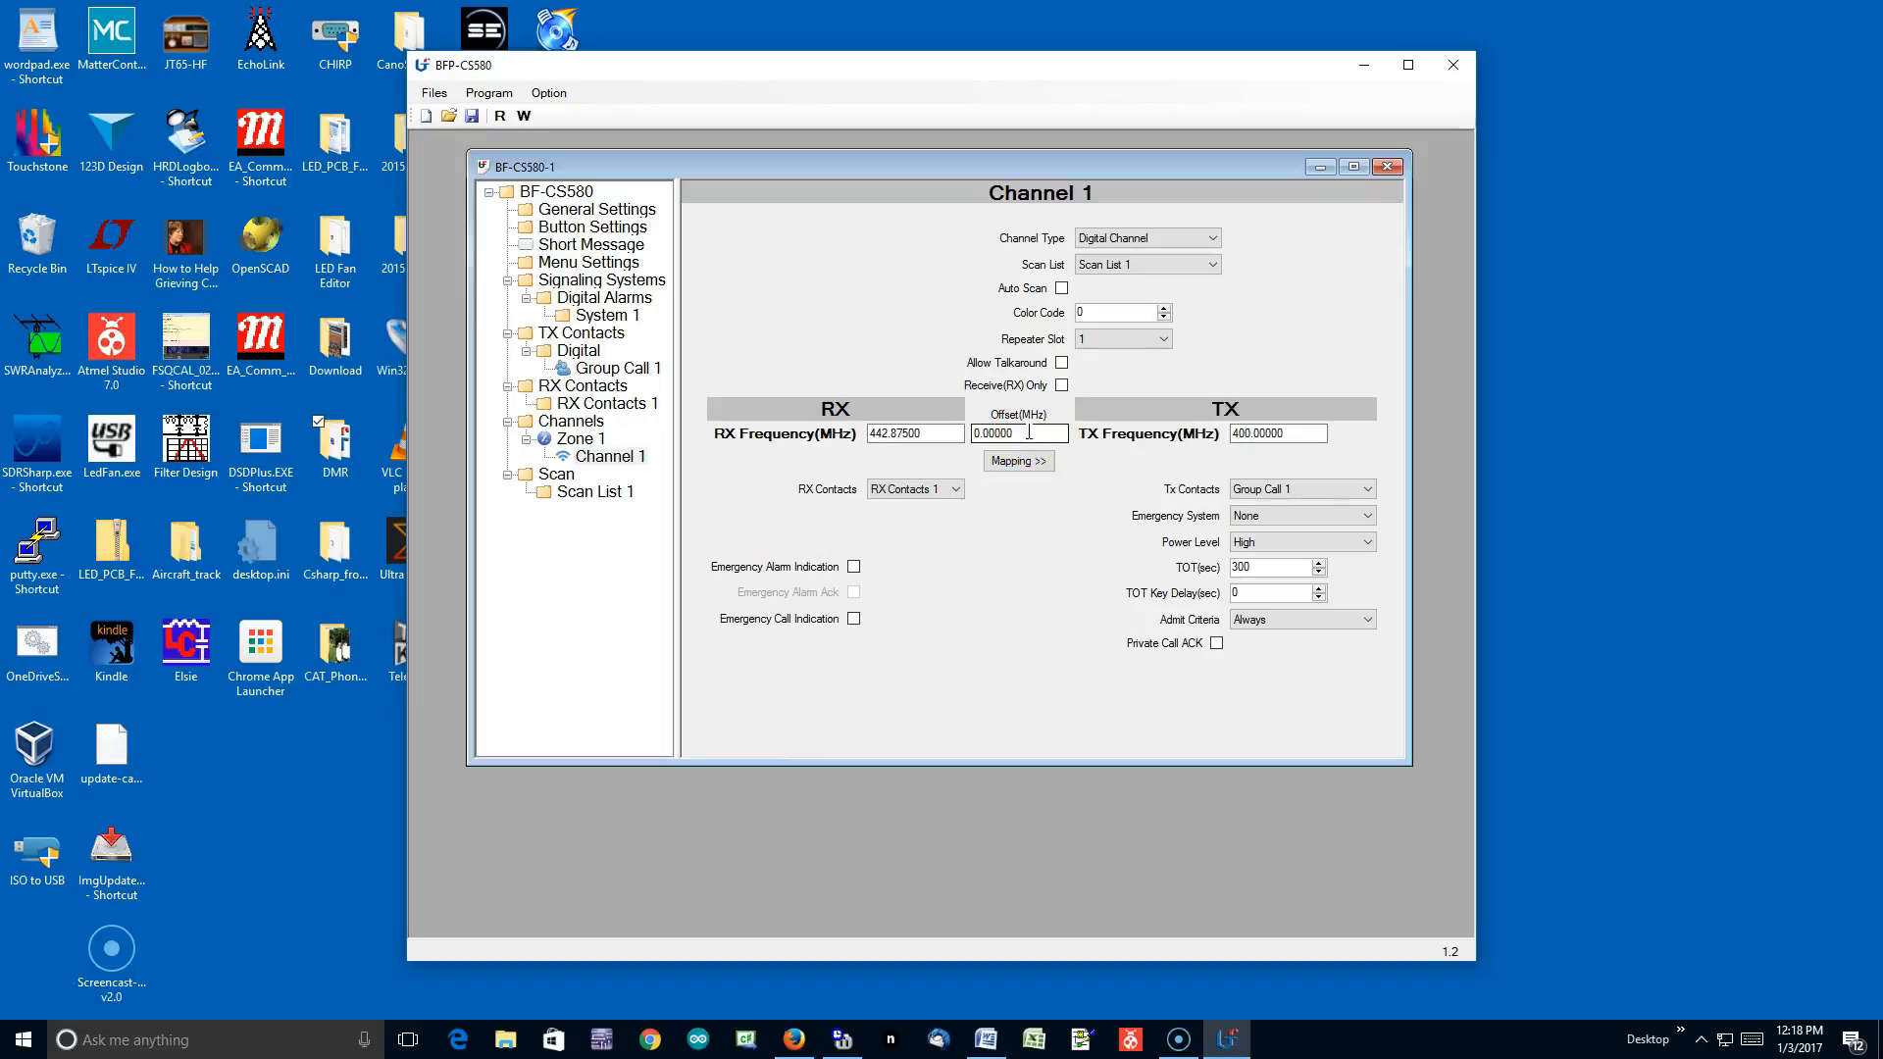
Set Channel 1's offset to 5 MHz in the Zone 1 example configuration and map it to the TX frequency.
{"action": "left_click_drag", "start_coordinate": [1031, 432], "coordinate": [769, 433]}
{"action": "type", "text": "5"}
{"action": "left_click", "coordinate": [1075, 599]}
{"action": "left_click", "coordinate": [1021, 464]}
{"action": "left_click", "coordinate": [1042, 521]}
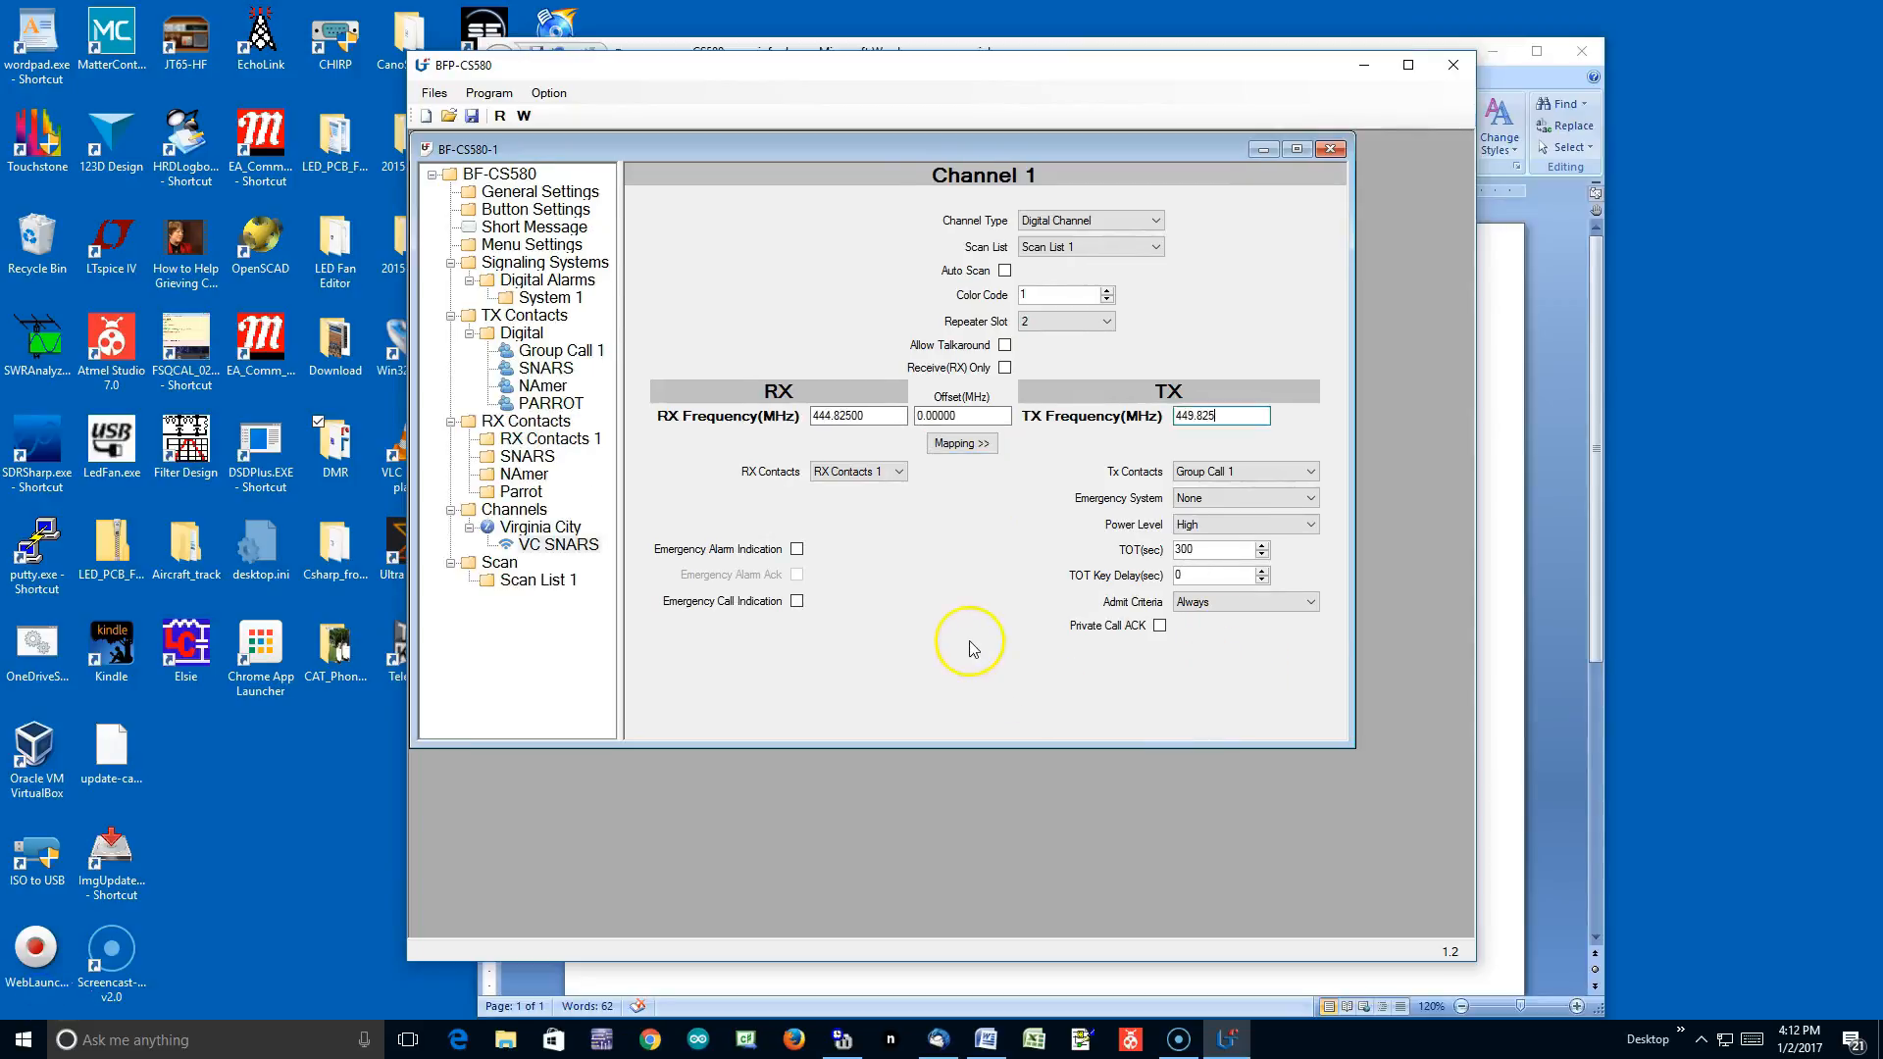
Assign SNARS as both the TX contact and the RX contacts list of the VC SNARS channel.
{"action": "left_click", "coordinate": [948, 604]}
{"action": "left_click", "coordinate": [1313, 474]}
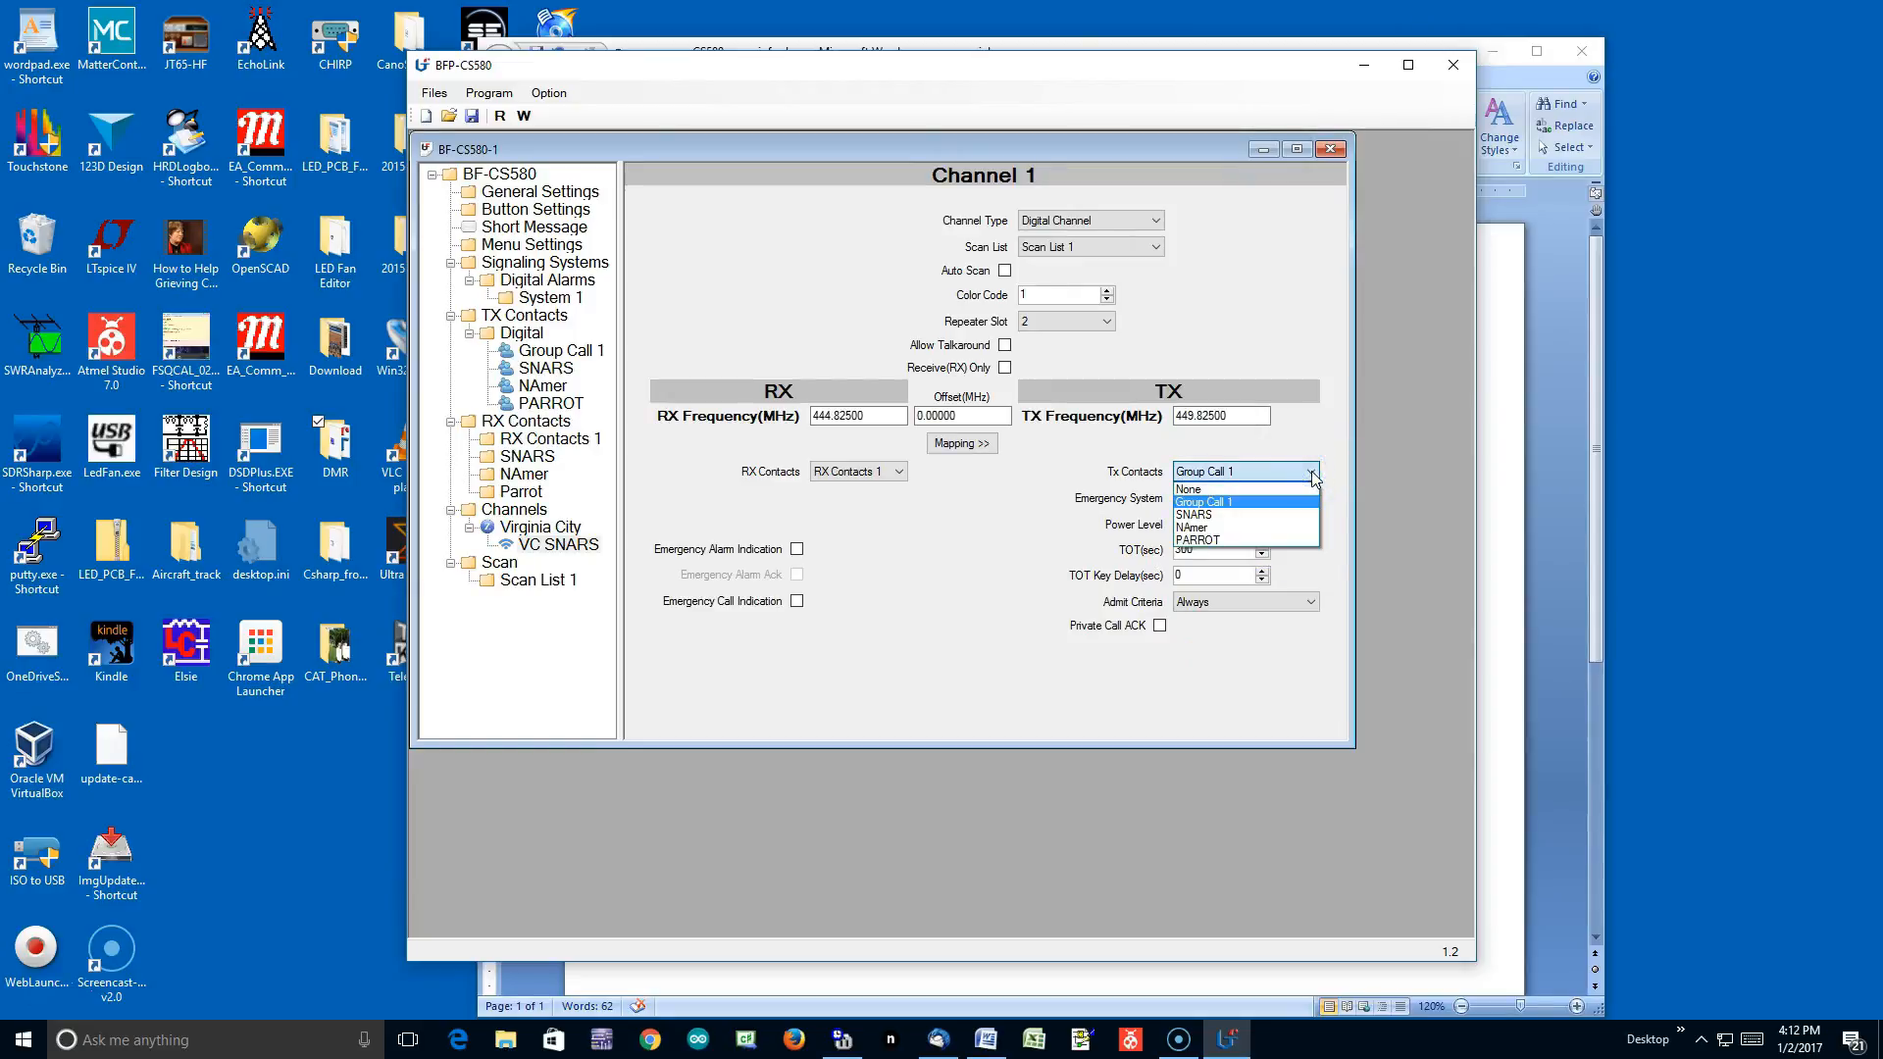
{"action": "left_click", "coordinate": [1282, 514]}
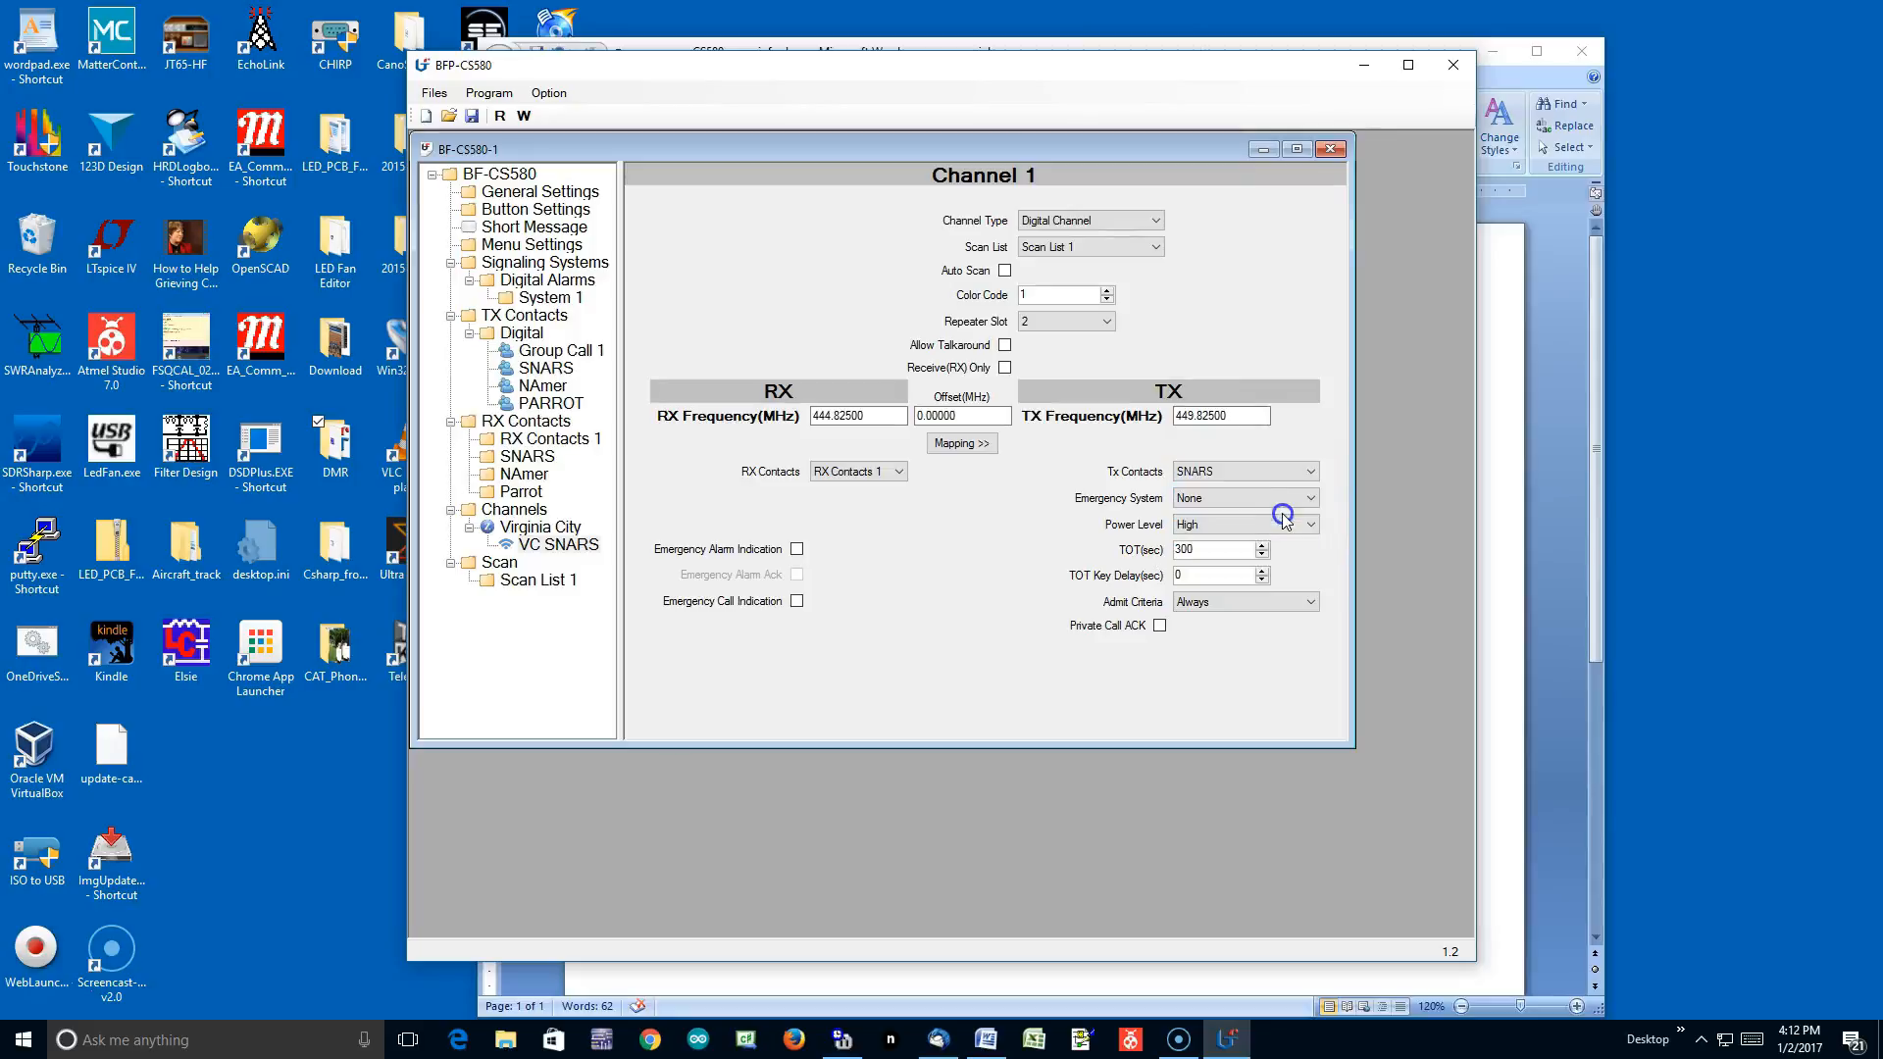
{"action": "left_click", "coordinate": [897, 472]}
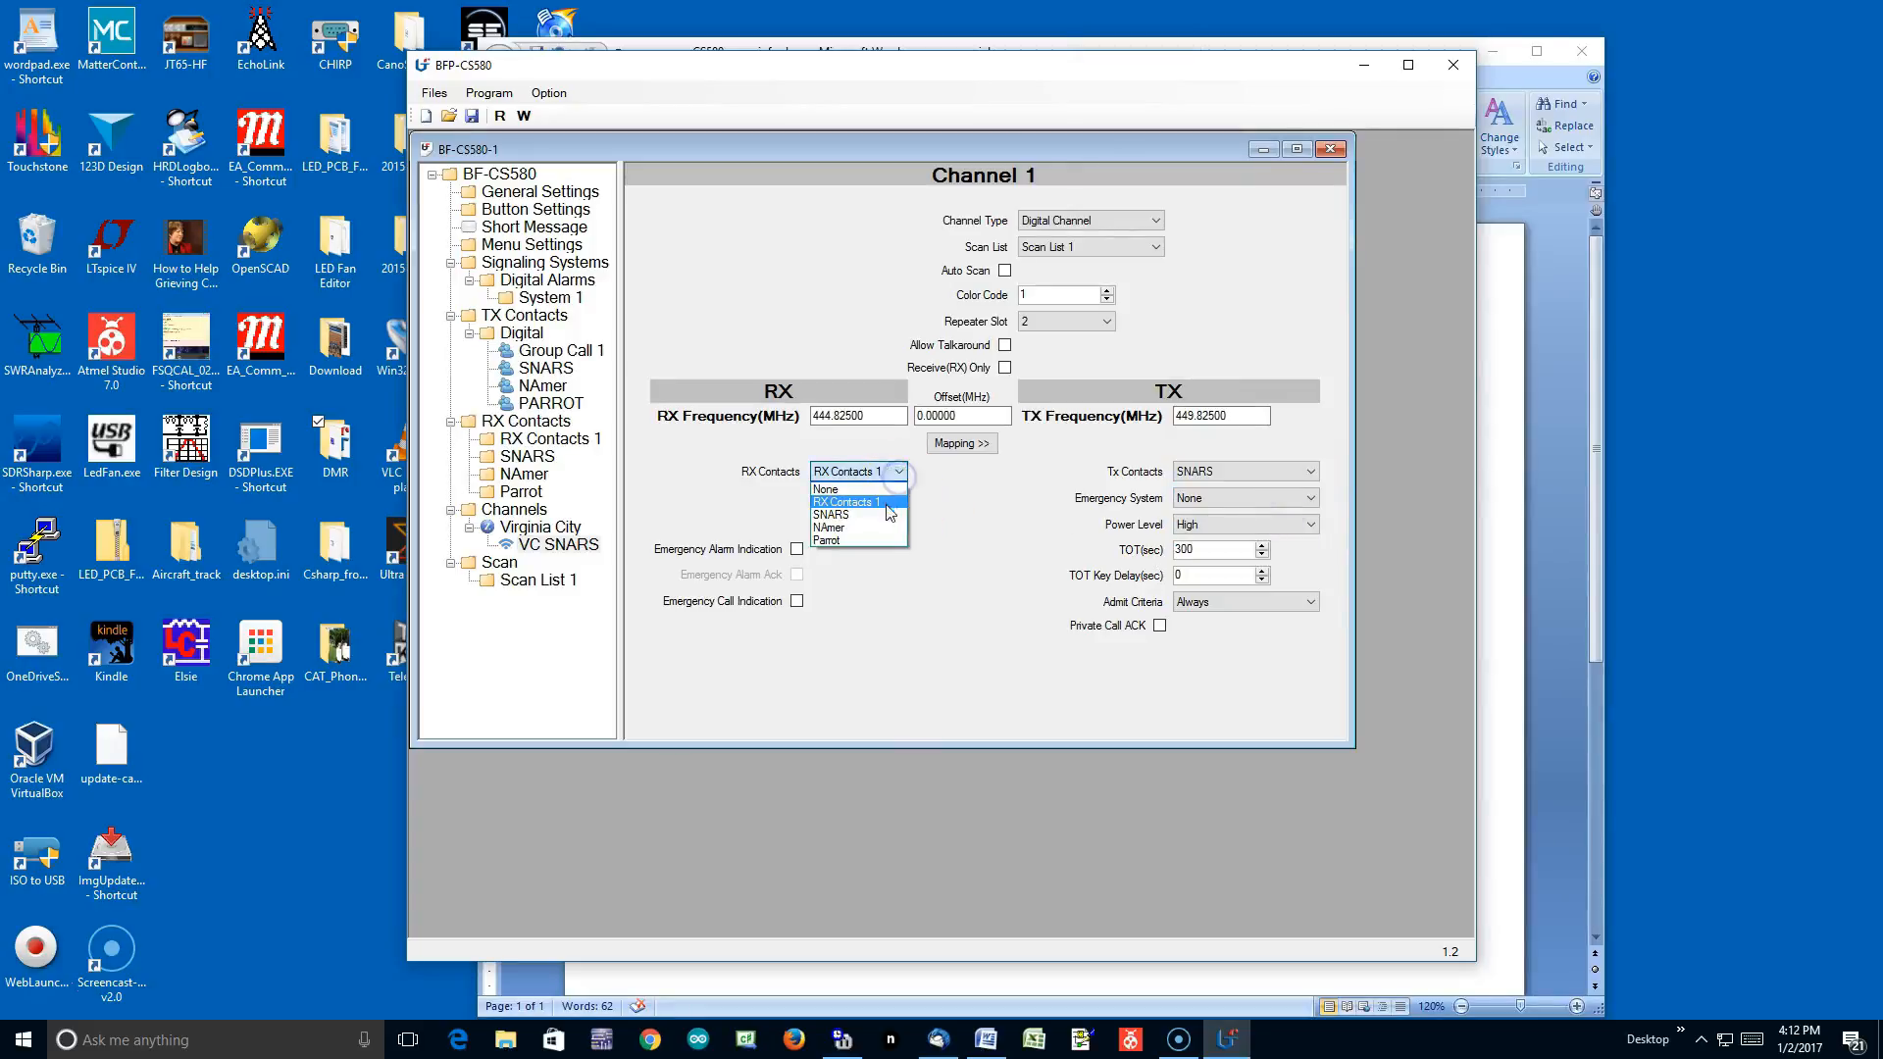
{"action": "left_click", "coordinate": [886, 516]}
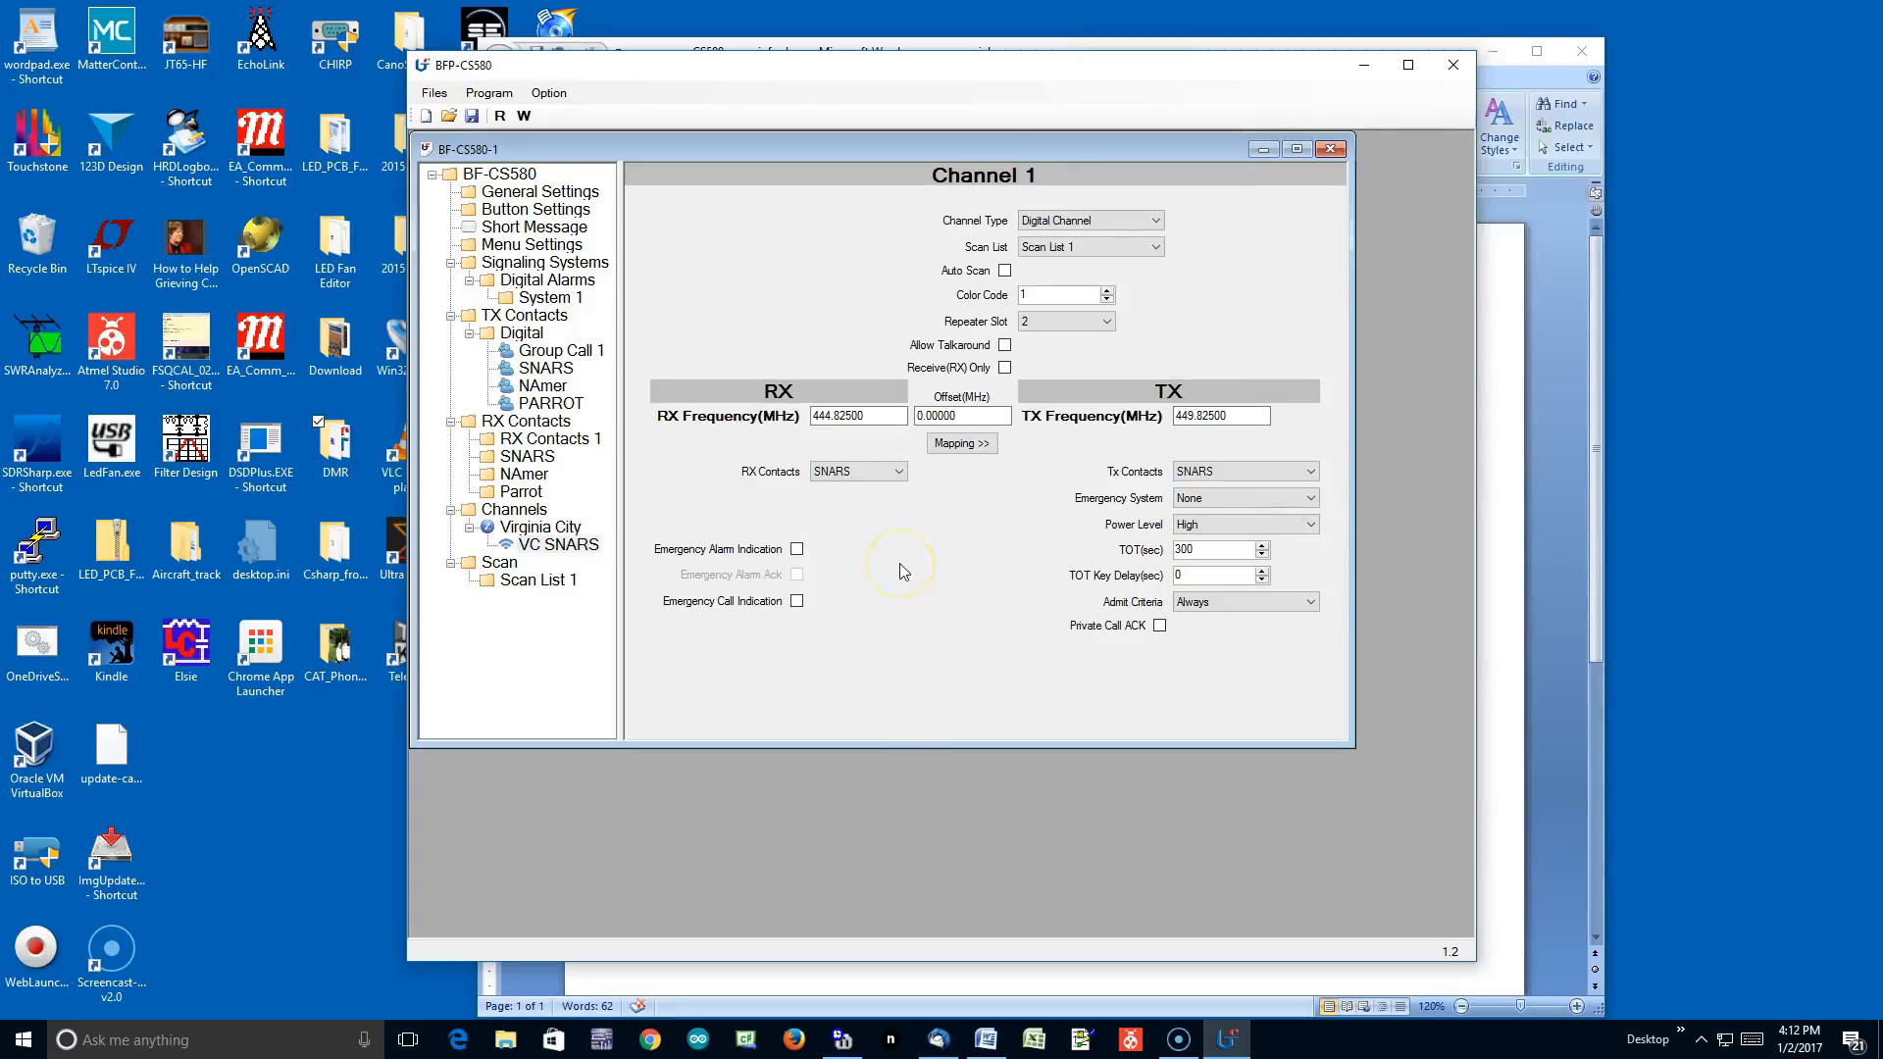
Check the VC SNARS channel's power level options and set its admit criteria to Color Code Free.
{"action": "left_click", "coordinate": [865, 574]}
{"action": "left_click", "coordinate": [1305, 528]}
{"action": "left_click", "coordinate": [949, 551]}
{"action": "left_click", "coordinate": [1312, 603]}
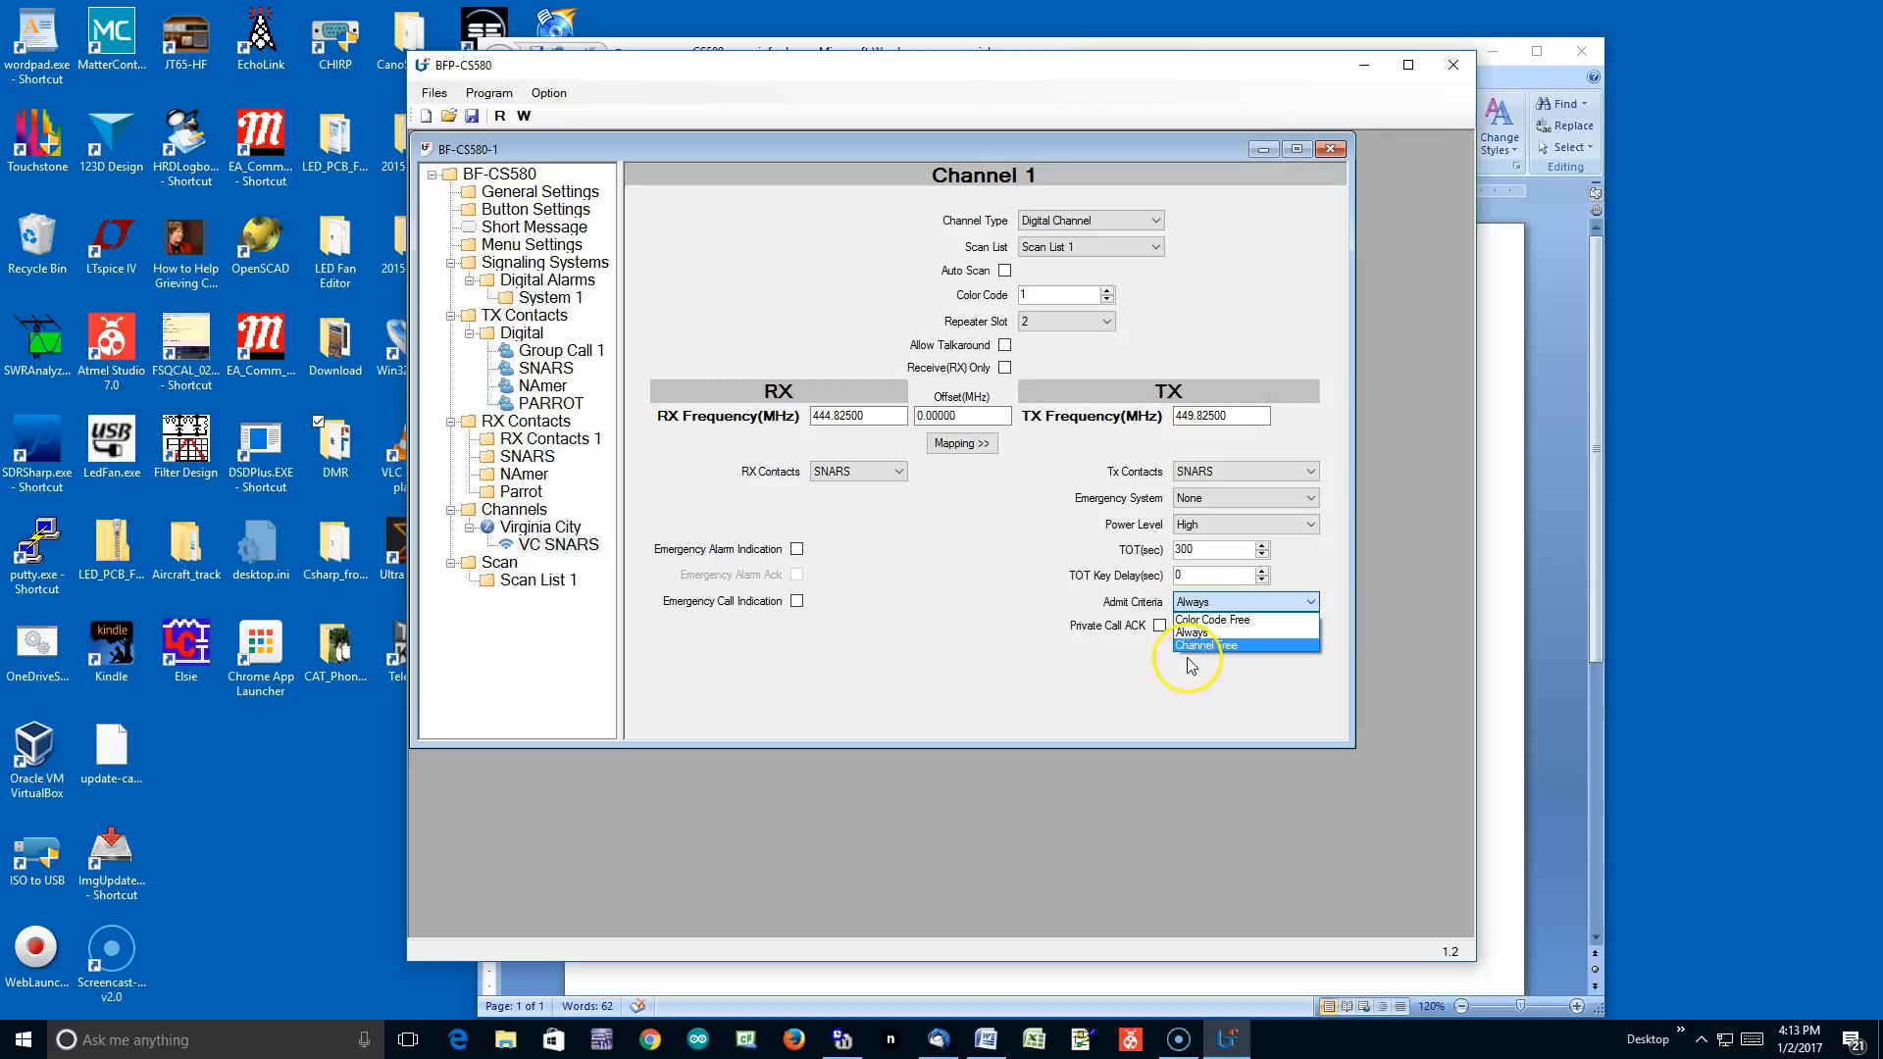
{"action": "left_click", "coordinate": [1256, 620]}
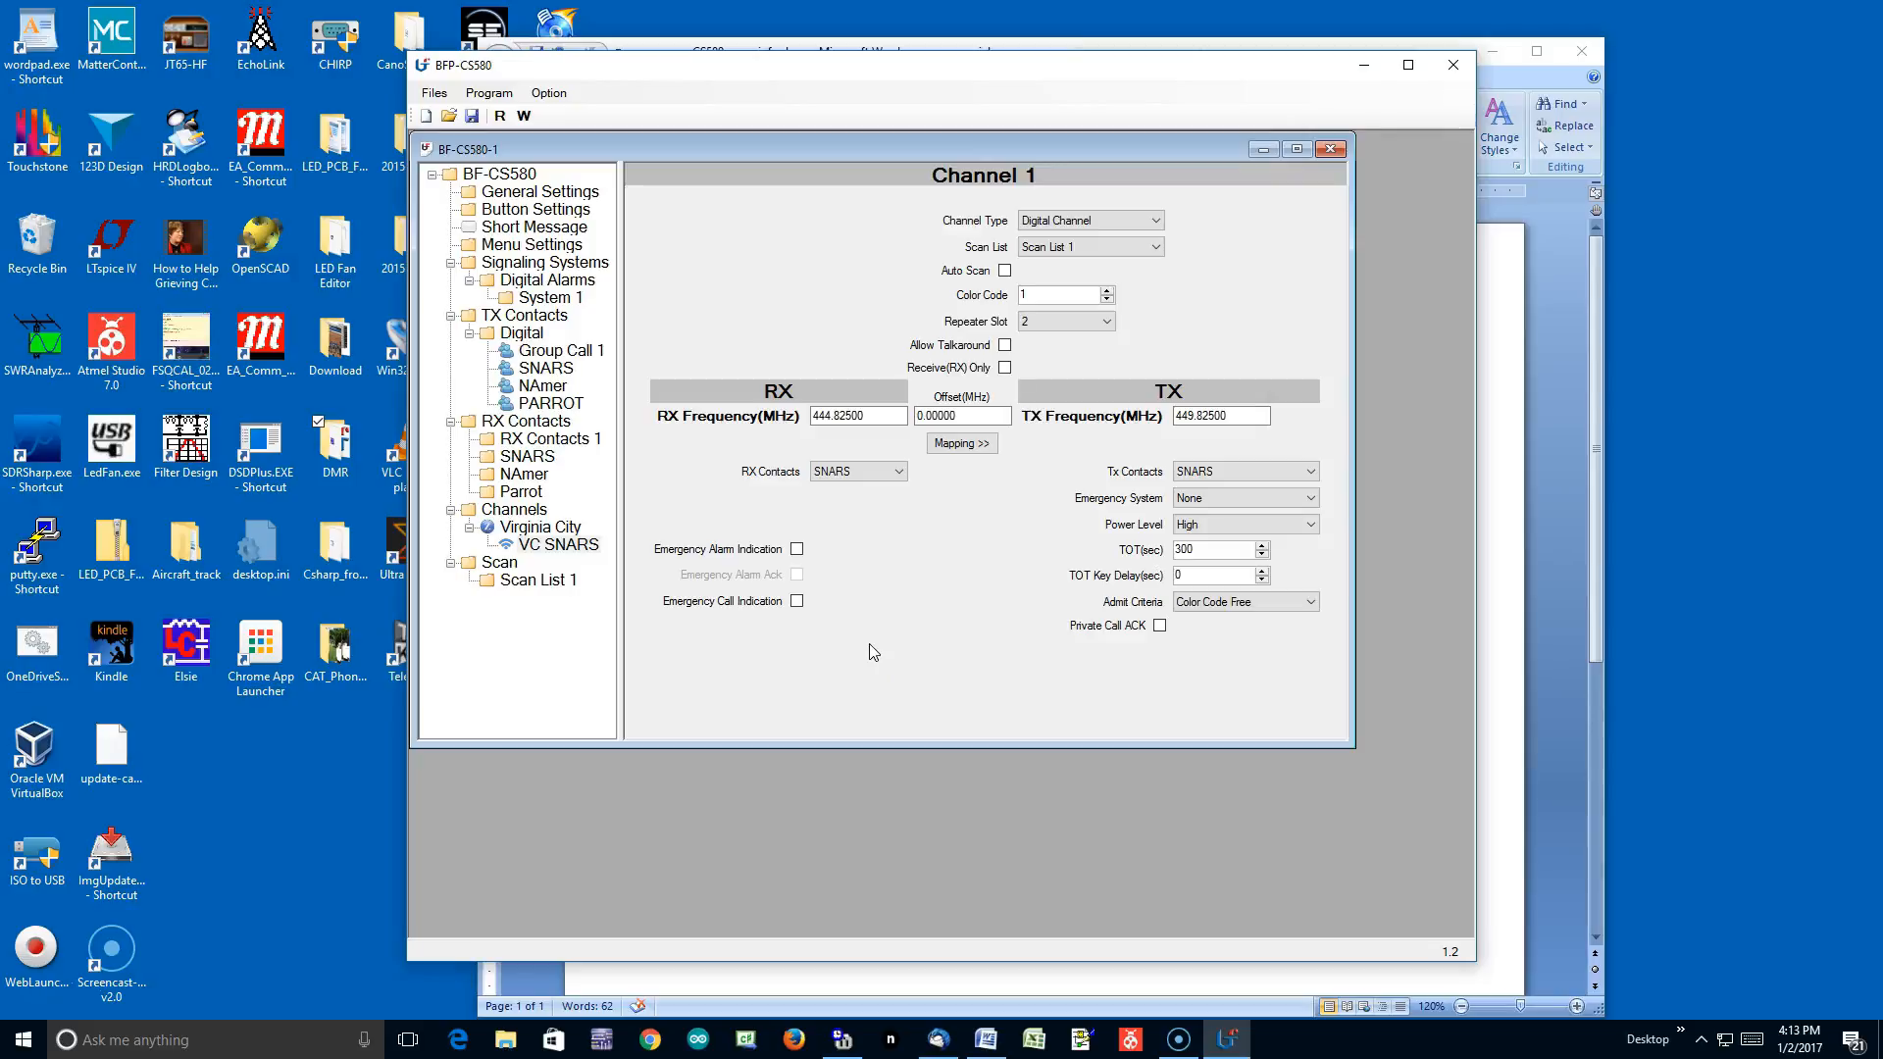
{"action": "left_click", "coordinate": [902, 652]}
Duplicate the VC SNARS channel within the Virginia City zone.
{"action": "right_click", "coordinate": [579, 551]}
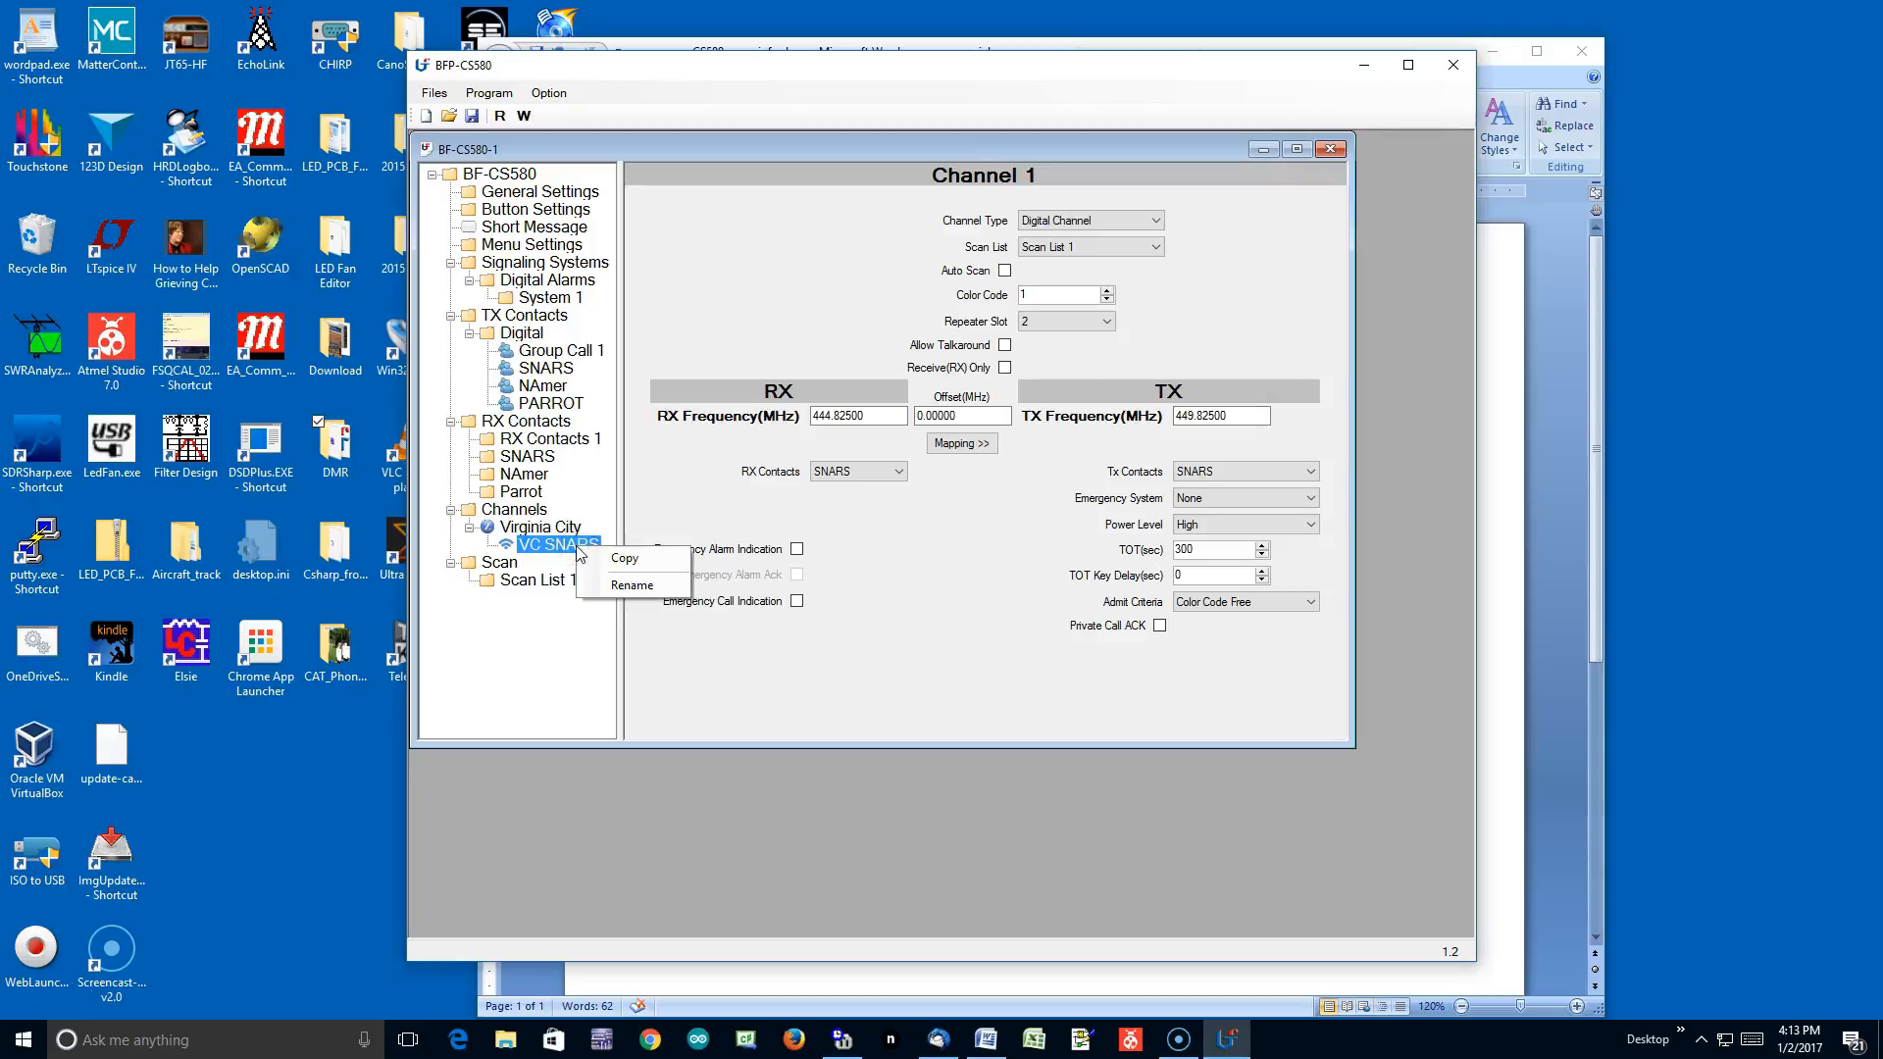
{"action": "left_click", "coordinate": [652, 562]}
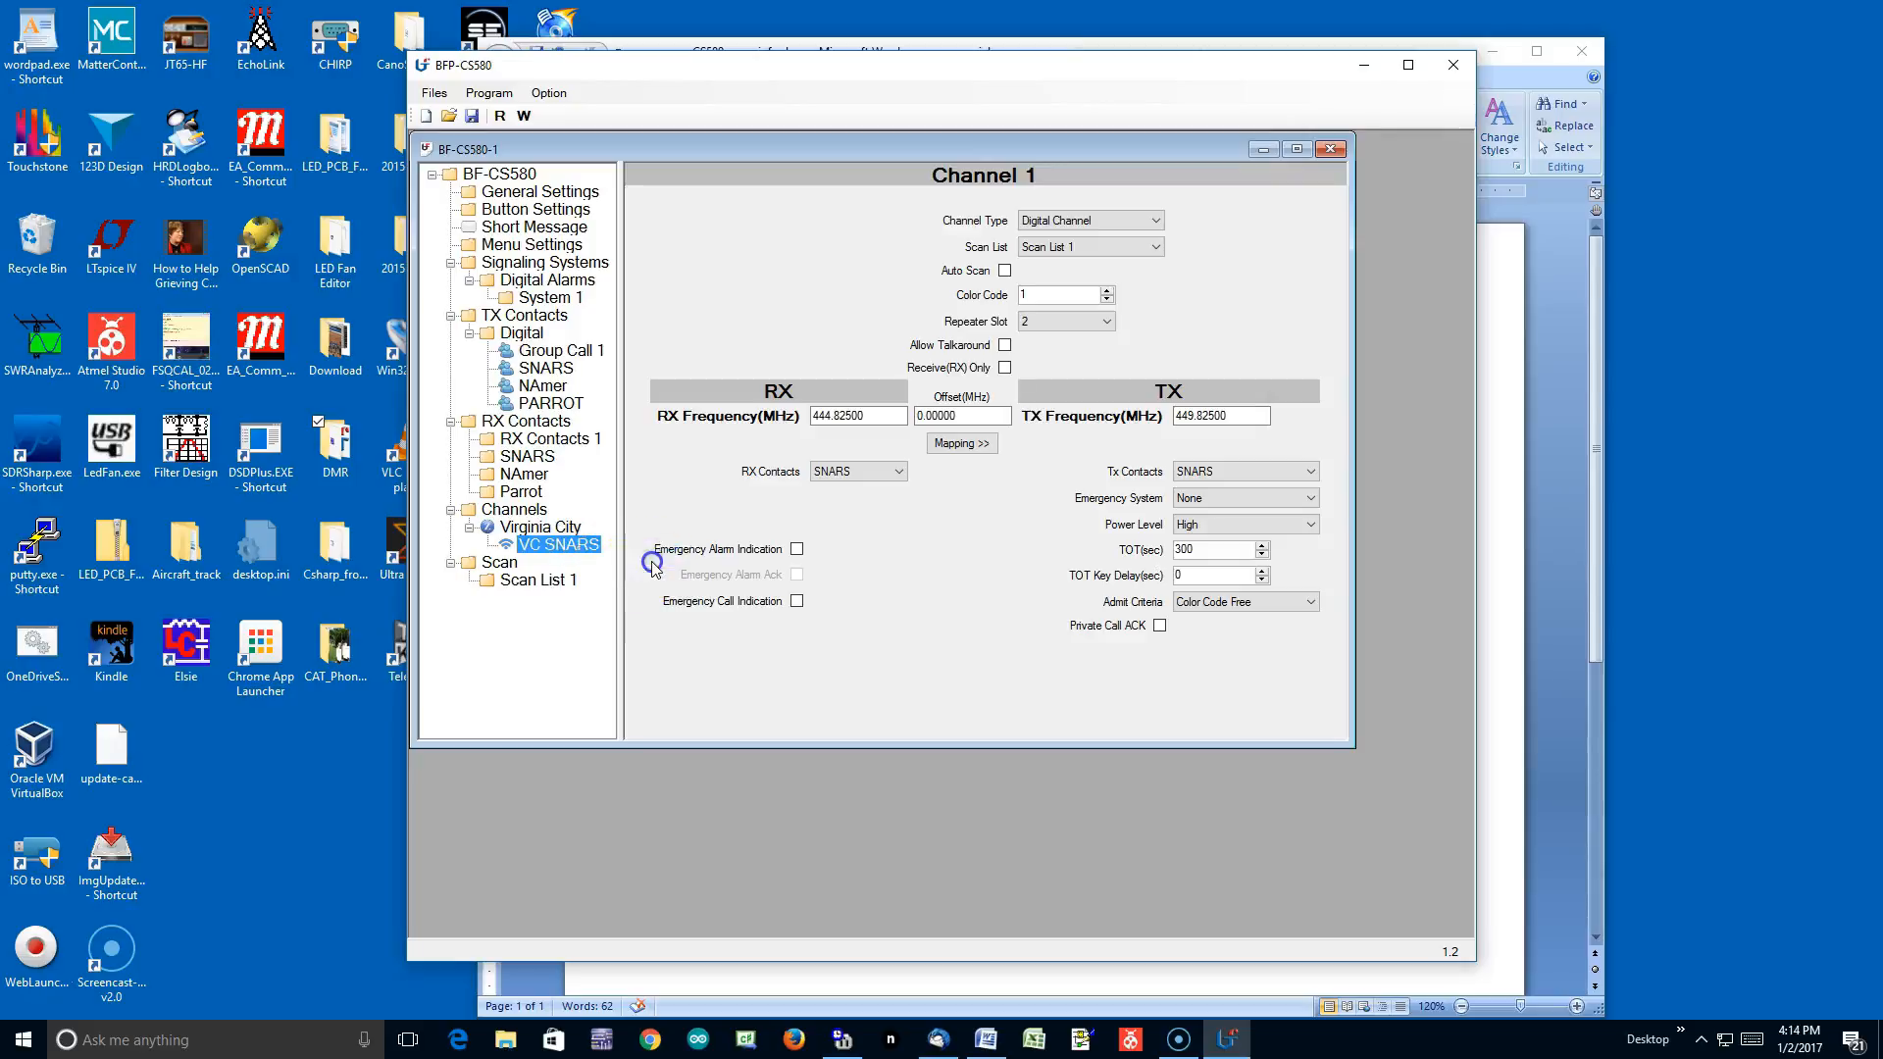
{"action": "right_click", "coordinate": [552, 530]}
{"action": "left_click", "coordinate": [622, 588]}
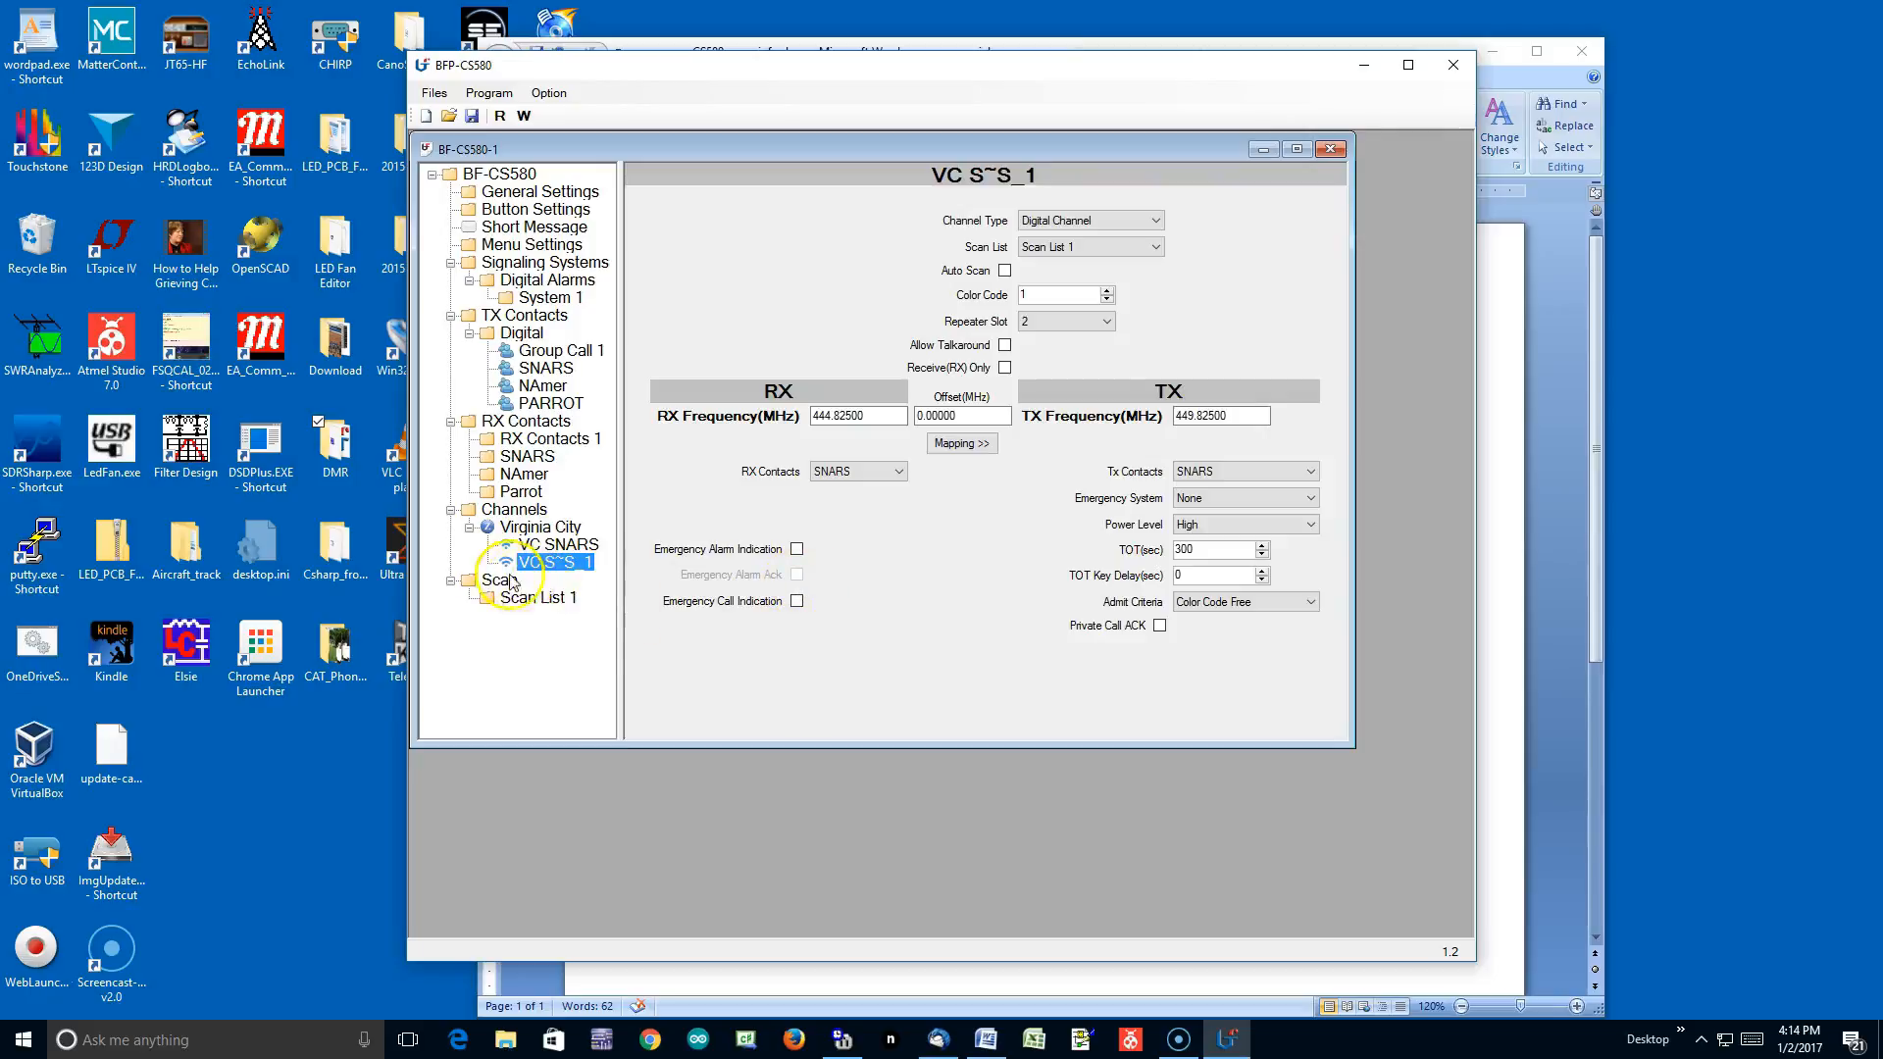
Rename the copied channel in the Virginia City zone as VC NAmer.
{"action": "right_click", "coordinate": [575, 569]}
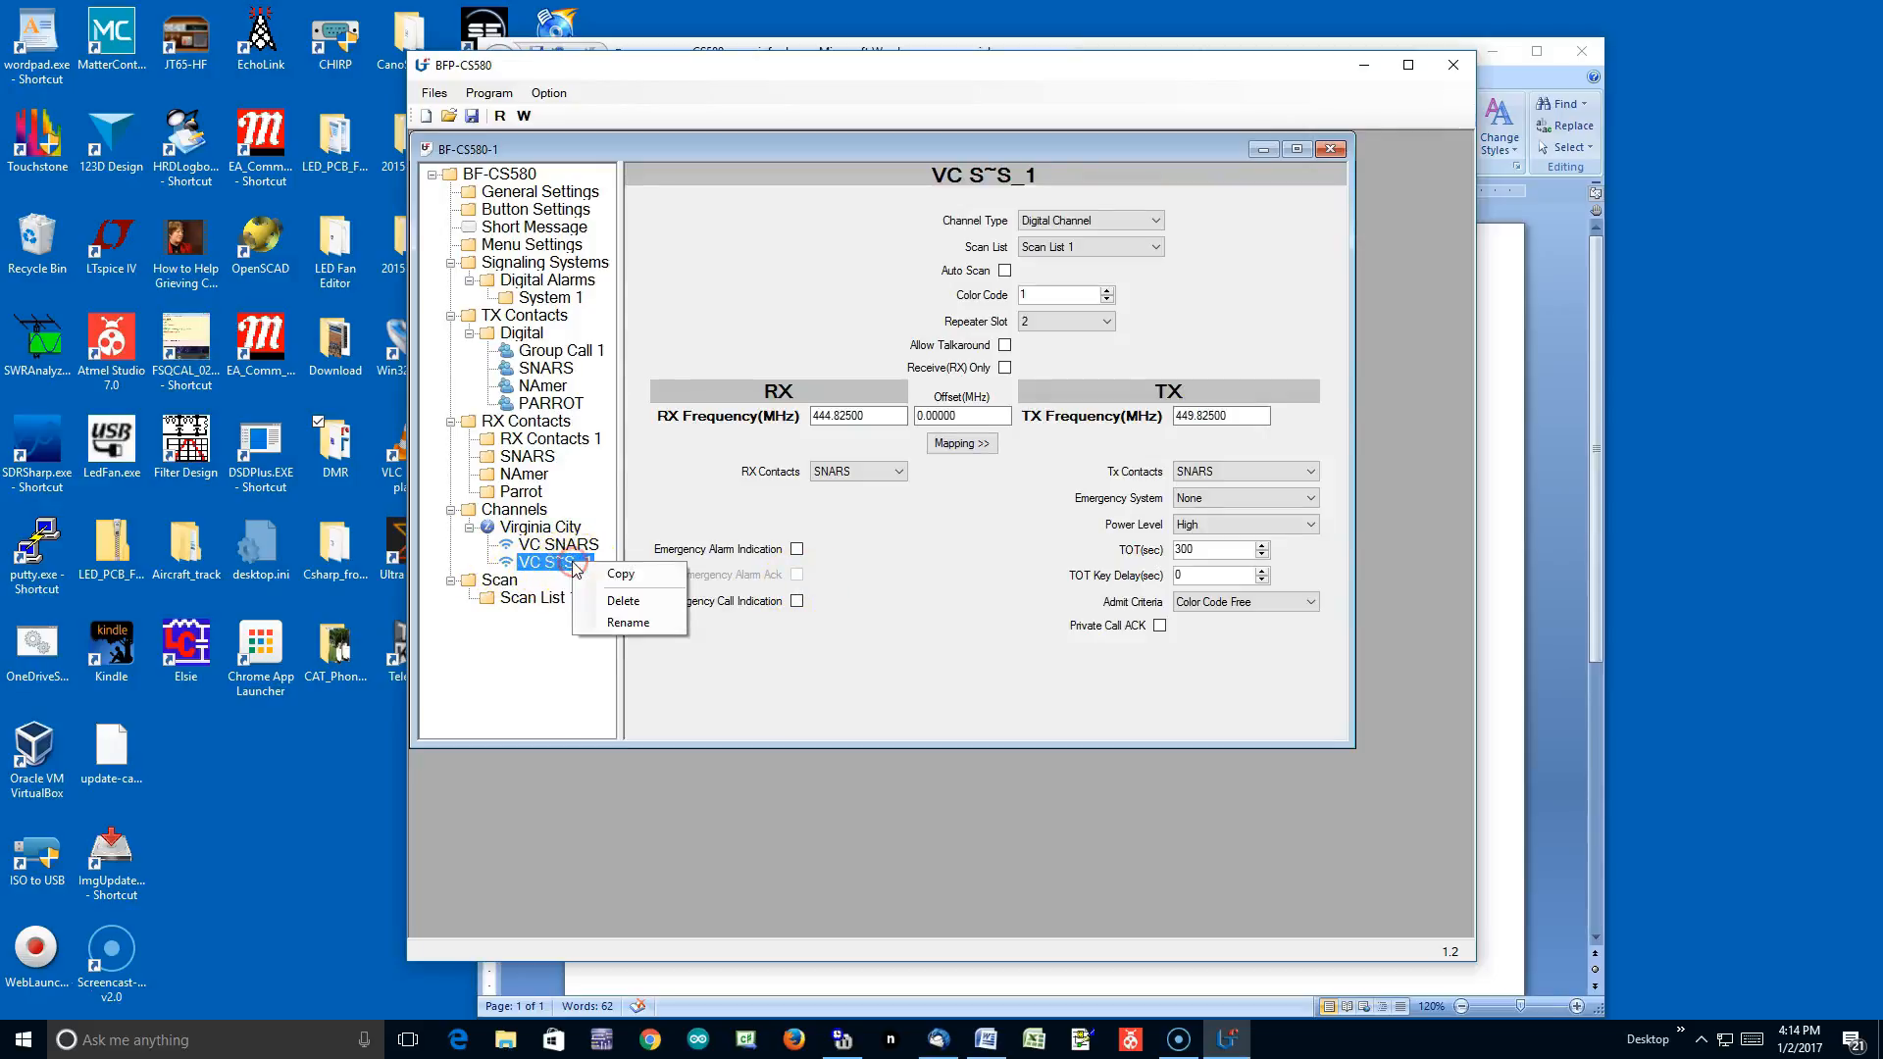
{"action": "left_click", "coordinate": [638, 642]}
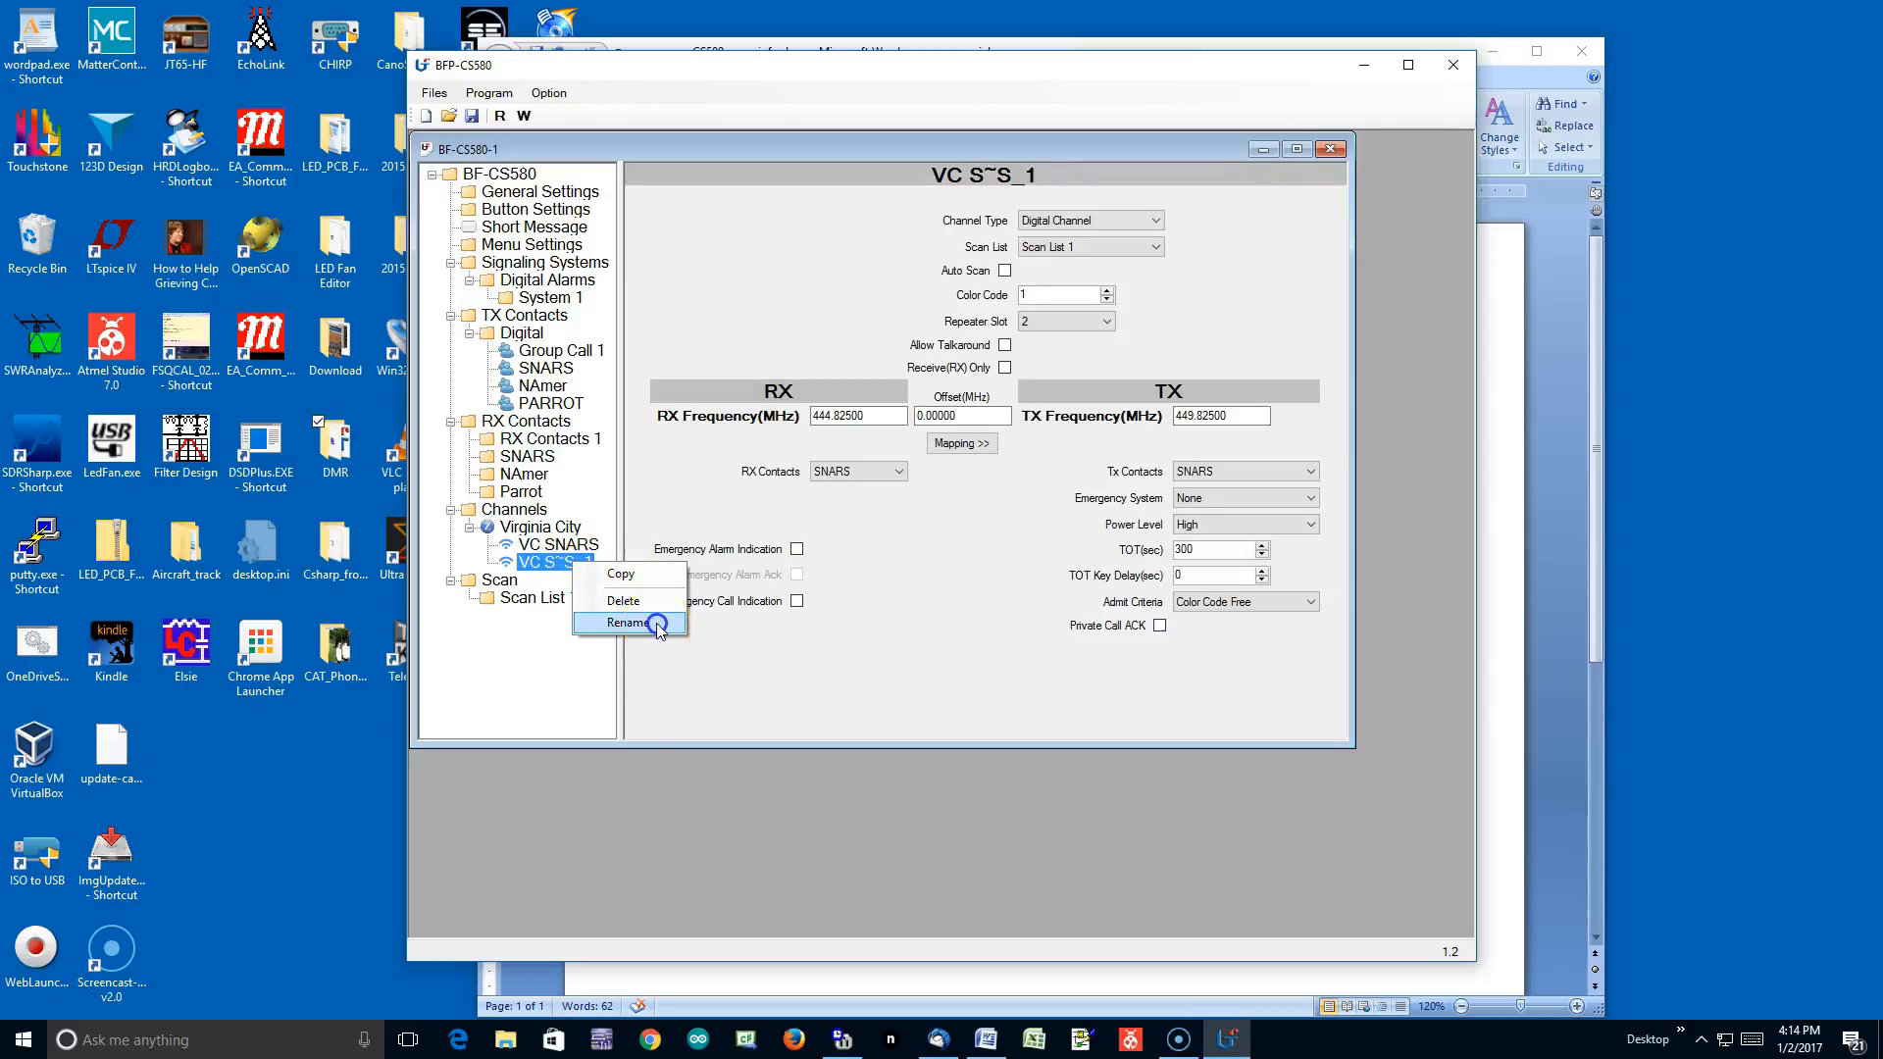
{"action": "left_click", "coordinate": [657, 625]}
{"action": "left_click", "coordinate": [600, 564]}
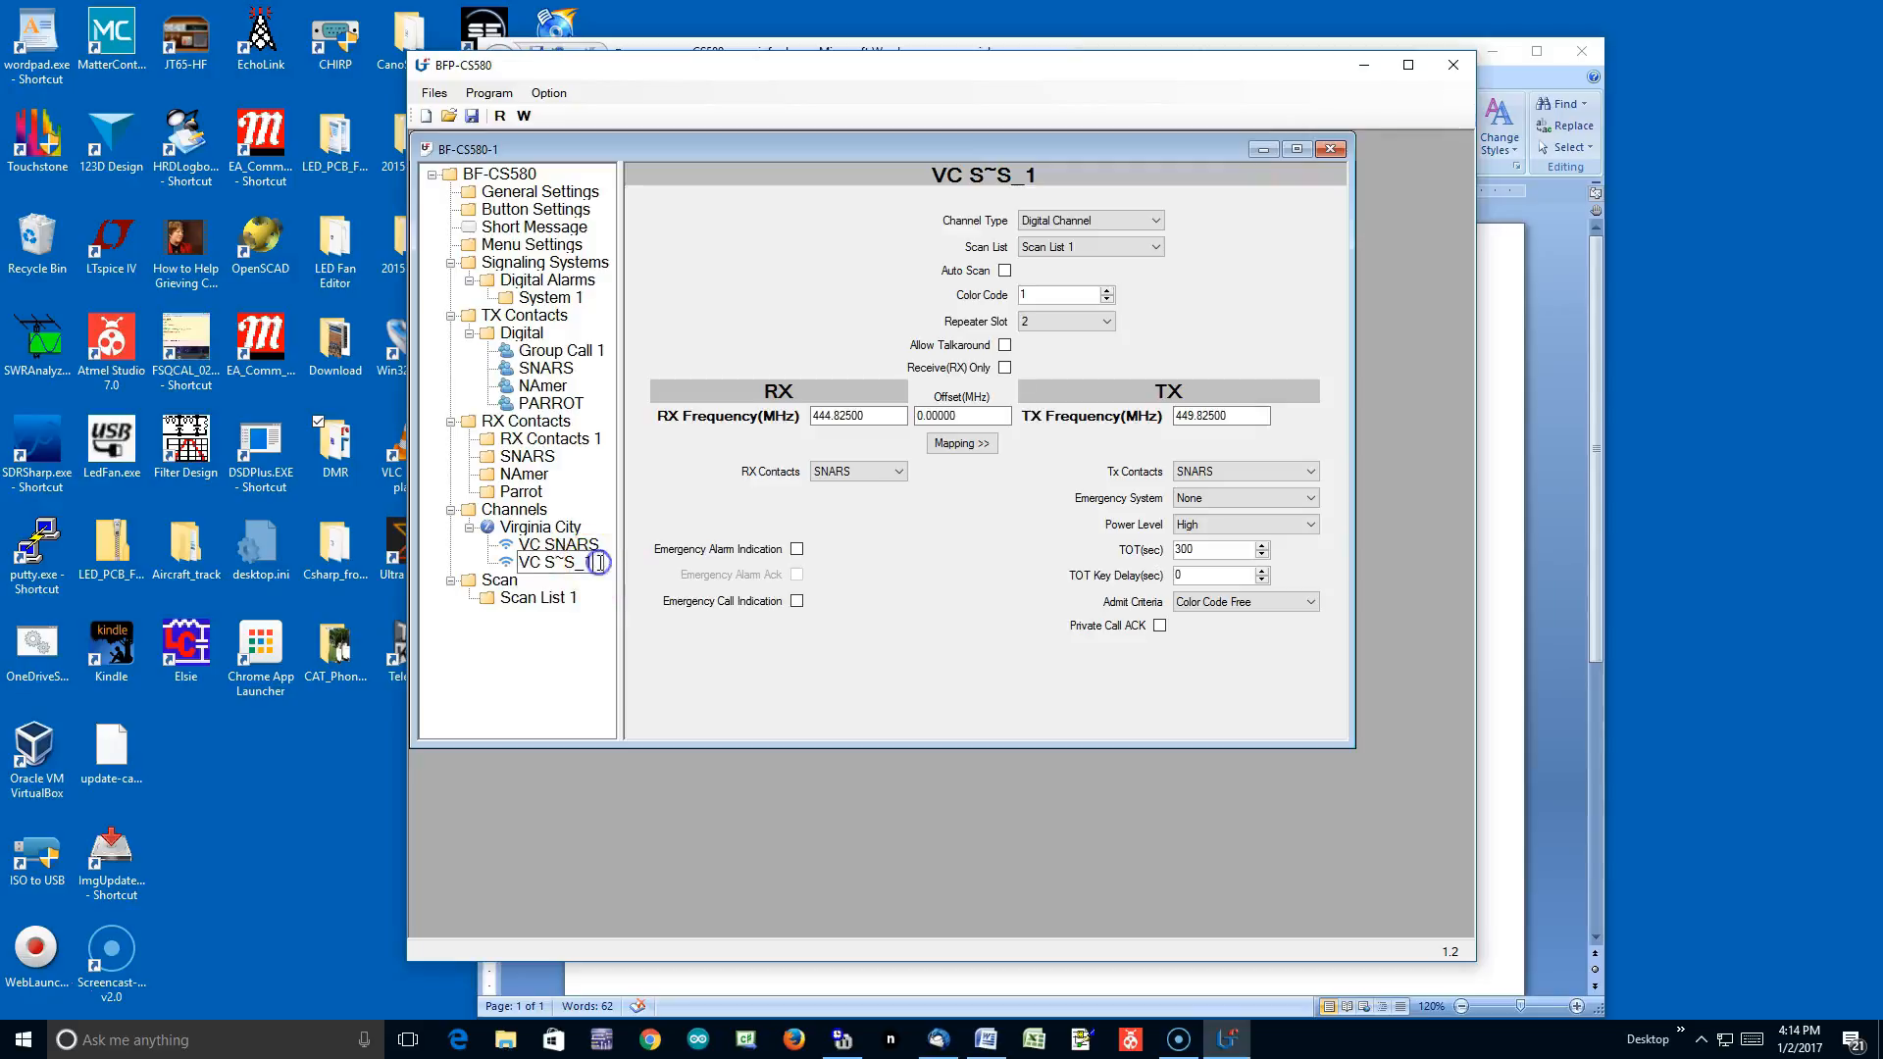
{"action": "key", "text": "BackSpace"}
{"action": "key", "text": "BackSpace"}
{"action": "key", "text": "BackSpace"}
{"action": "key", "text": "BackSpace"}
{"action": "key", "text": "BackSpace"}
{"action": "type", "text": "NAmer"}
{"action": "left_click", "coordinate": [730, 627]}
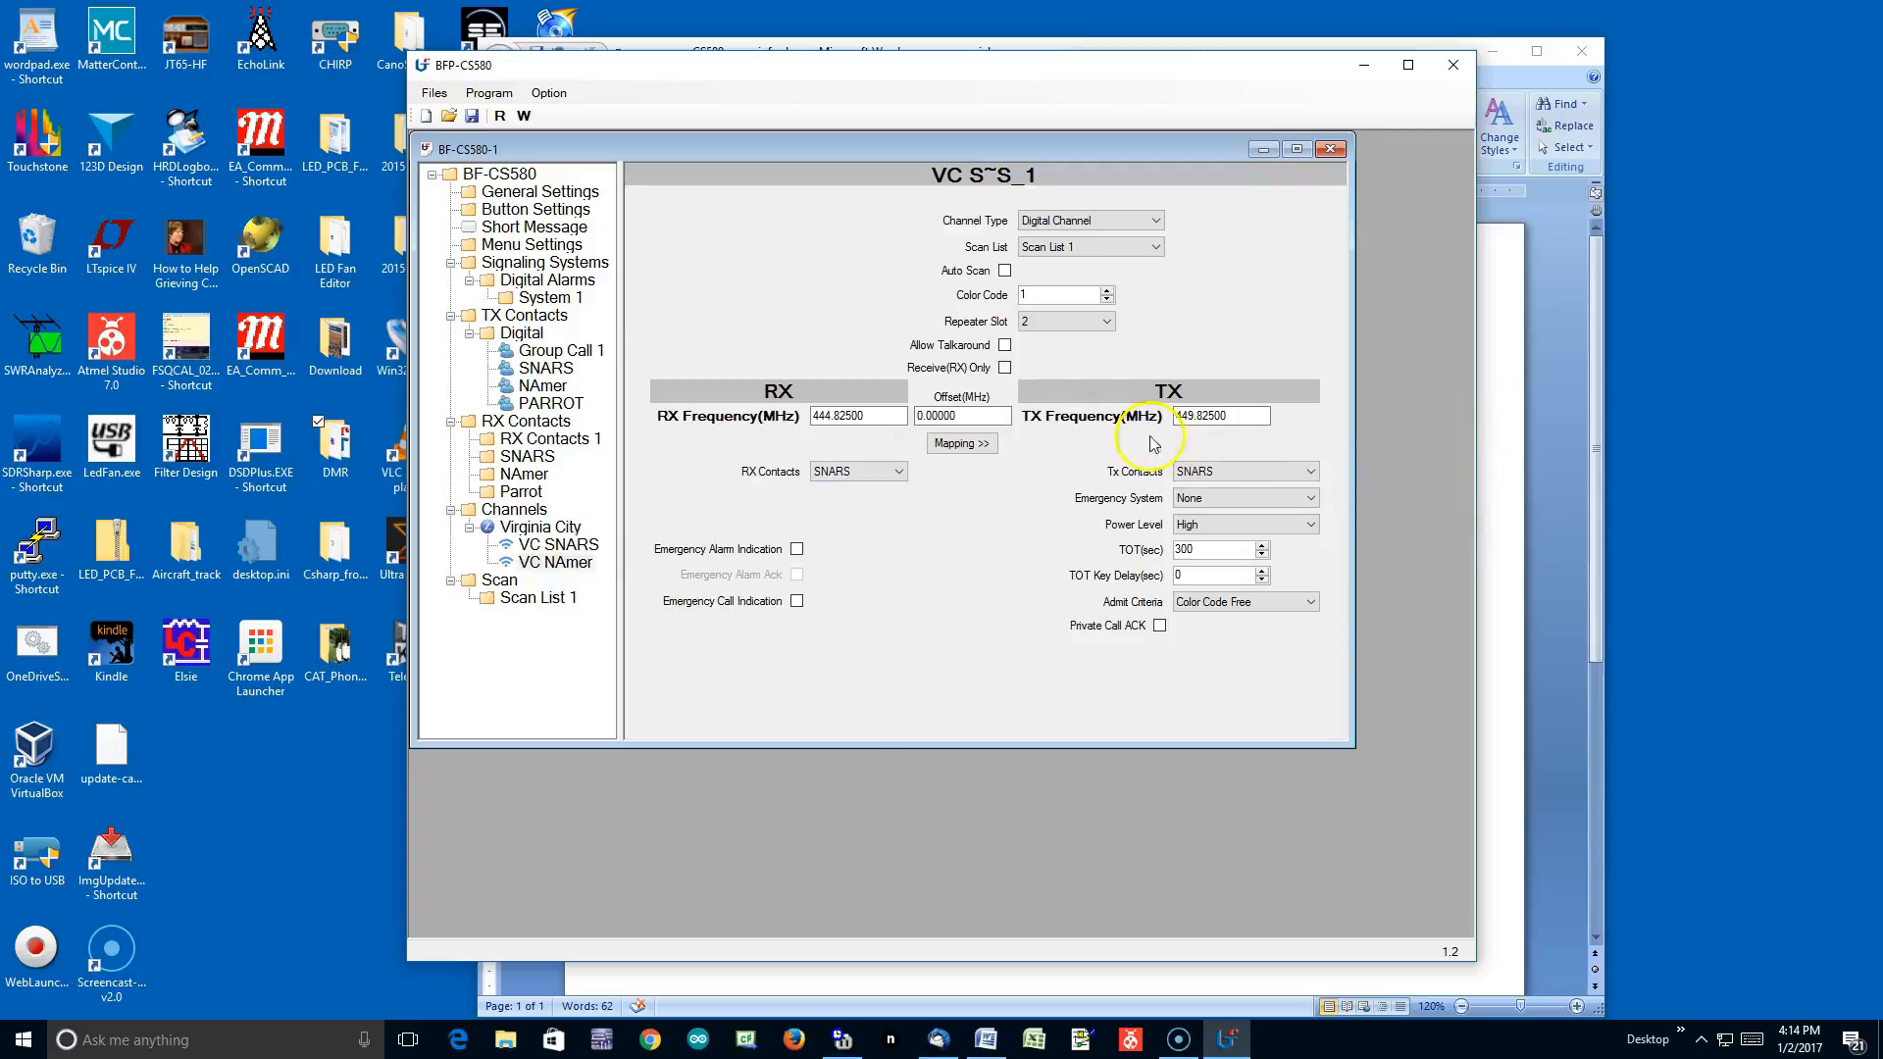
Set the VC NAmer channel's repeater slot to 1, as given for the North America talk group in the Word notes.
{"action": "left_click", "coordinate": [1511, 496]}
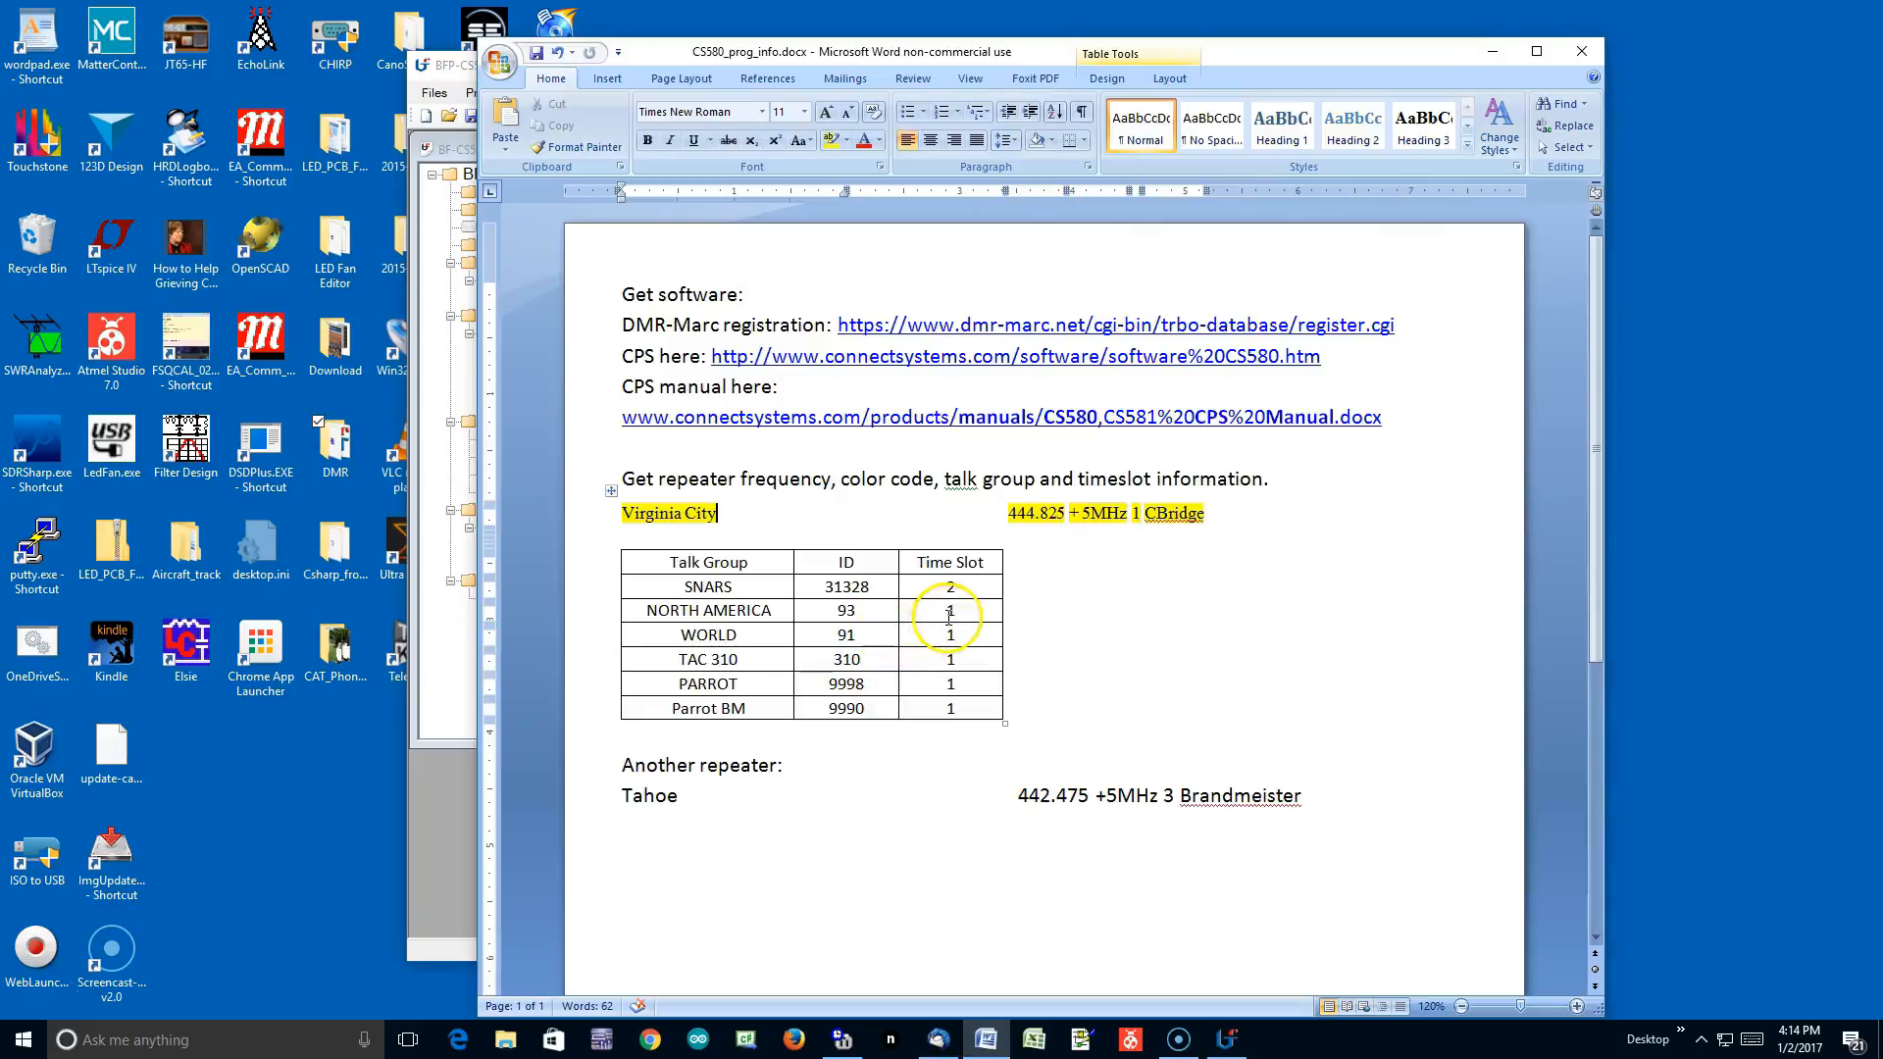
{"action": "left_click", "coordinate": [454, 827]}
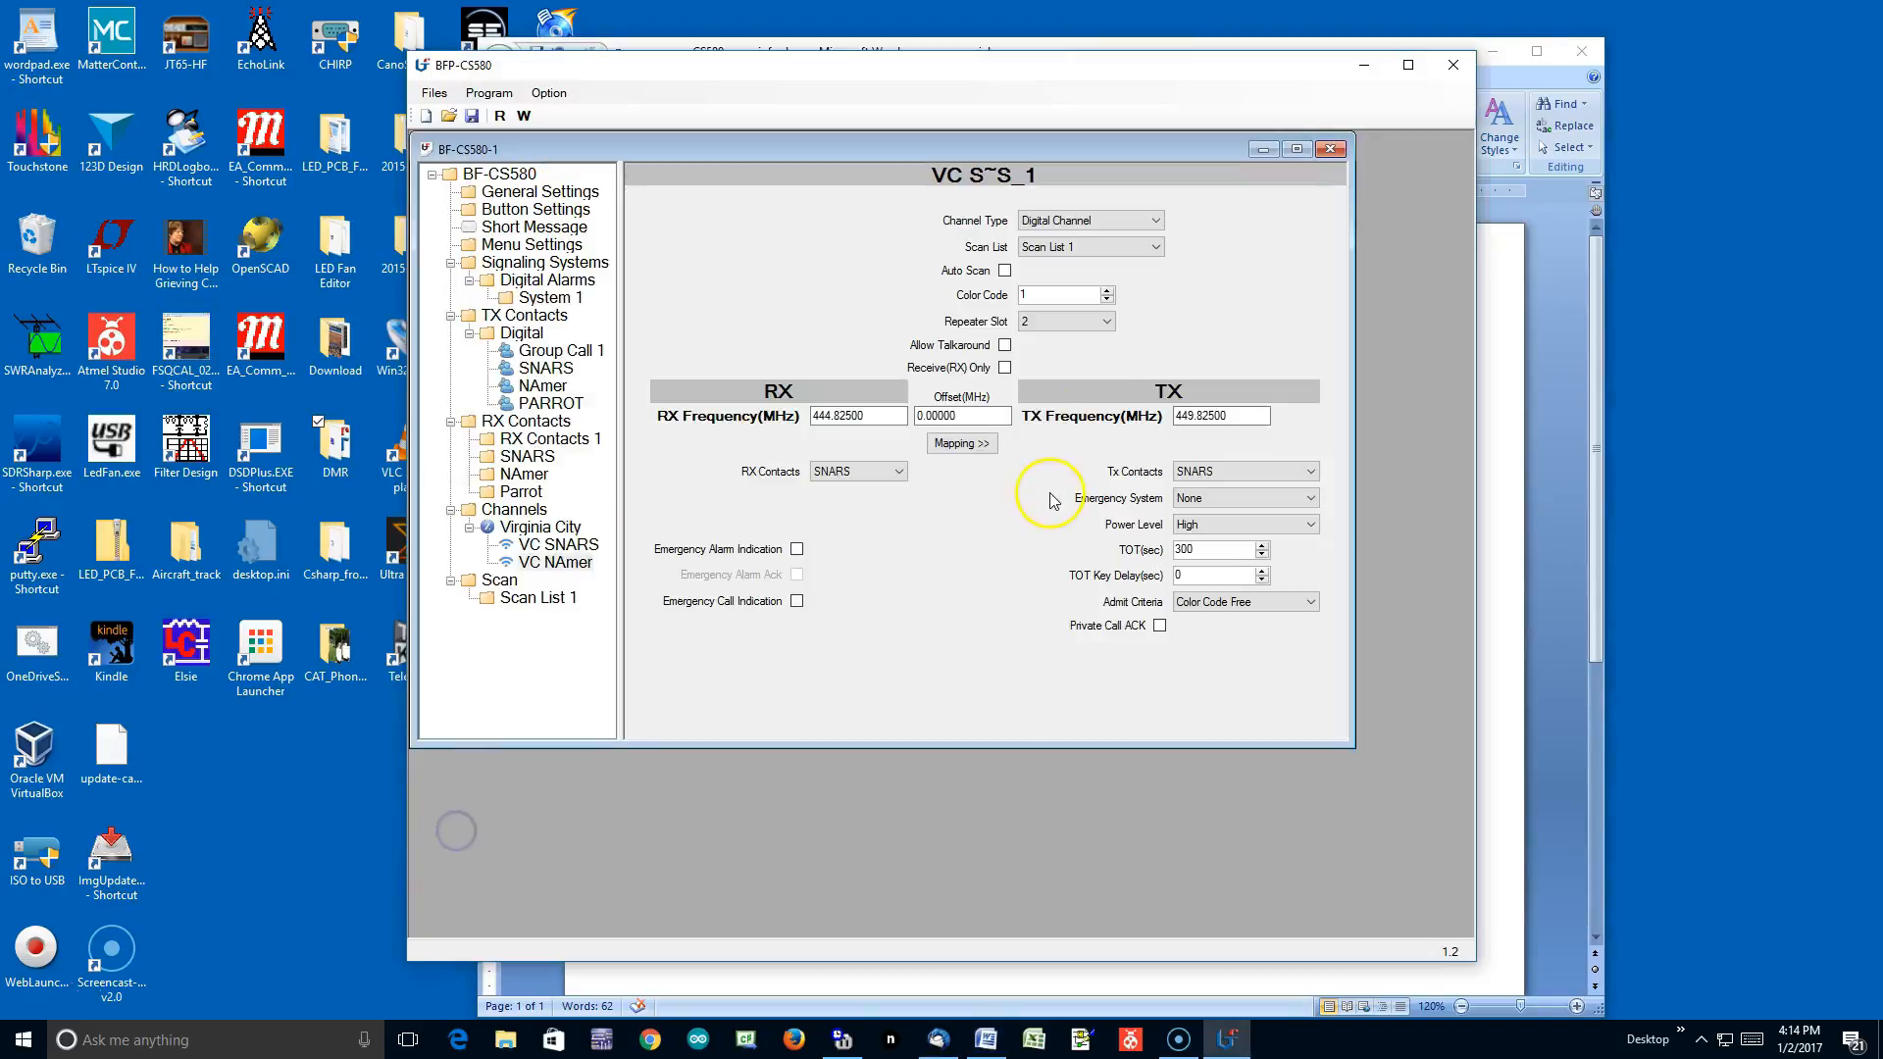
{"action": "left_click", "coordinate": [1107, 324]}
{"action": "left_click", "coordinate": [1093, 339]}
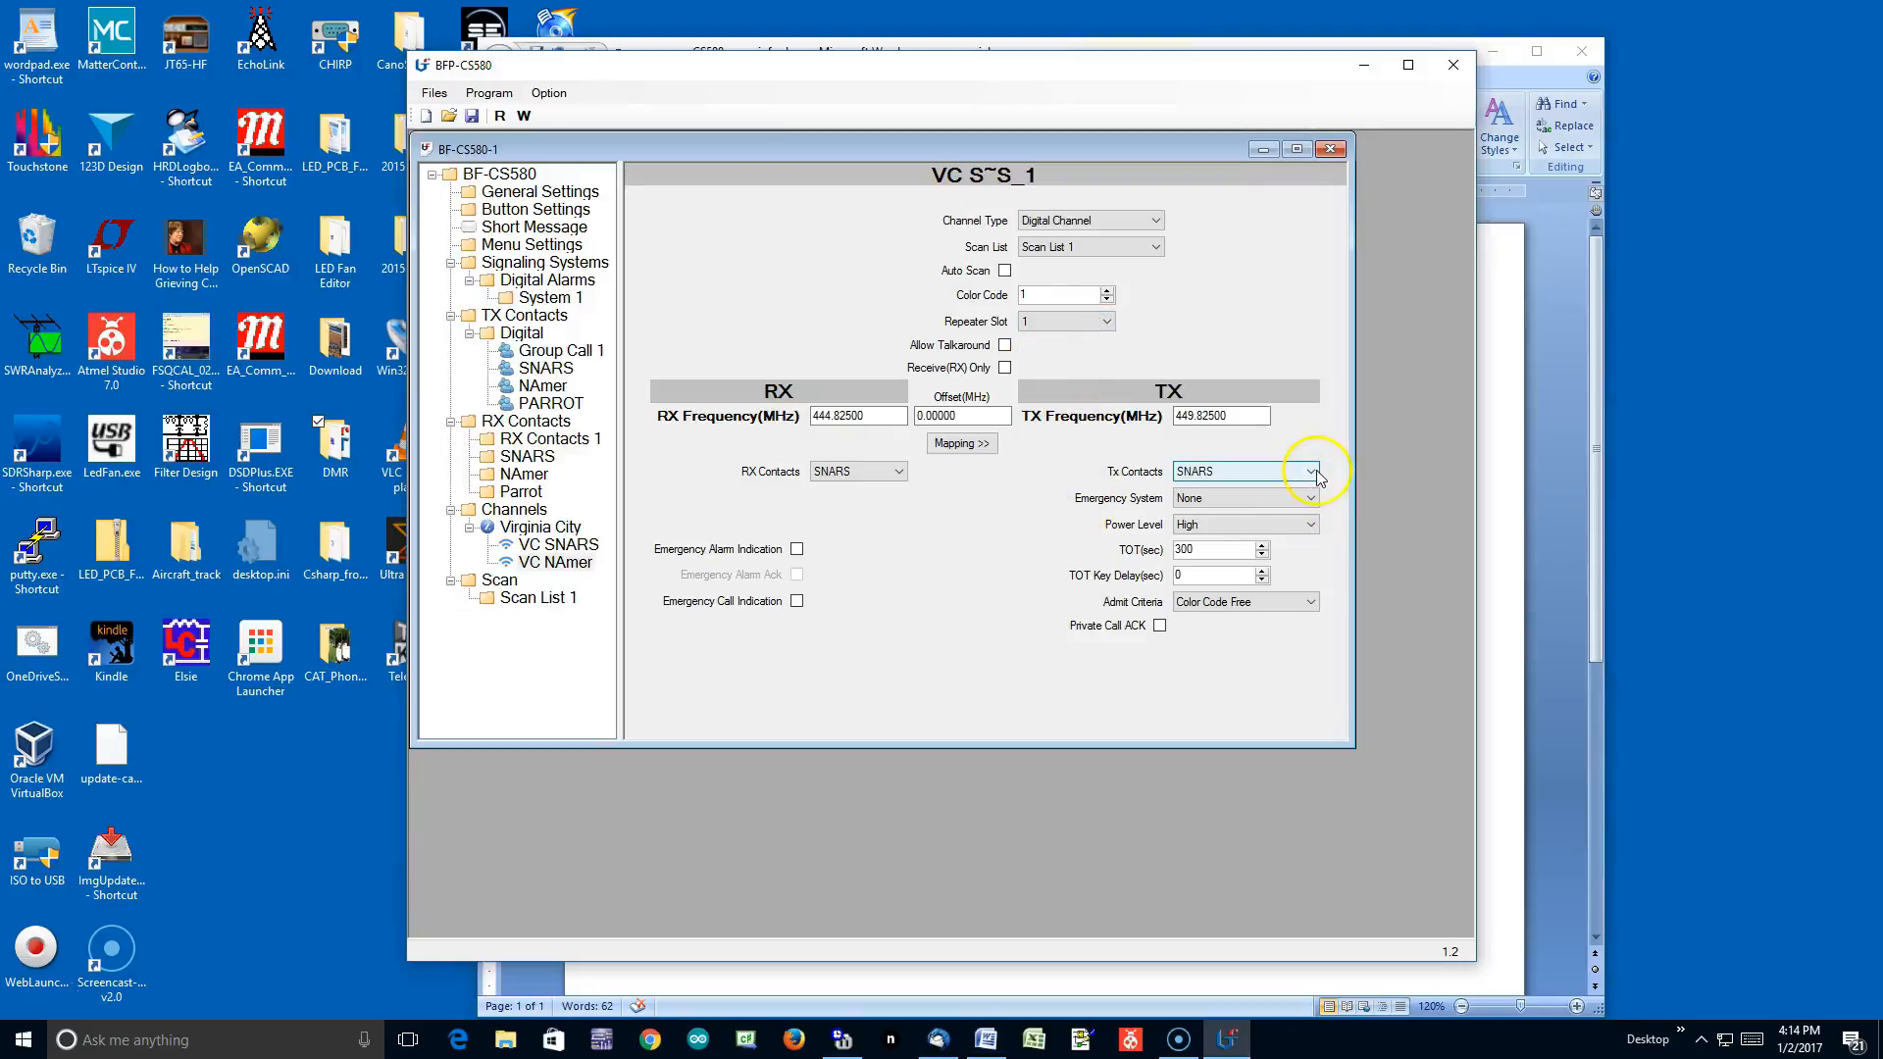
Assign NAmer as both the TX contact and the RX contacts list of the VC NAmer channel.
{"action": "left_click", "coordinate": [1311, 472]}
{"action": "left_click", "coordinate": [1262, 529]}
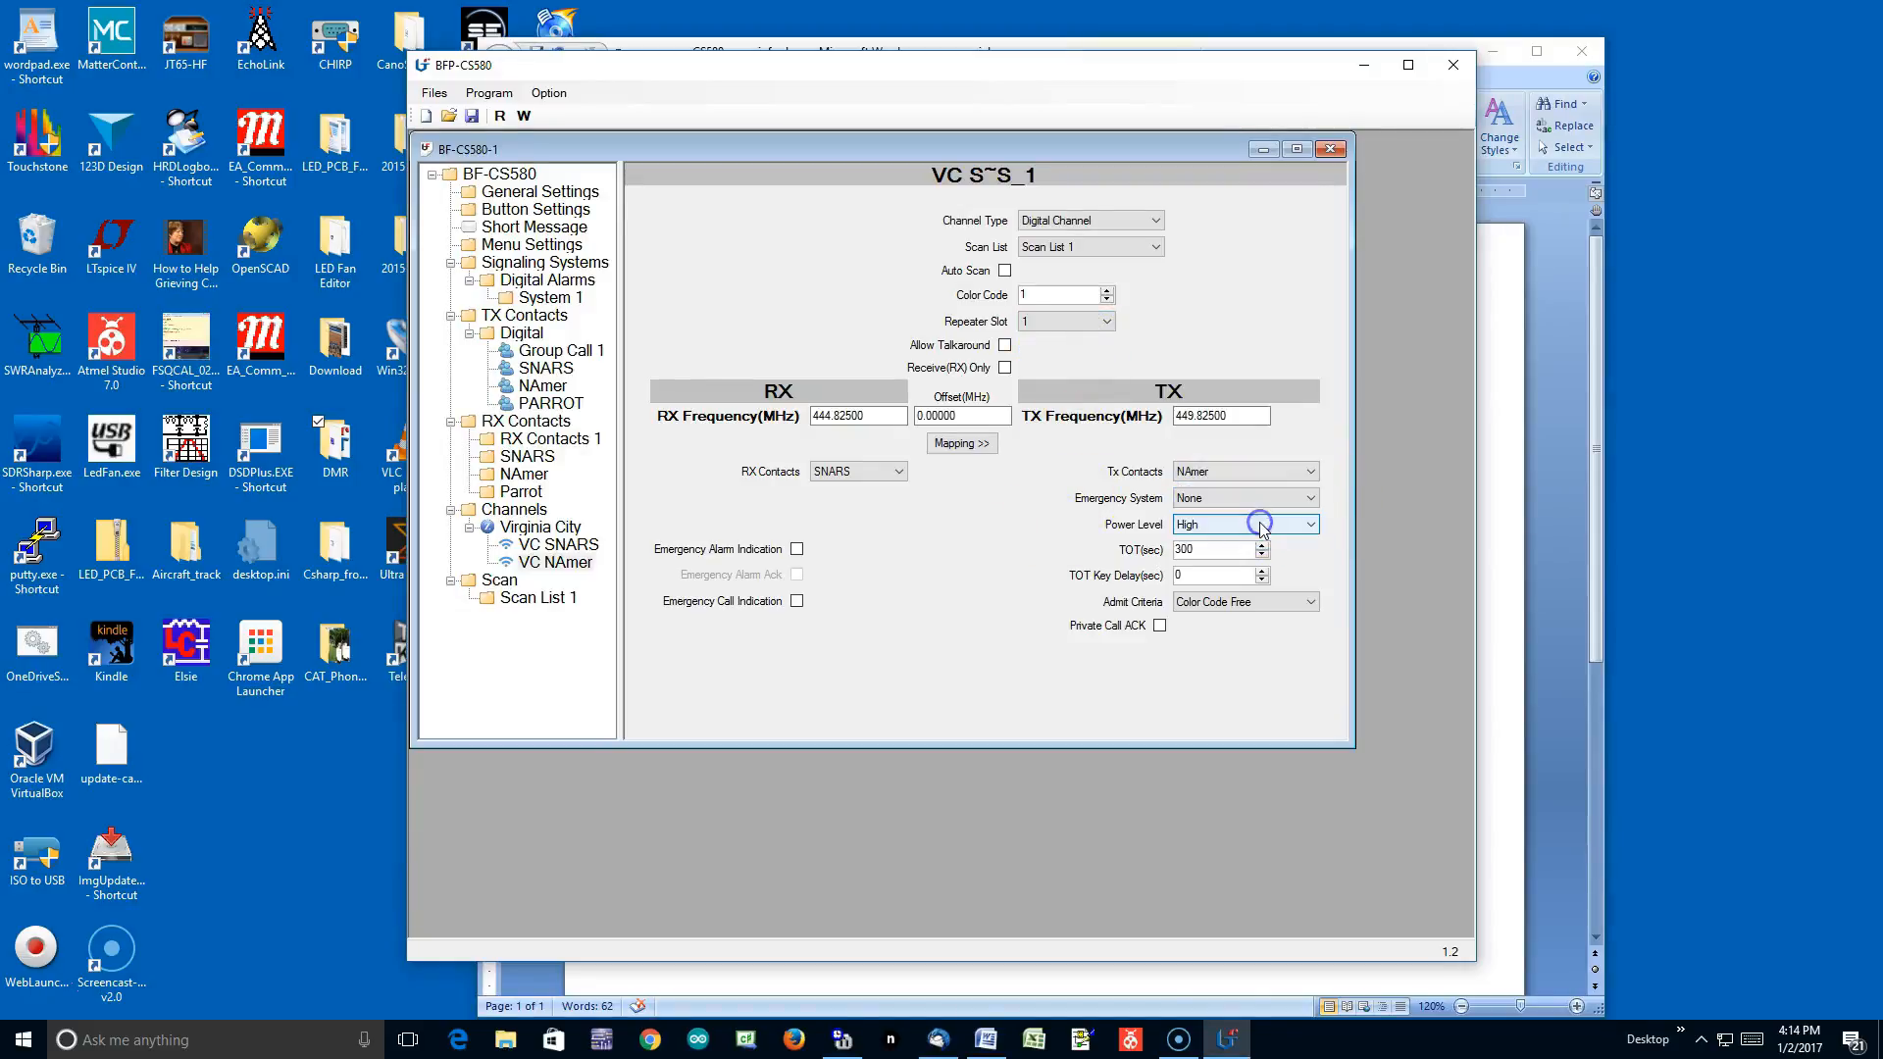
{"action": "left_click", "coordinate": [899, 472]}
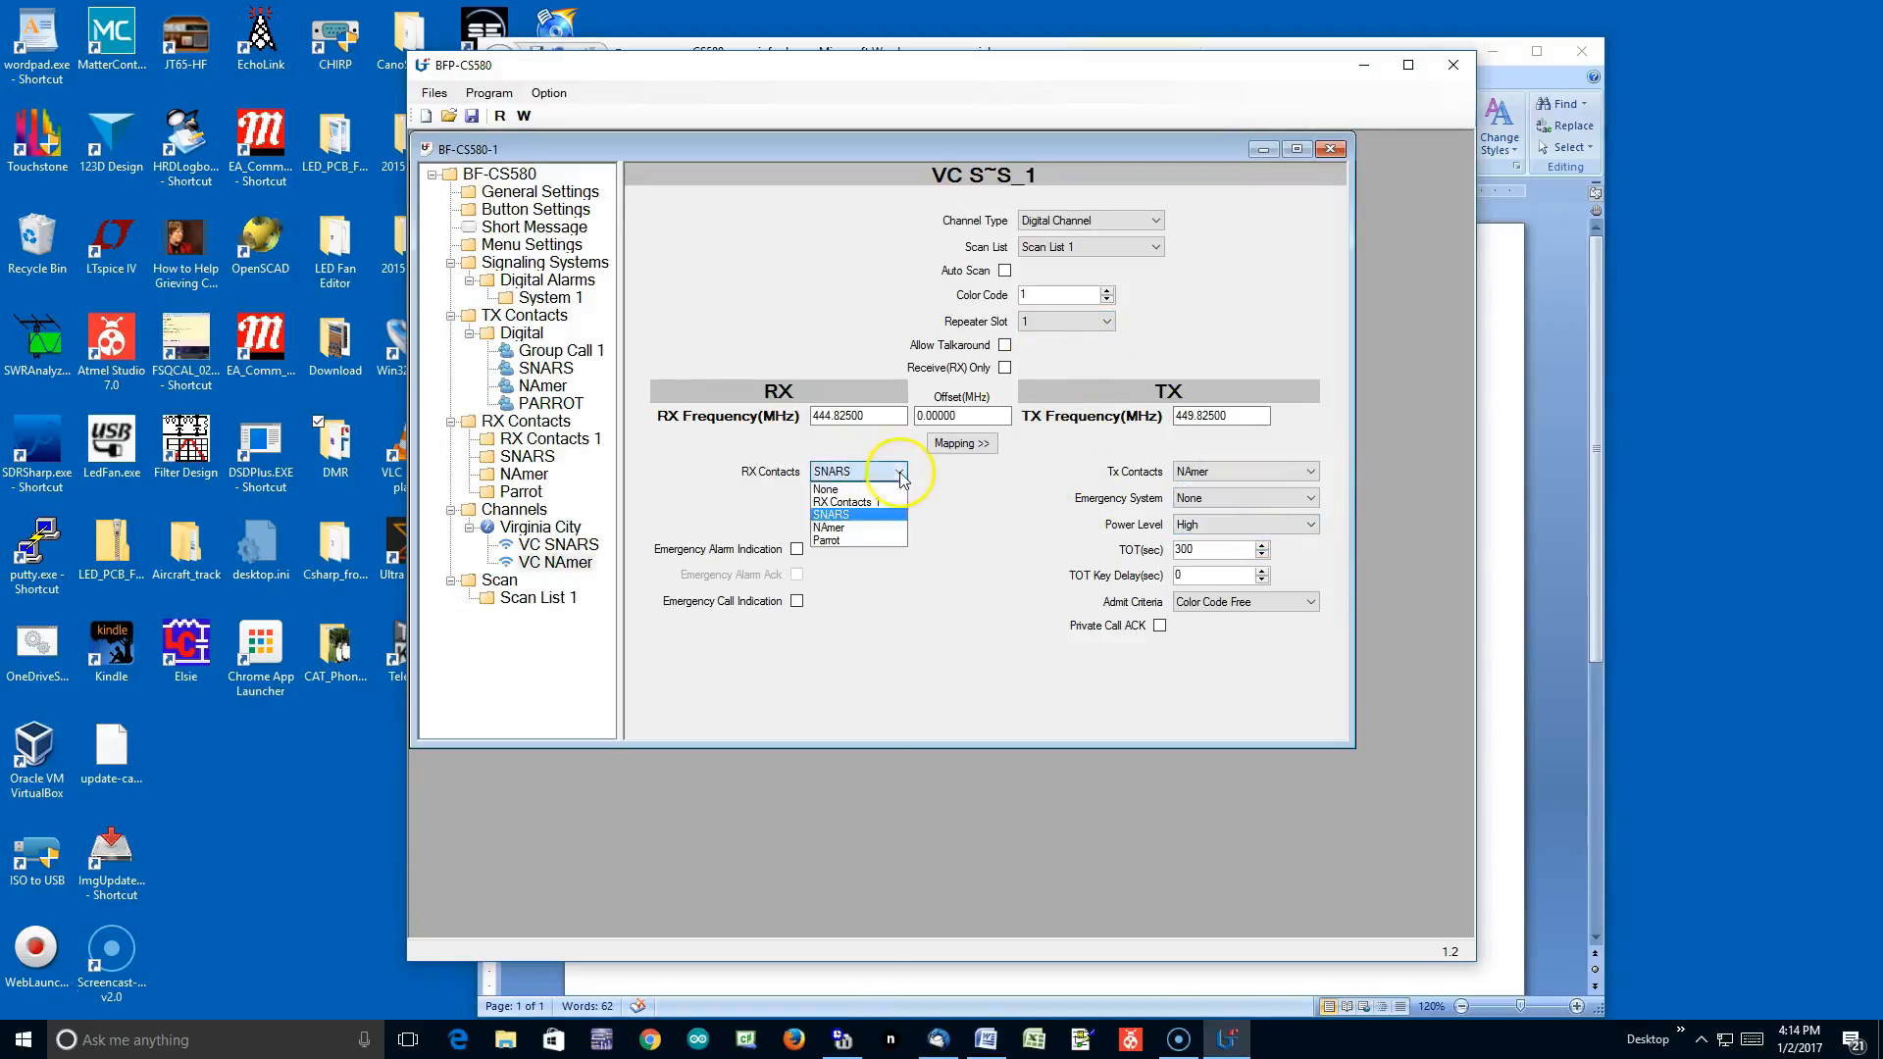
{"action": "left_click", "coordinate": [871, 528]}
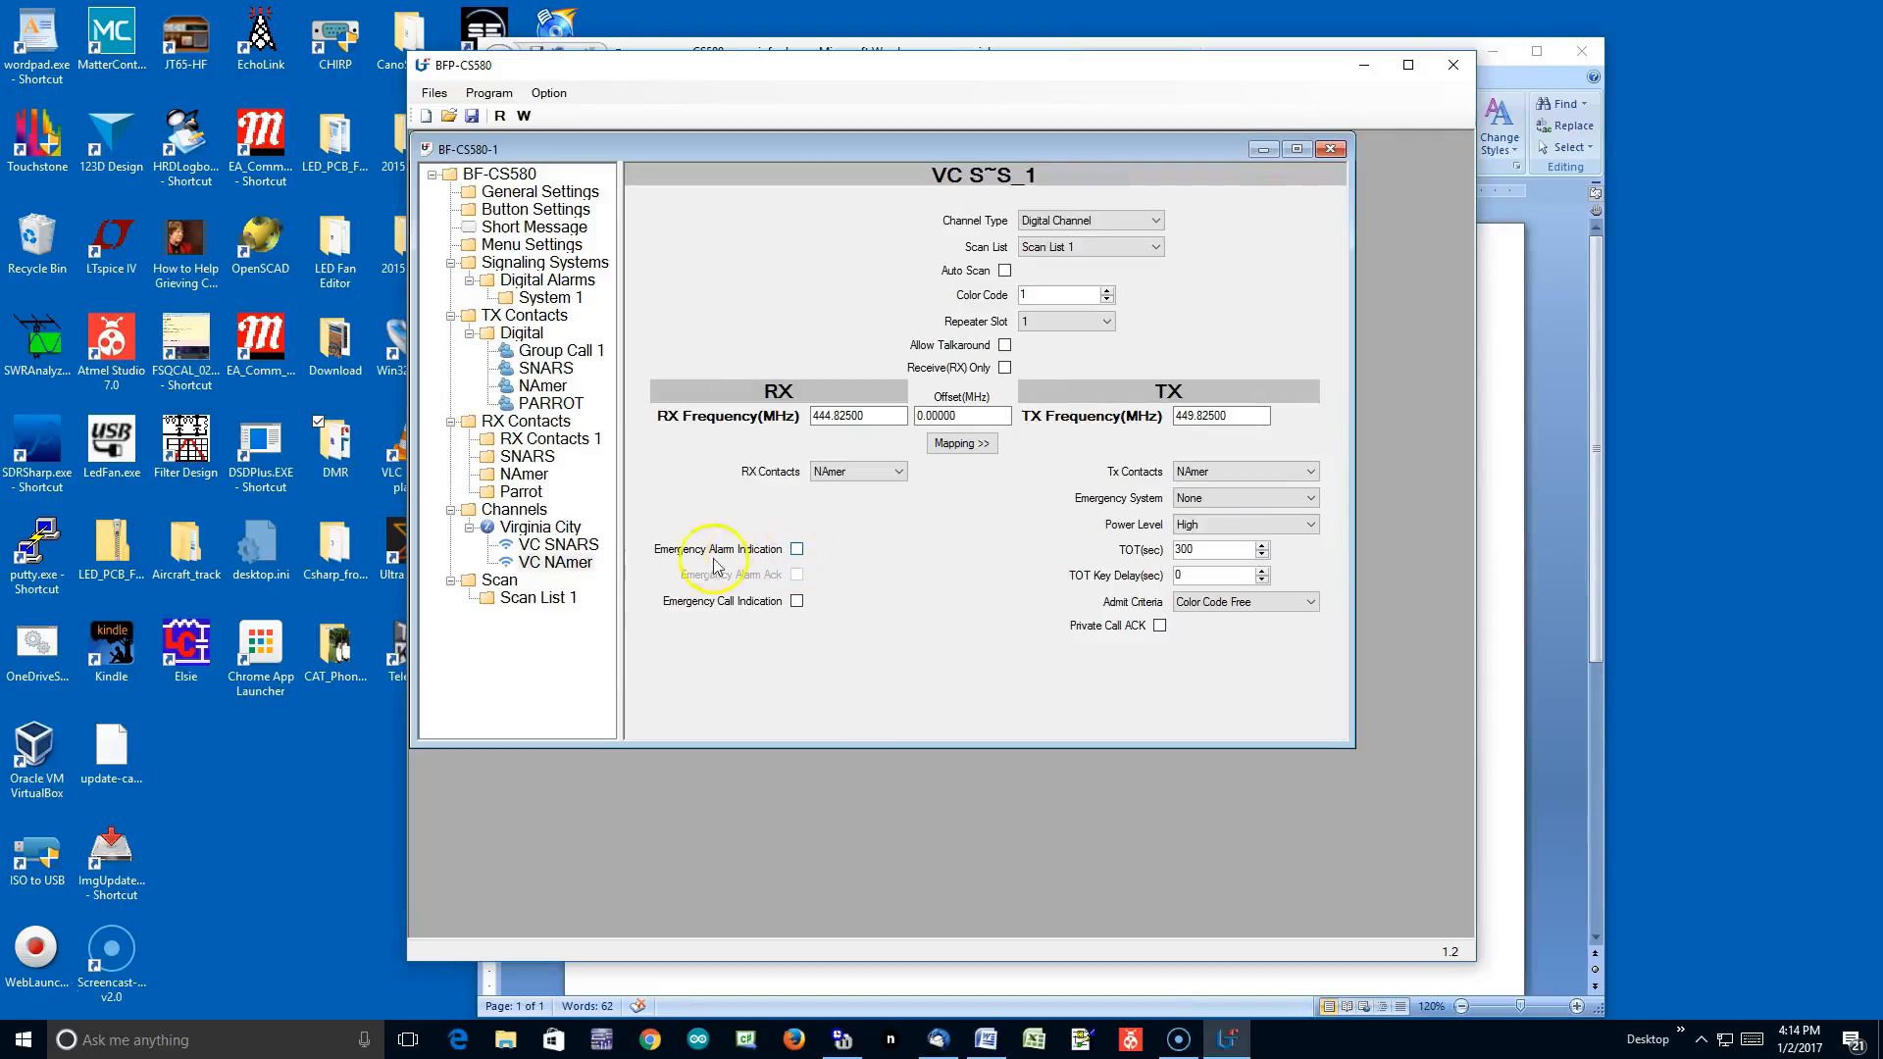
Paste another copy of VC SNARS into the Virginia City zone and rename it VC Parrot.
{"action": "right_click", "coordinate": [548, 531]}
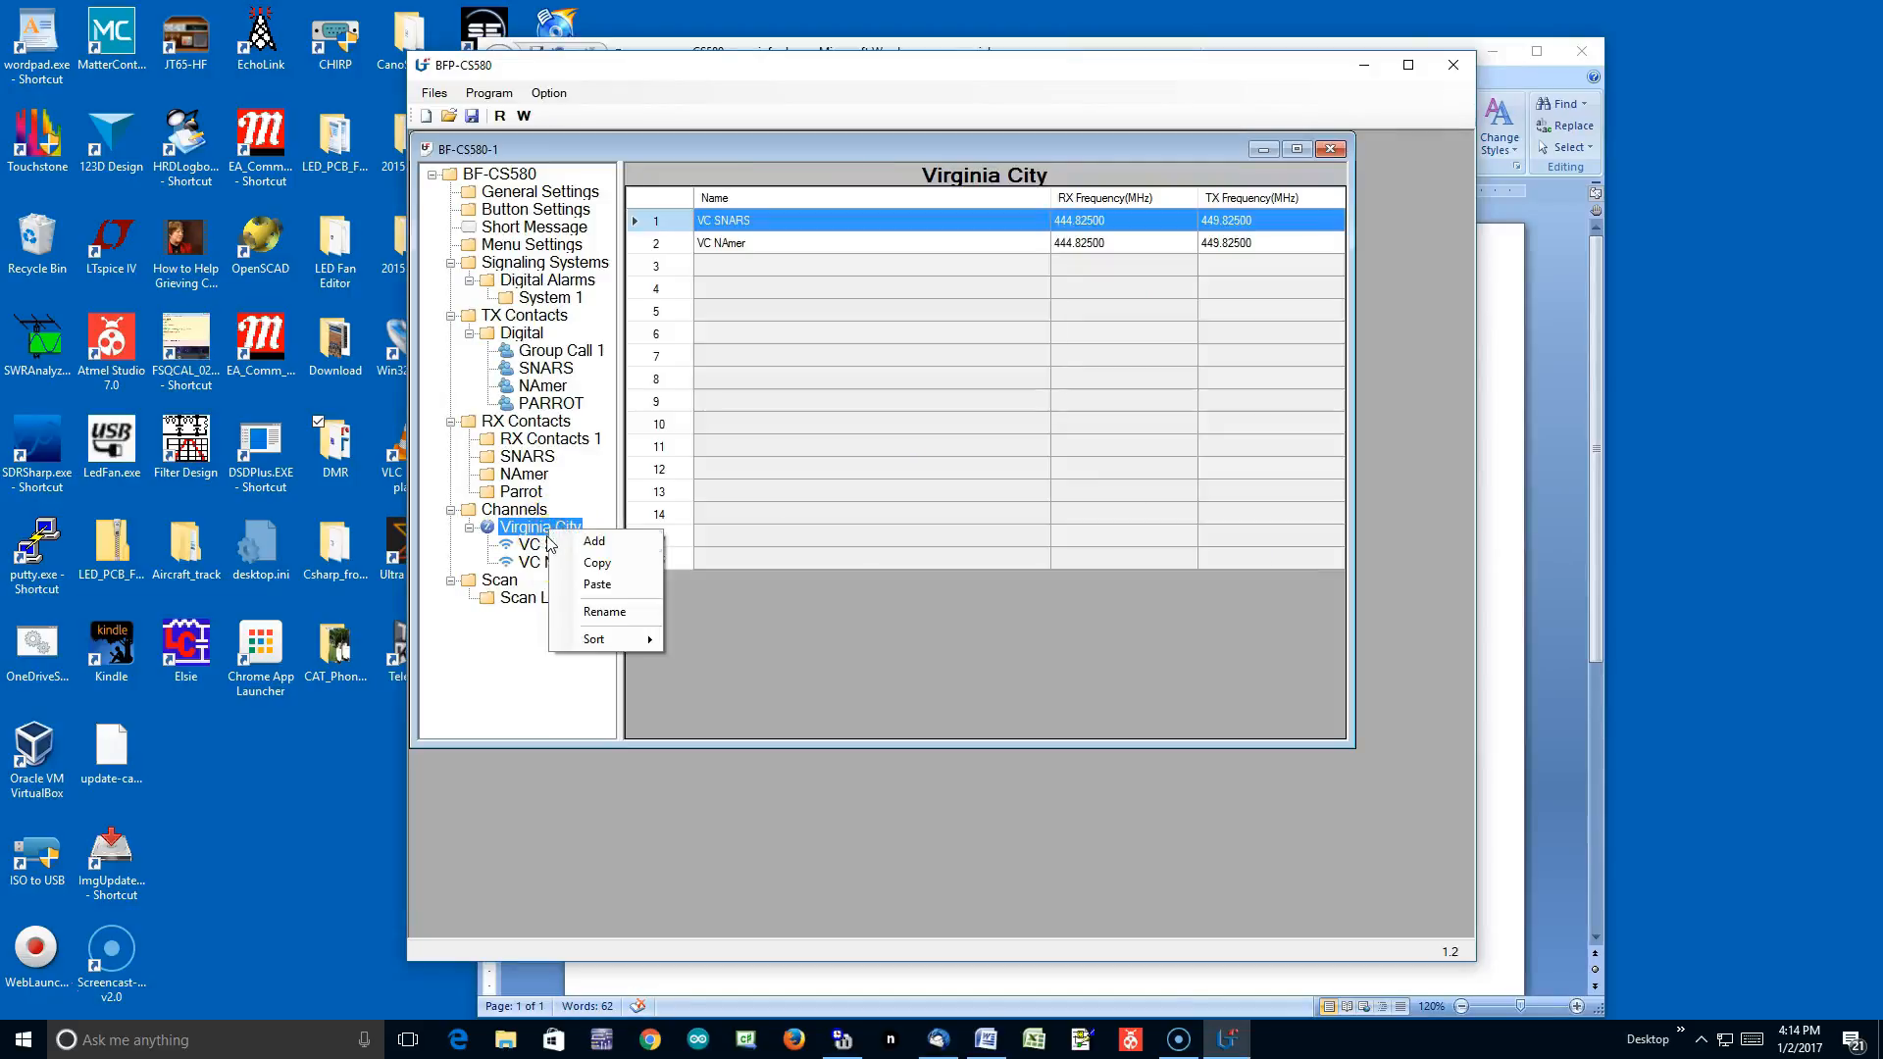
{"action": "left_click", "coordinate": [600, 585]}
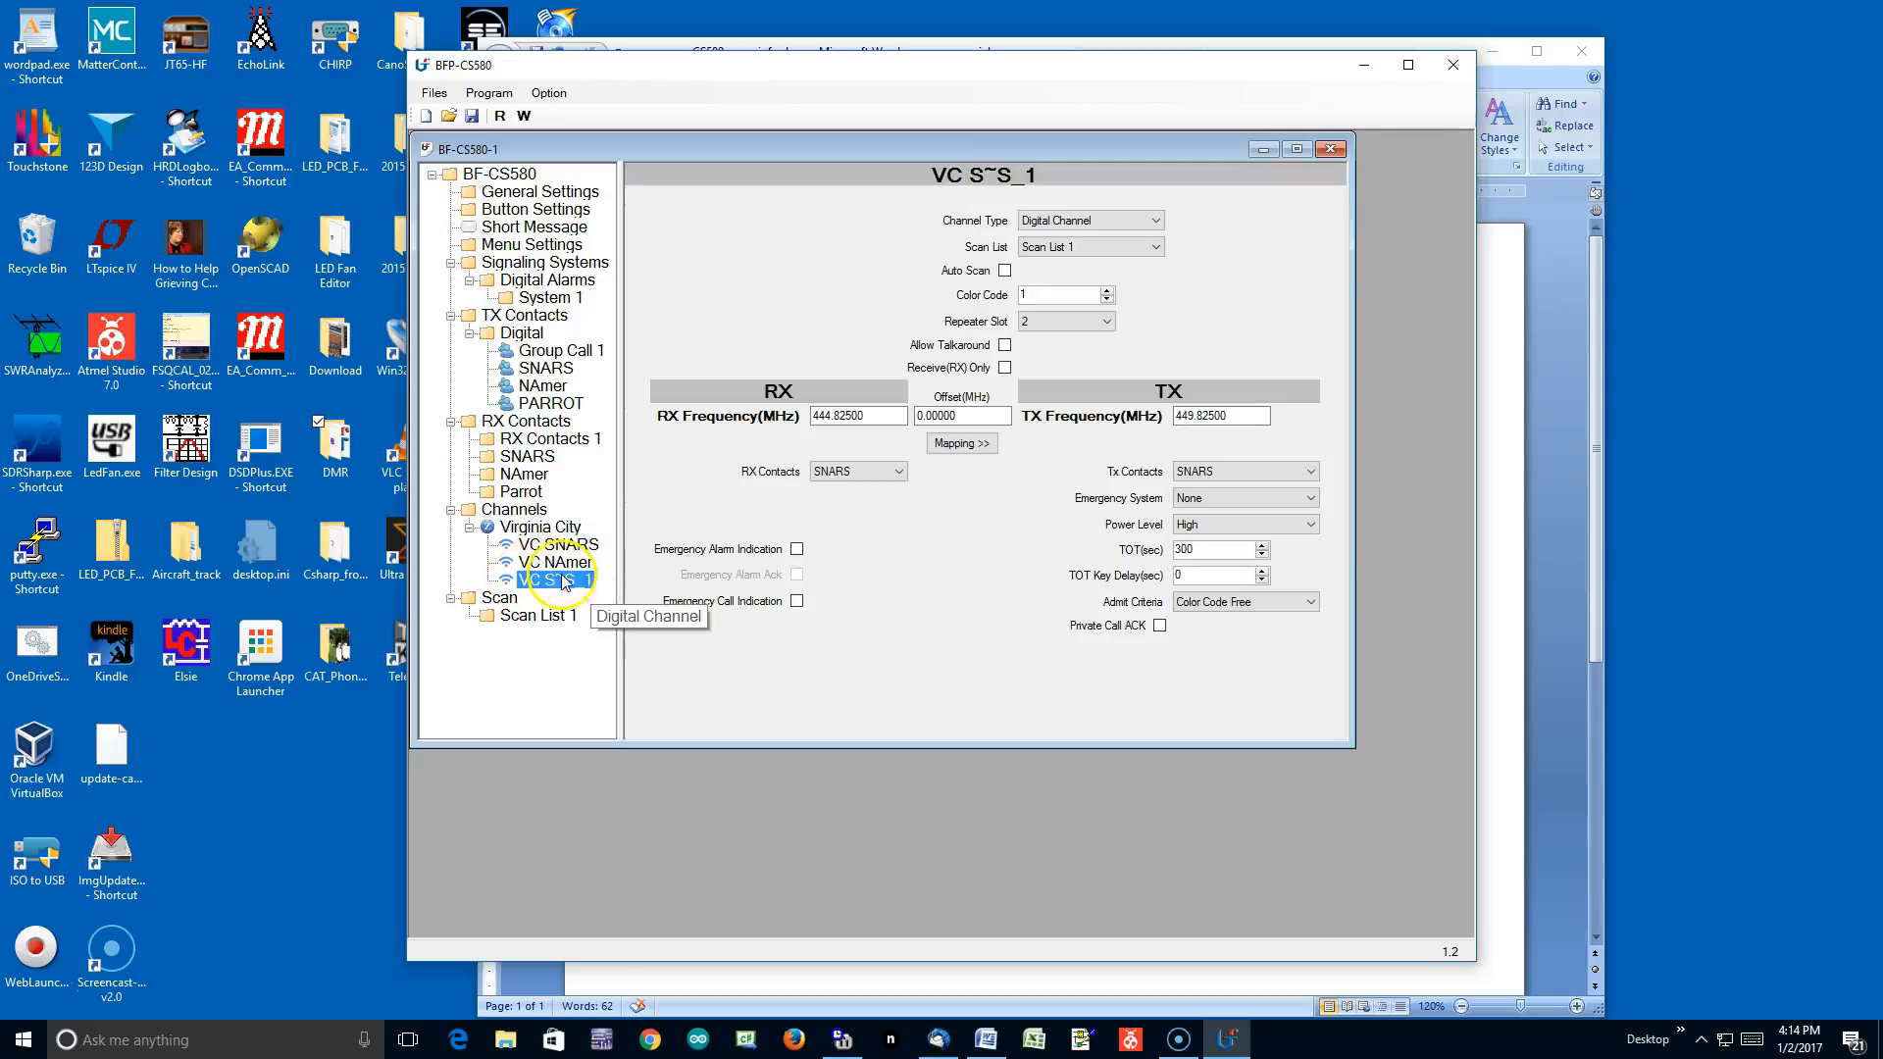
{"action": "right_click", "coordinate": [579, 585]}
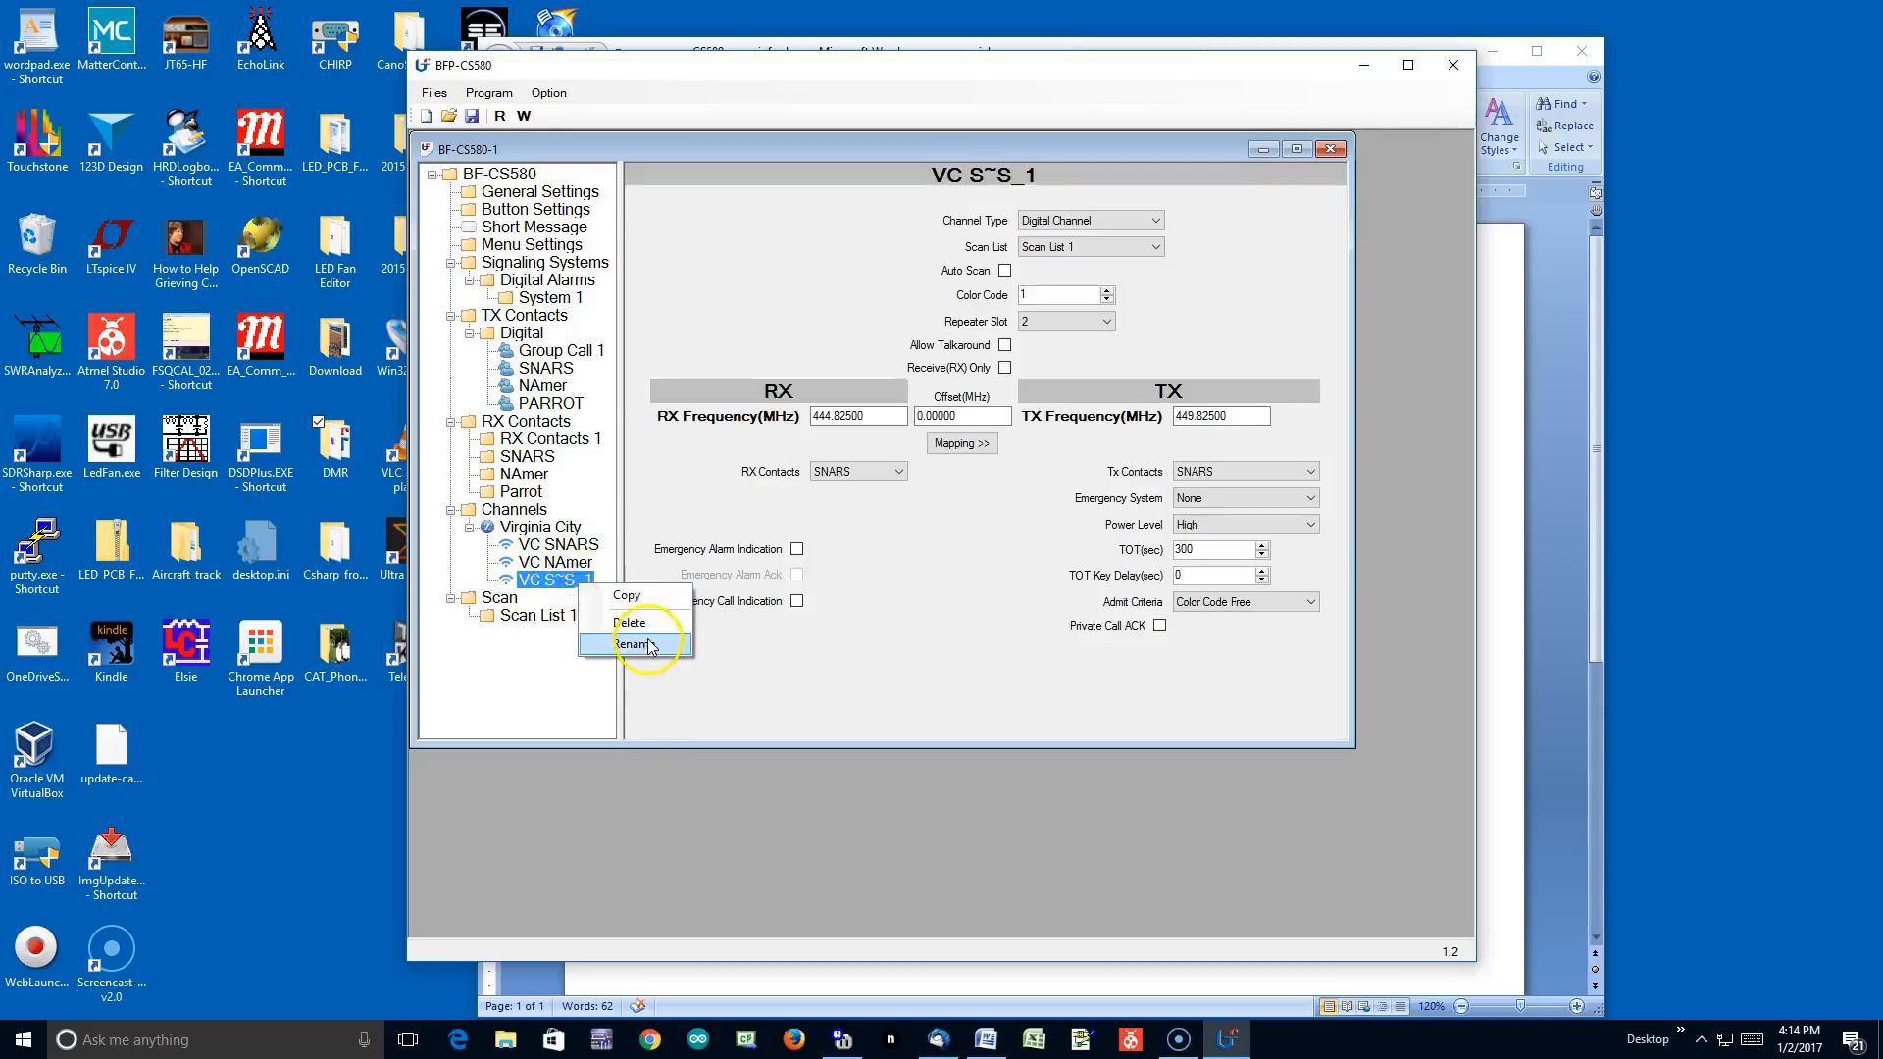
{"action": "left_click", "coordinate": [633, 644]}
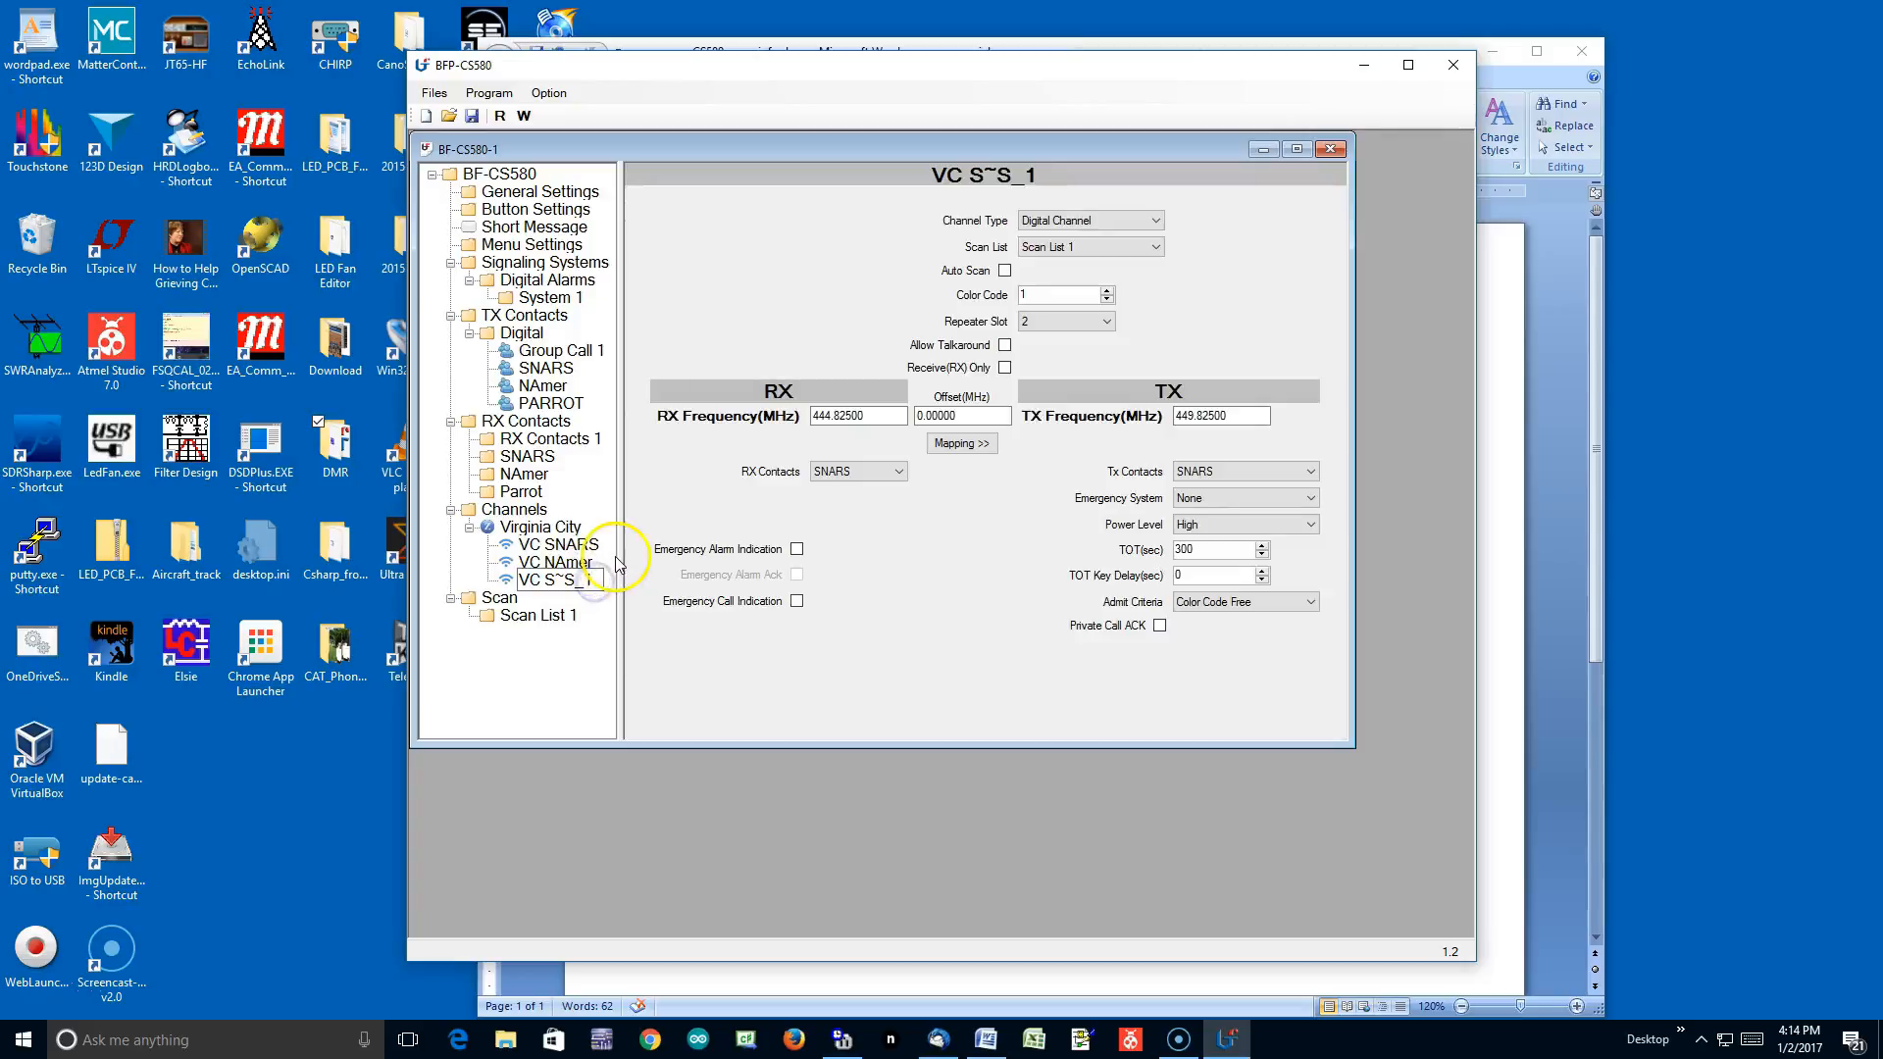
{"action": "key", "text": "BackSpace"}
{"action": "key", "text": "BackSpace"}
{"action": "key", "text": "BackSpace"}
{"action": "key", "text": "BackSpace"}
{"action": "key", "text": "BackSpace"}
{"action": "type", "text": "Parrot"}
{"action": "left_click", "coordinate": [912, 716]}
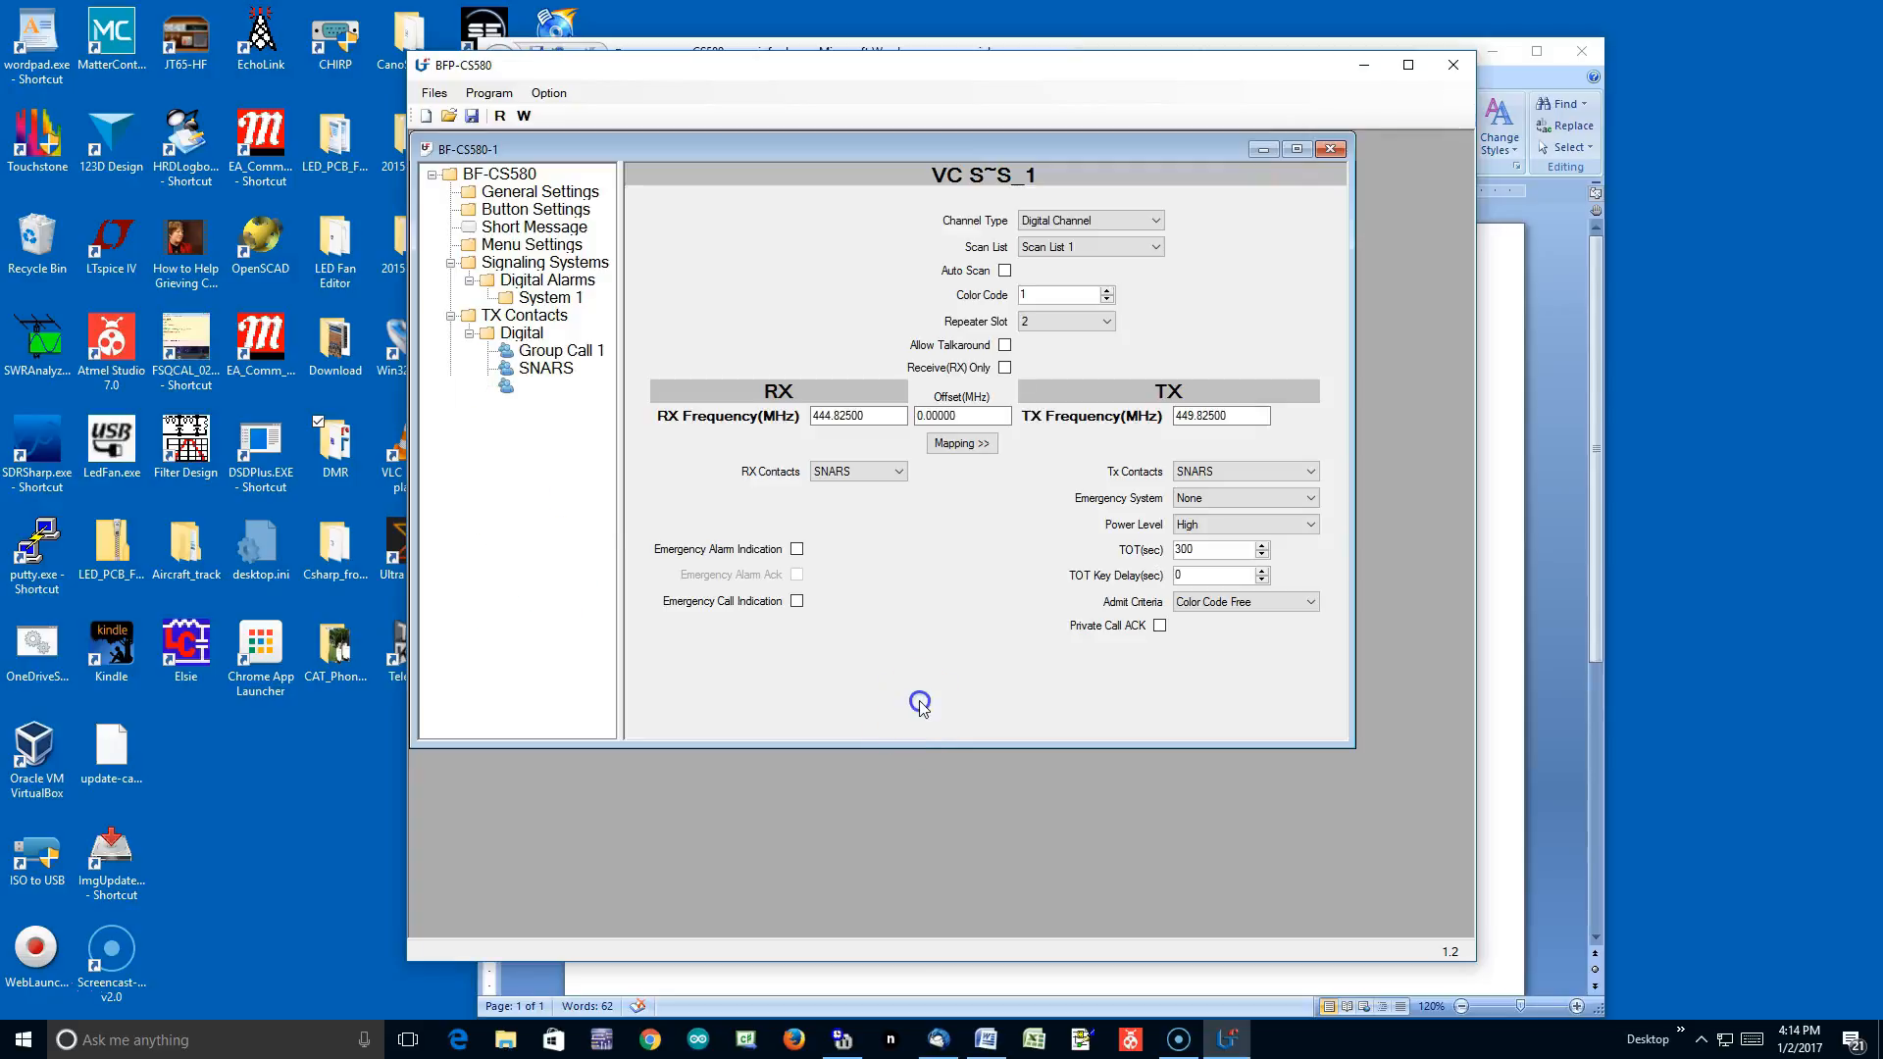
Set the VC Parrot channel's repeater slot to 1 and its TX contact to PARROT.
{"action": "left_click", "coordinate": [1094, 325]}
{"action": "left_click", "coordinate": [1097, 340]}
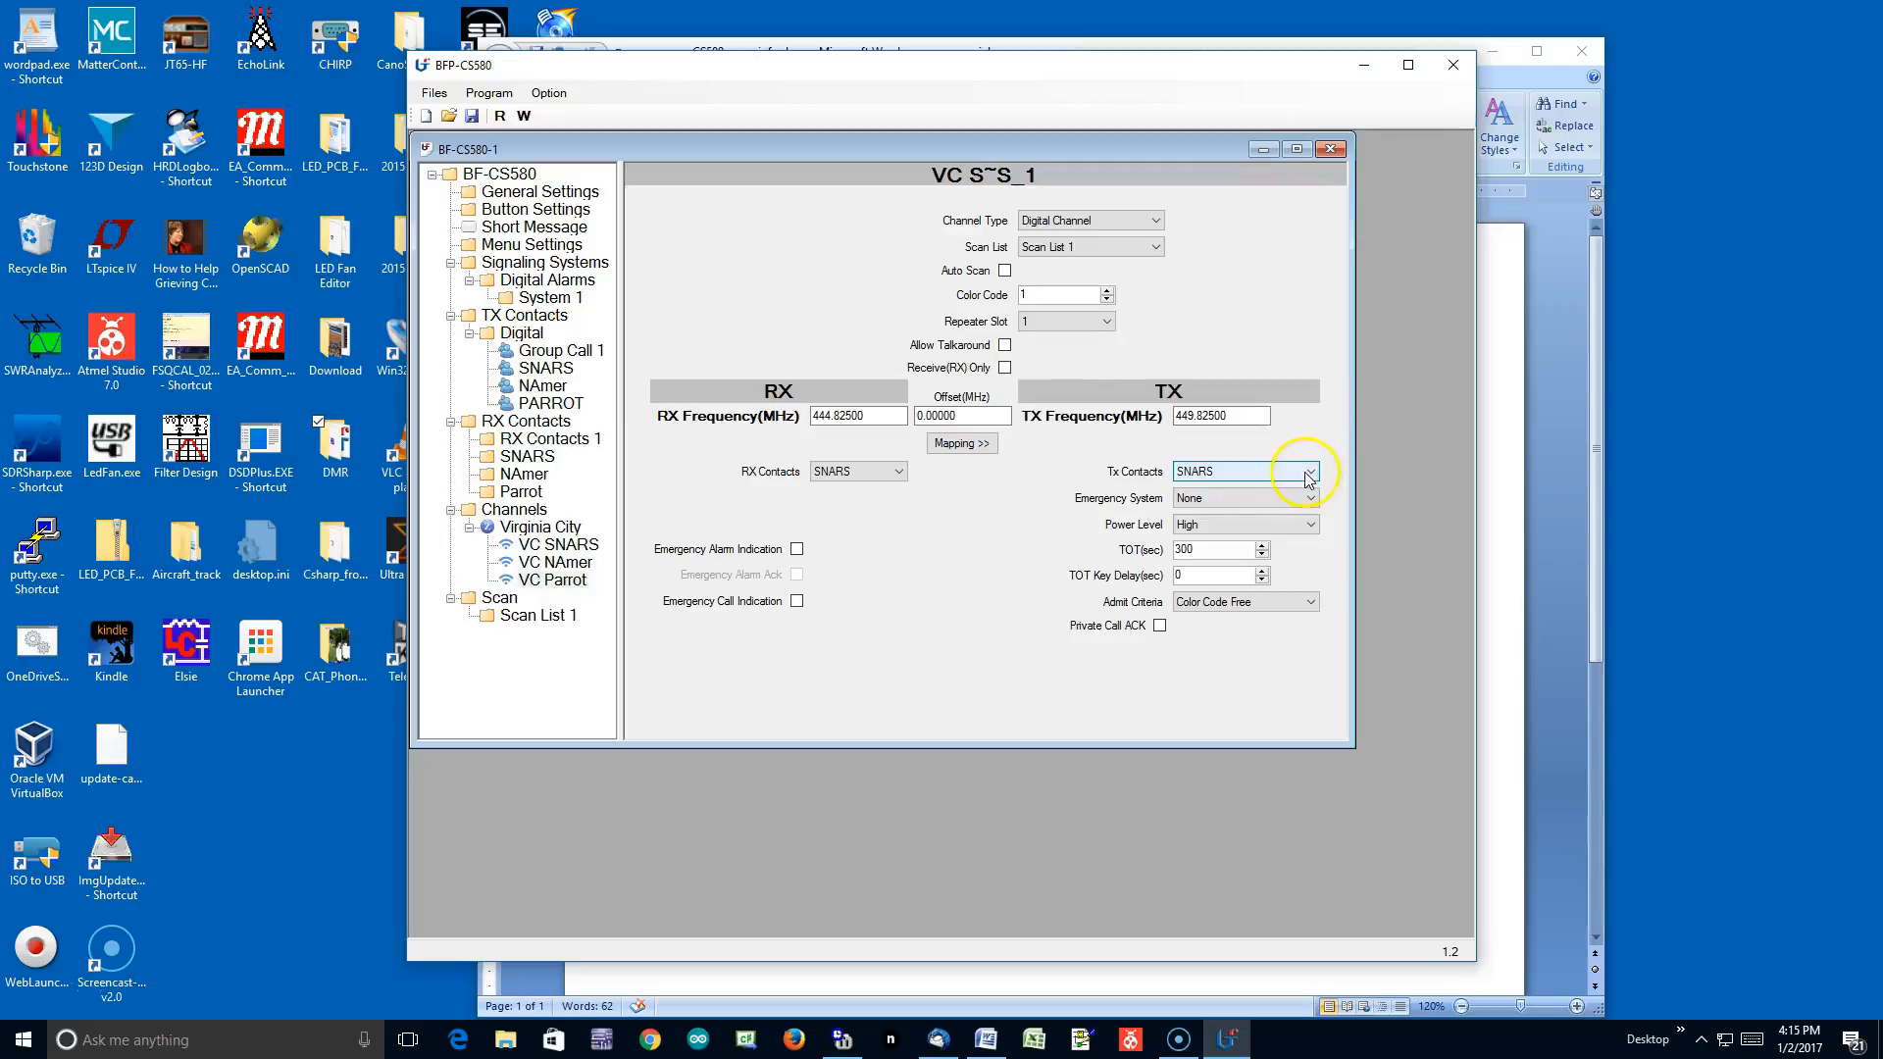
{"action": "left_click", "coordinate": [1307, 475]}
{"action": "left_click", "coordinate": [1281, 540]}
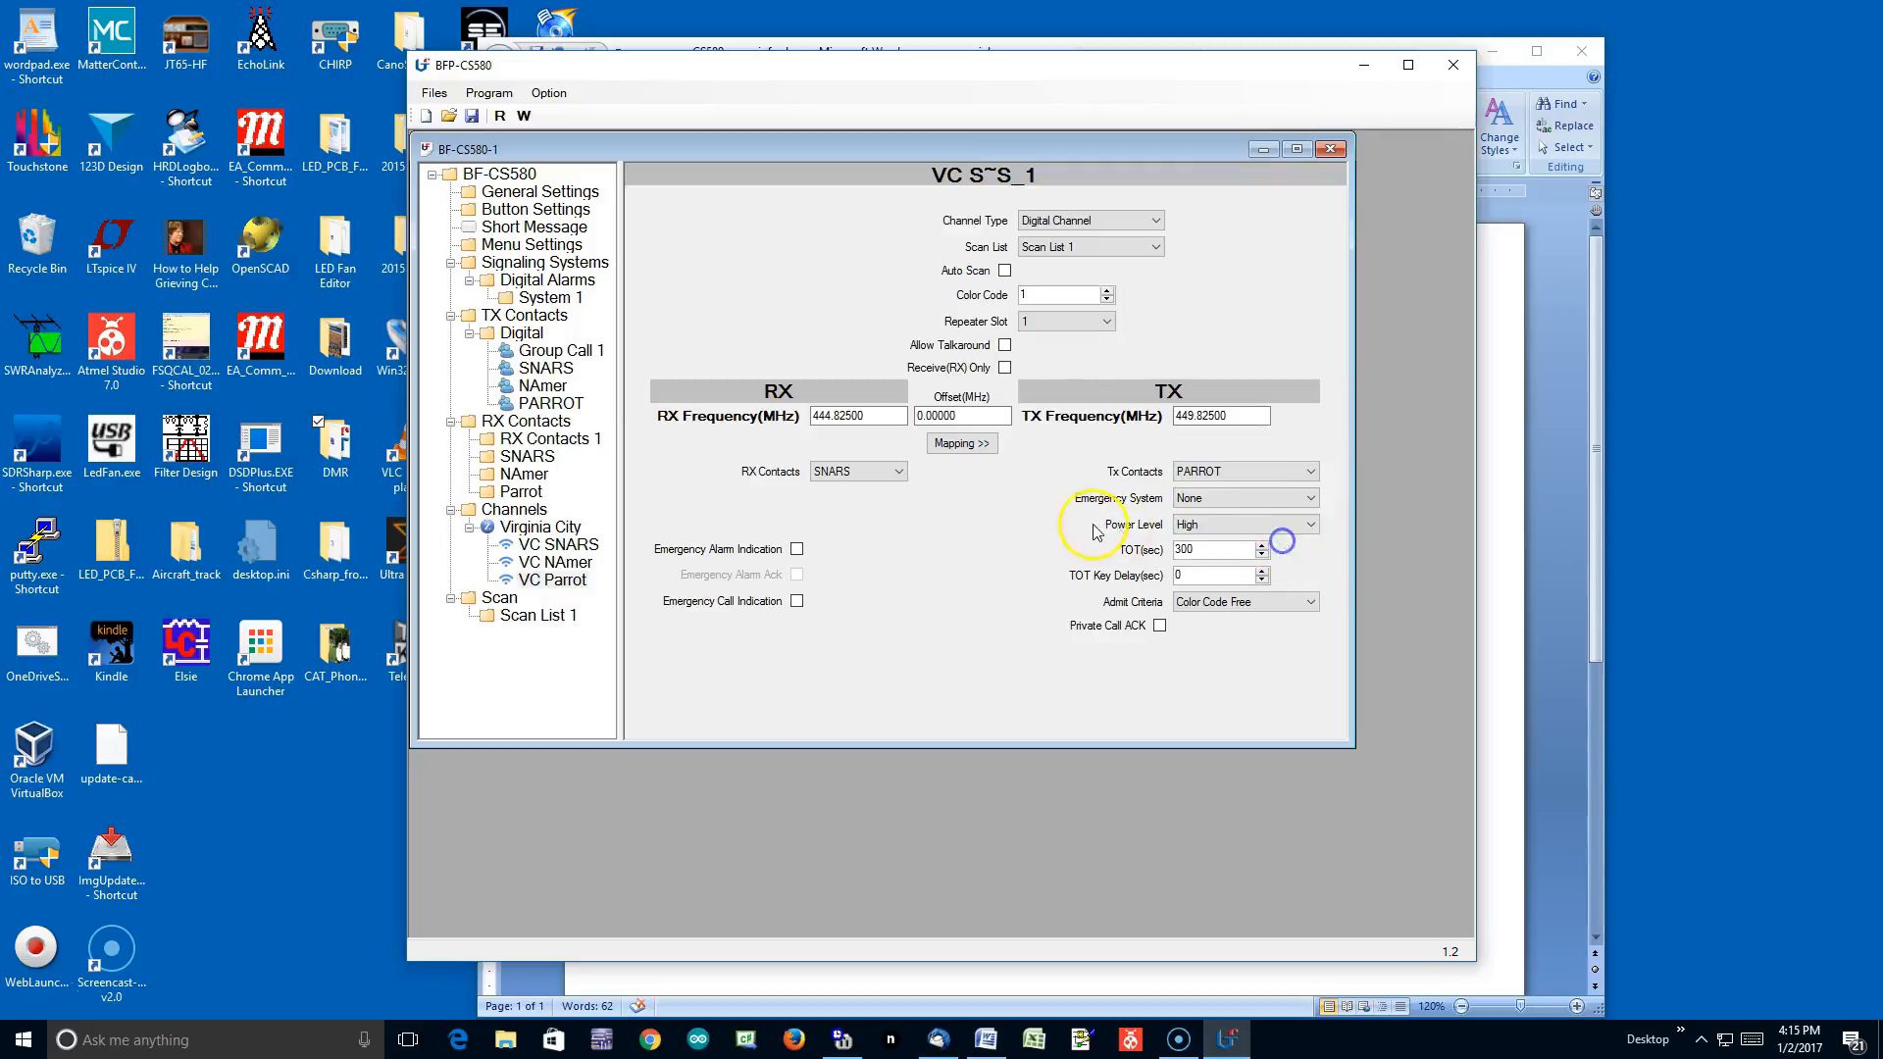
Set the VC Parrot channel's RX contacts list to Parrot and review the Virginia City talk group table in the Word notes.
{"action": "left_click", "coordinate": [898, 473]}
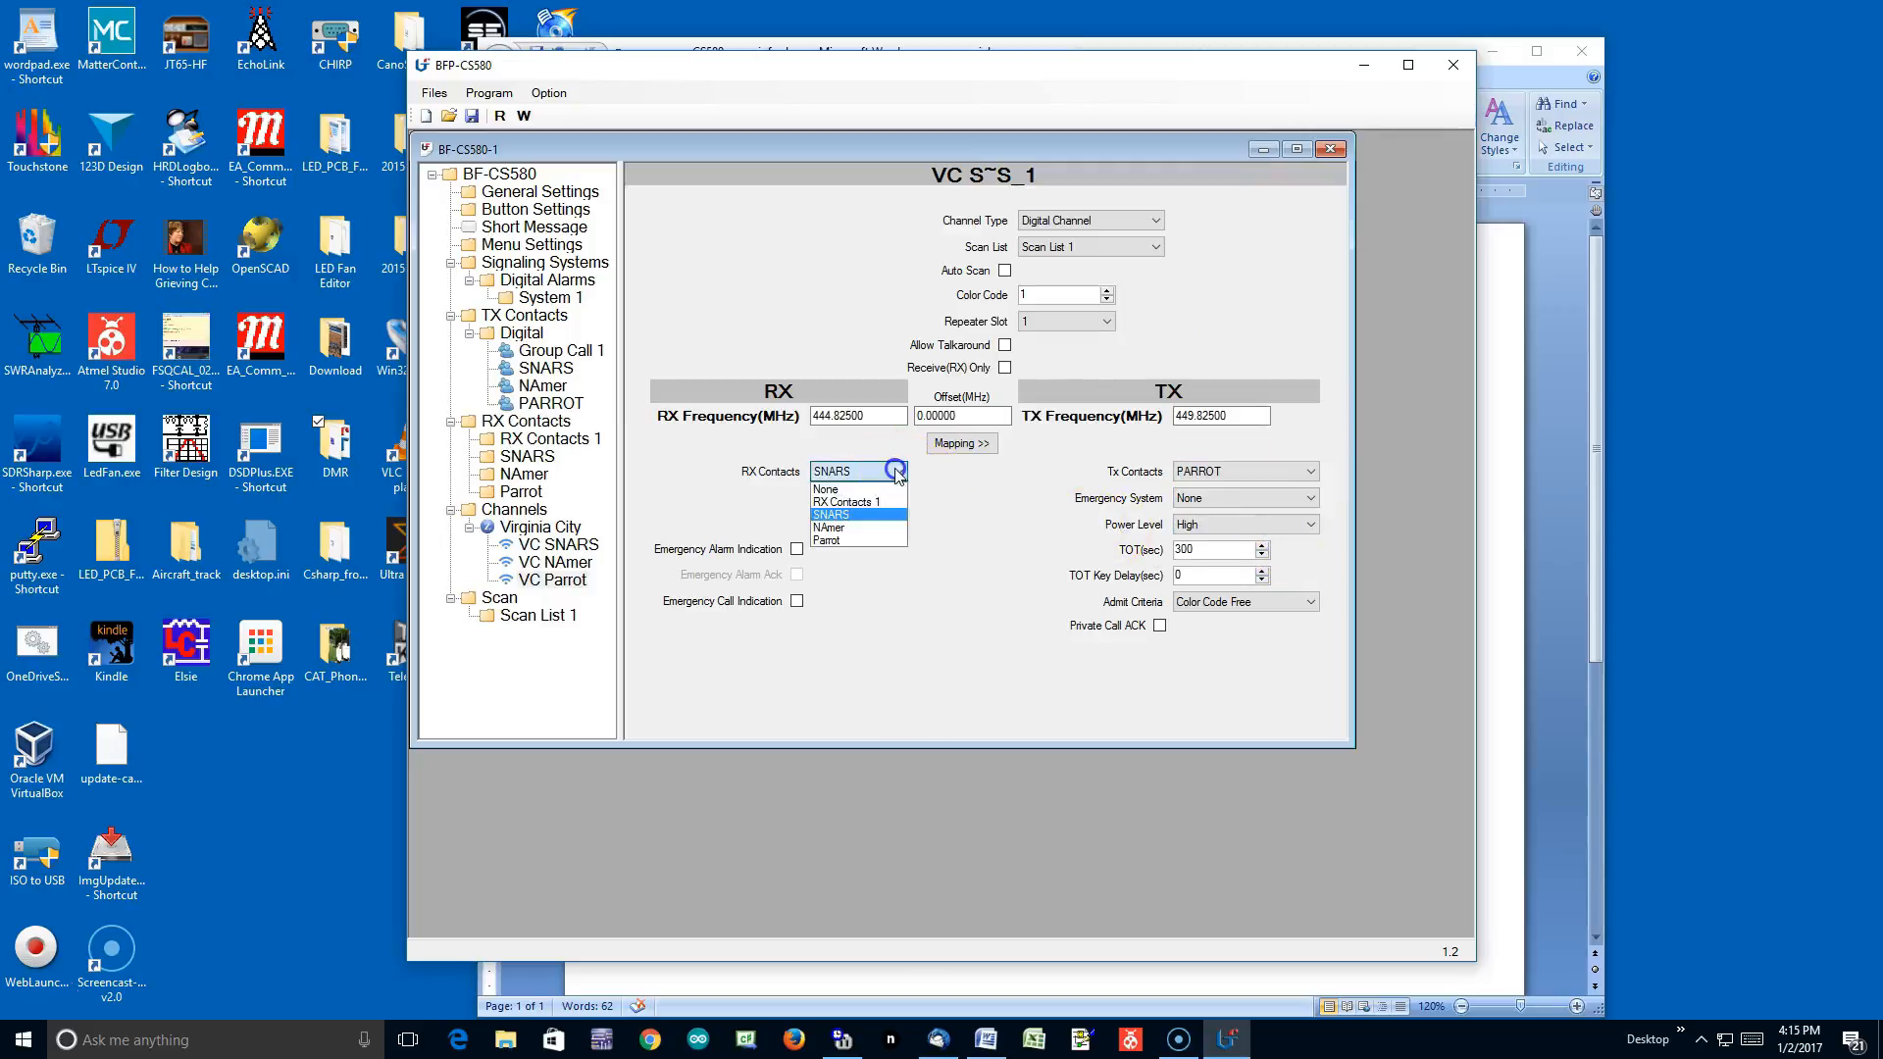
{"action": "left_click", "coordinate": [887, 541]}
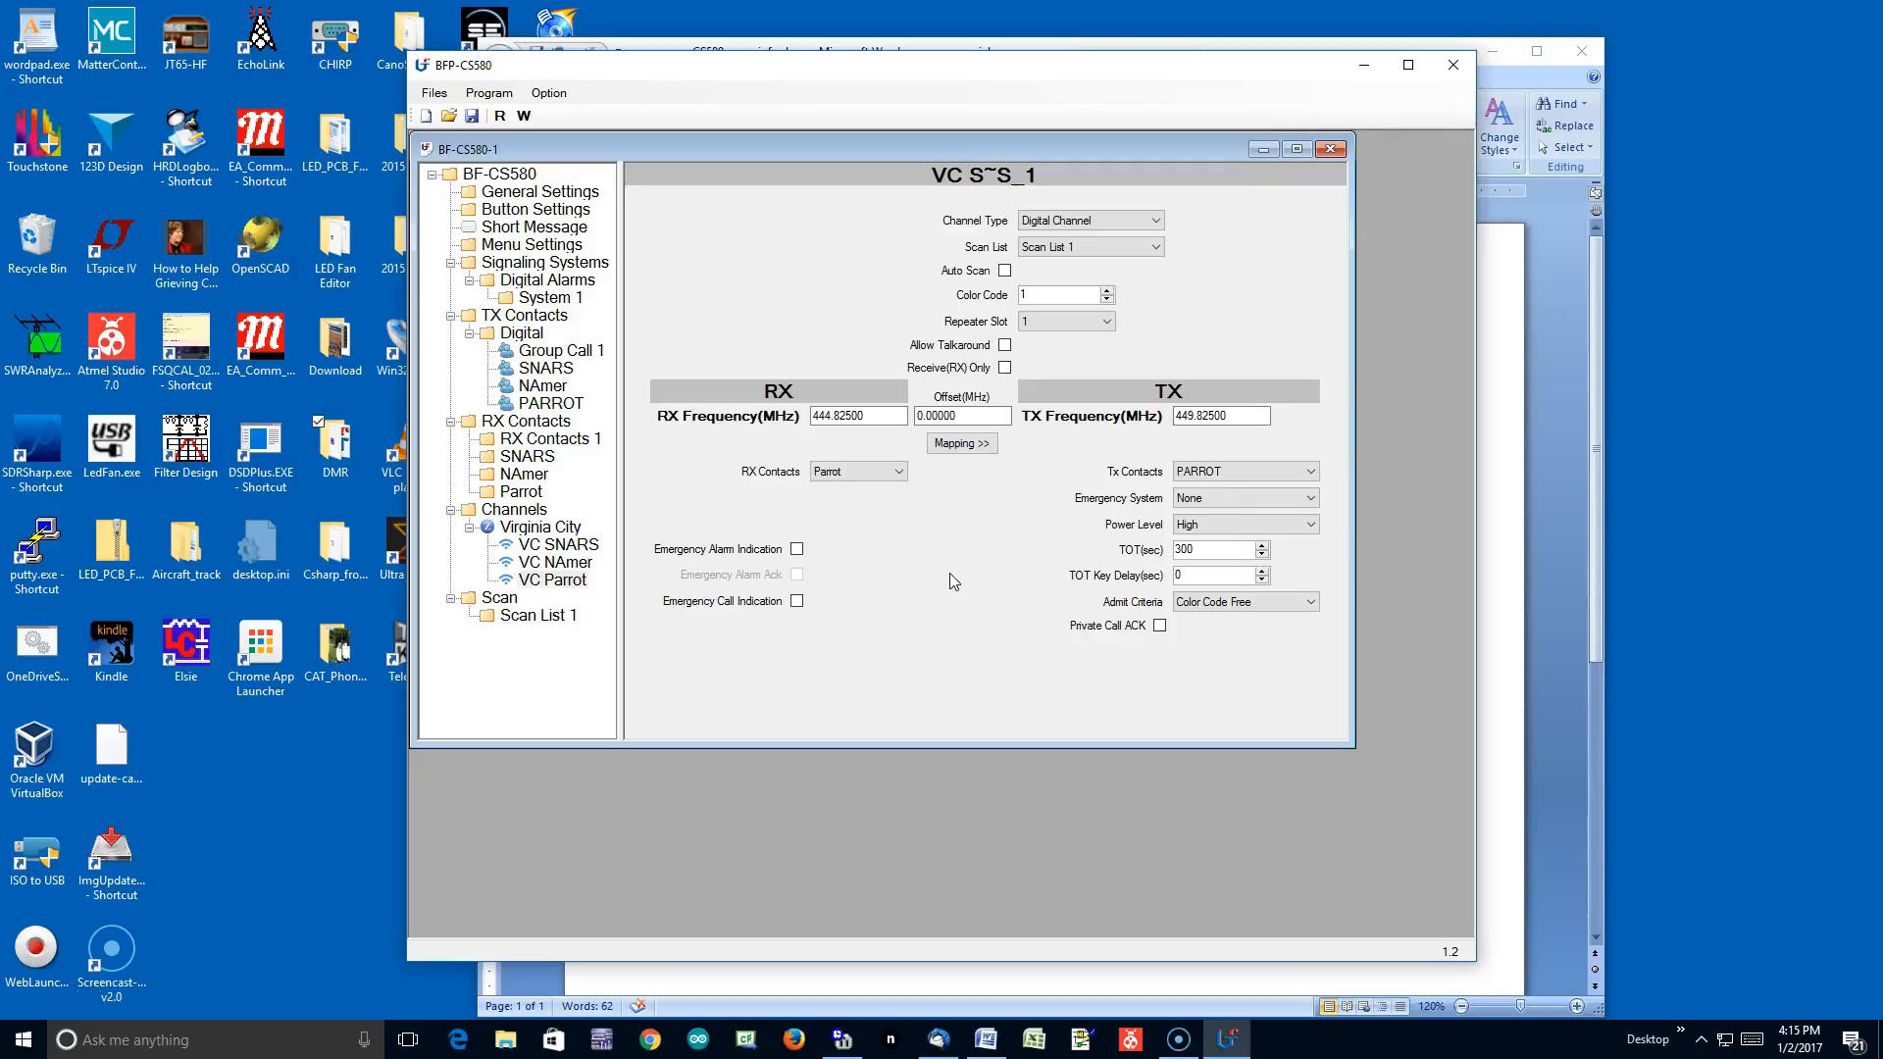
{"action": "left_click", "coordinate": [1567, 800]}
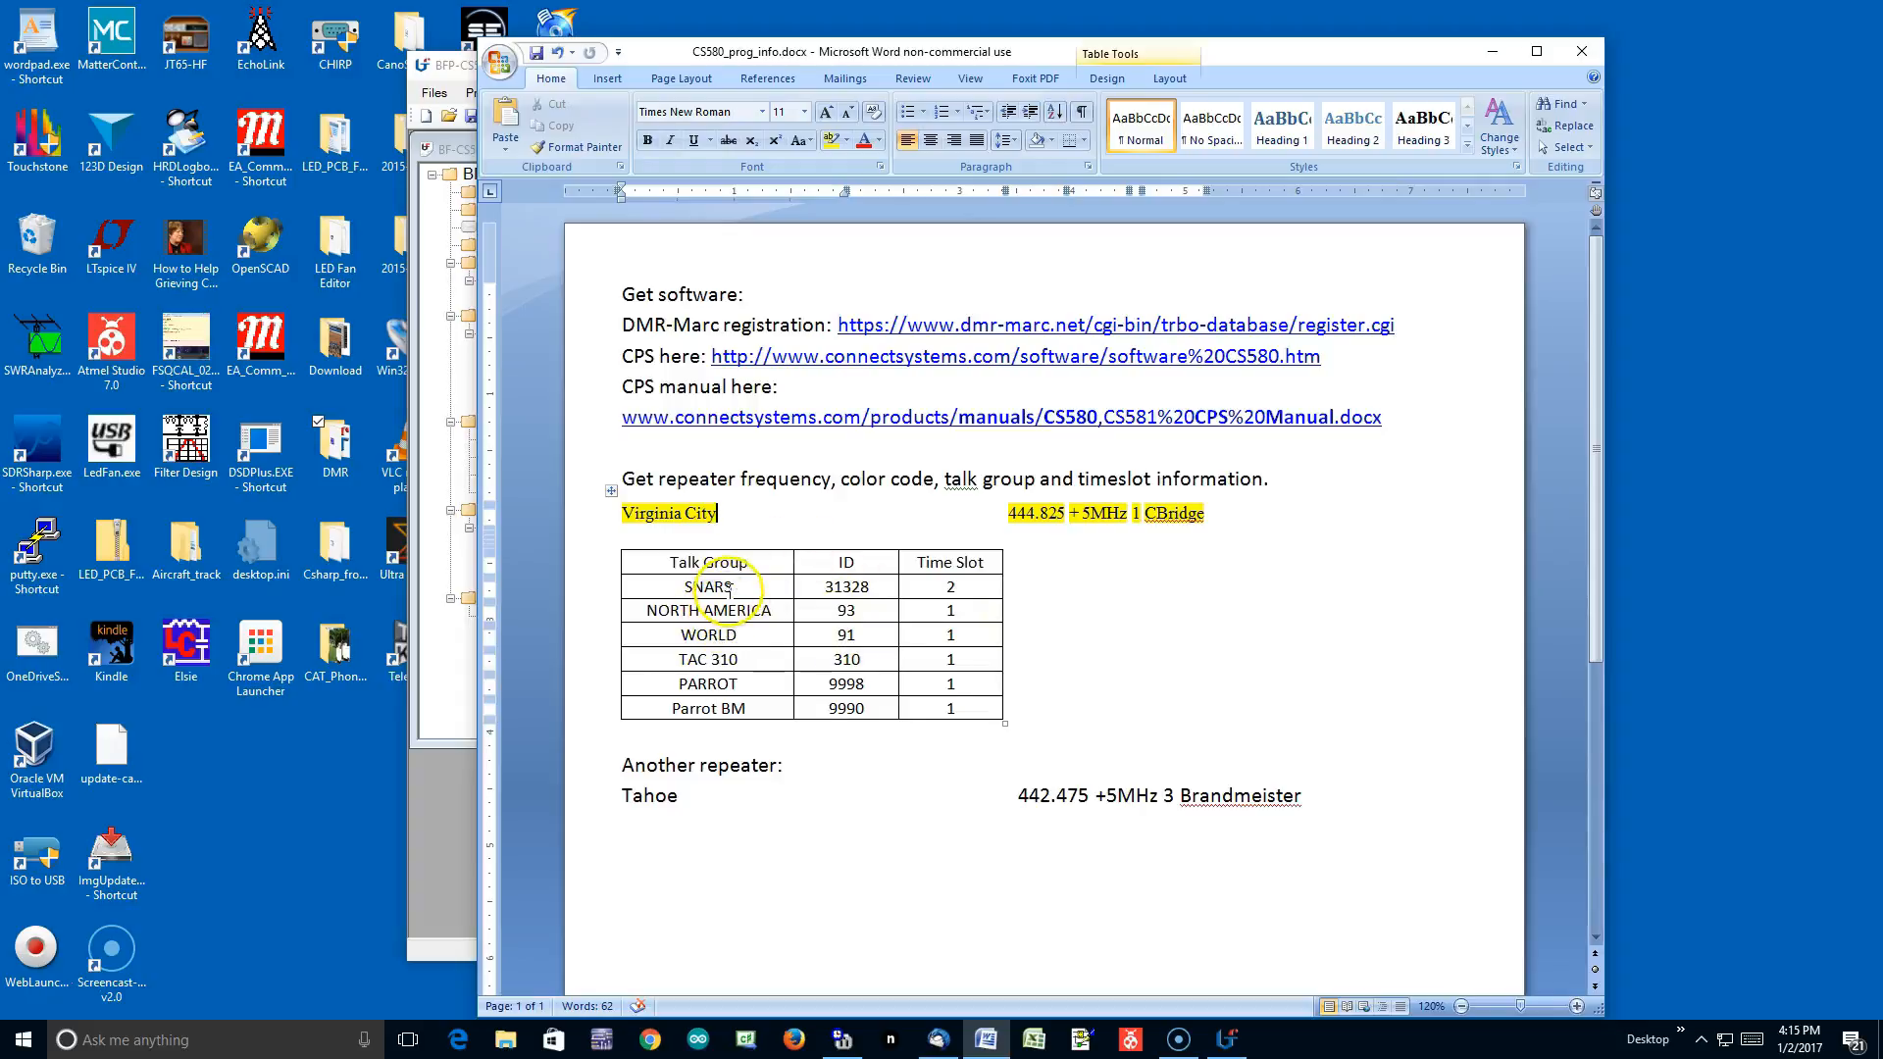
{"action": "left_click", "coordinate": [446, 706]}
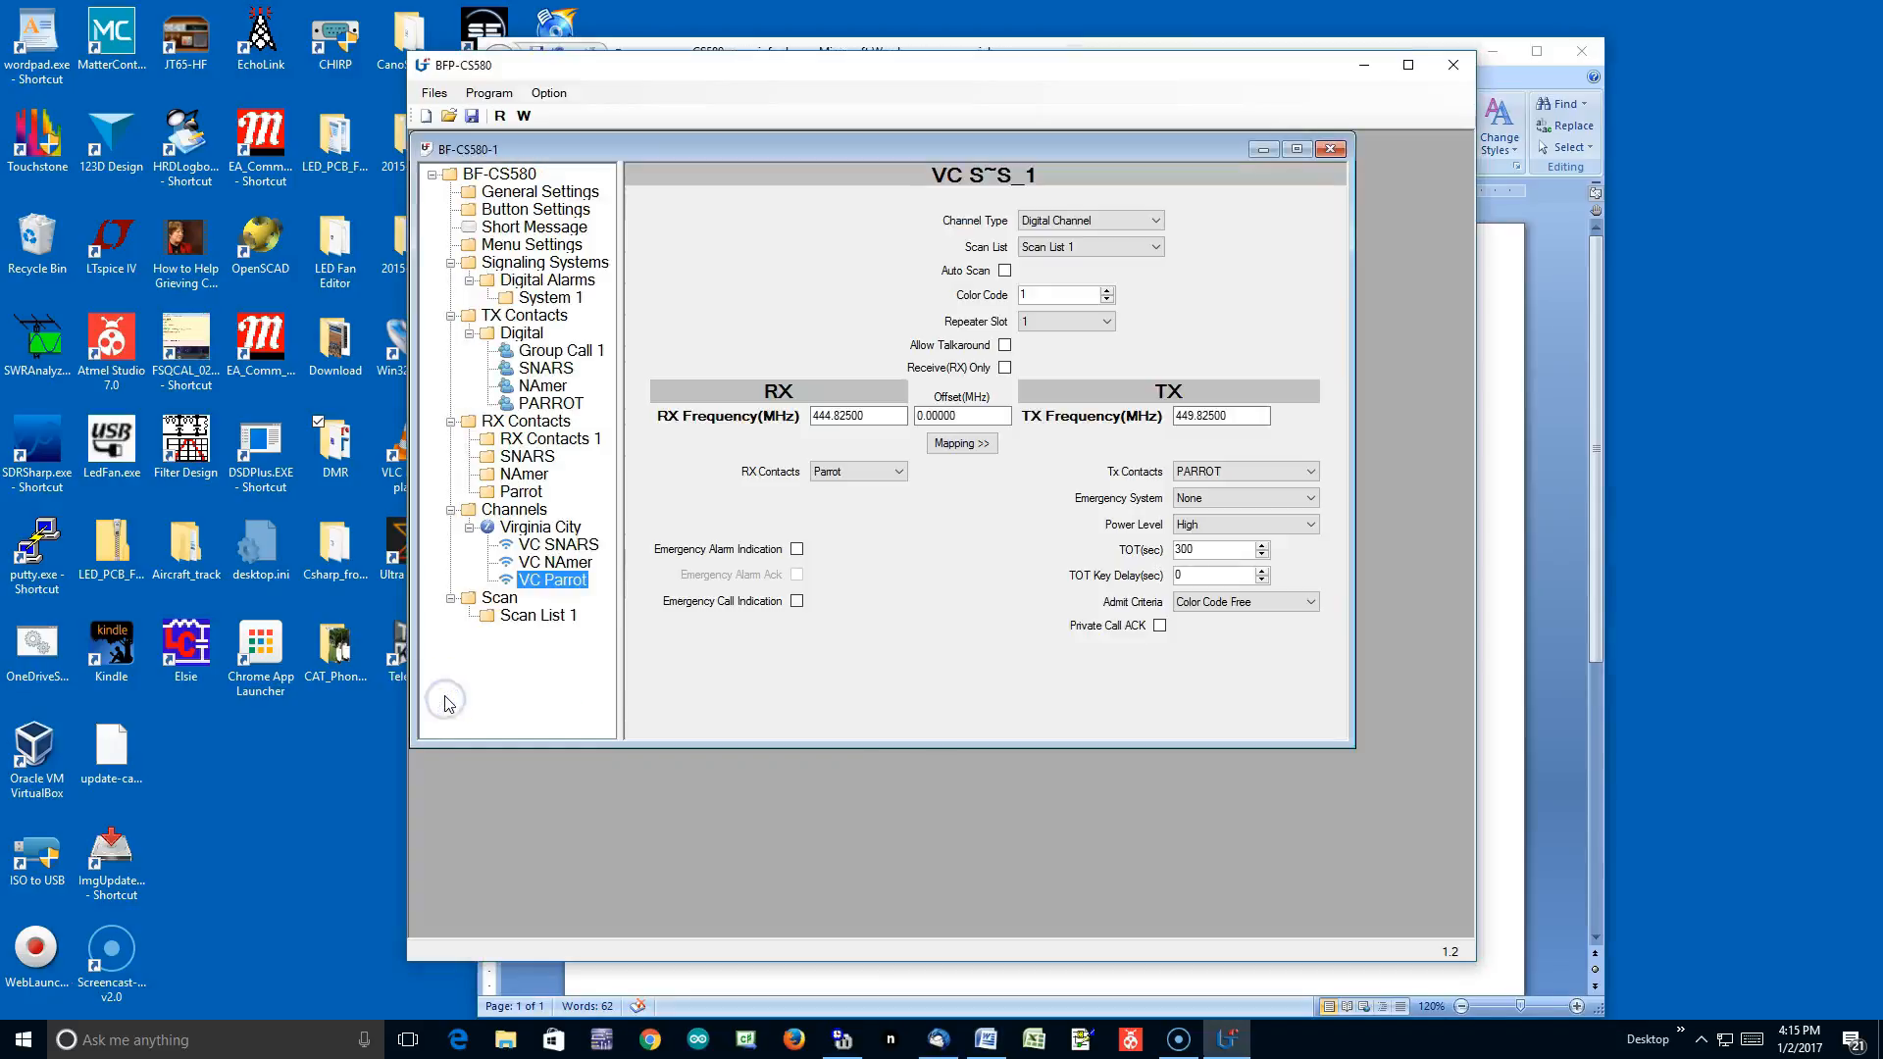
{"action": "left_click", "coordinate": [844, 664]}
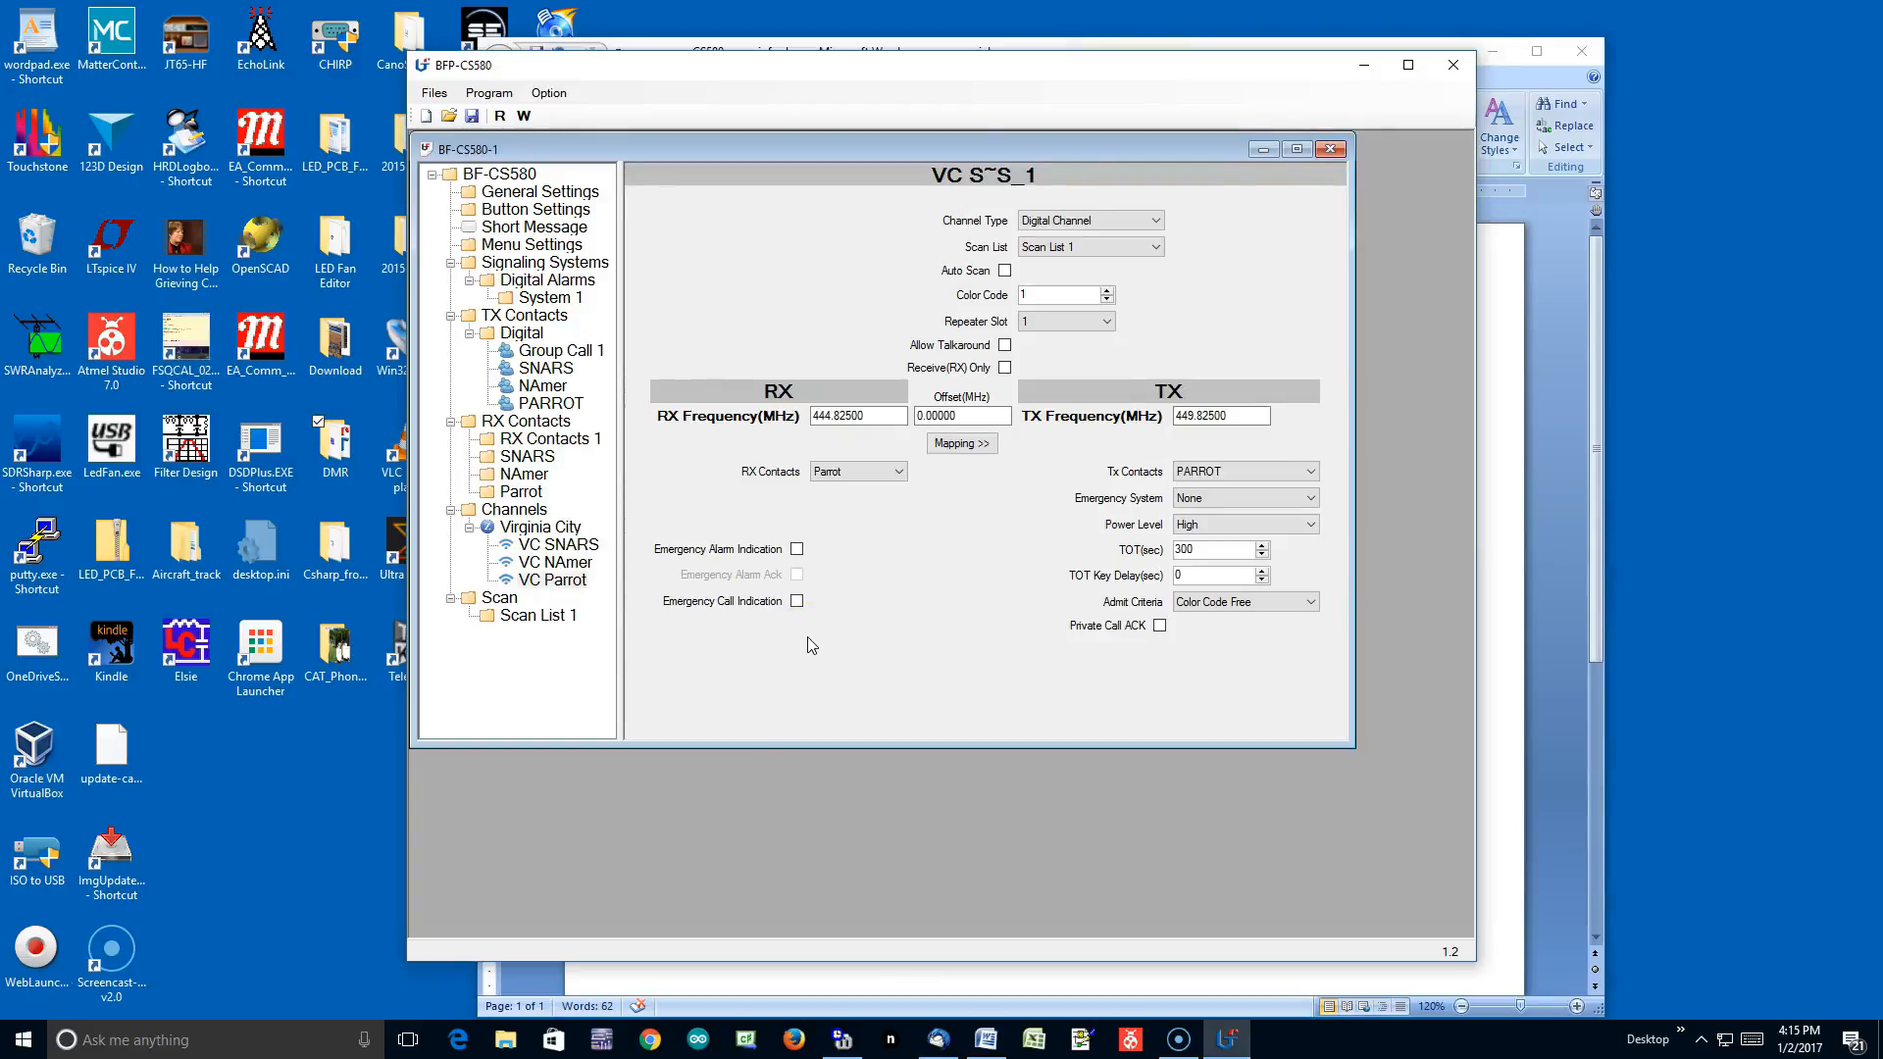
Consult the second repeater's entry in the Word notes, then add another channel zone and rename it Tahoe.
{"action": "left_click", "coordinate": [1504, 882]}
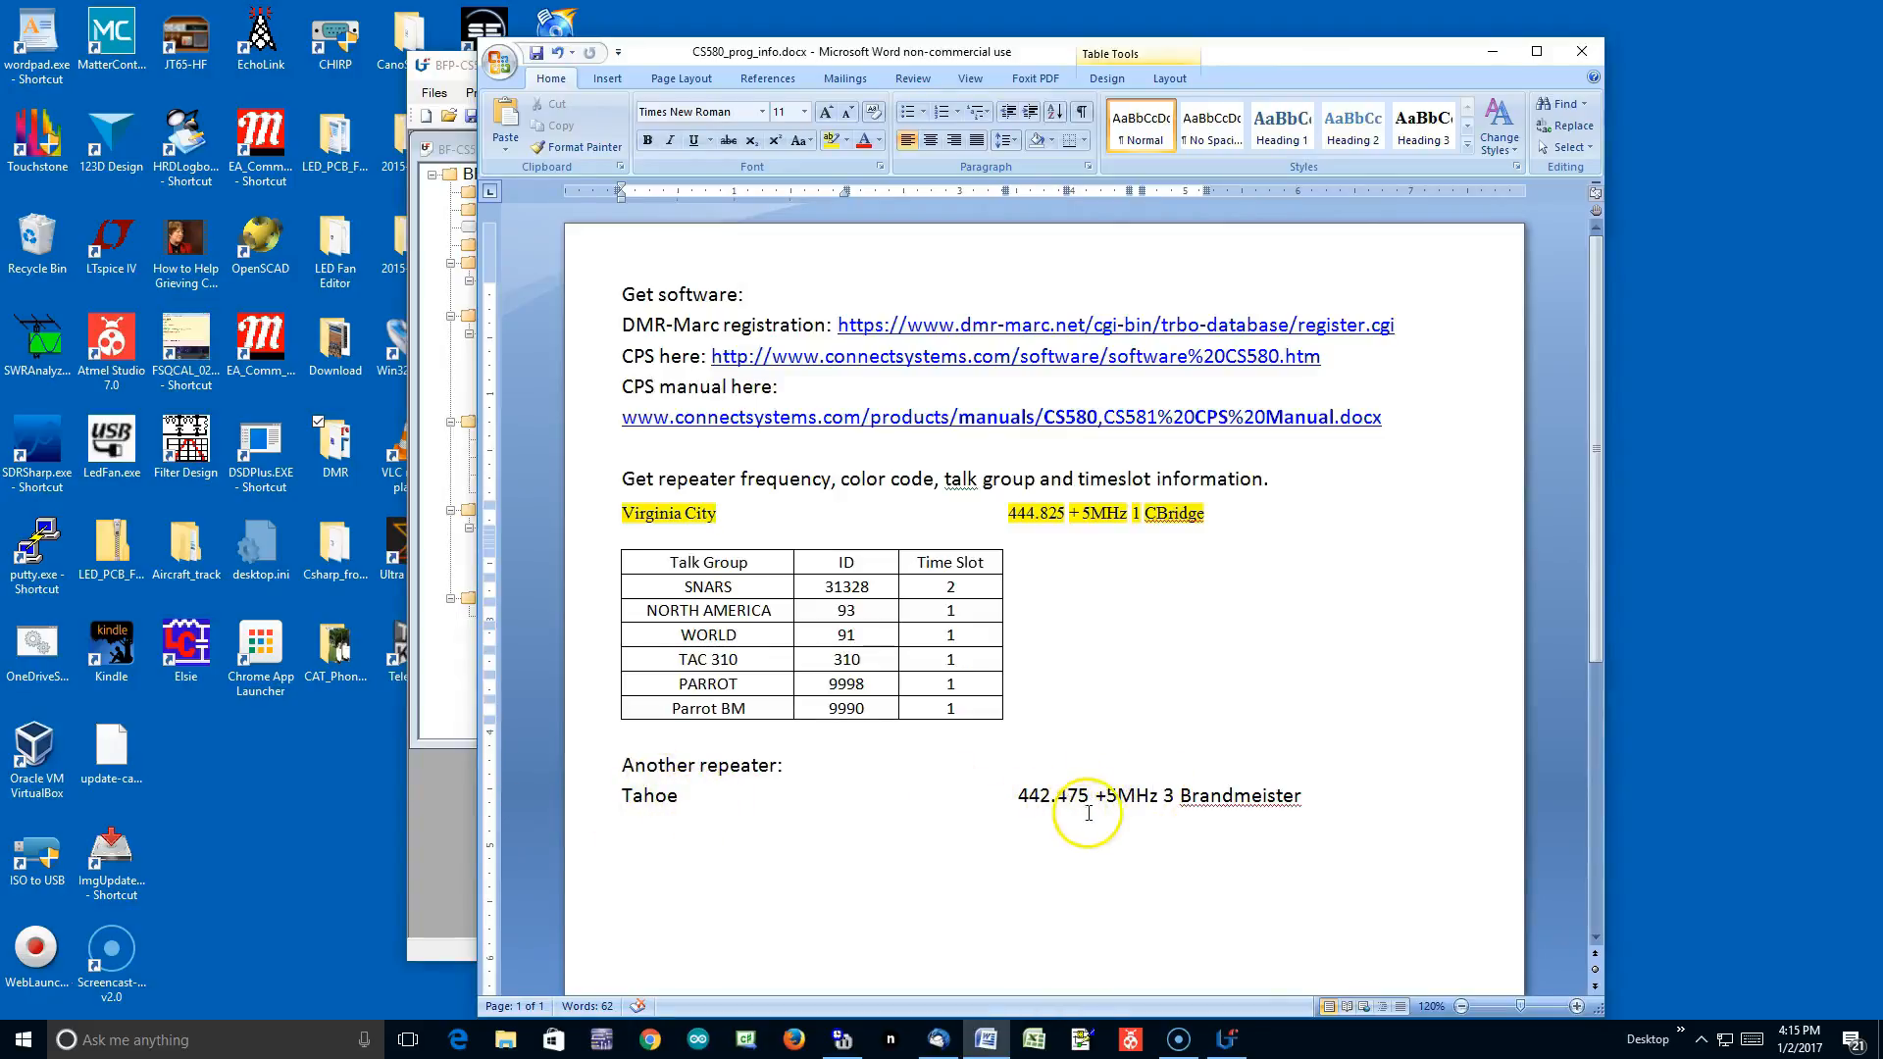
{"action": "left_click", "coordinate": [1175, 799]}
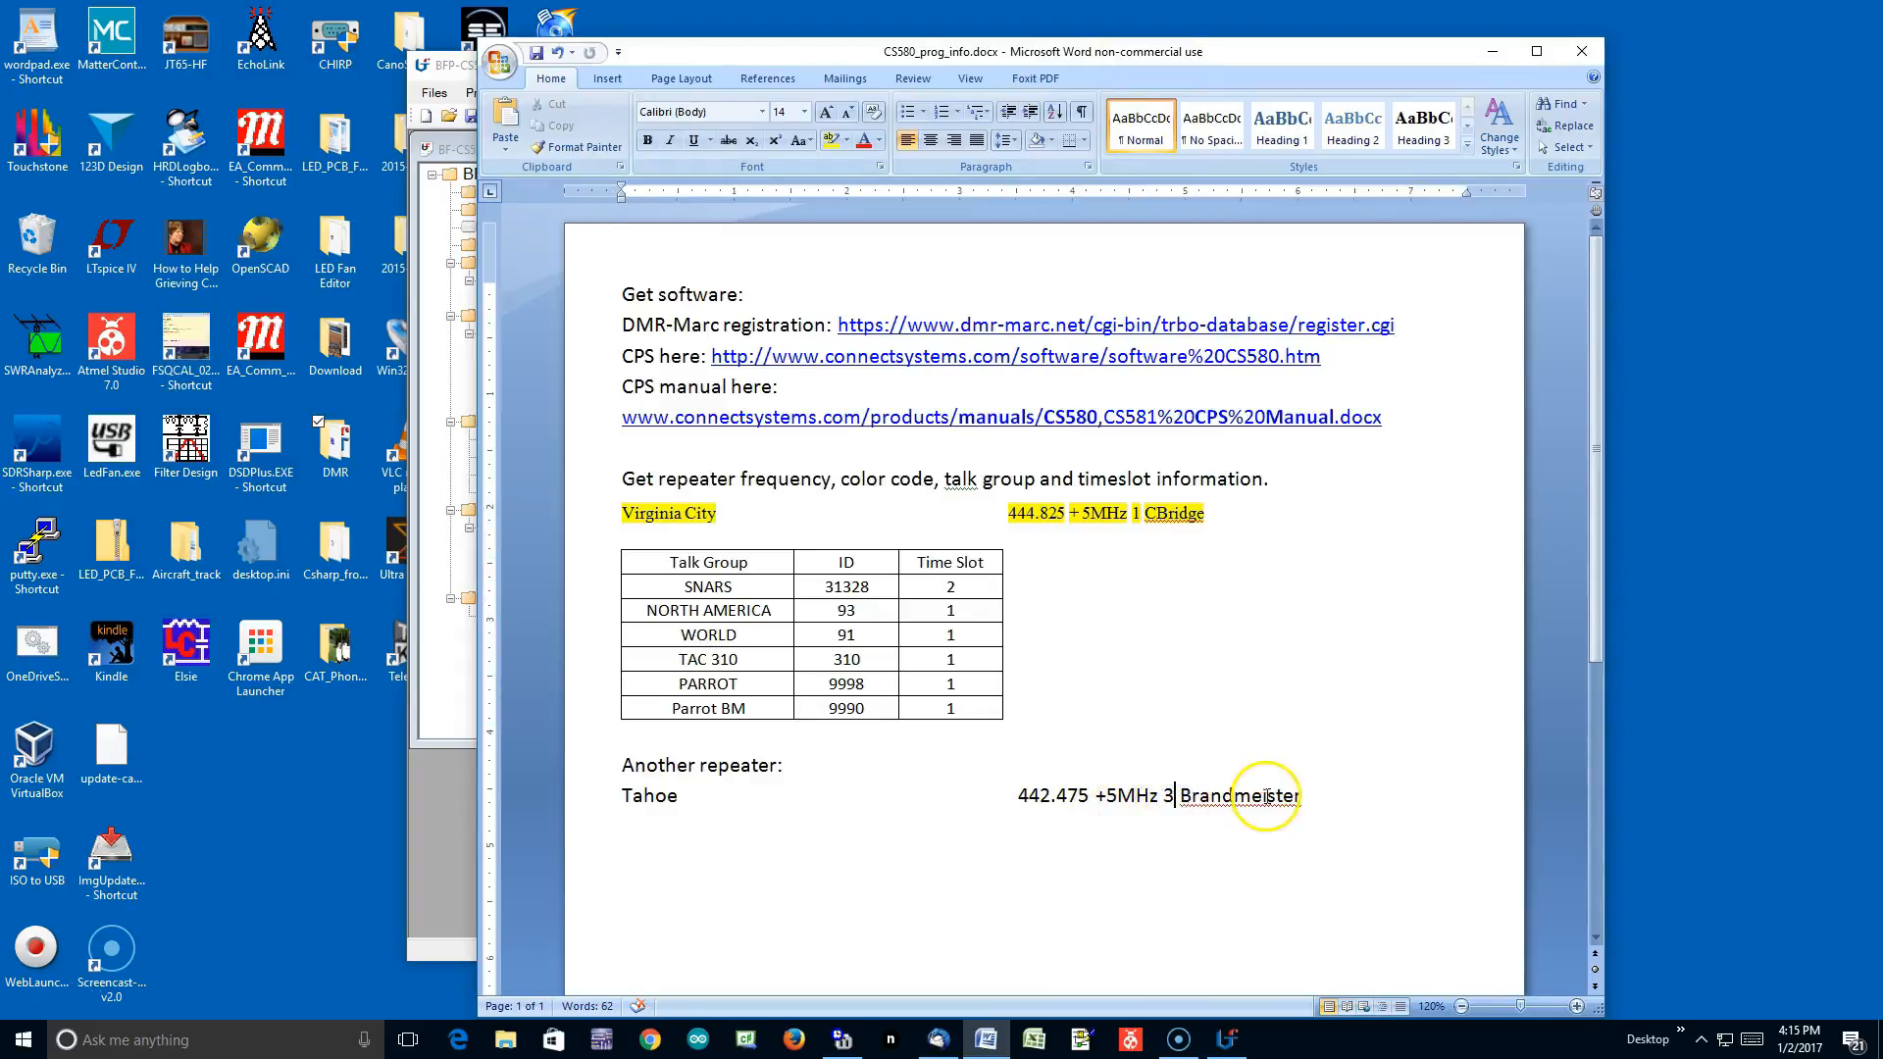
{"action": "left_click", "coordinate": [444, 842]}
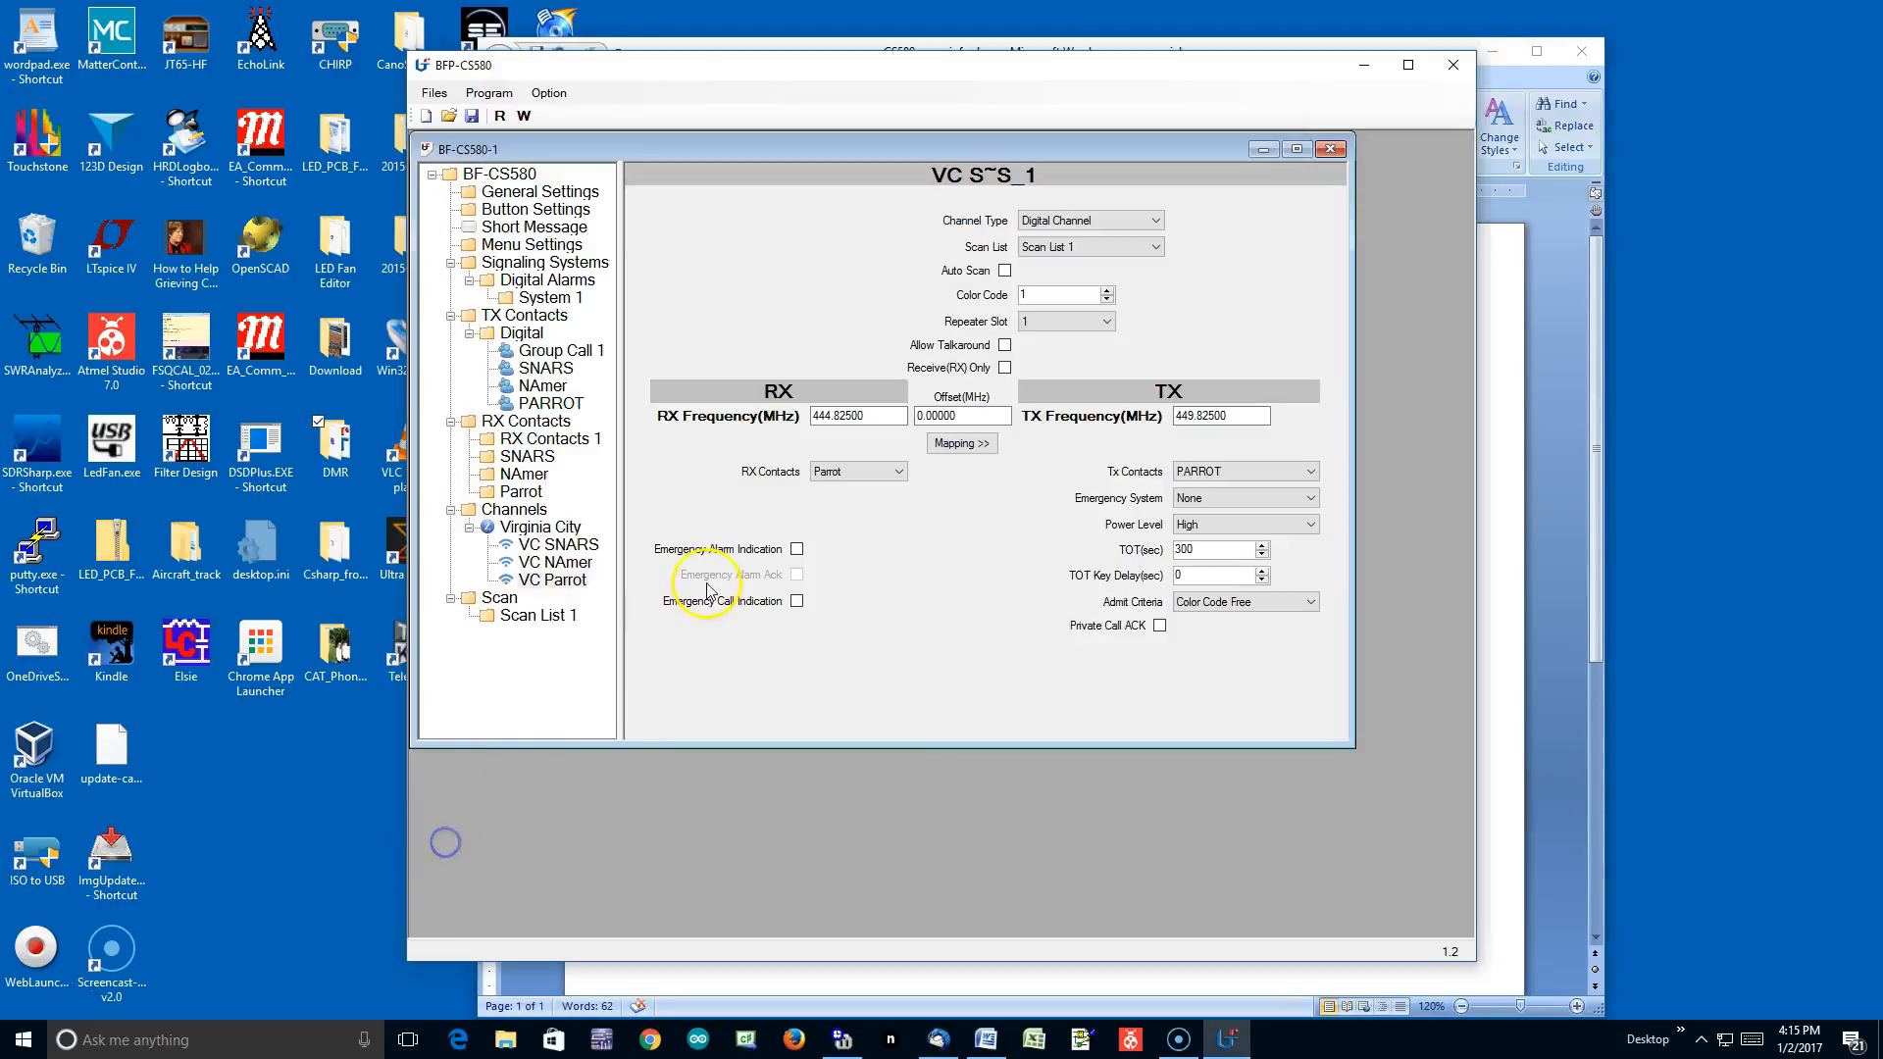
{"action": "right_click", "coordinate": [527, 514]}
{"action": "left_click", "coordinate": [588, 520]}
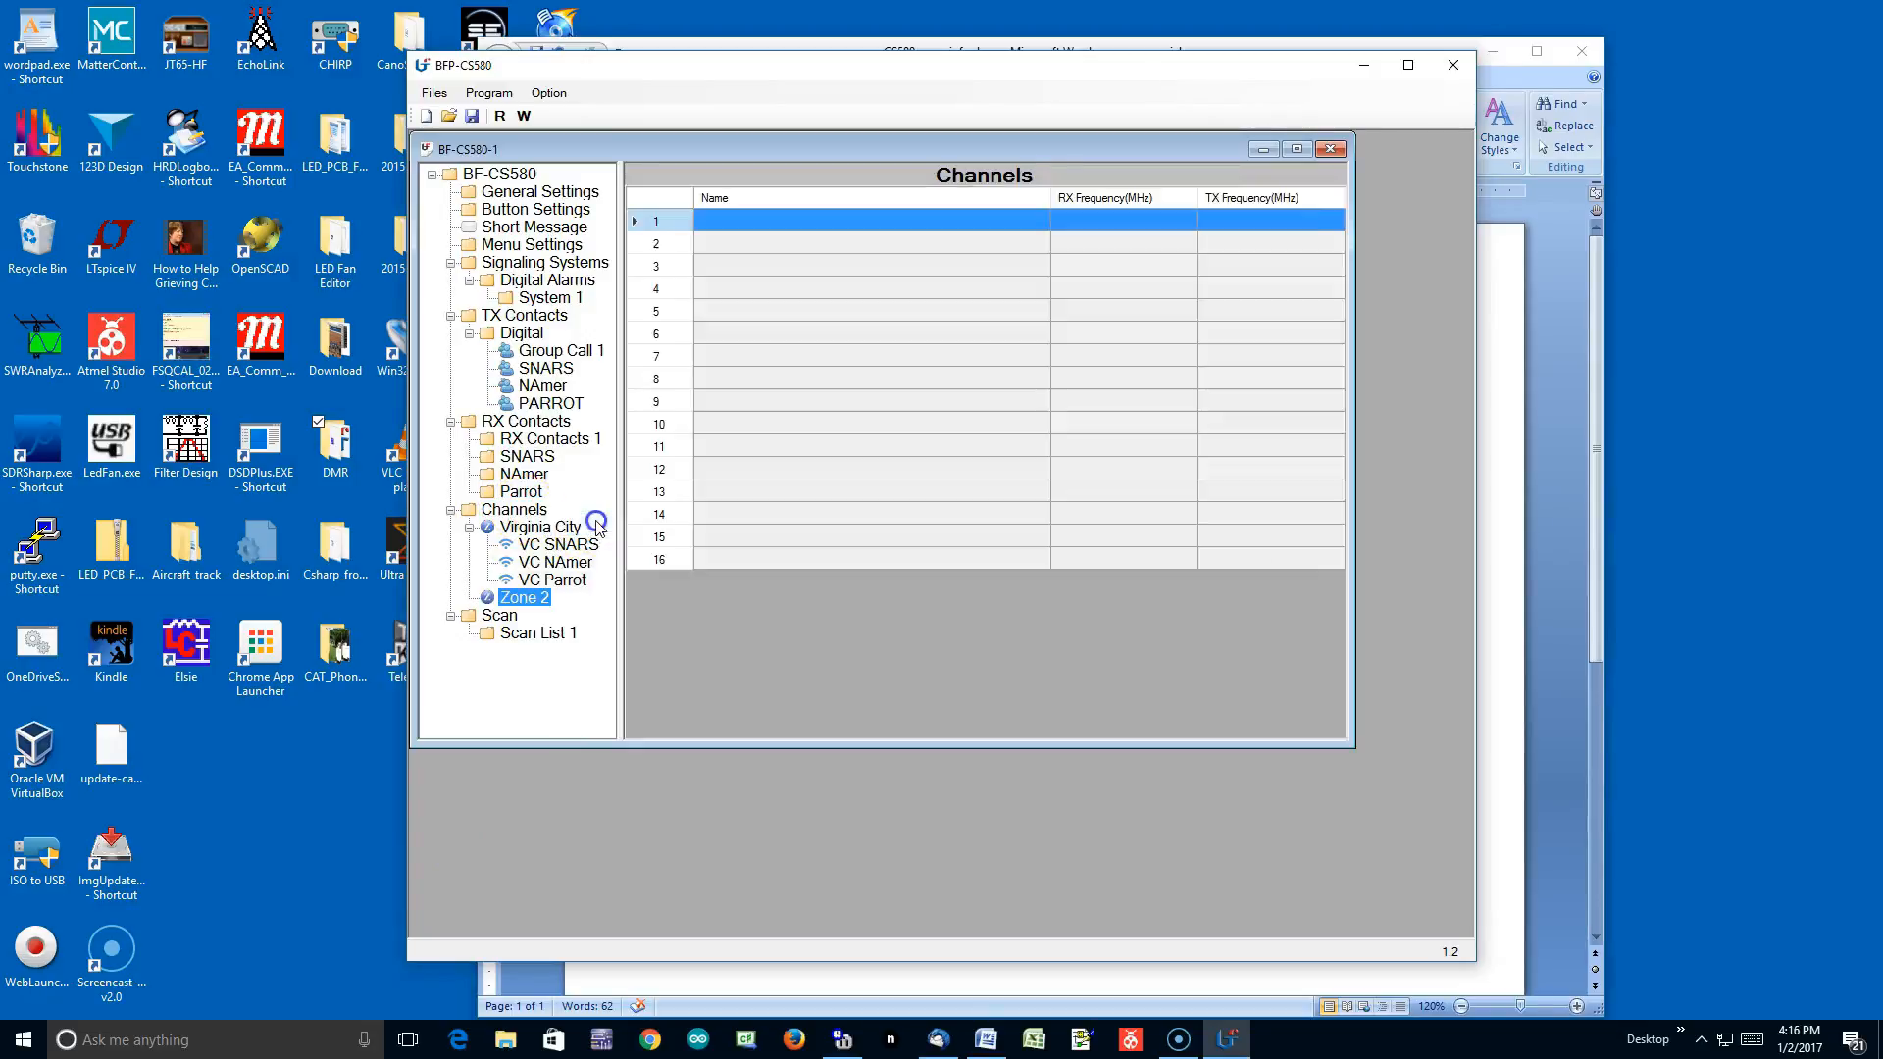
{"action": "right_click", "coordinate": [536, 601]}
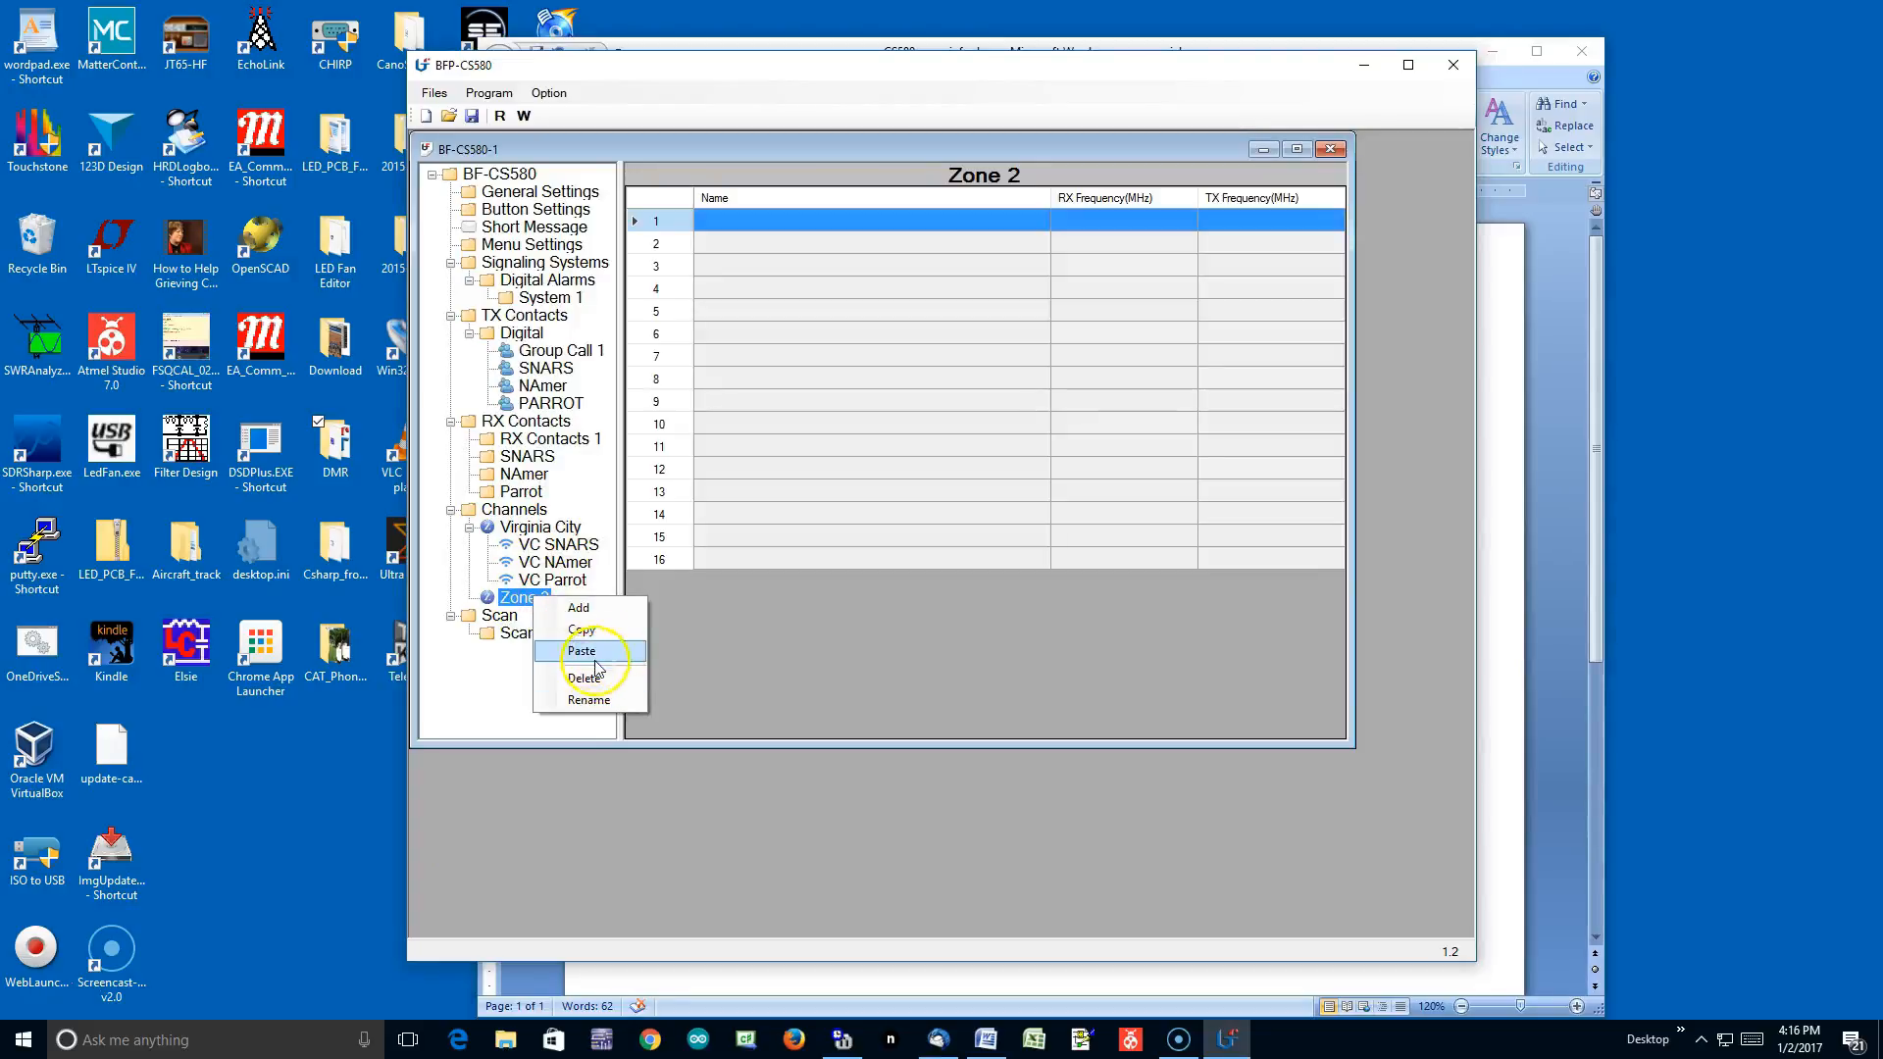
{"action": "left_click", "coordinate": [605, 704]}
{"action": "type", "text": "Tahoe"}
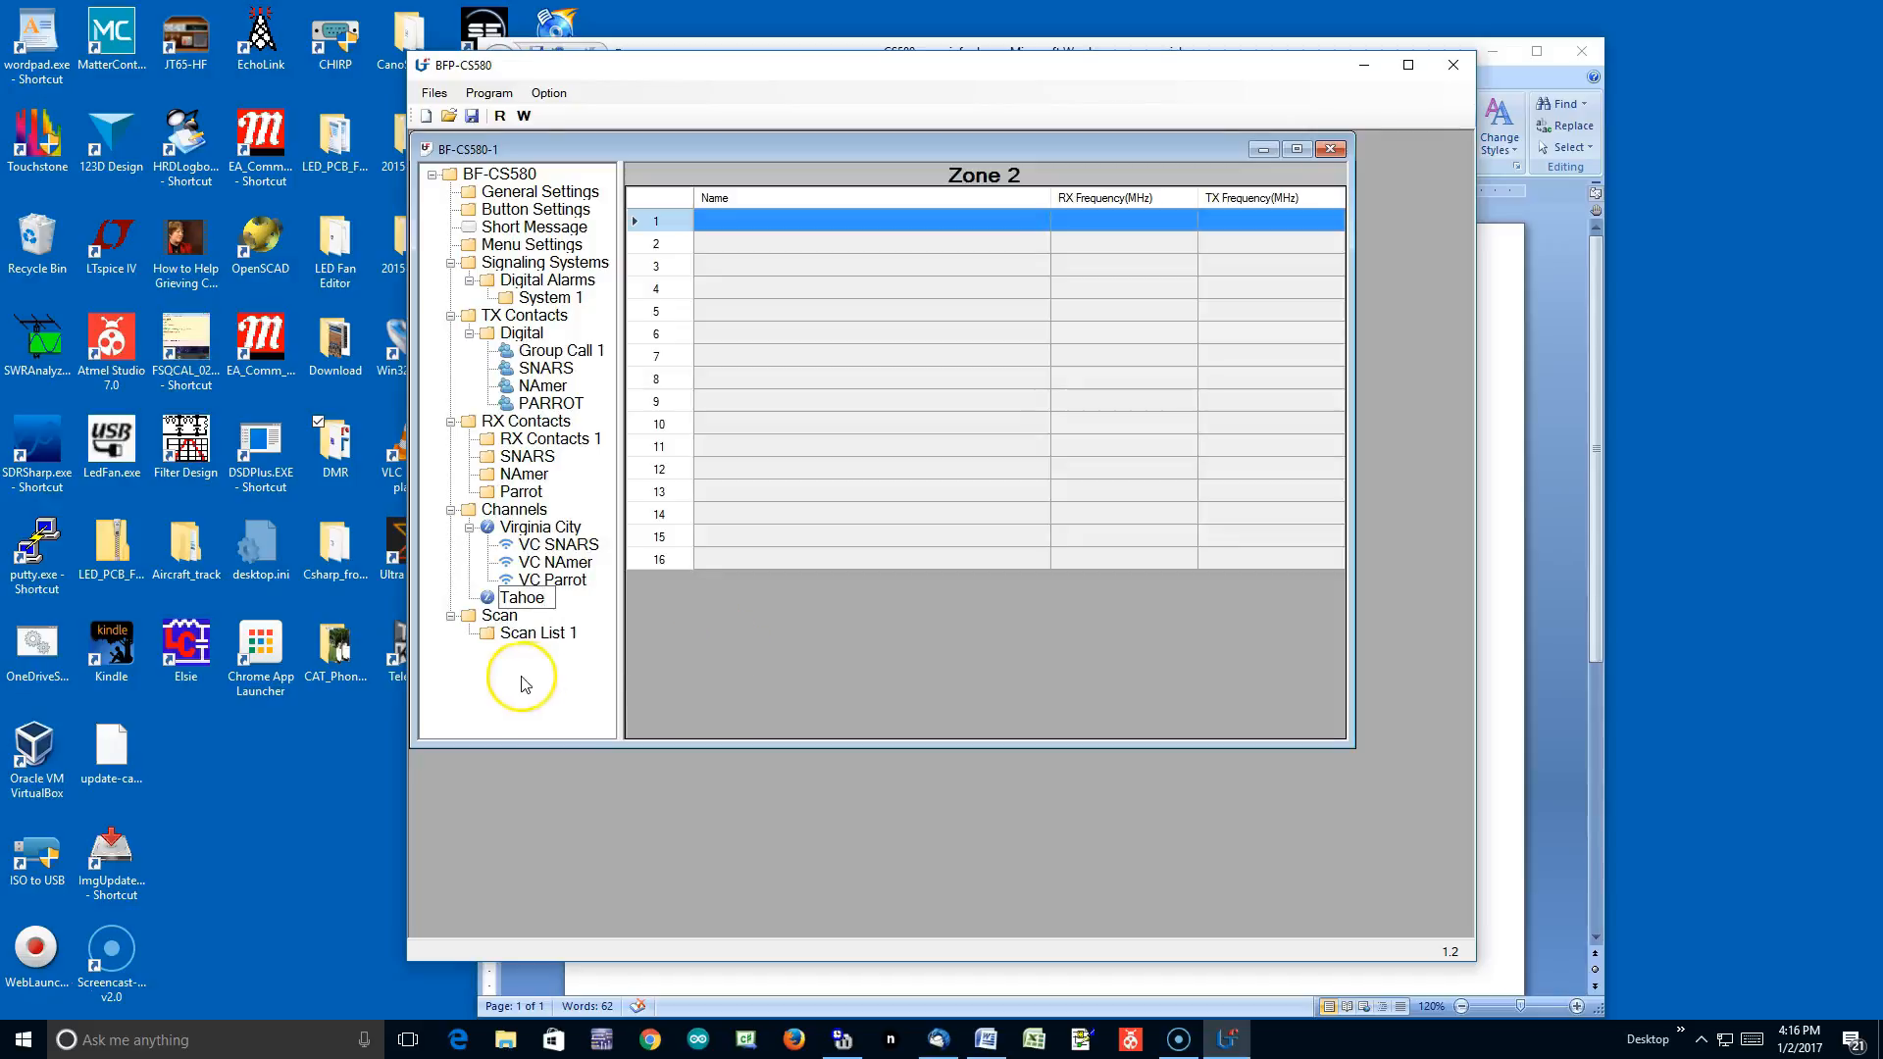
{"action": "left_click", "coordinate": [781, 663]}
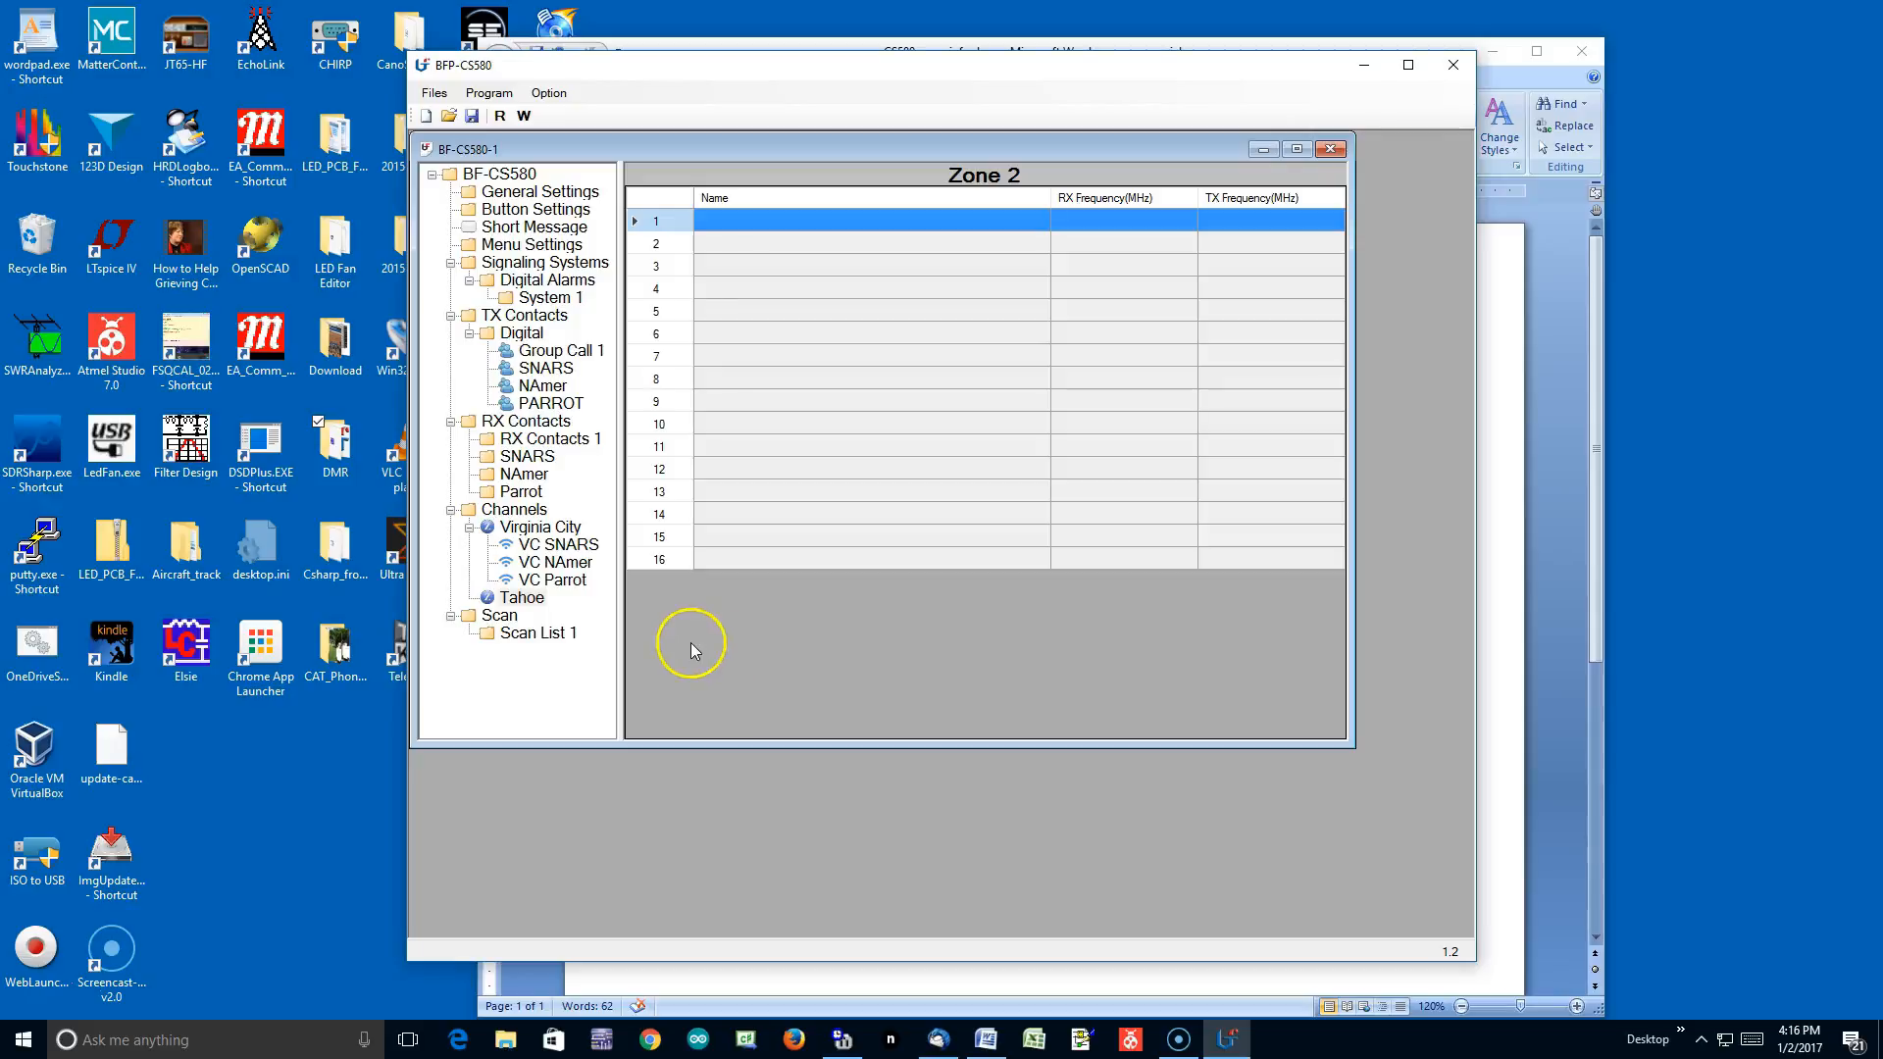
Add a digital channel to the Tahoe zone and set its color code to 3, as given in the Word notes.
{"action": "right_click", "coordinate": [534, 605]}
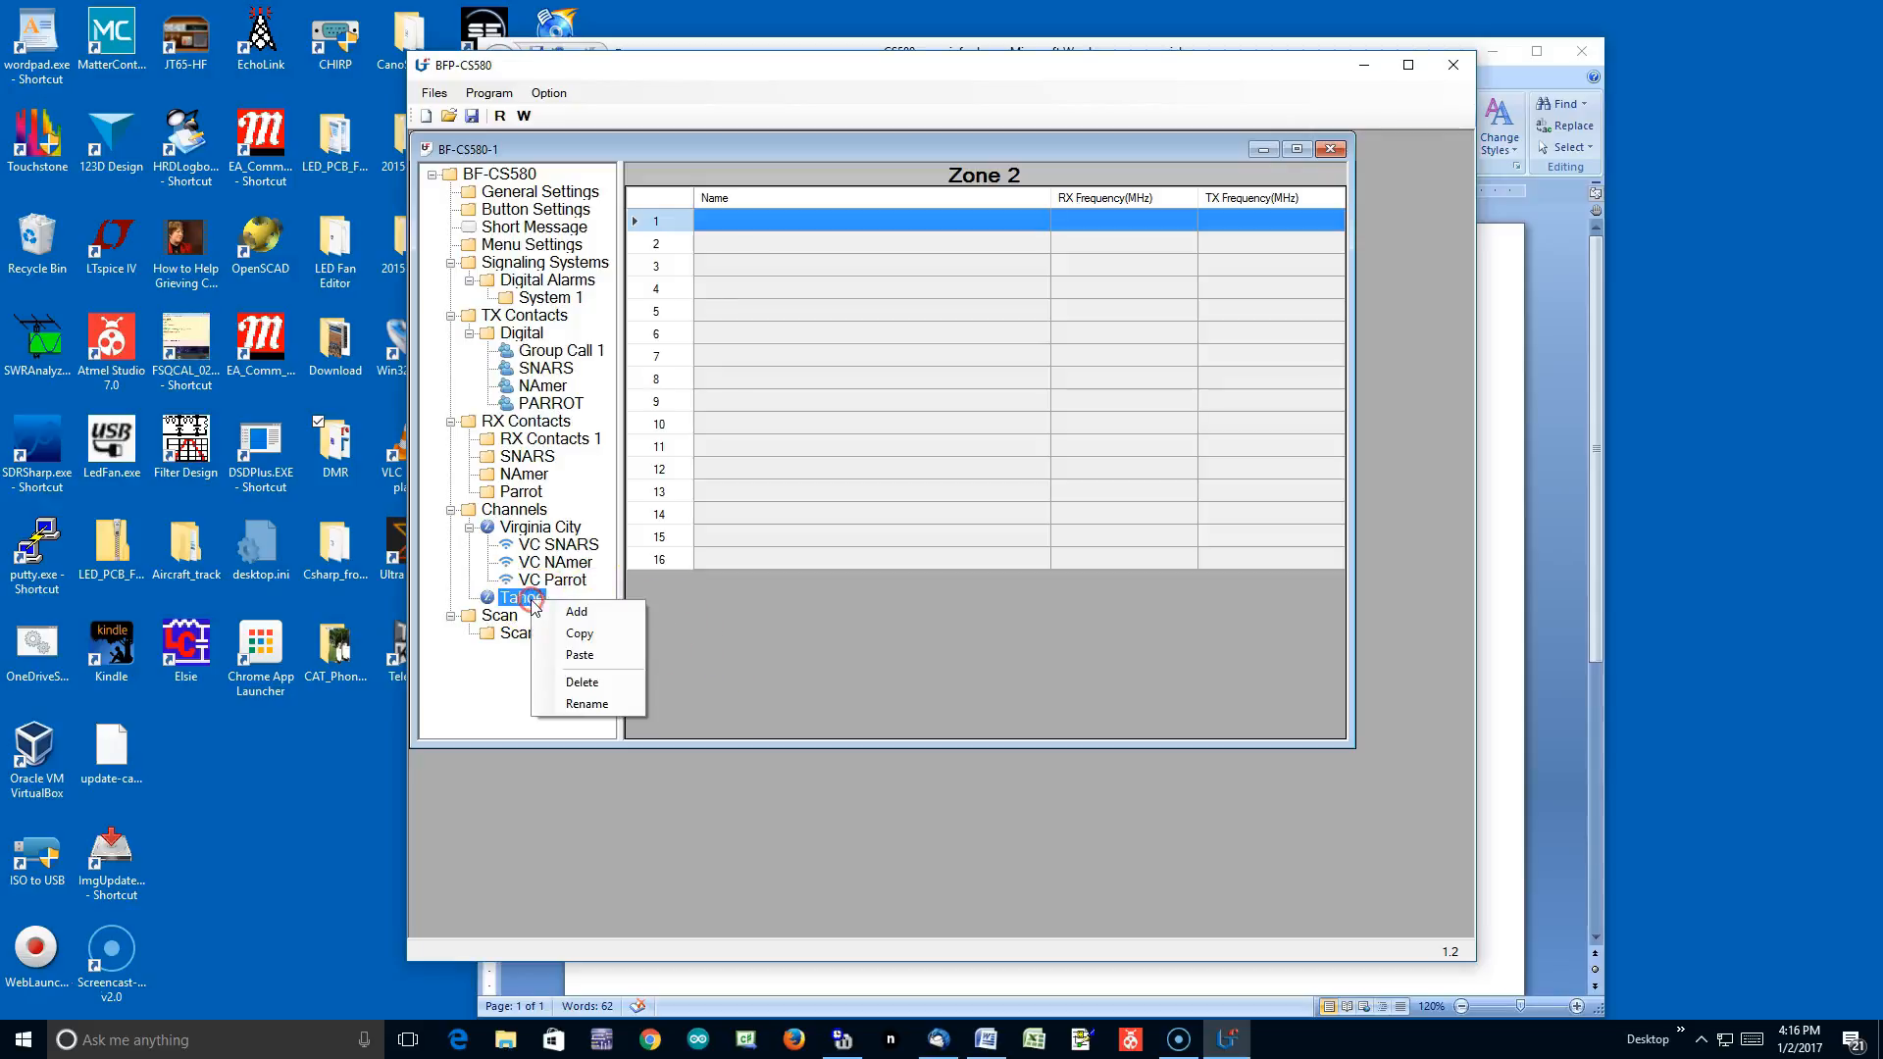
{"action": "left_click", "coordinate": [589, 615]}
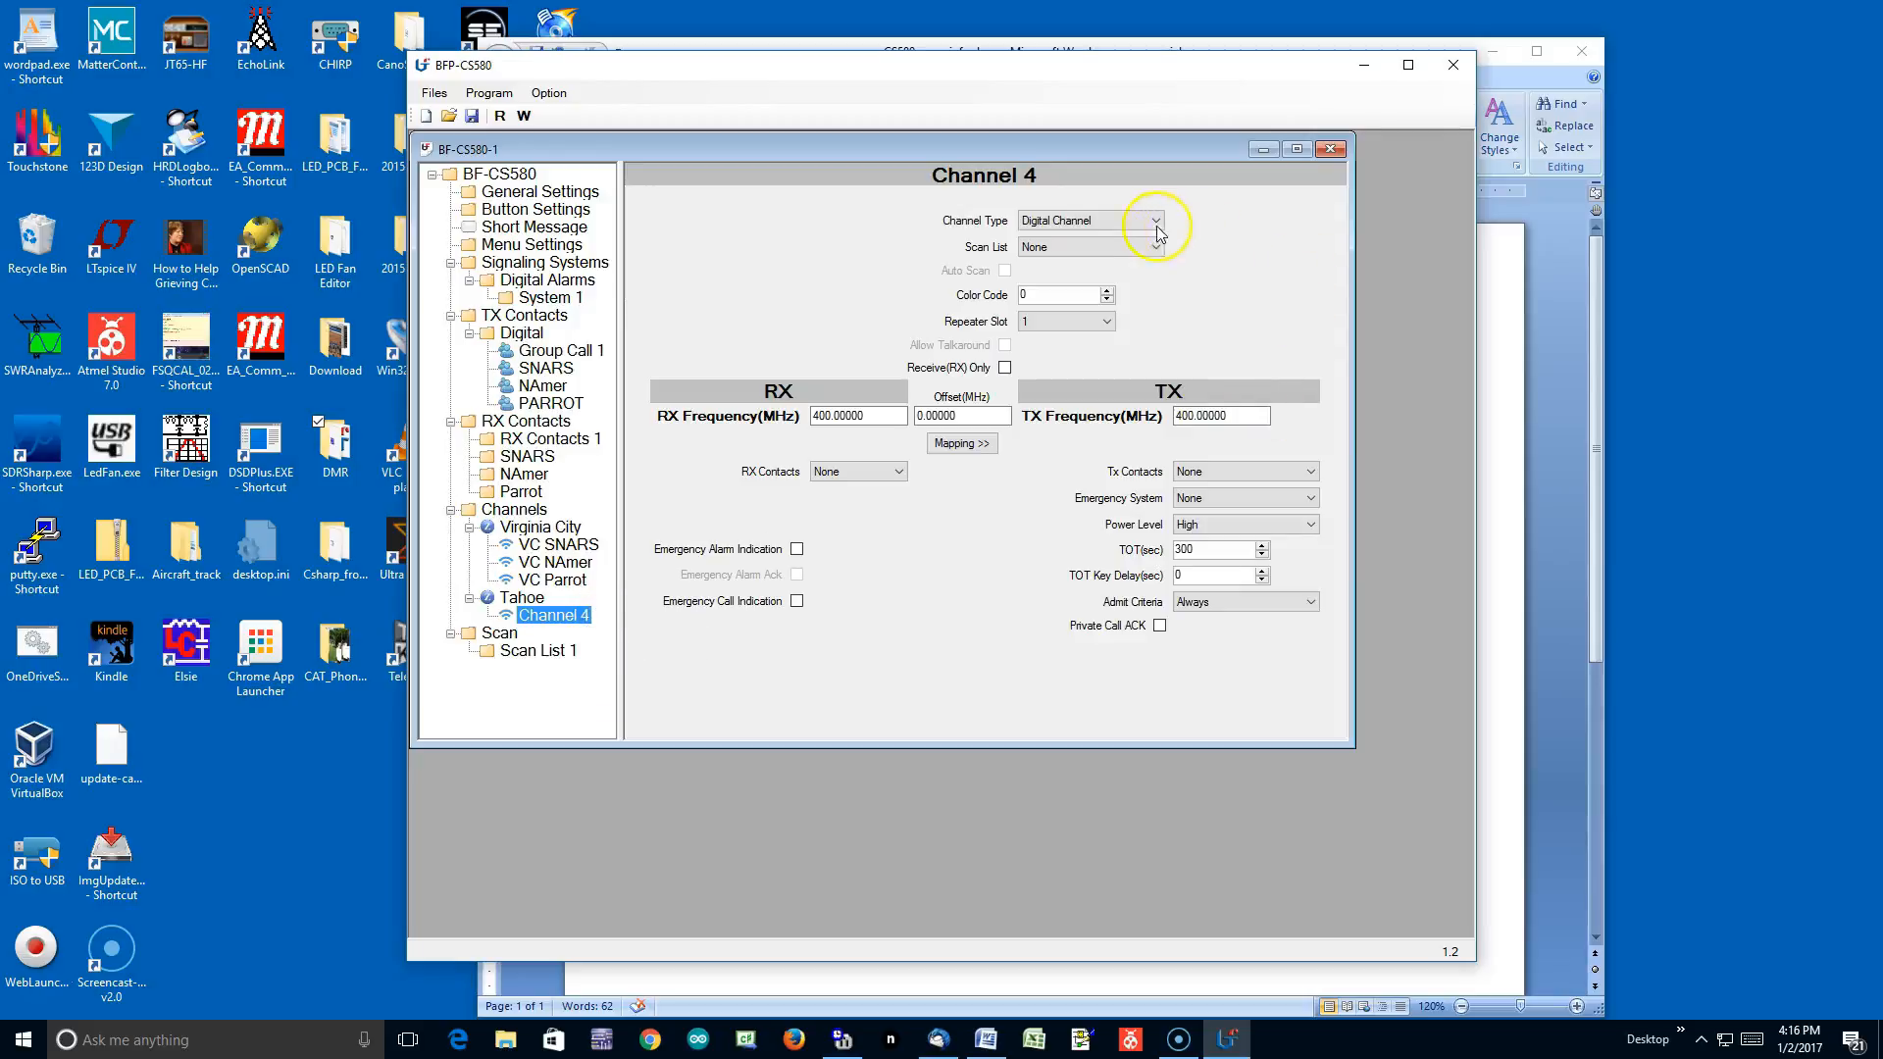
{"action": "left_click", "coordinate": [1536, 579]}
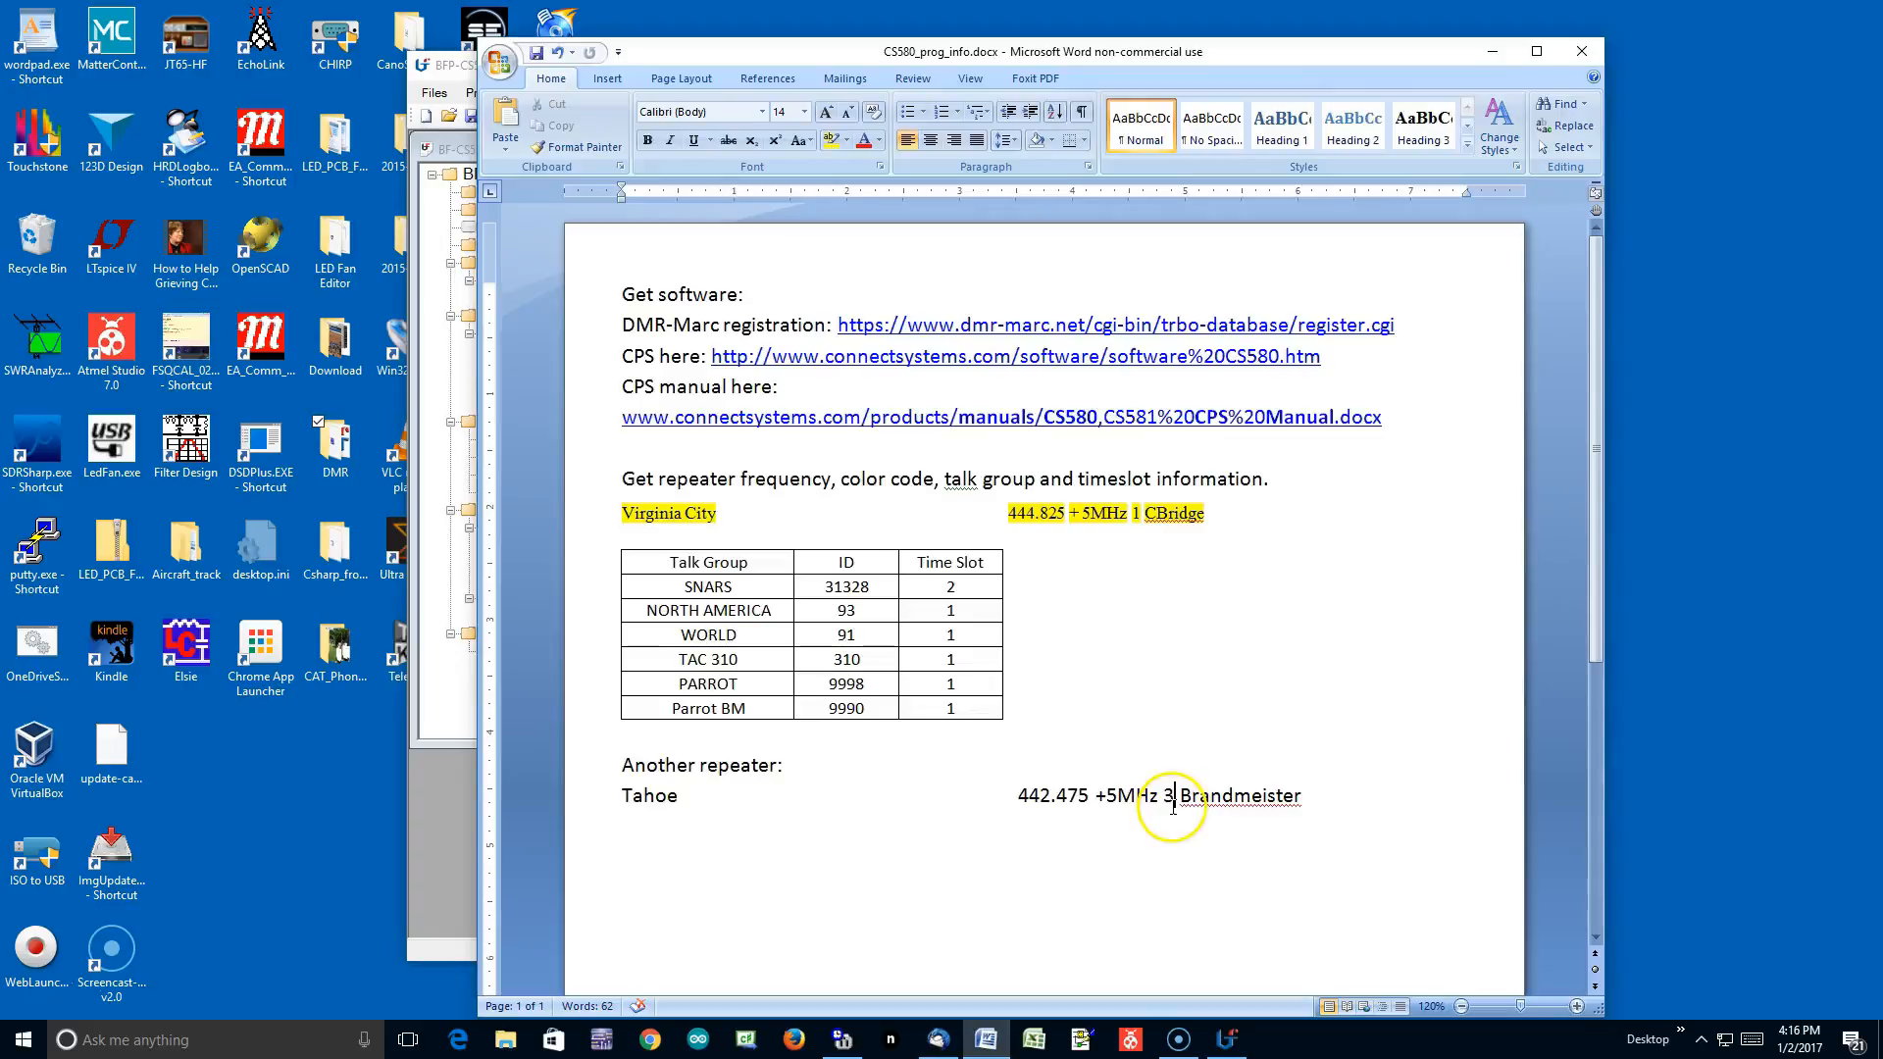
{"action": "left_click", "coordinate": [462, 820]}
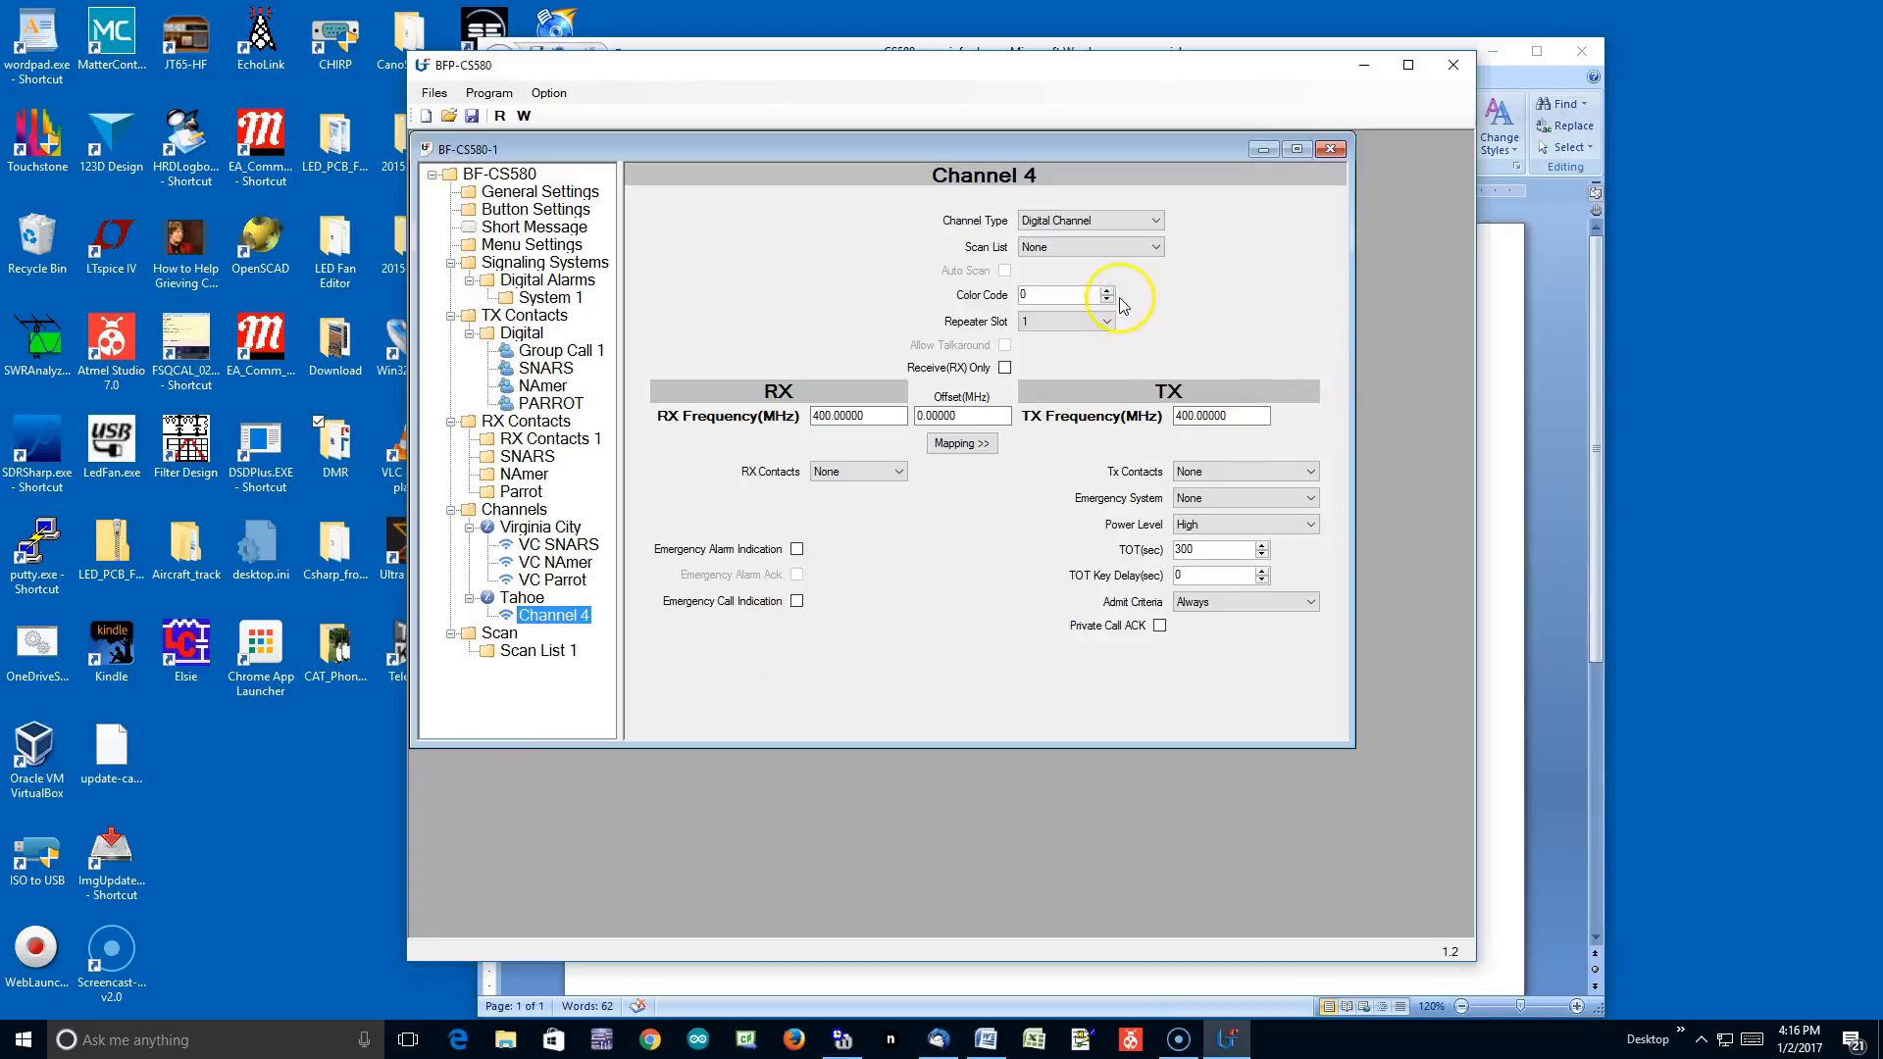
{"action": "left_click", "coordinate": [1107, 291]}
{"action": "left_click", "coordinate": [1108, 292]}
{"action": "left_click", "coordinate": [1107, 292]}
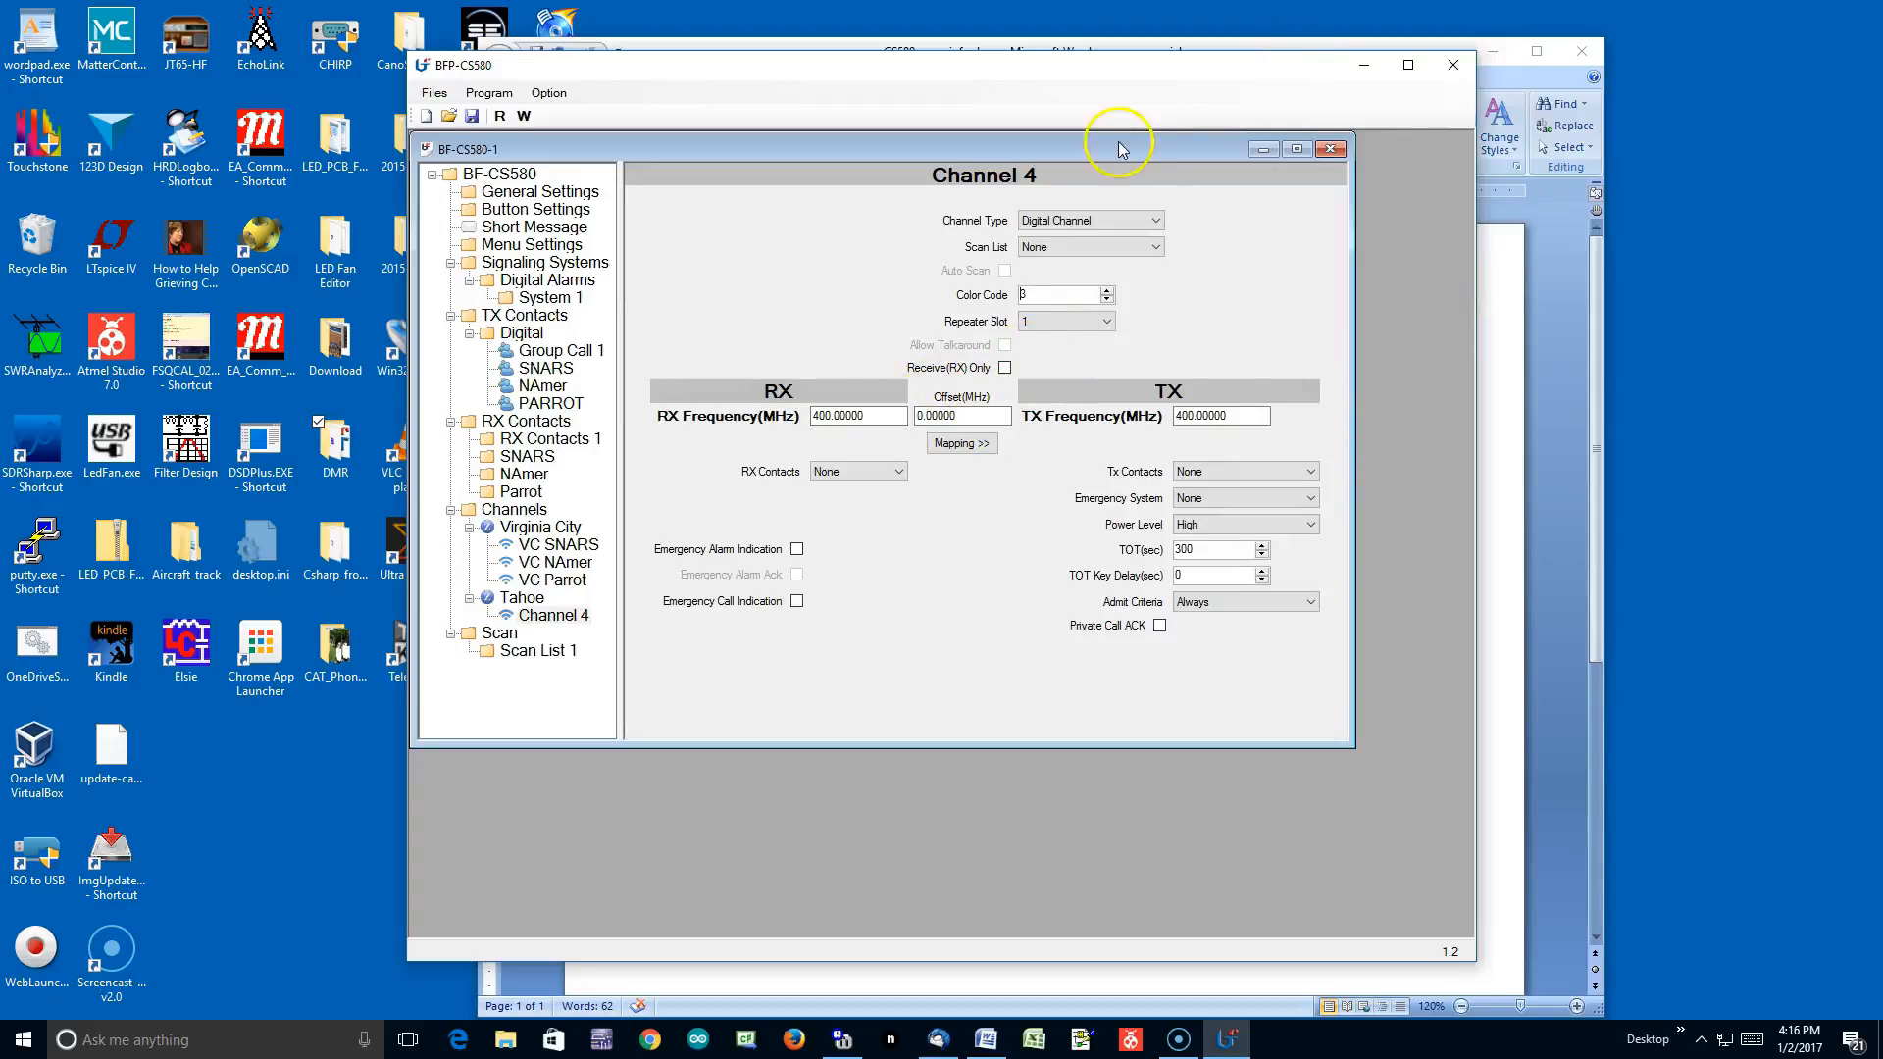
Arrange the radio programming and Word windows side by side so the Tahoe repeater details stay readable beside the channel settings.
{"action": "left_click_drag", "start_coordinate": [1190, 70], "coordinate": [866, 58]}
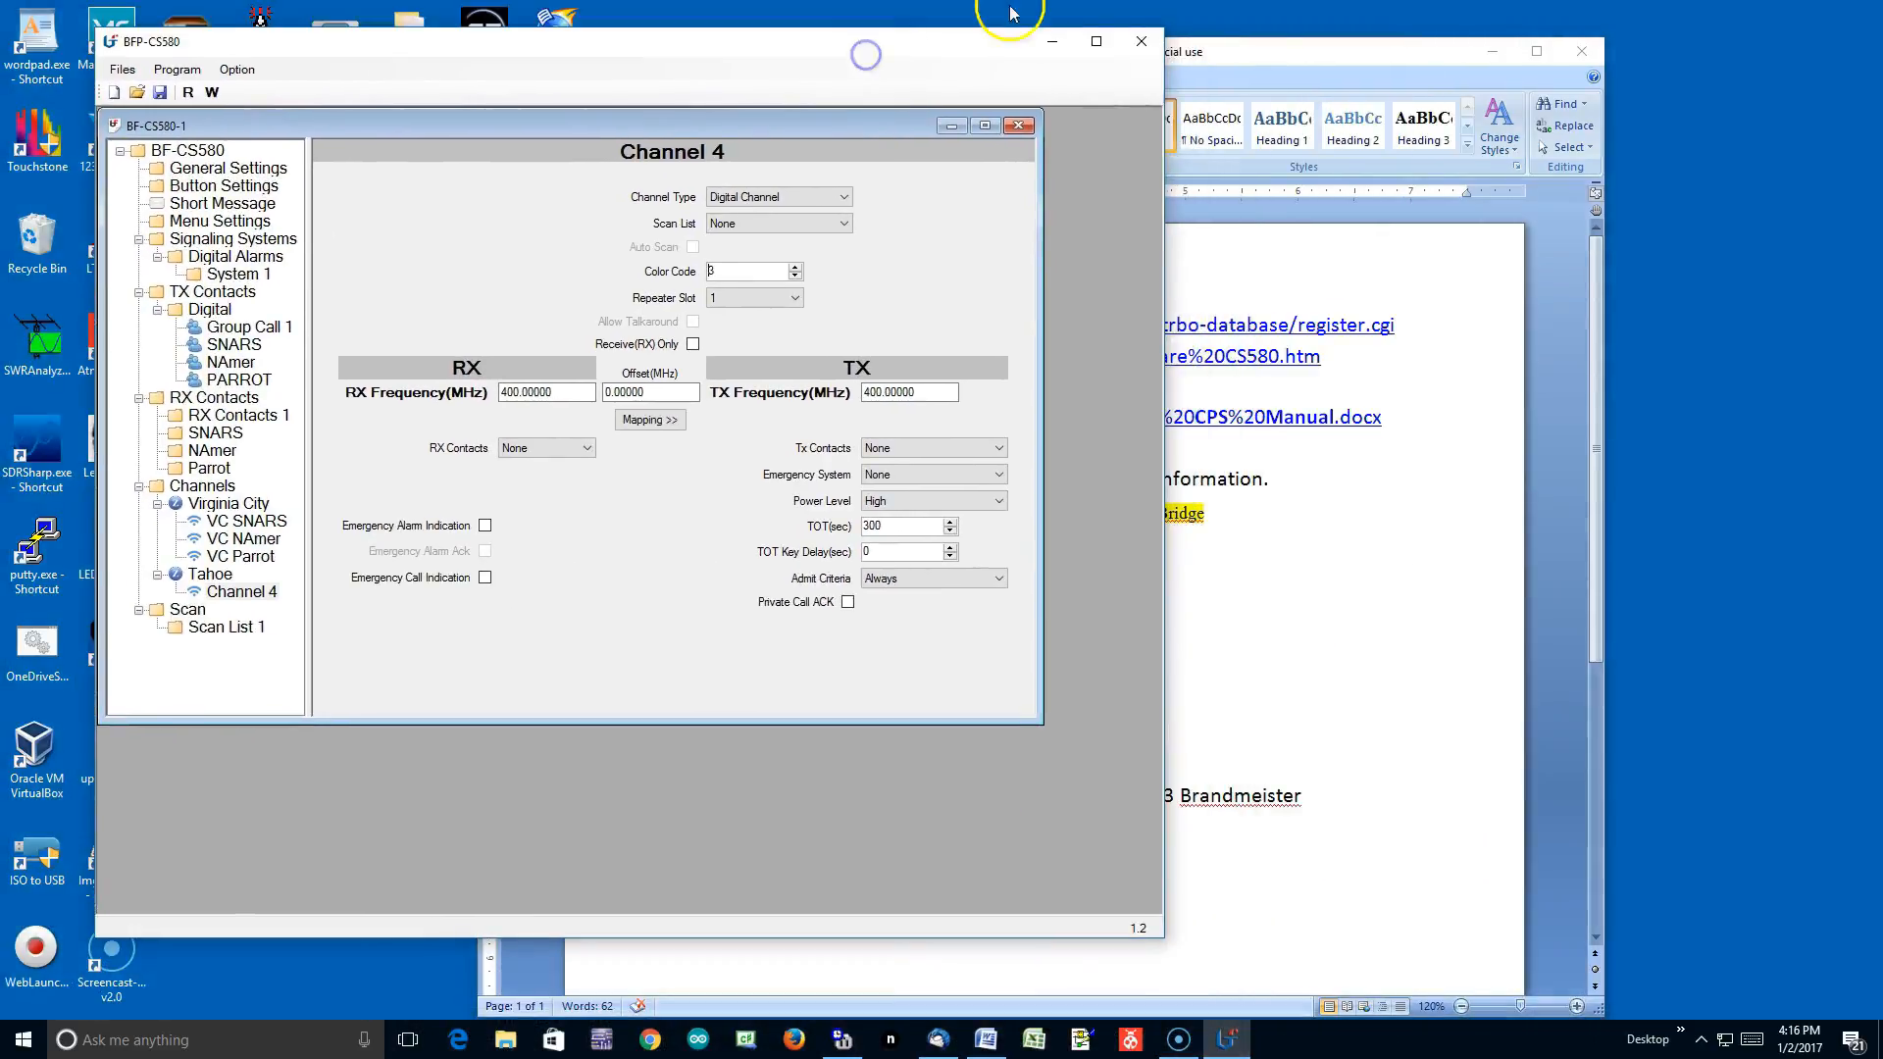
{"action": "left_click_drag", "start_coordinate": [1256, 49], "coordinate": [1691, 38]}
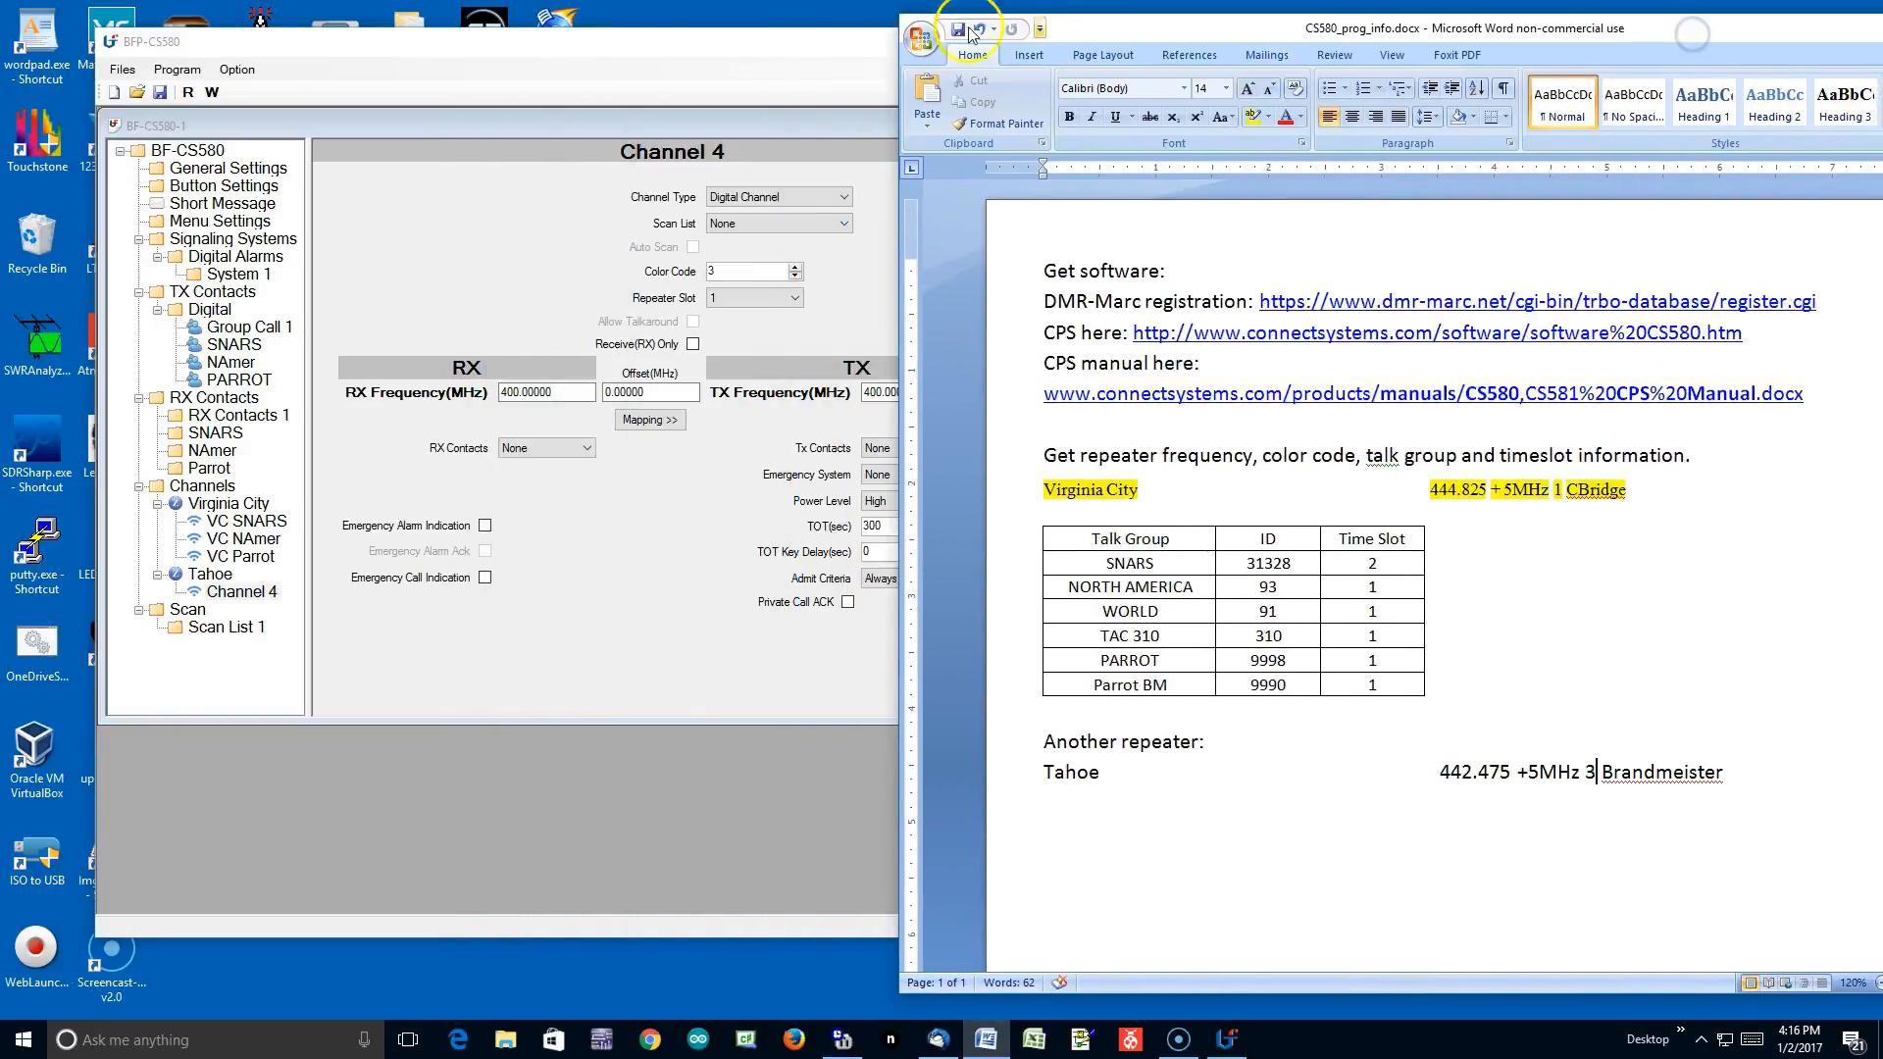
{"action": "left_click", "coordinate": [651, 44]}
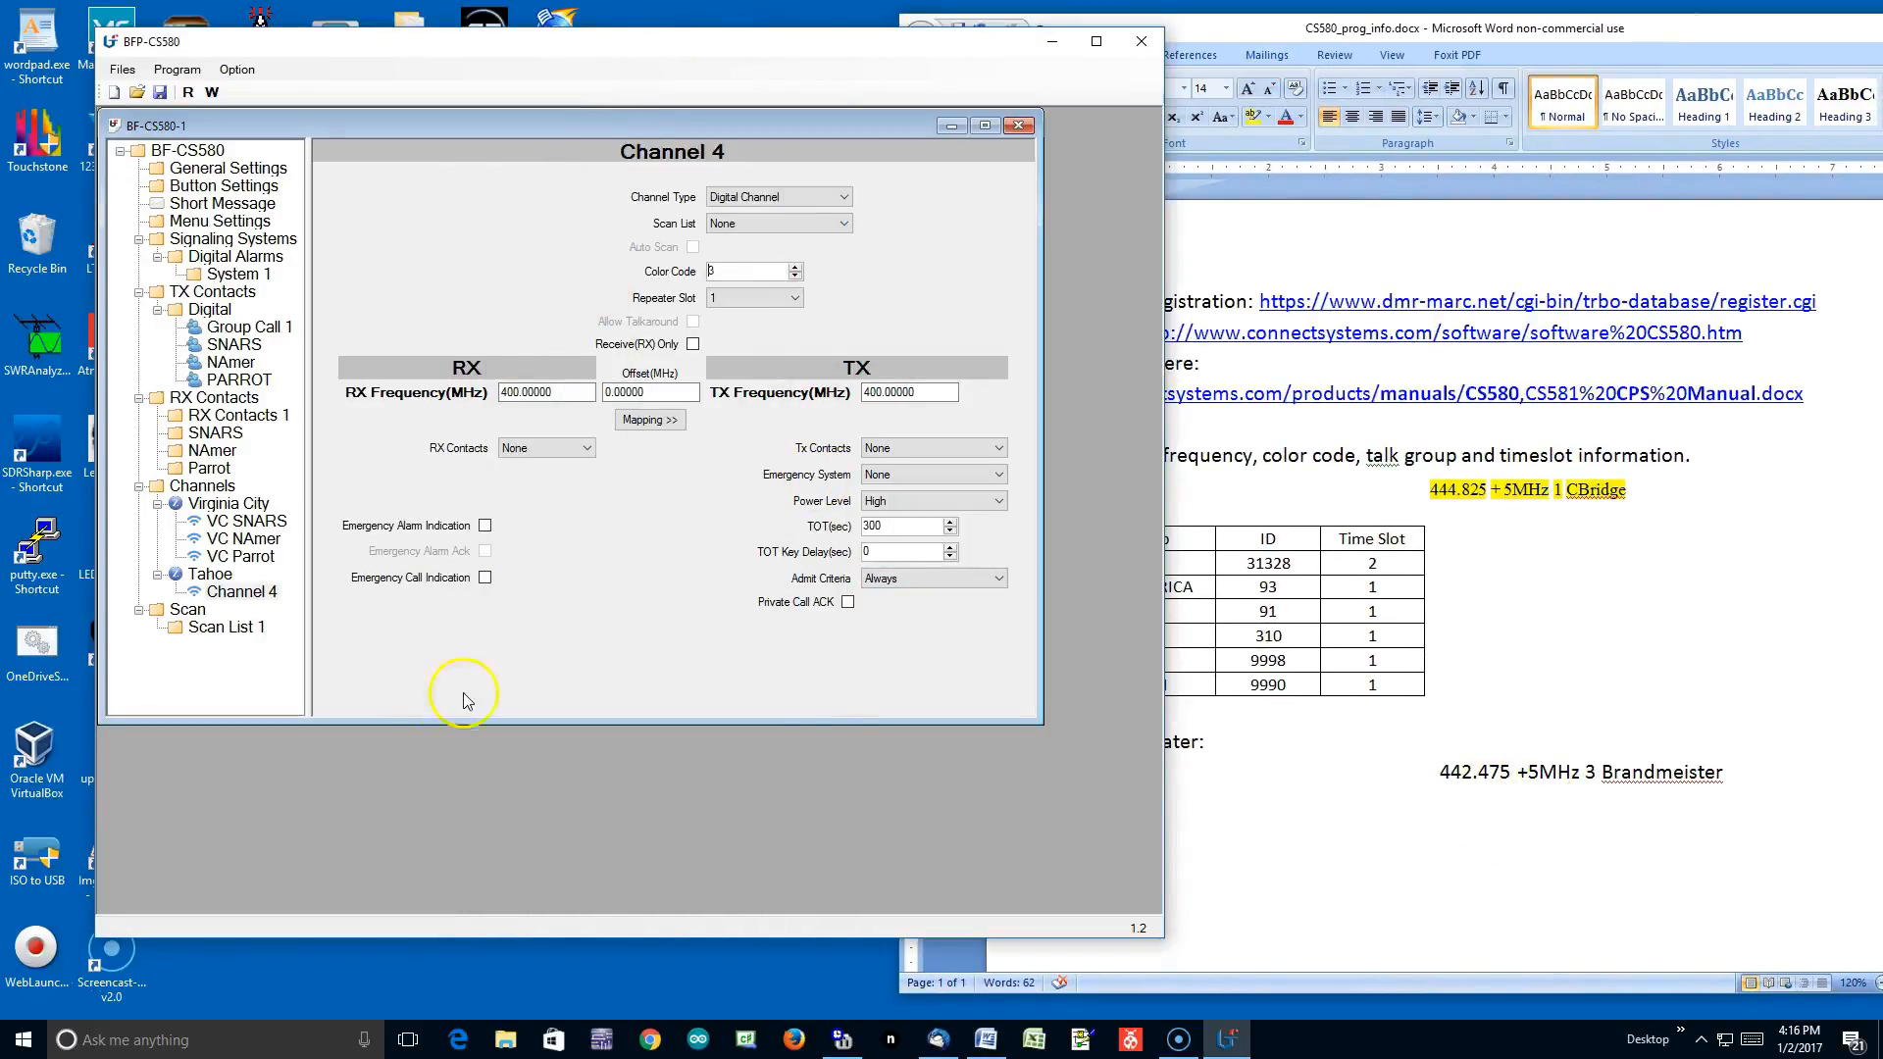
Set the new Tahoe channel's RX frequency to 442.475 MHz and its TX frequency to 447.475 MHz.
{"action": "double_click", "coordinate": [536, 393]}
{"action": "type", "text": "442.475"}
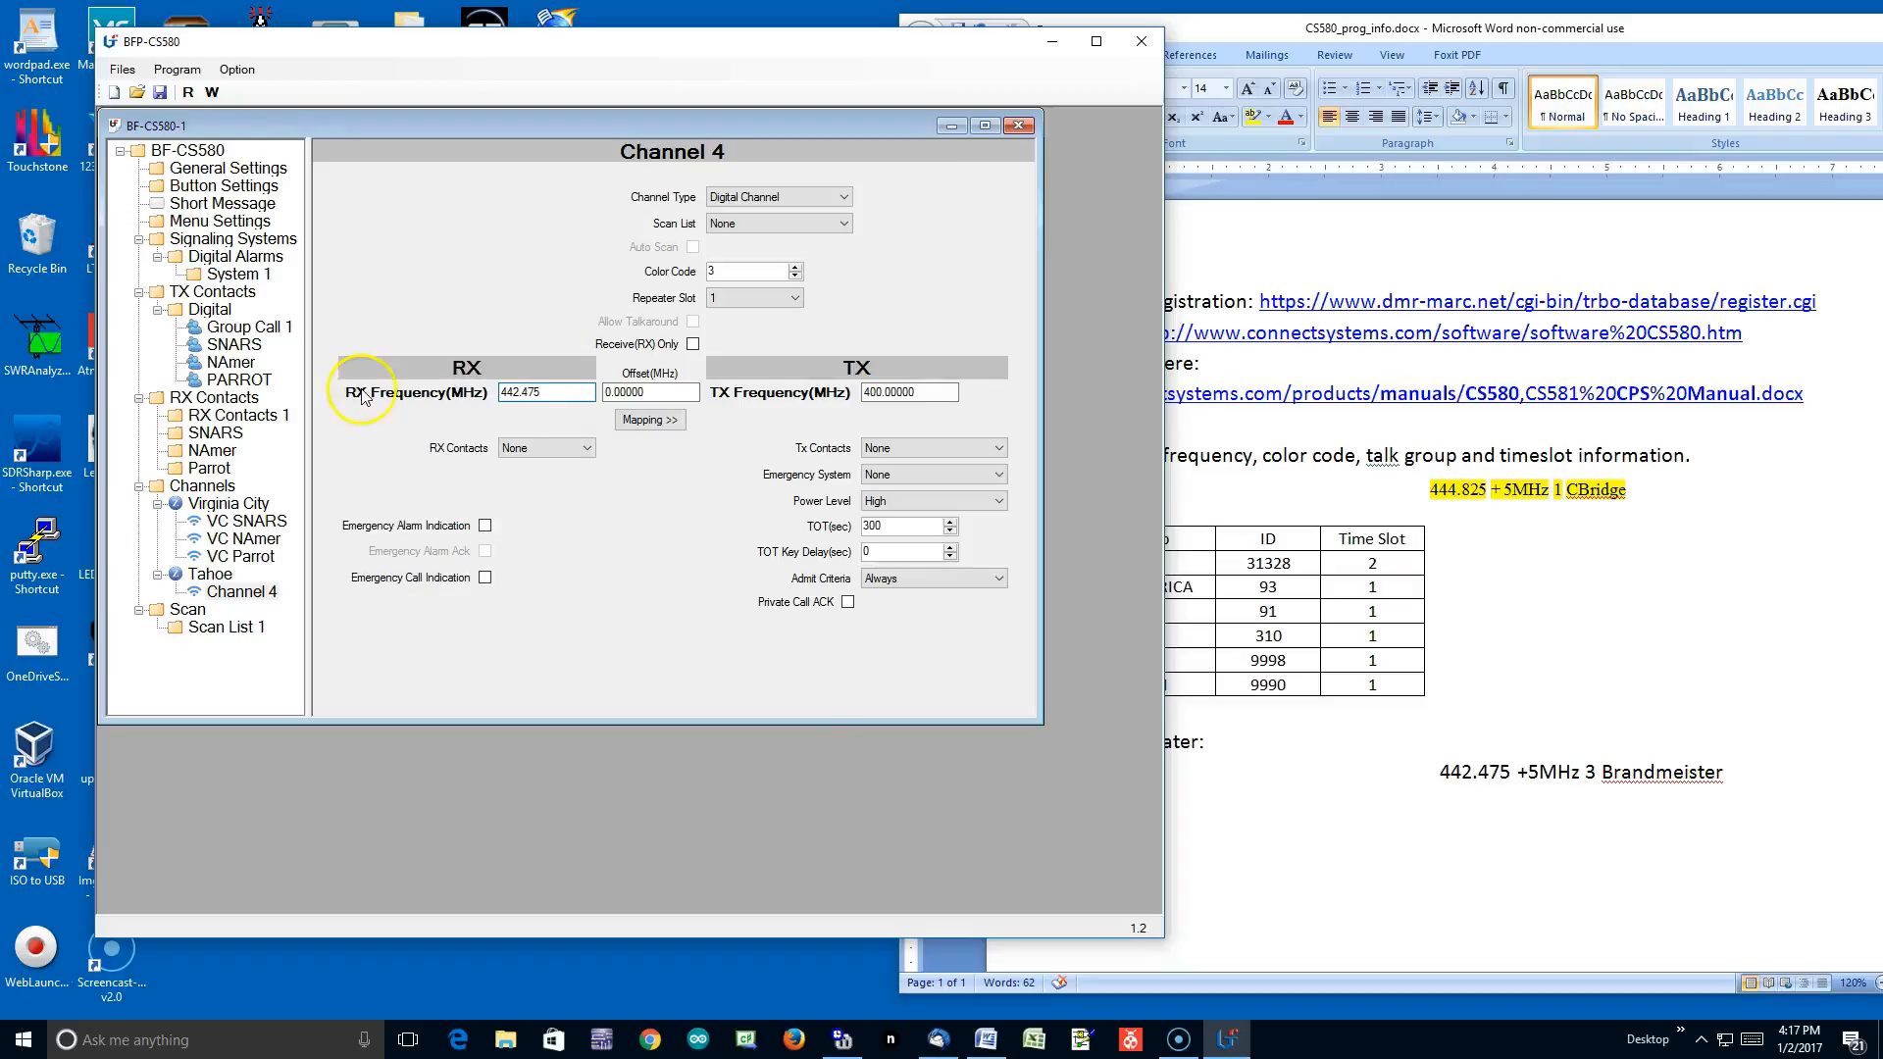
{"action": "double_click", "coordinate": [931, 392]}
{"action": "type", "text": "447"}
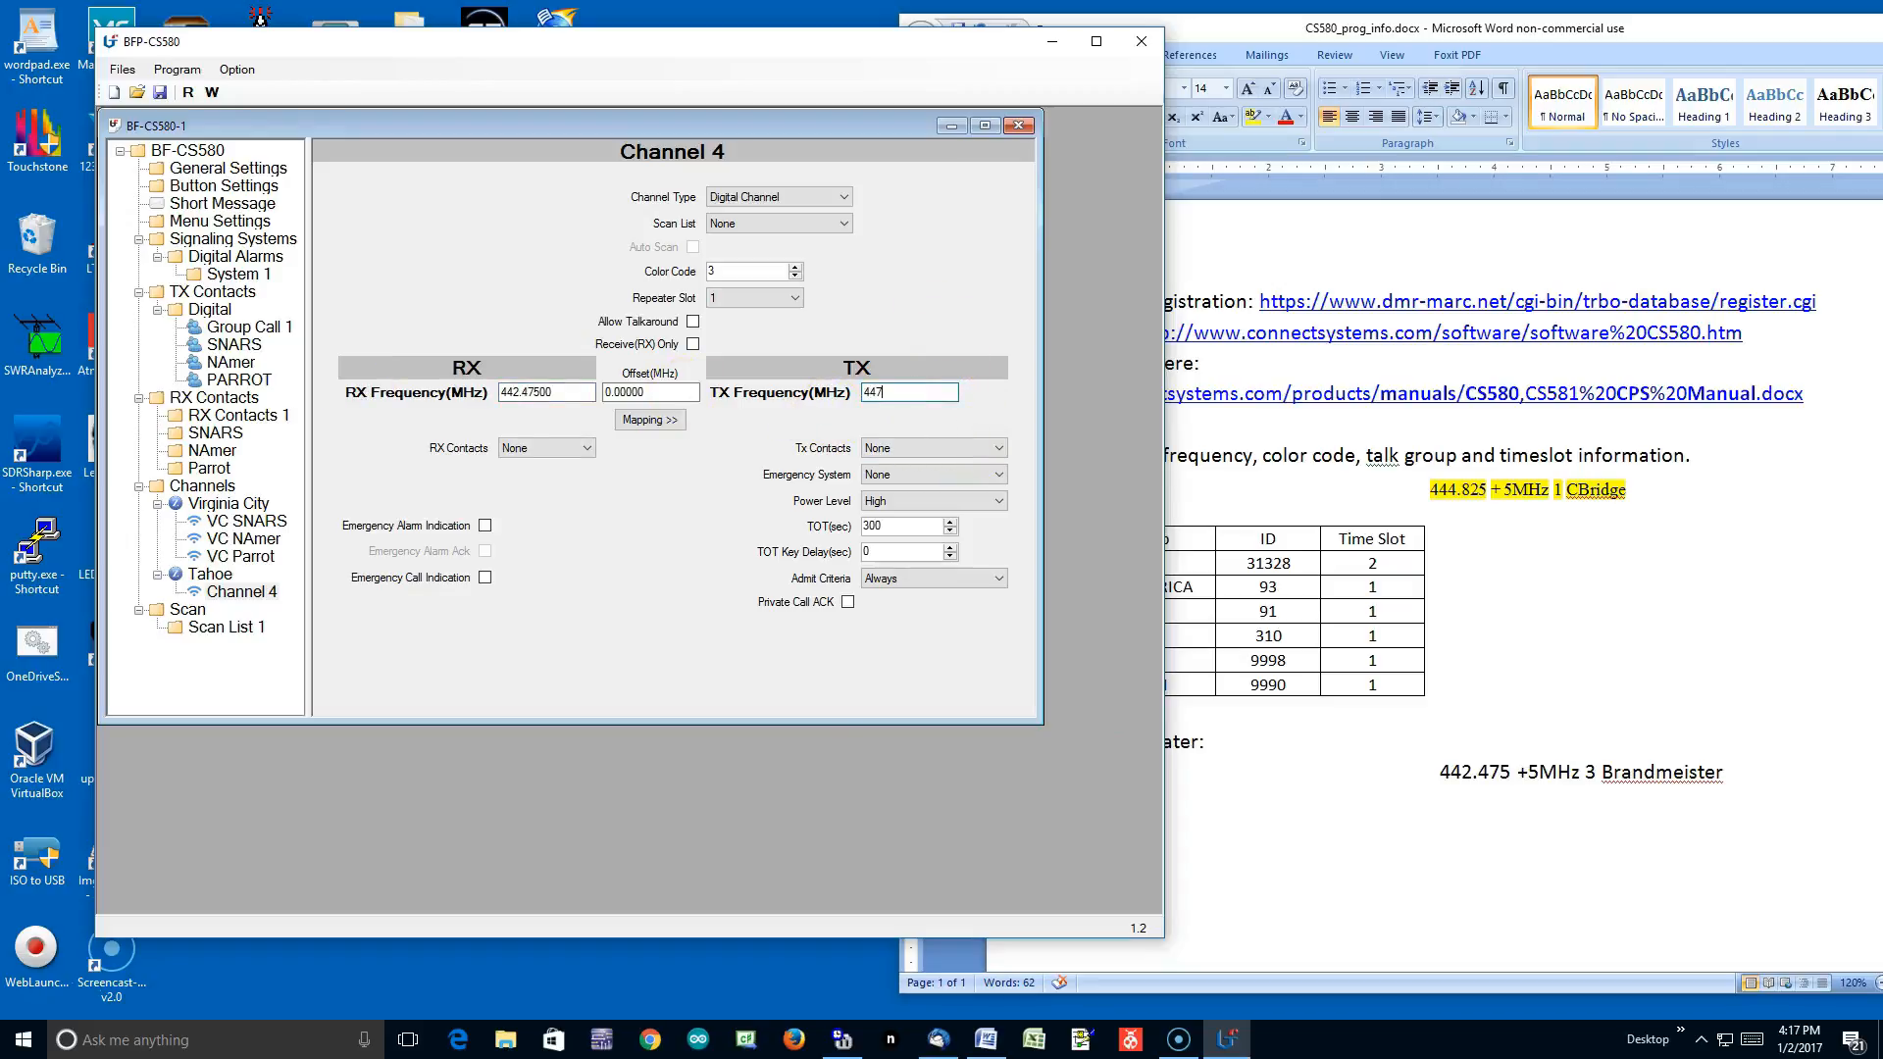
{"action": "type", "text": ".475"}
{"action": "left_click", "coordinate": [576, 515]}
Assign SNARS as both the TX contact and the RX contacts list of the new Tahoe channel.
{"action": "left_click", "coordinate": [999, 448]}
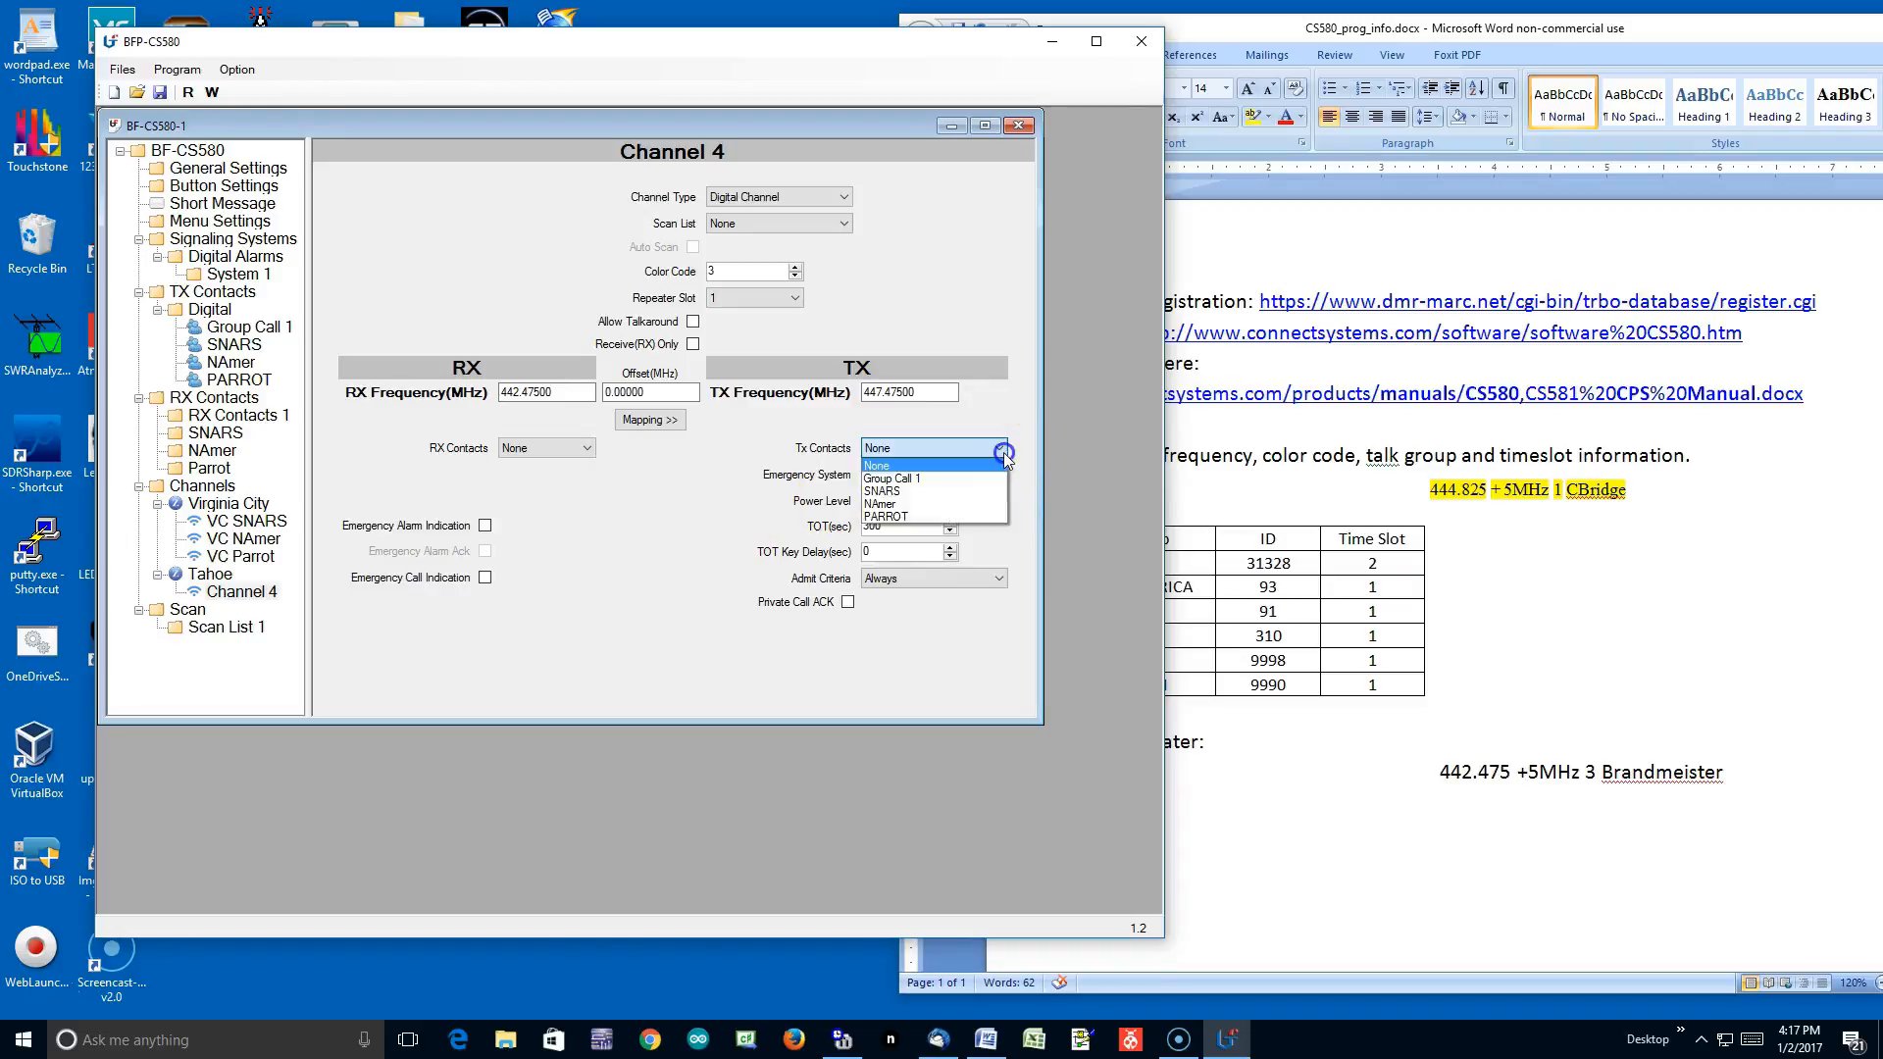
{"action": "left_click", "coordinate": [983, 500]}
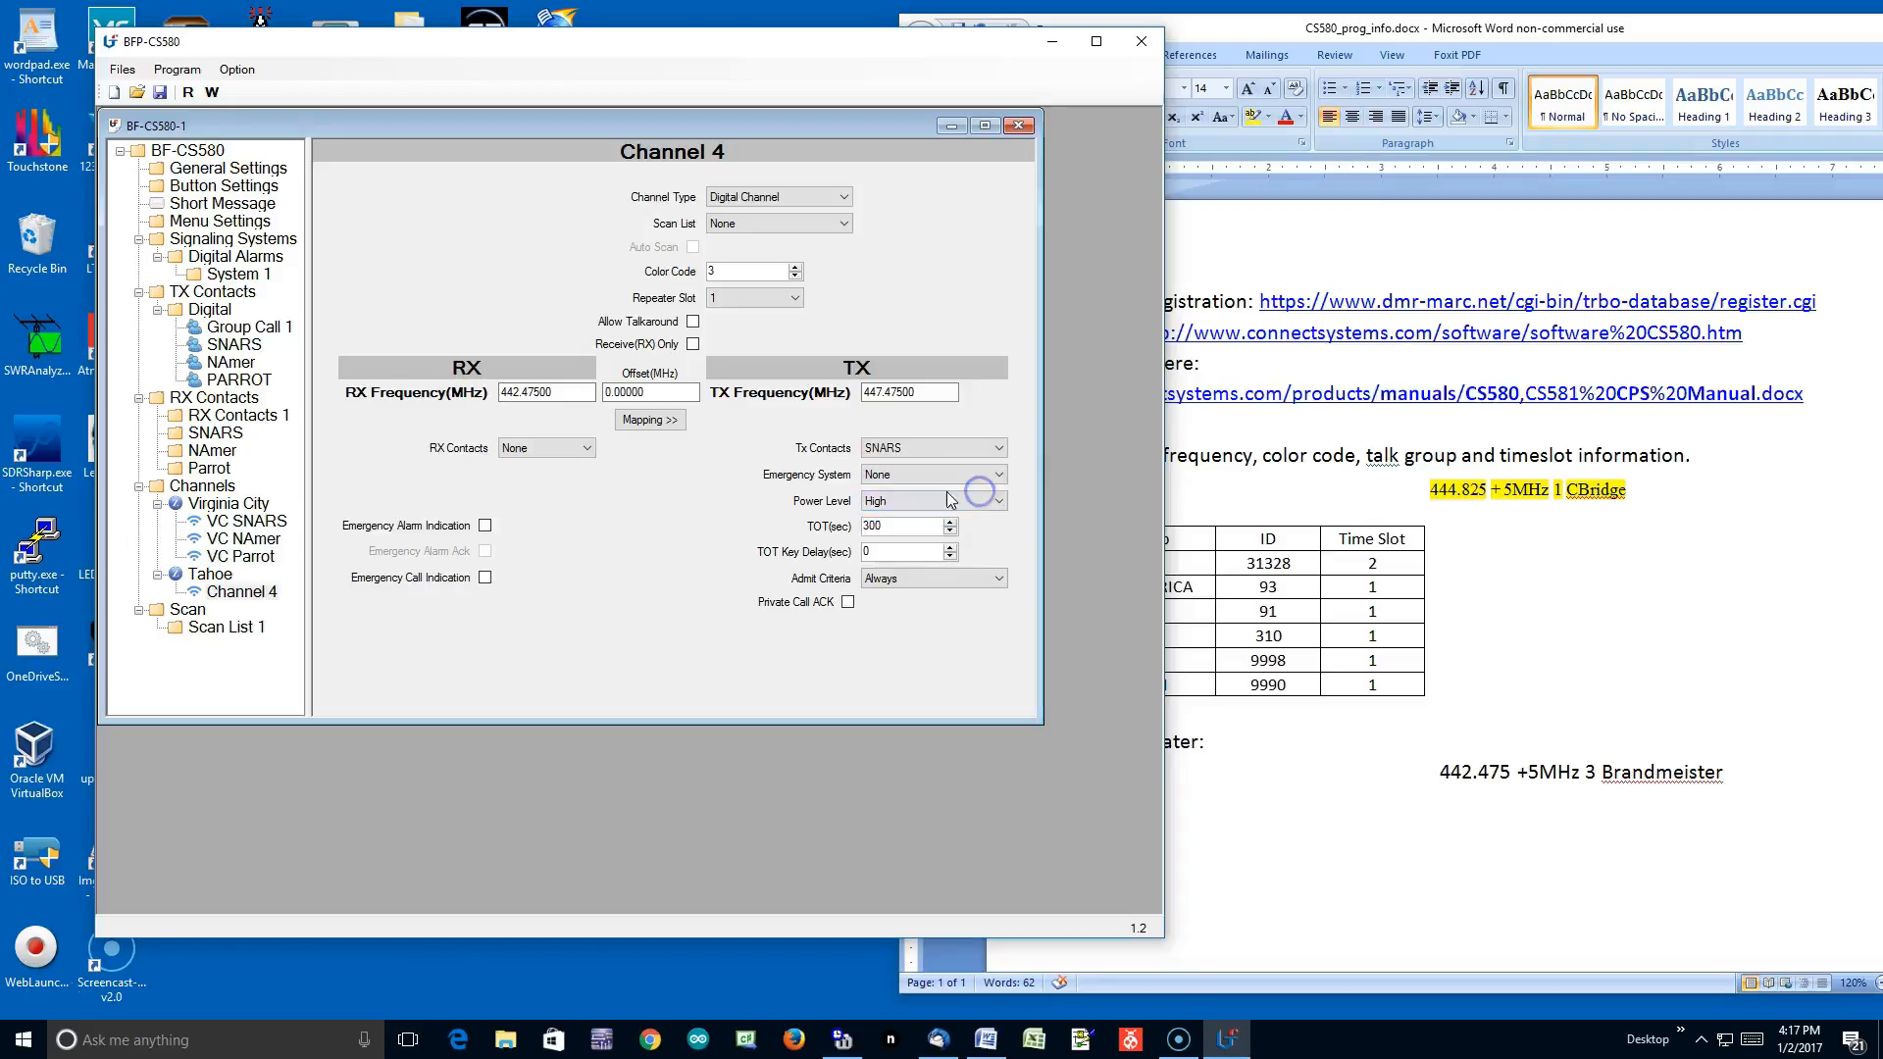
{"action": "left_click", "coordinate": [585, 448]}
{"action": "left_click", "coordinate": [562, 490]}
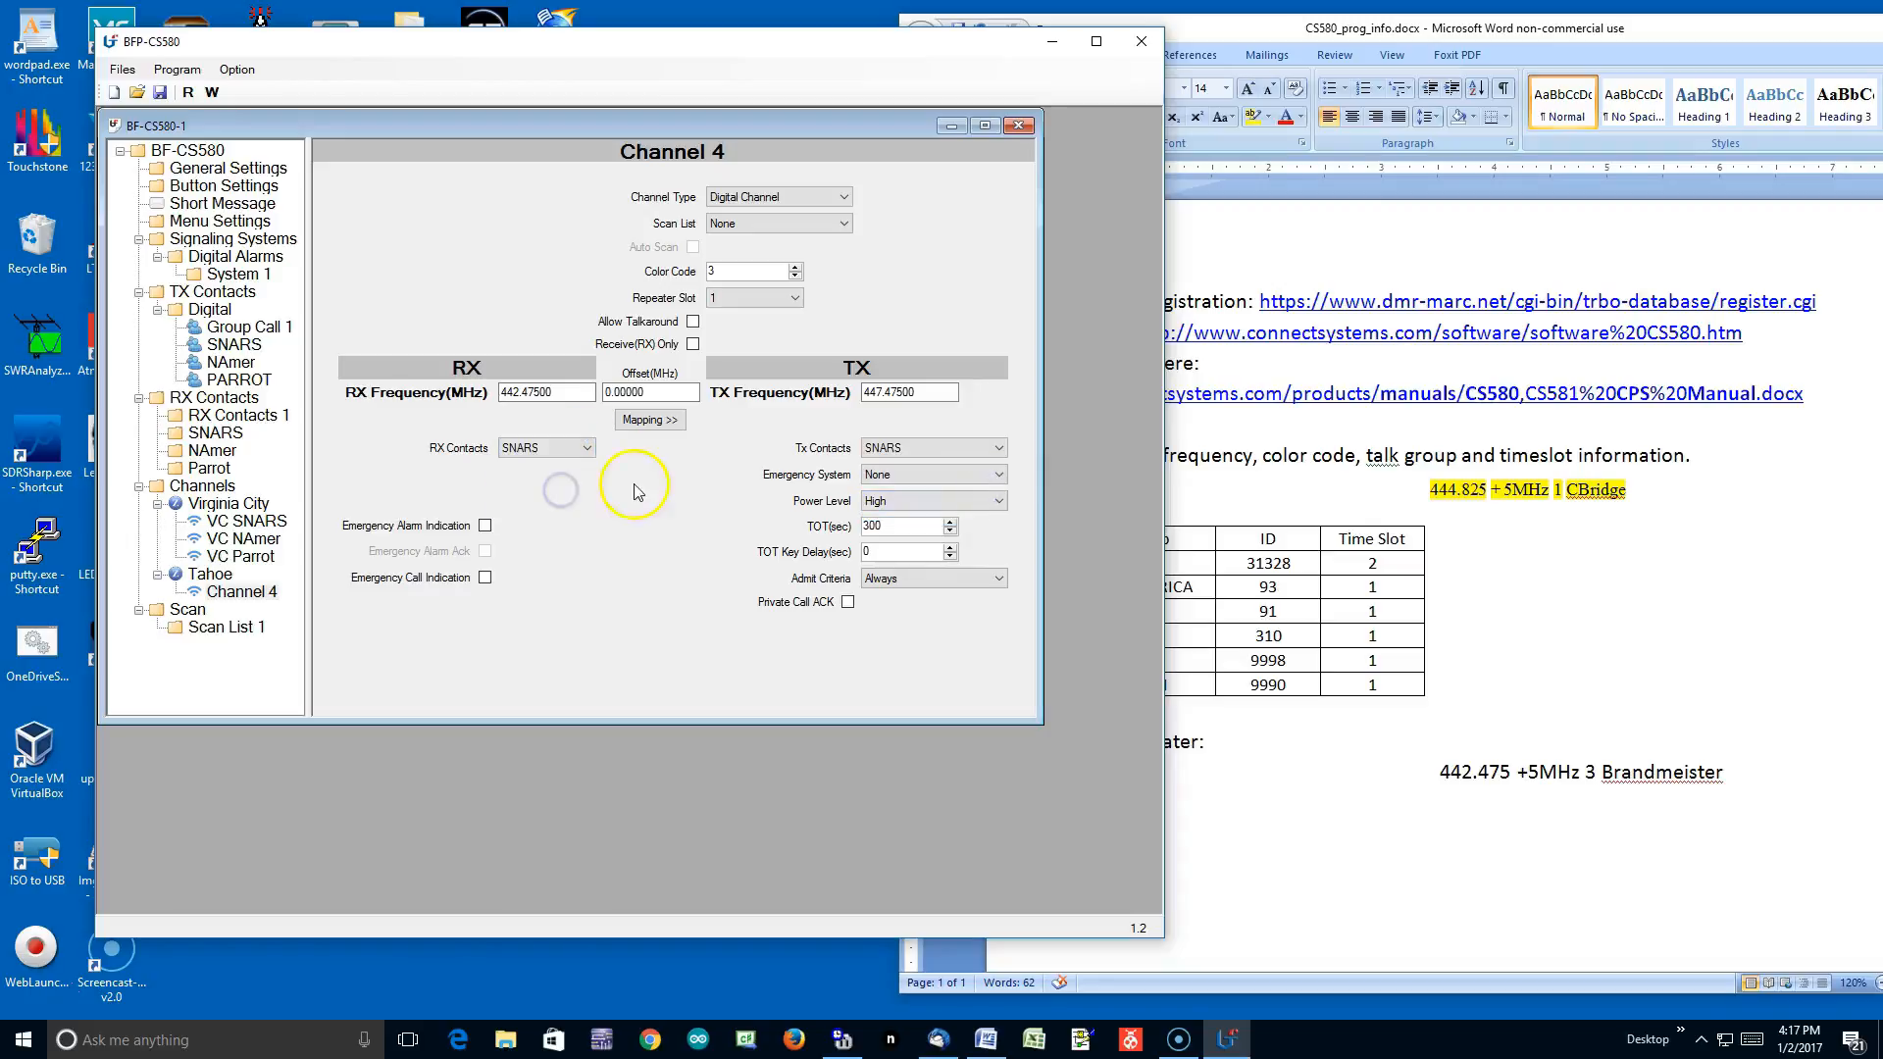
Set the new Tahoe channel's repeater slot to 2 and its admit criteria to Color Code Free.
{"action": "left_click", "coordinate": [794, 298]}
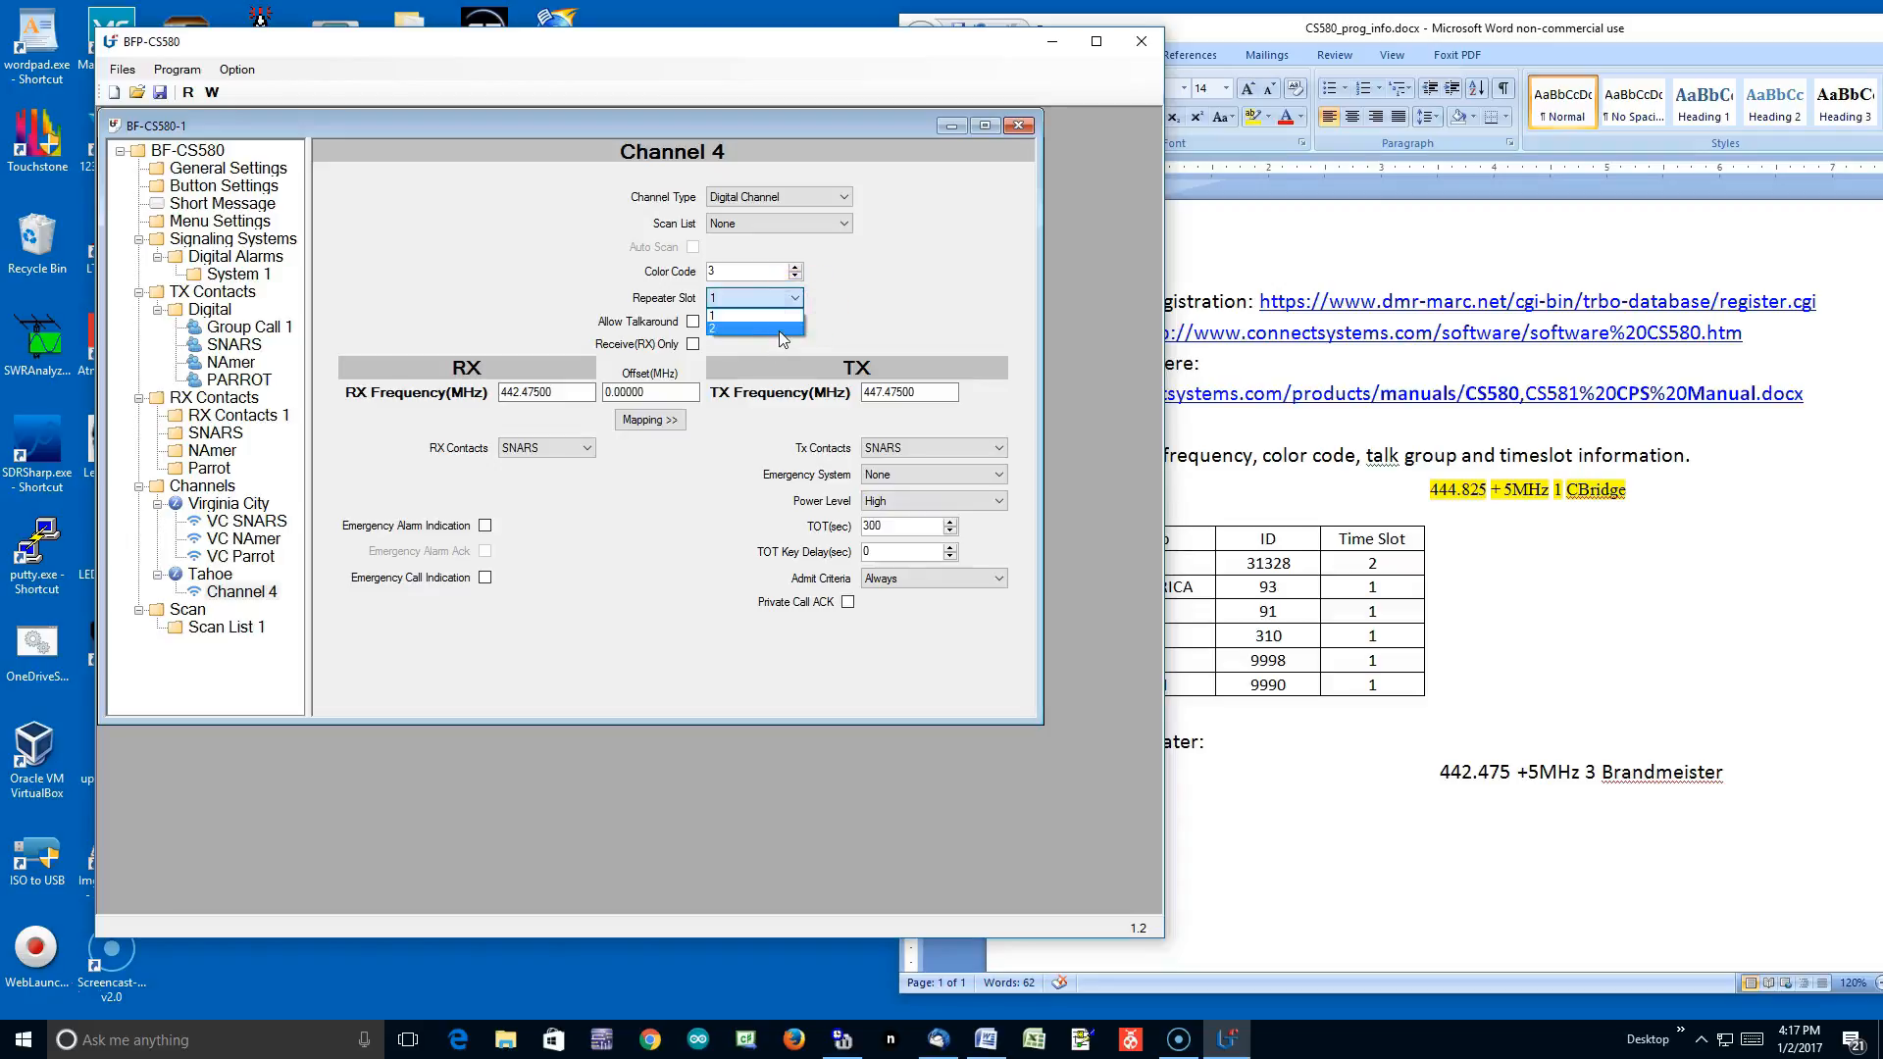
{"action": "left_click", "coordinate": [781, 331]}
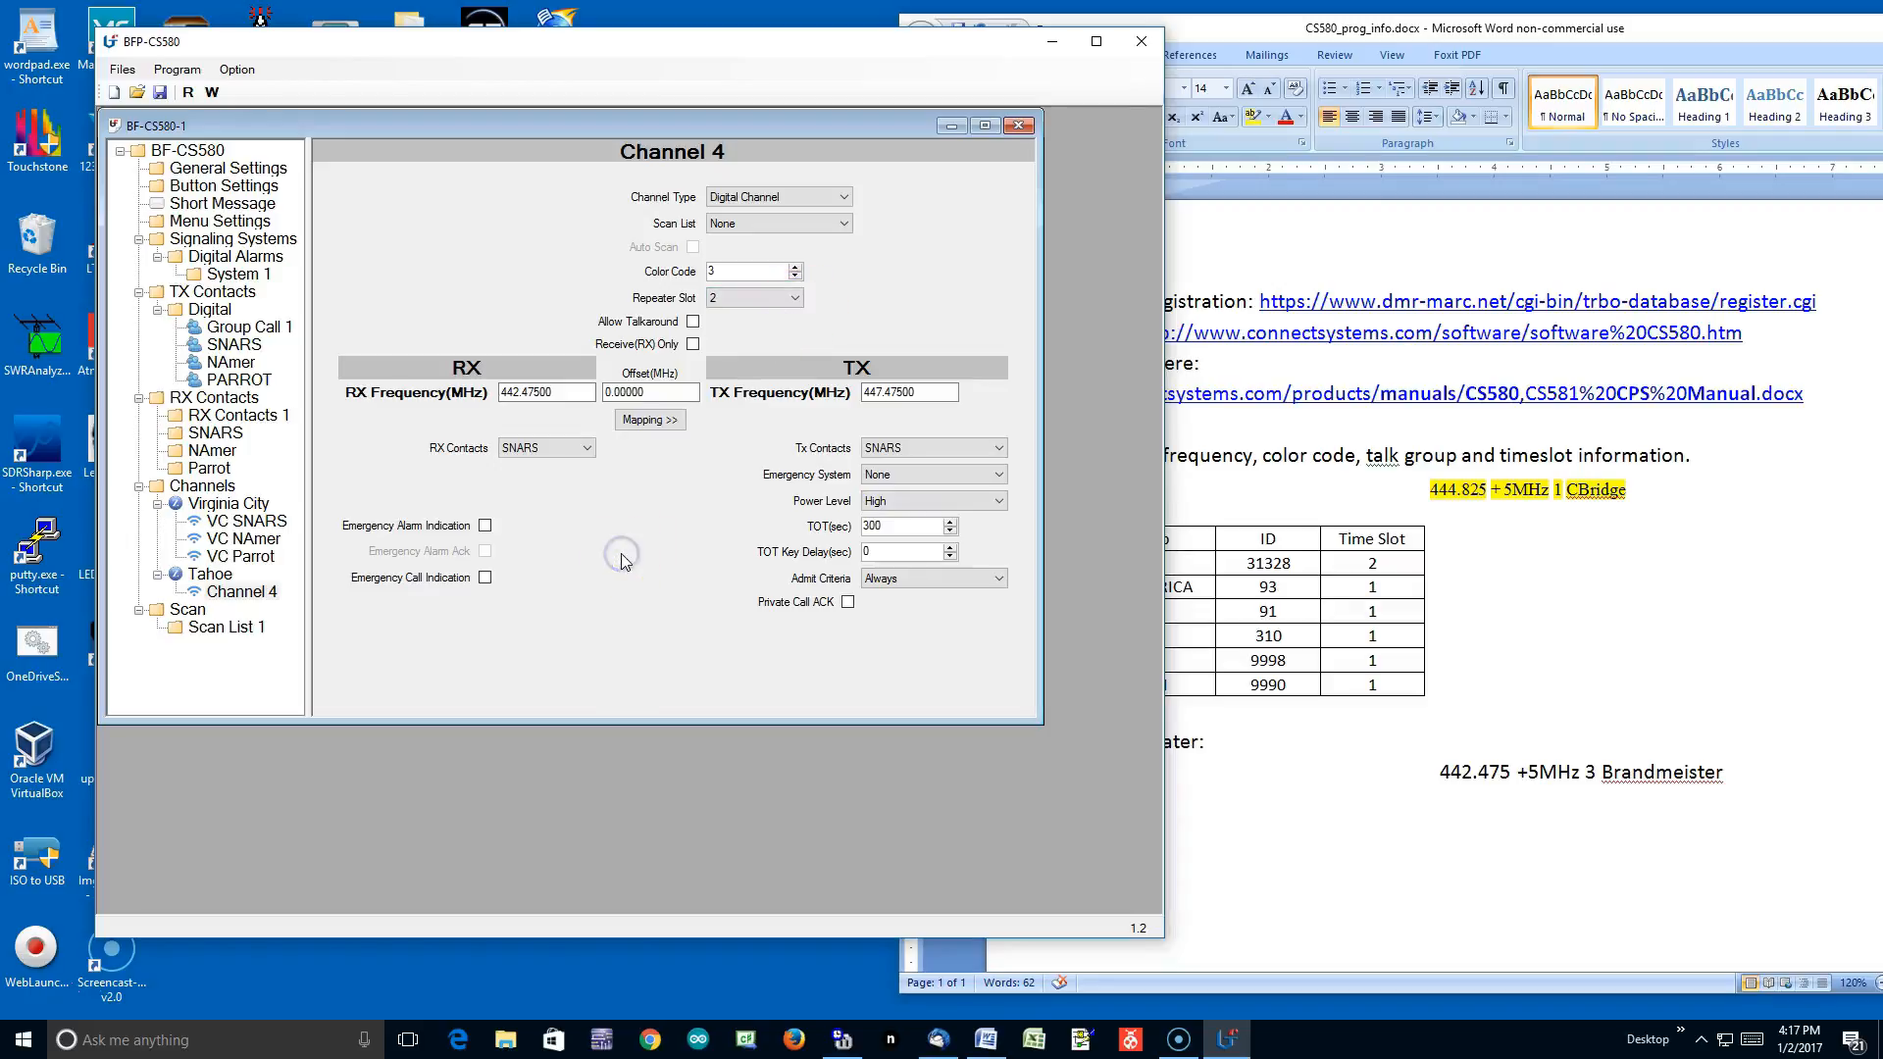
{"action": "left_click", "coordinate": [998, 579]}
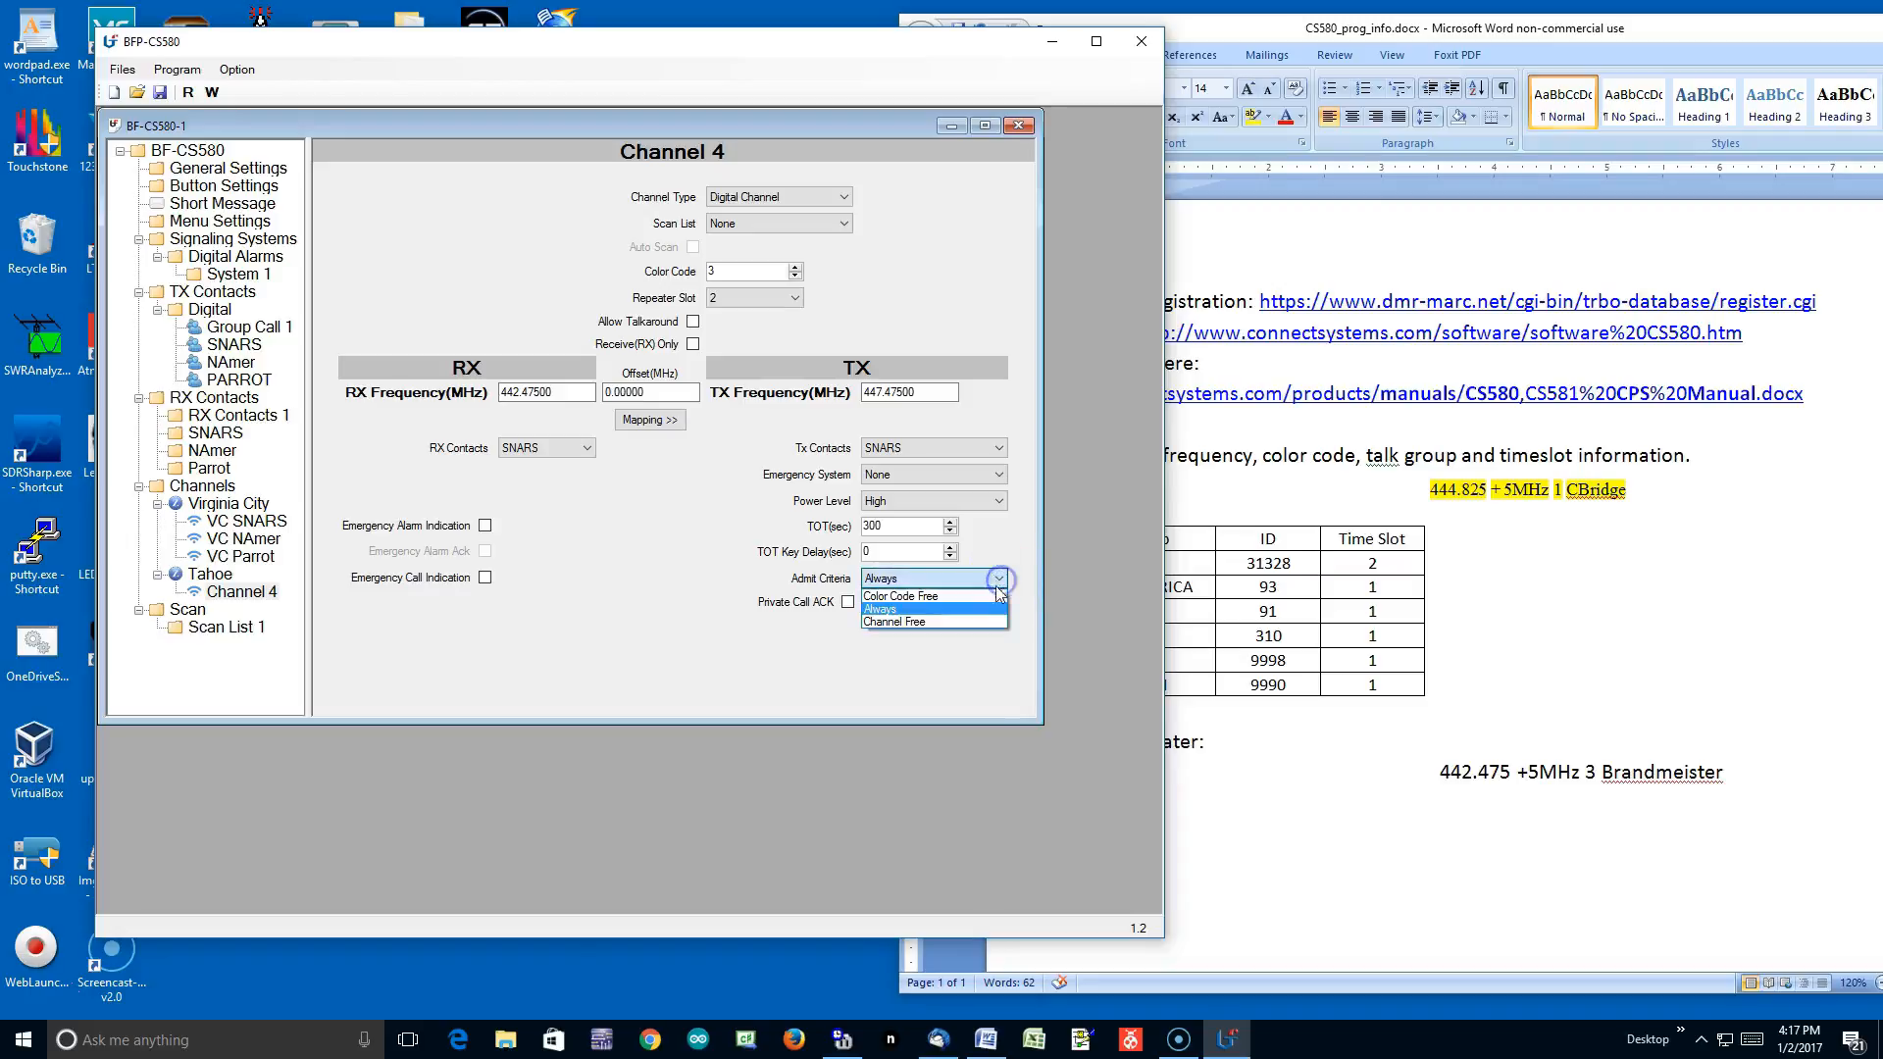
{"action": "left_click", "coordinate": [976, 598]}
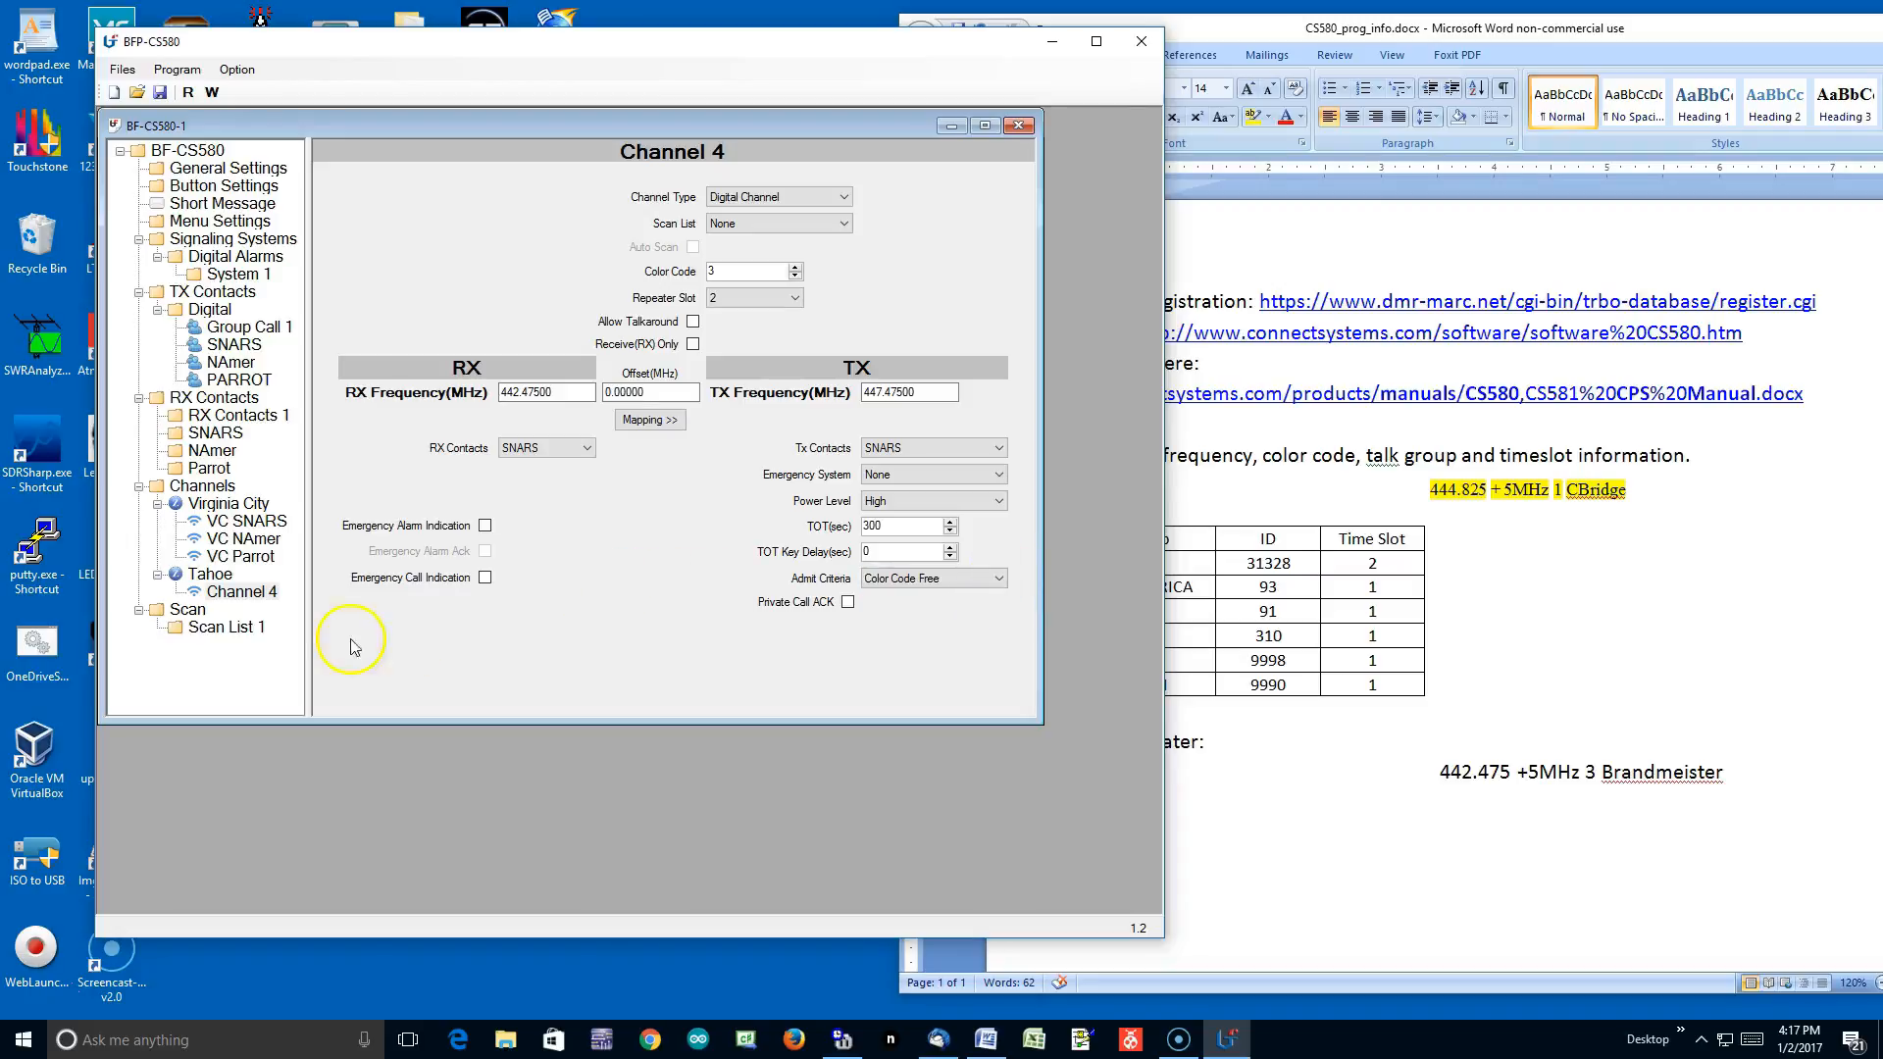
Rename the new channel in the Tahoe zone as Tahoe SNARS.
{"action": "right_click", "coordinate": [257, 596]}
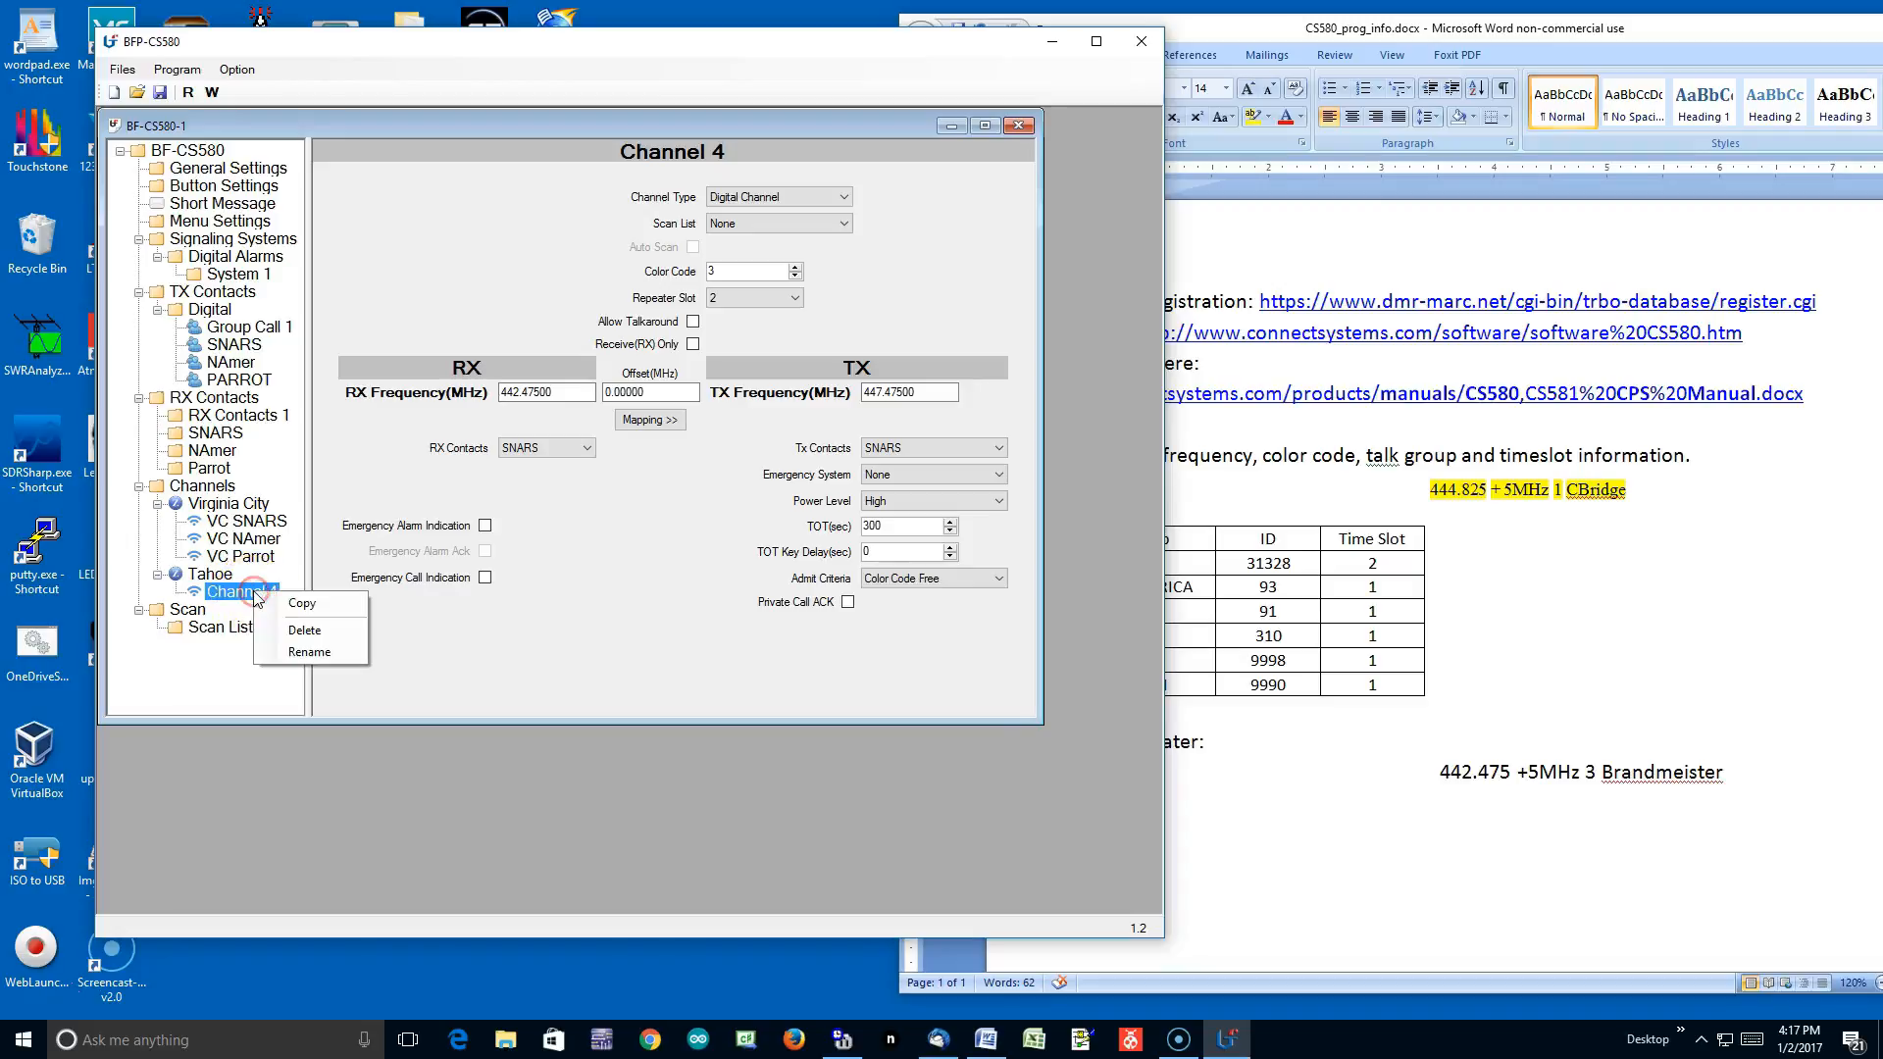
{"action": "left_click", "coordinate": [311, 653]}
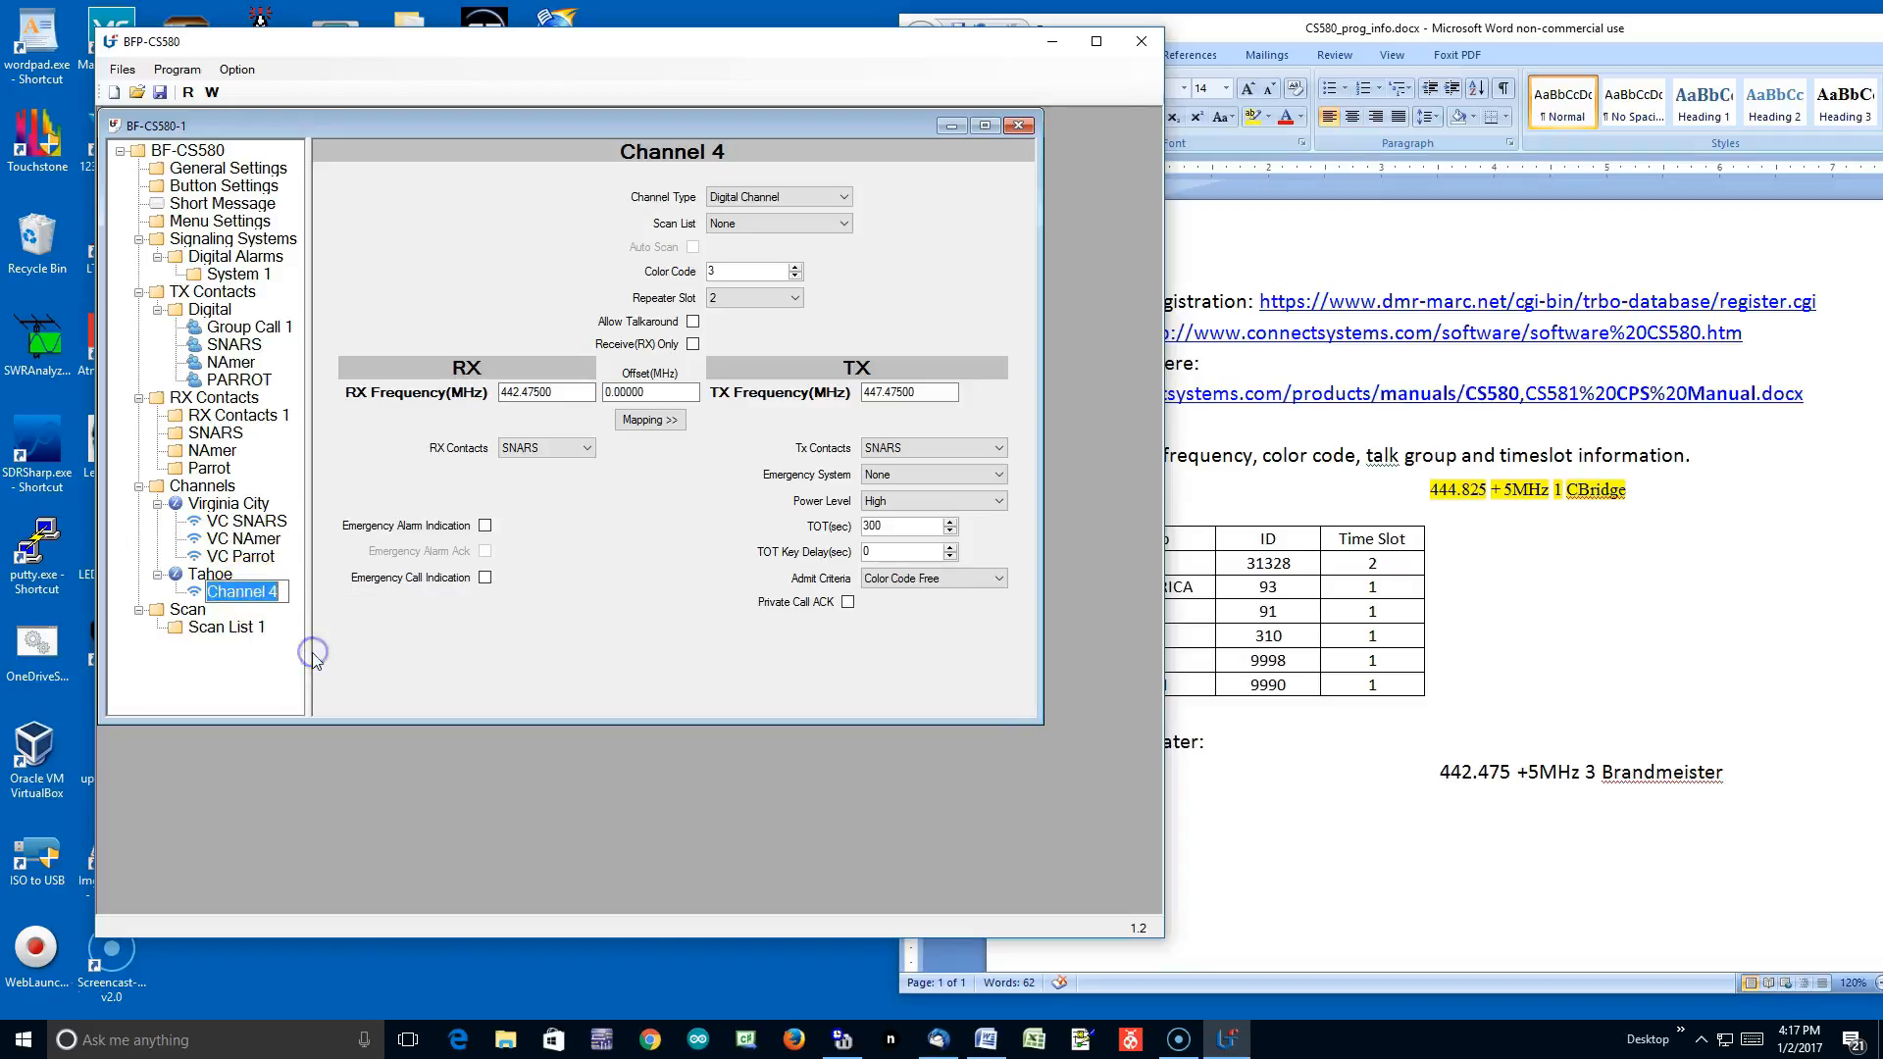
{"action": "type", "text": "Ta"}
{"action": "type", "text": "hoe SNARS"}
{"action": "left_click", "coordinate": [210, 592]}
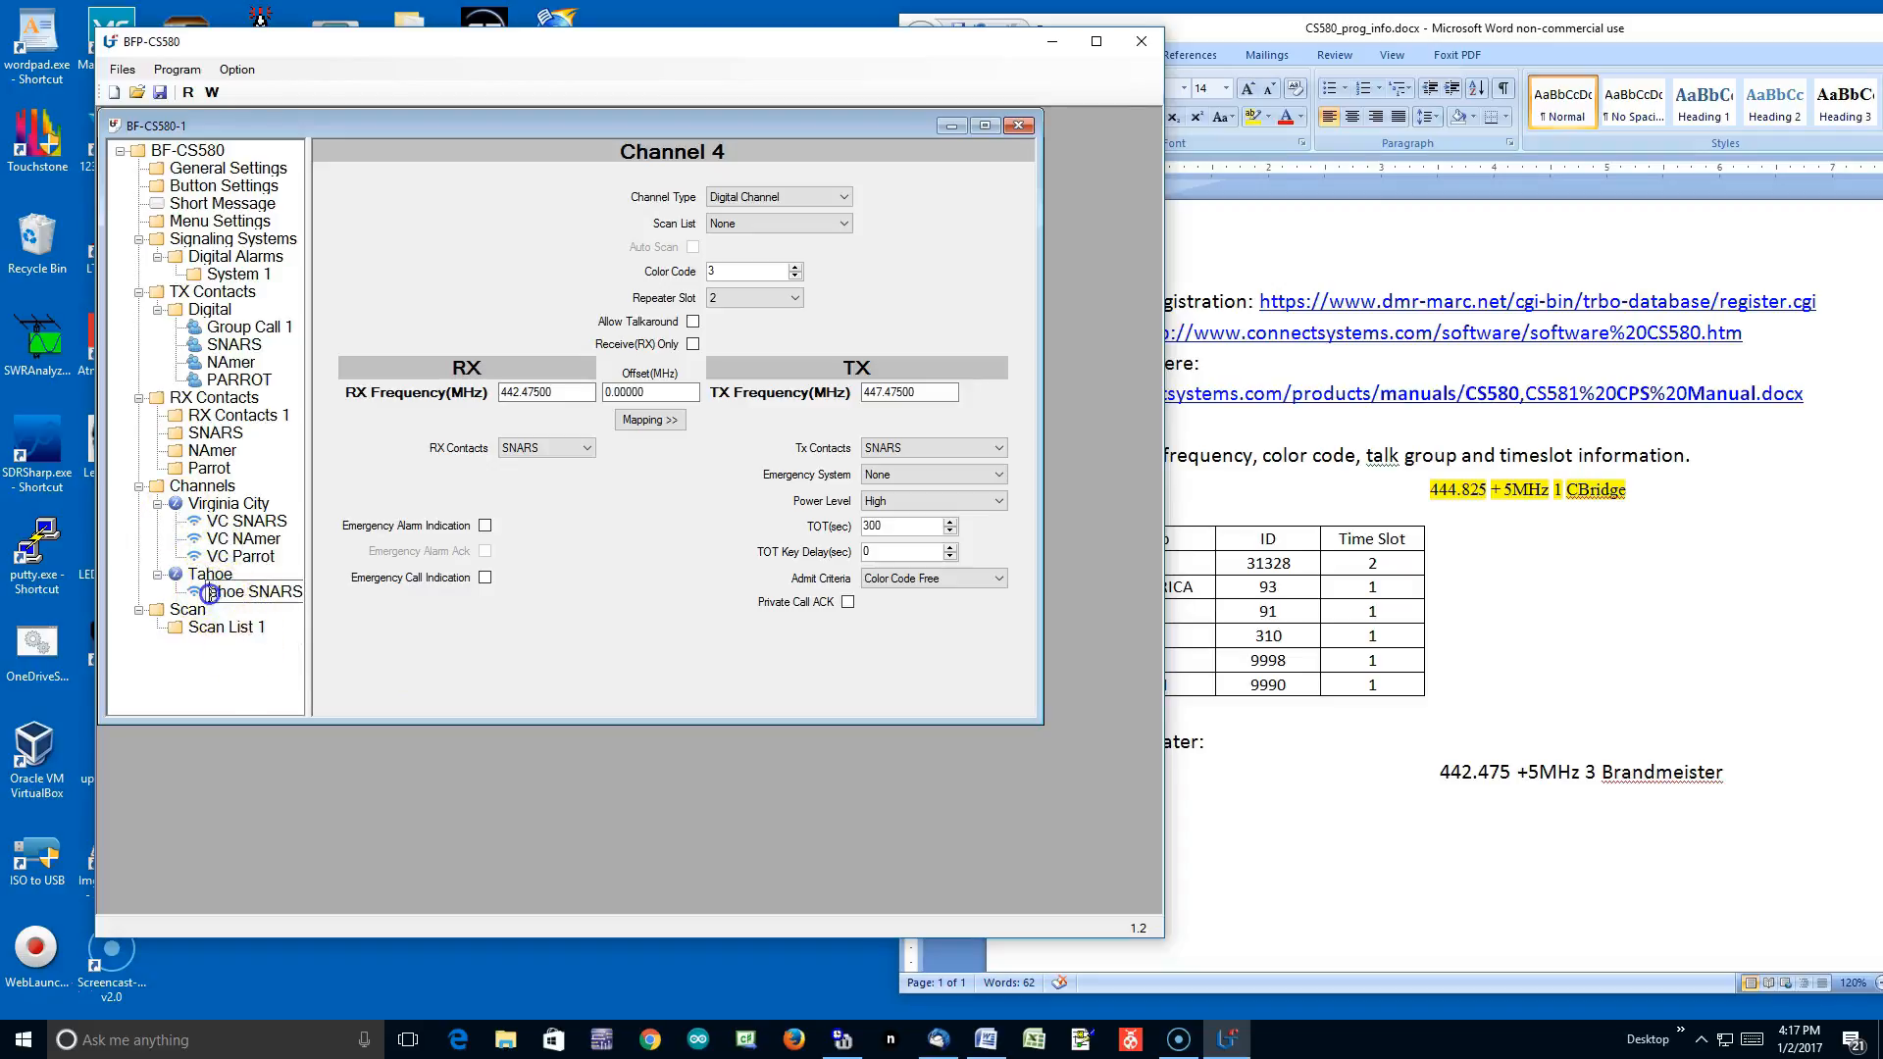
{"action": "key", "text": "Left"}
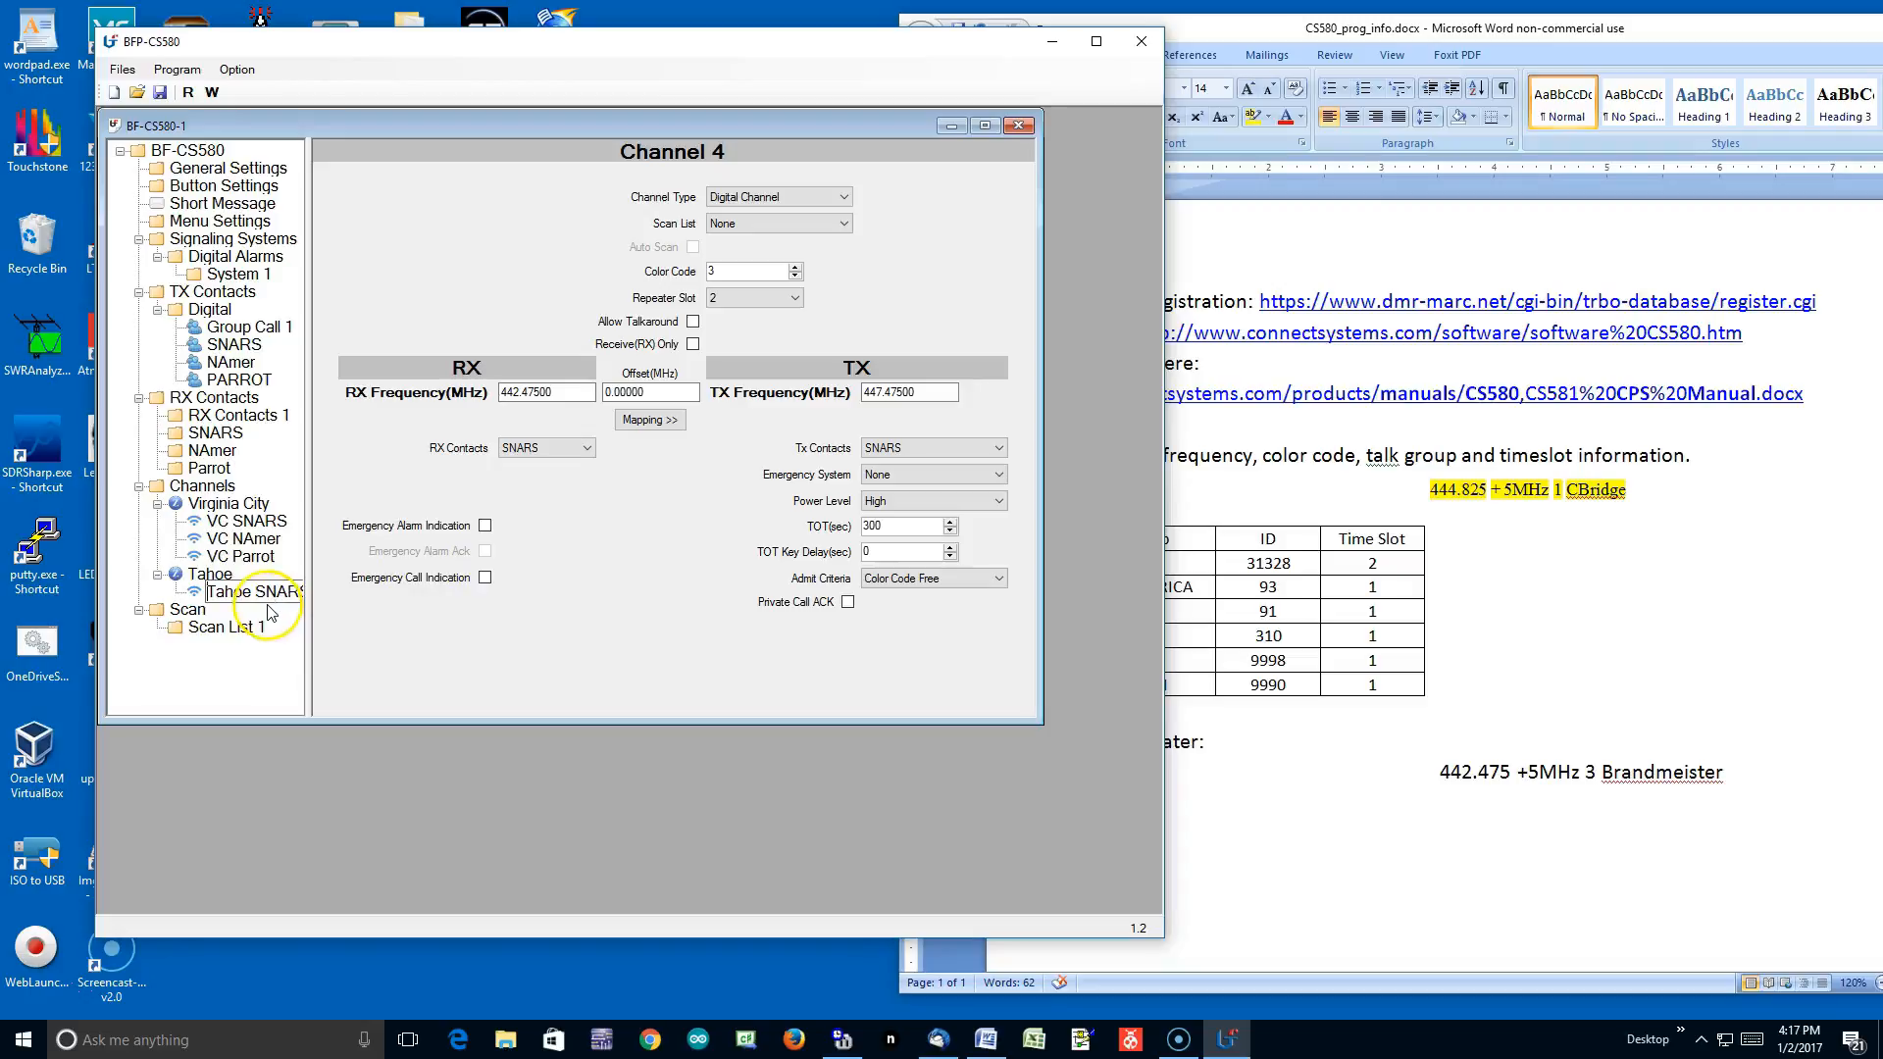
{"action": "left_click", "coordinate": [559, 682]}
Copy the Tahoe SNARS channel and paste two duplicates of it into the Tahoe zone.
{"action": "right_click", "coordinate": [257, 591]}
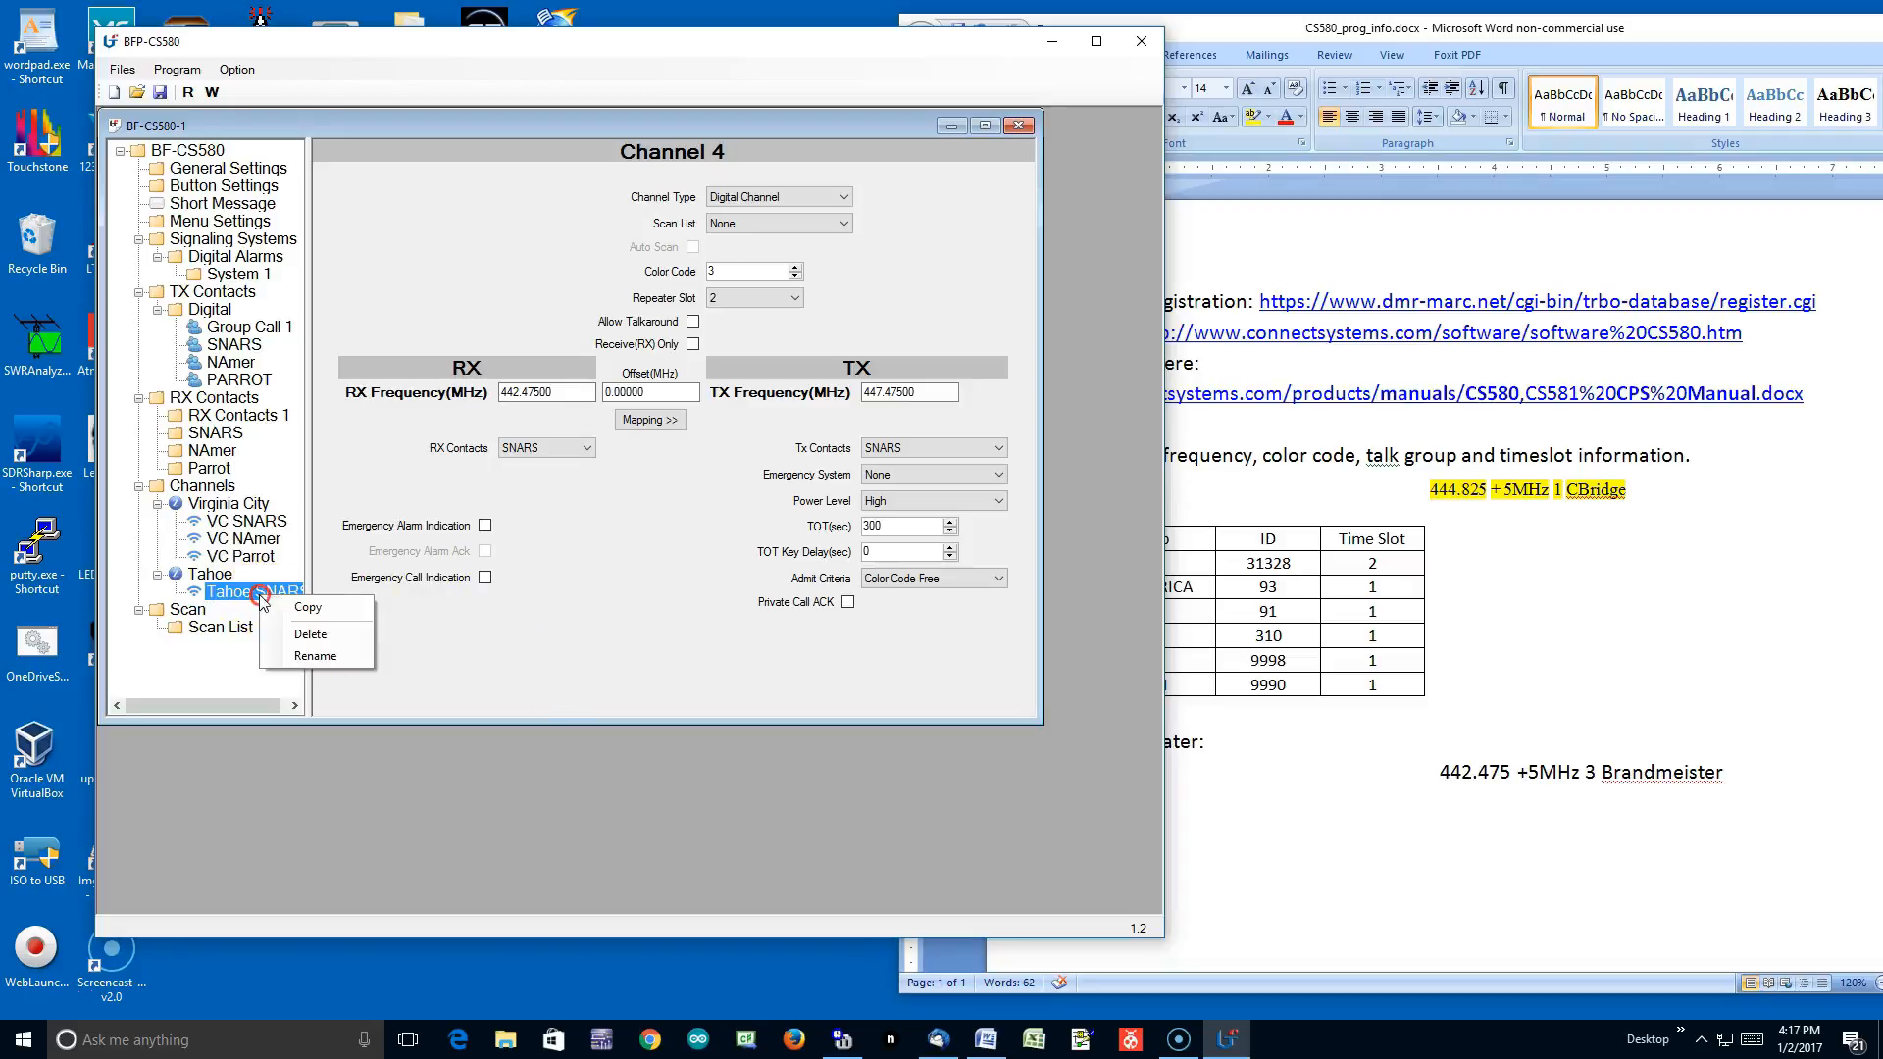
{"action": "left_click", "coordinate": [332, 608]}
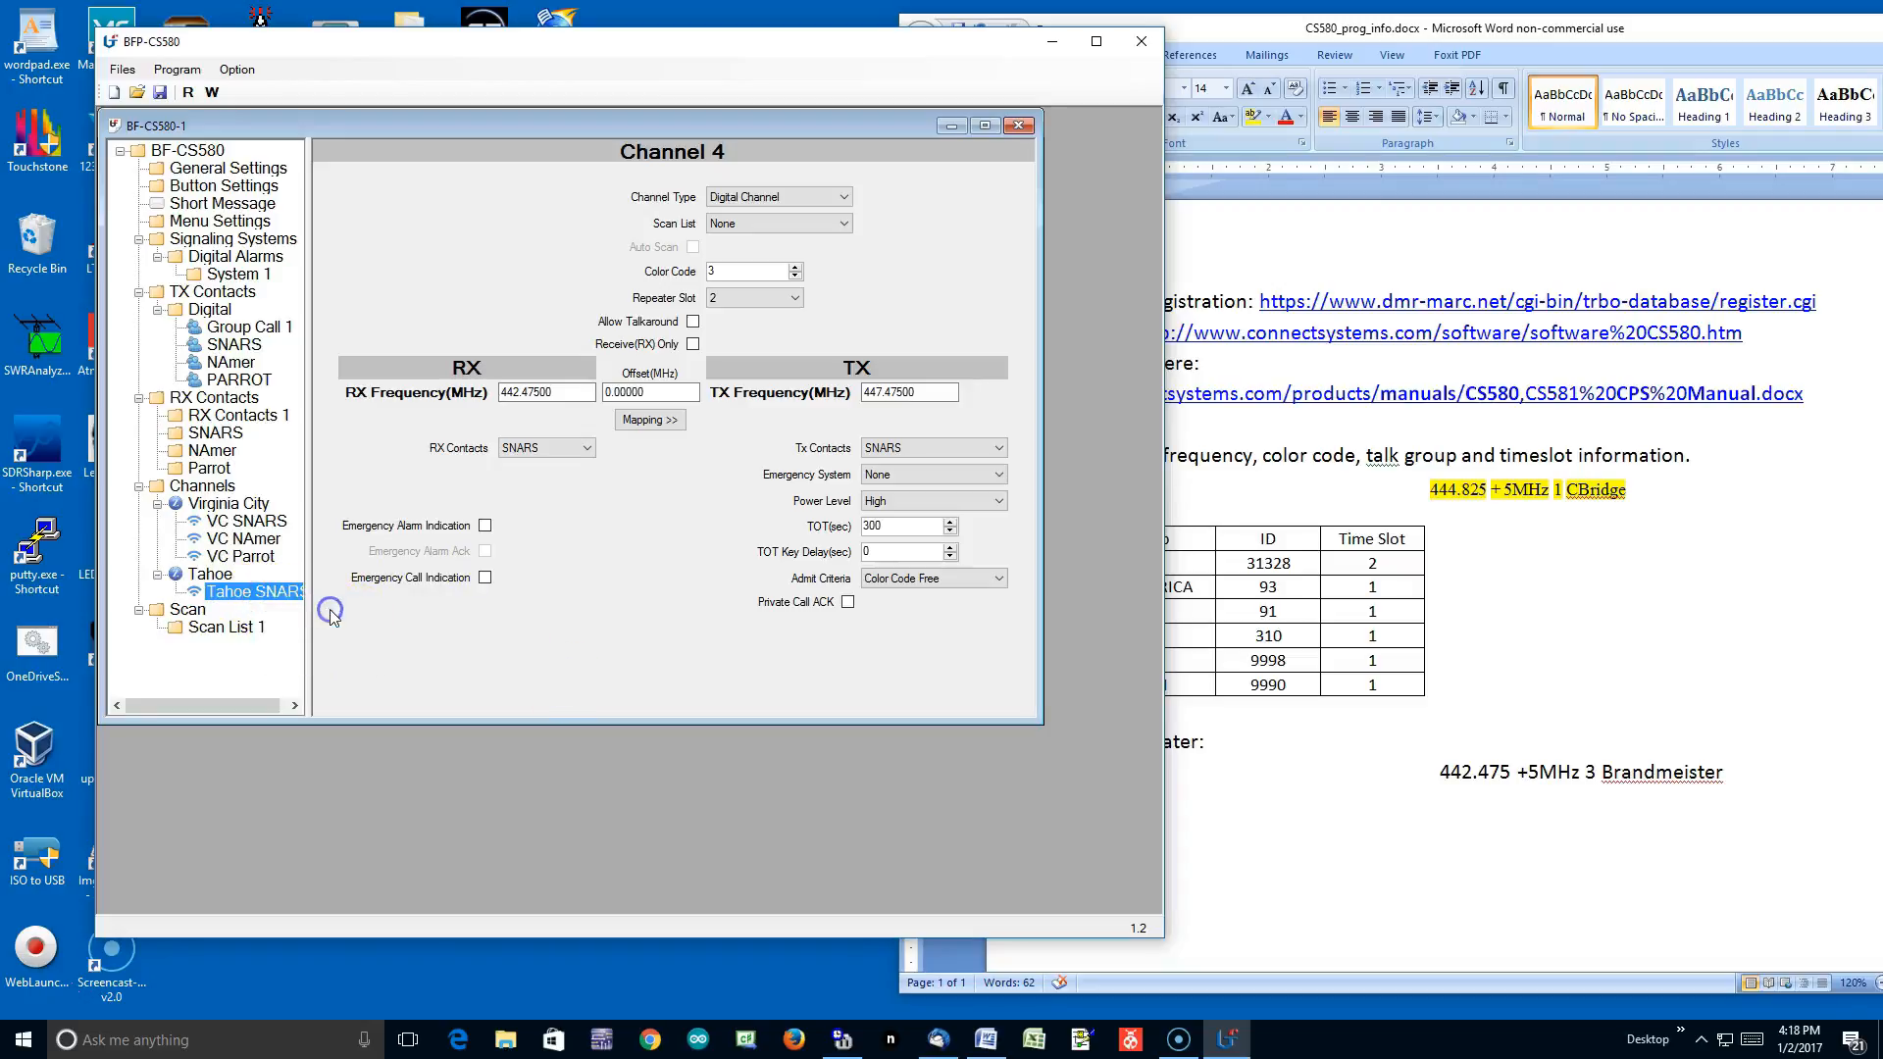
{"action": "right_click", "coordinate": [216, 577]}
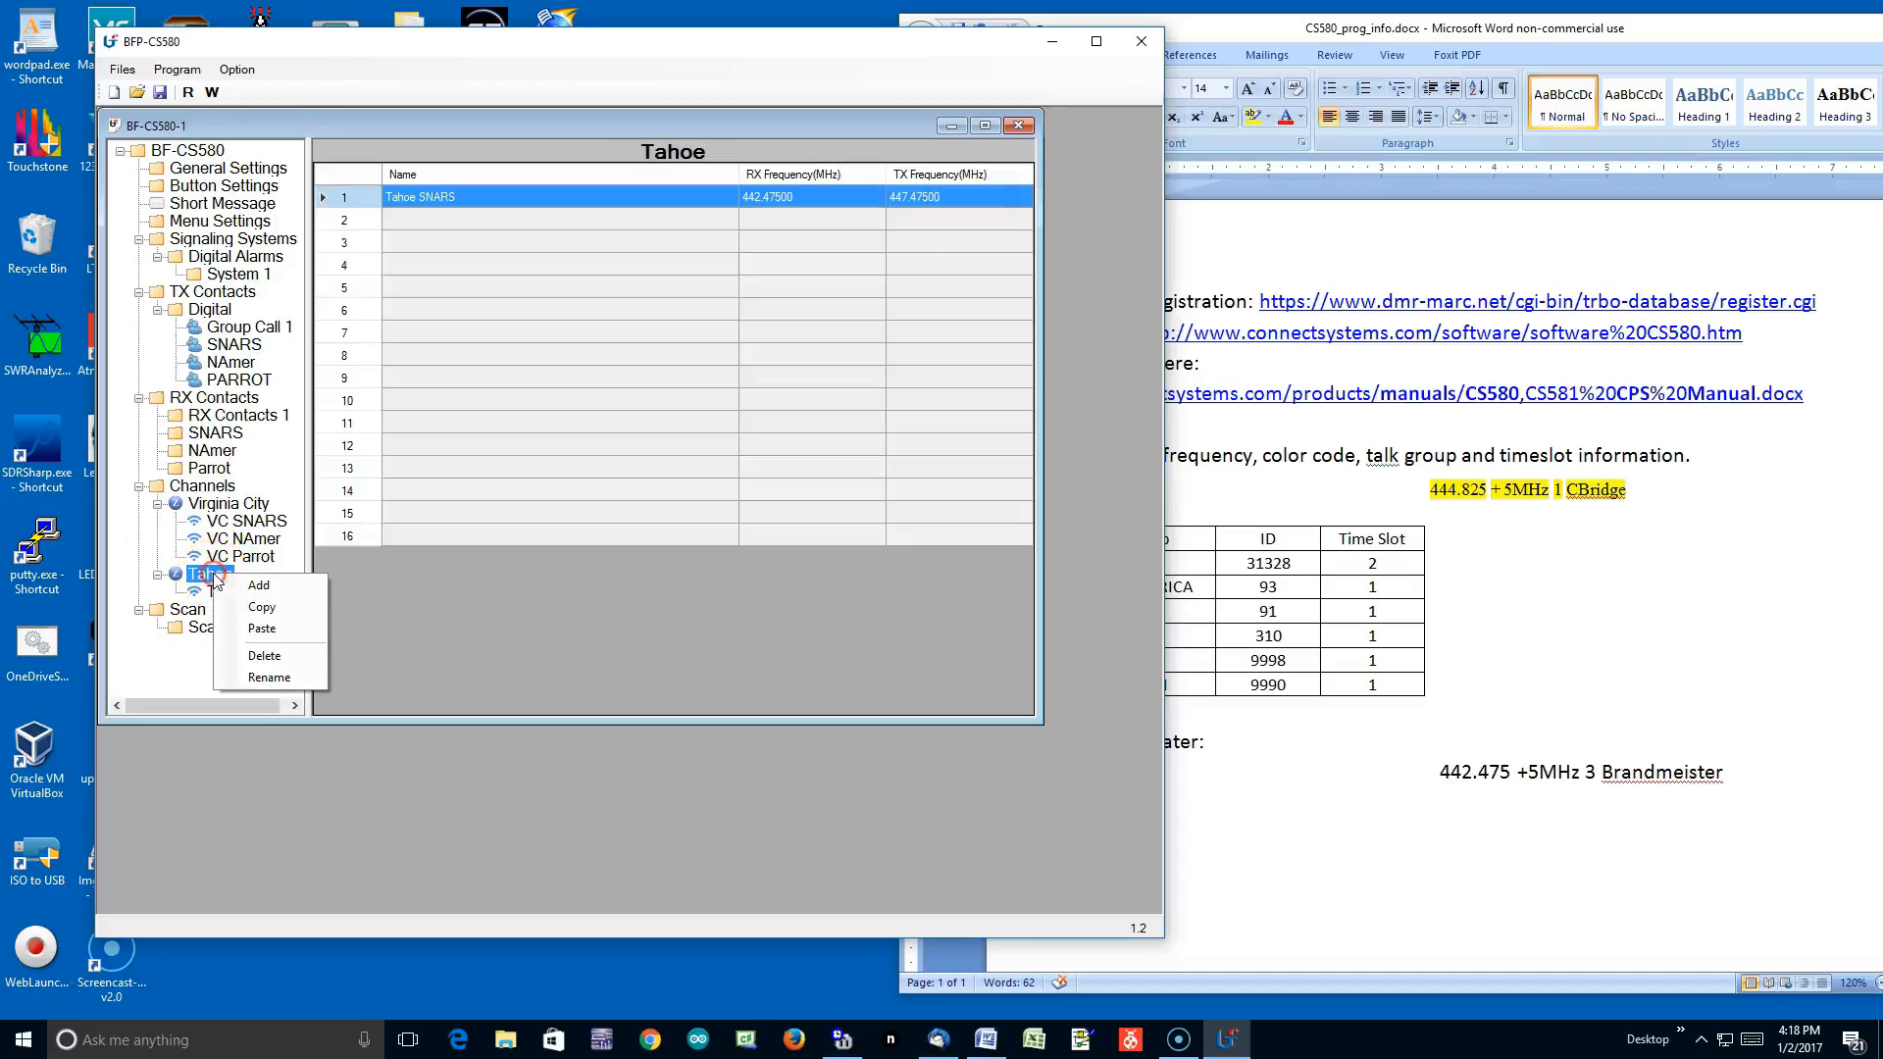
{"action": "left_click", "coordinate": [285, 629]}
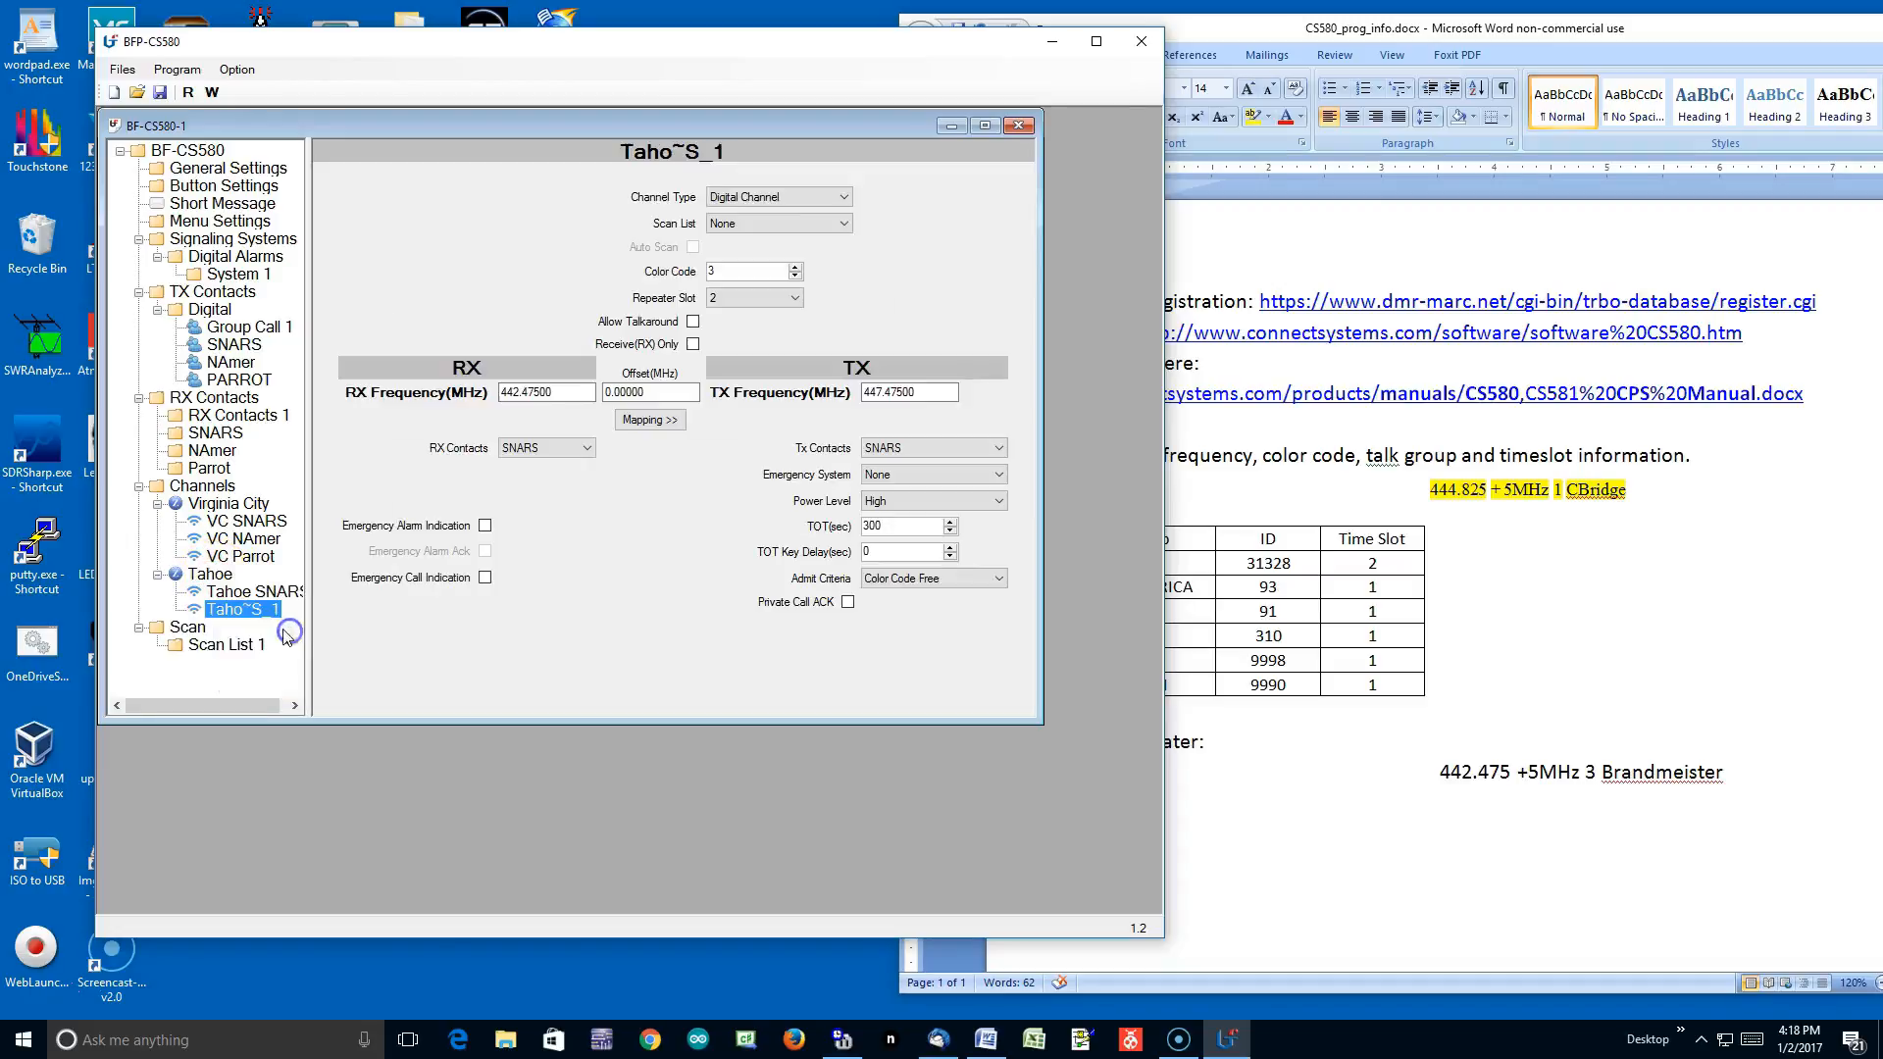
{"action": "right_click", "coordinate": [218, 579]}
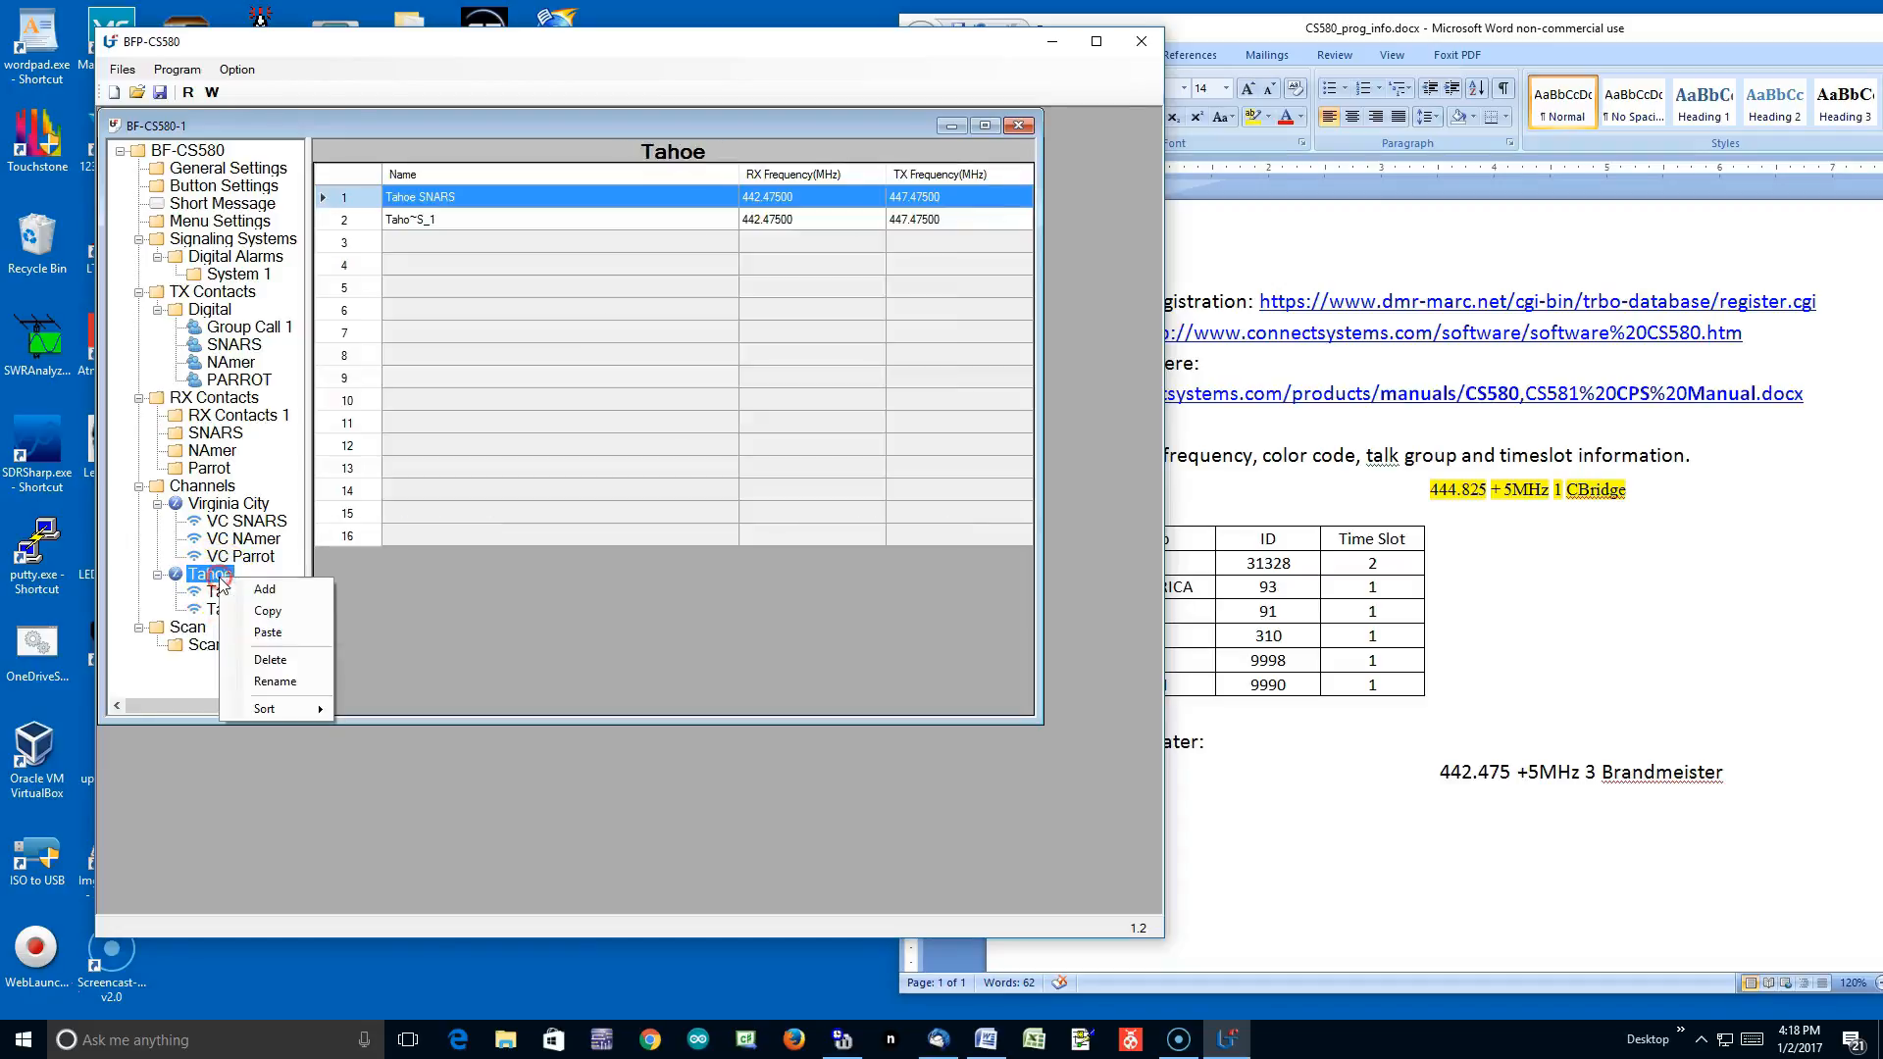
{"action": "left_click", "coordinate": [272, 636]}
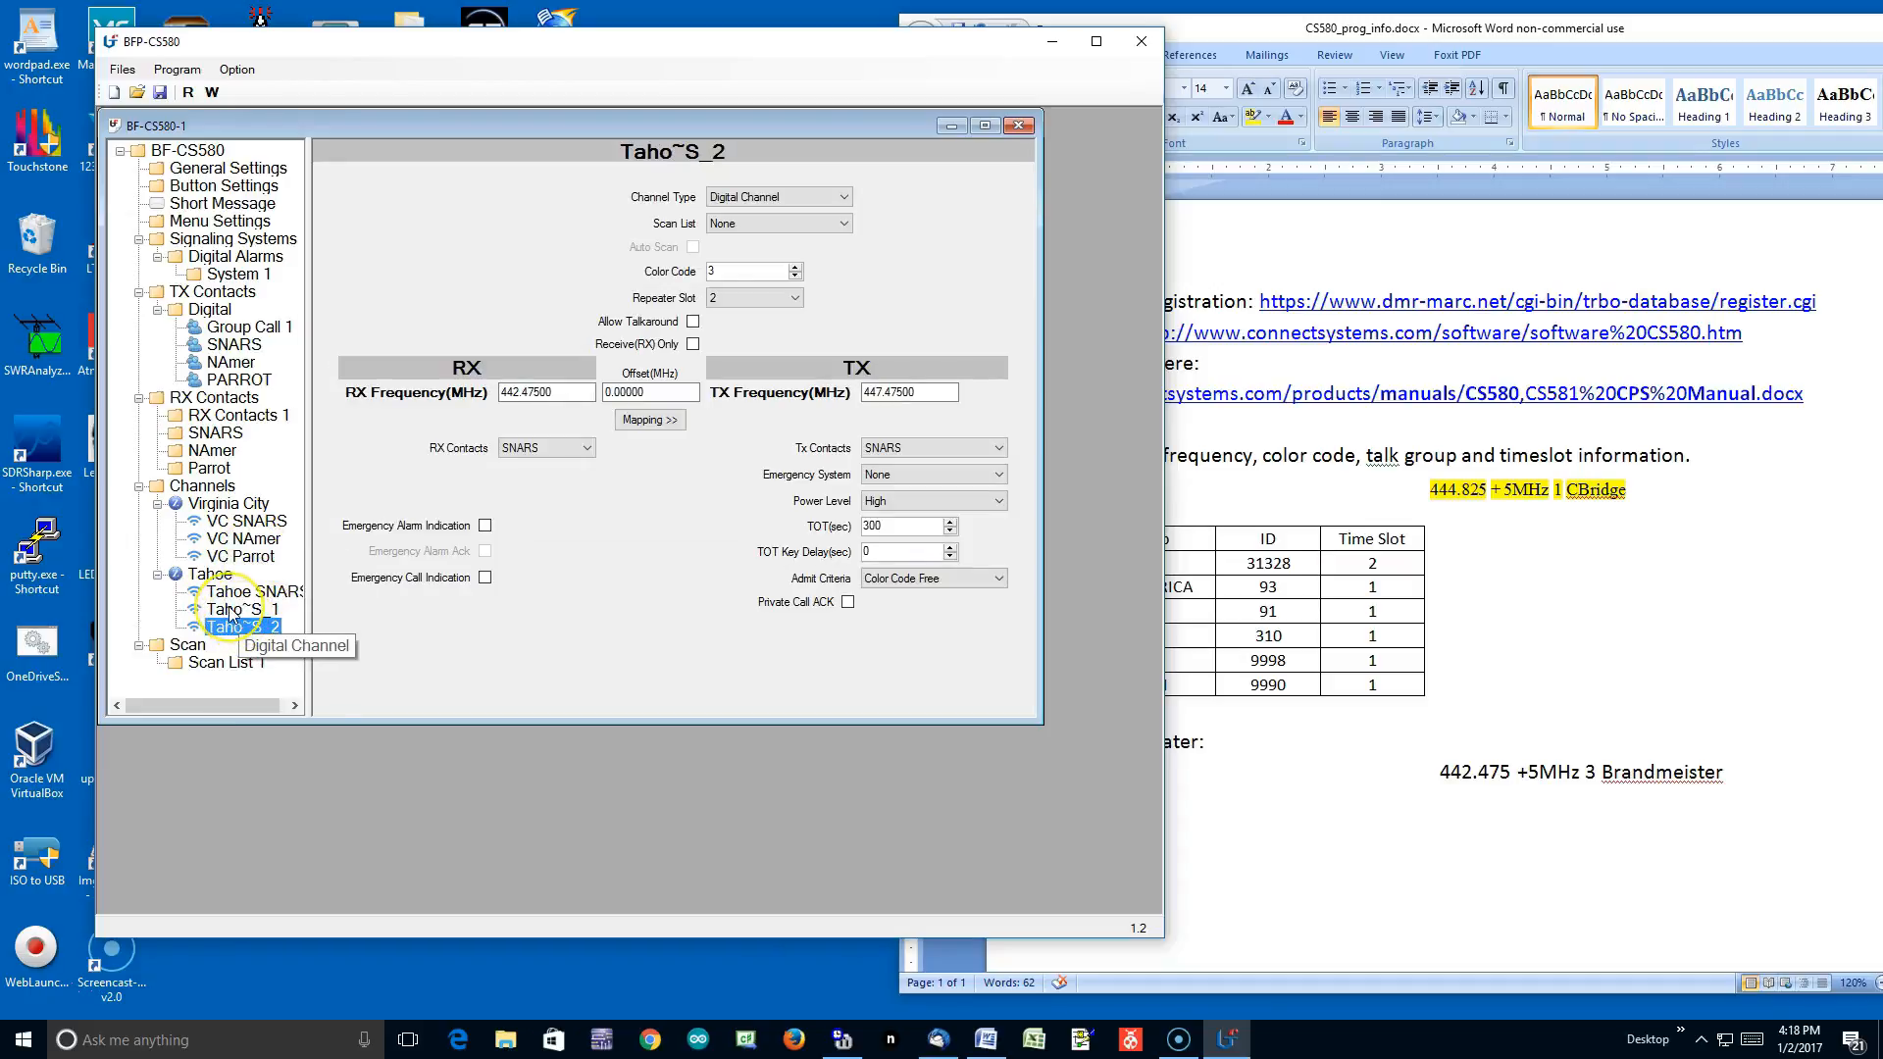
Check the talk group table in the notes document and set the second duplicate Tahoe channel's repeater slot to 1.
{"action": "left_click", "coordinate": [1359, 784]}
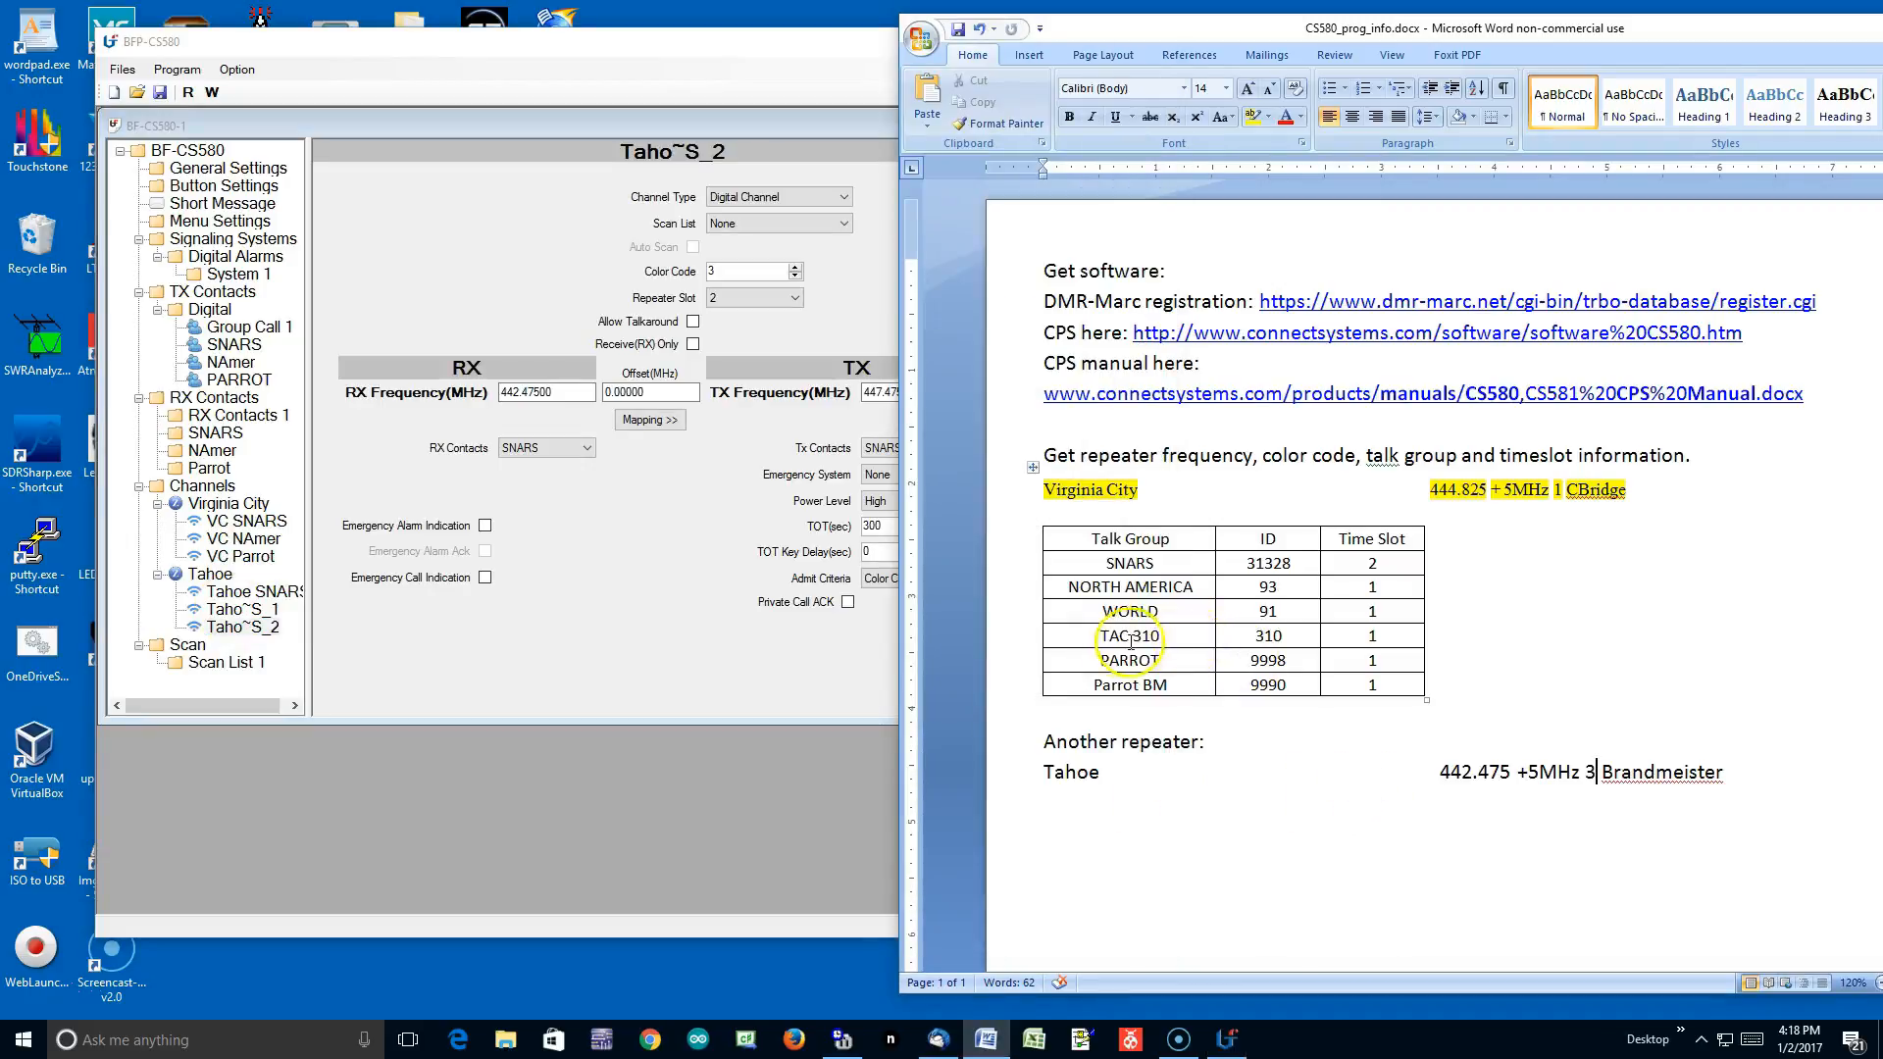
{"action": "left_click", "coordinate": [539, 609]}
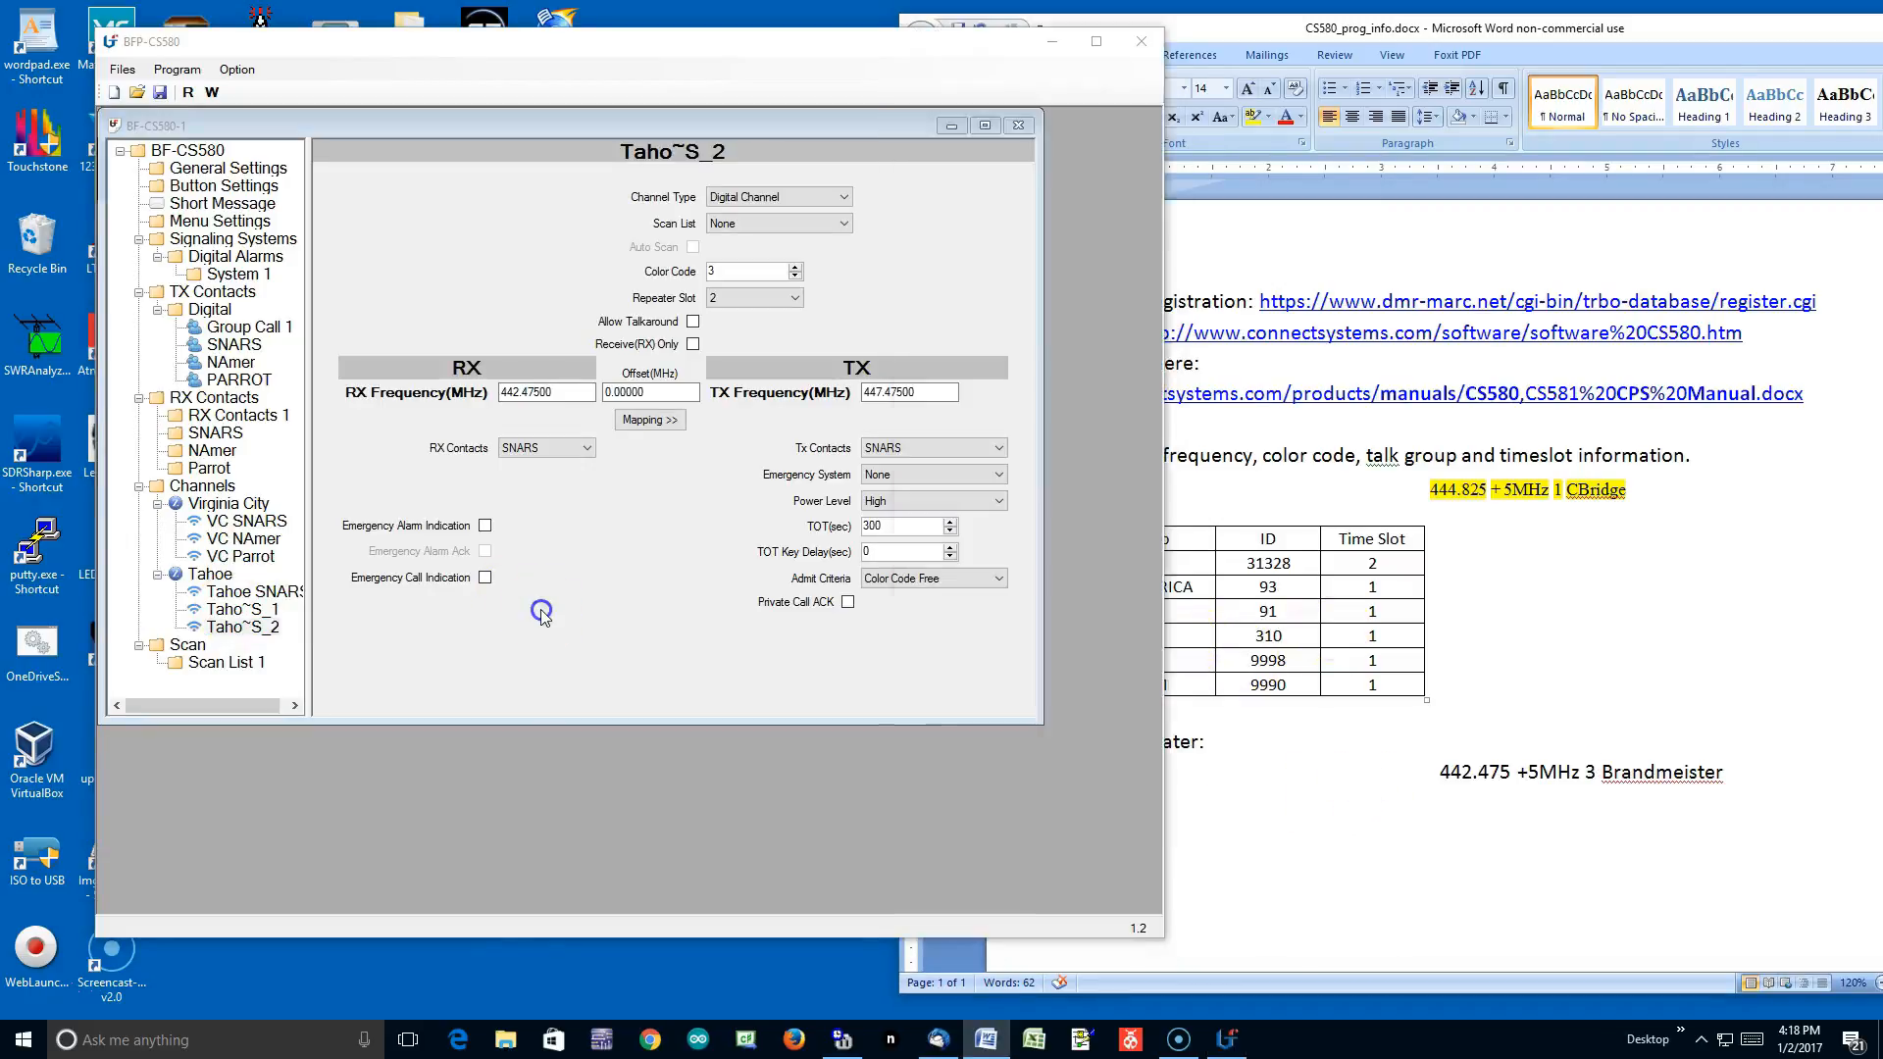
{"action": "left_click", "coordinate": [795, 299]}
{"action": "left_click", "coordinate": [796, 299]}
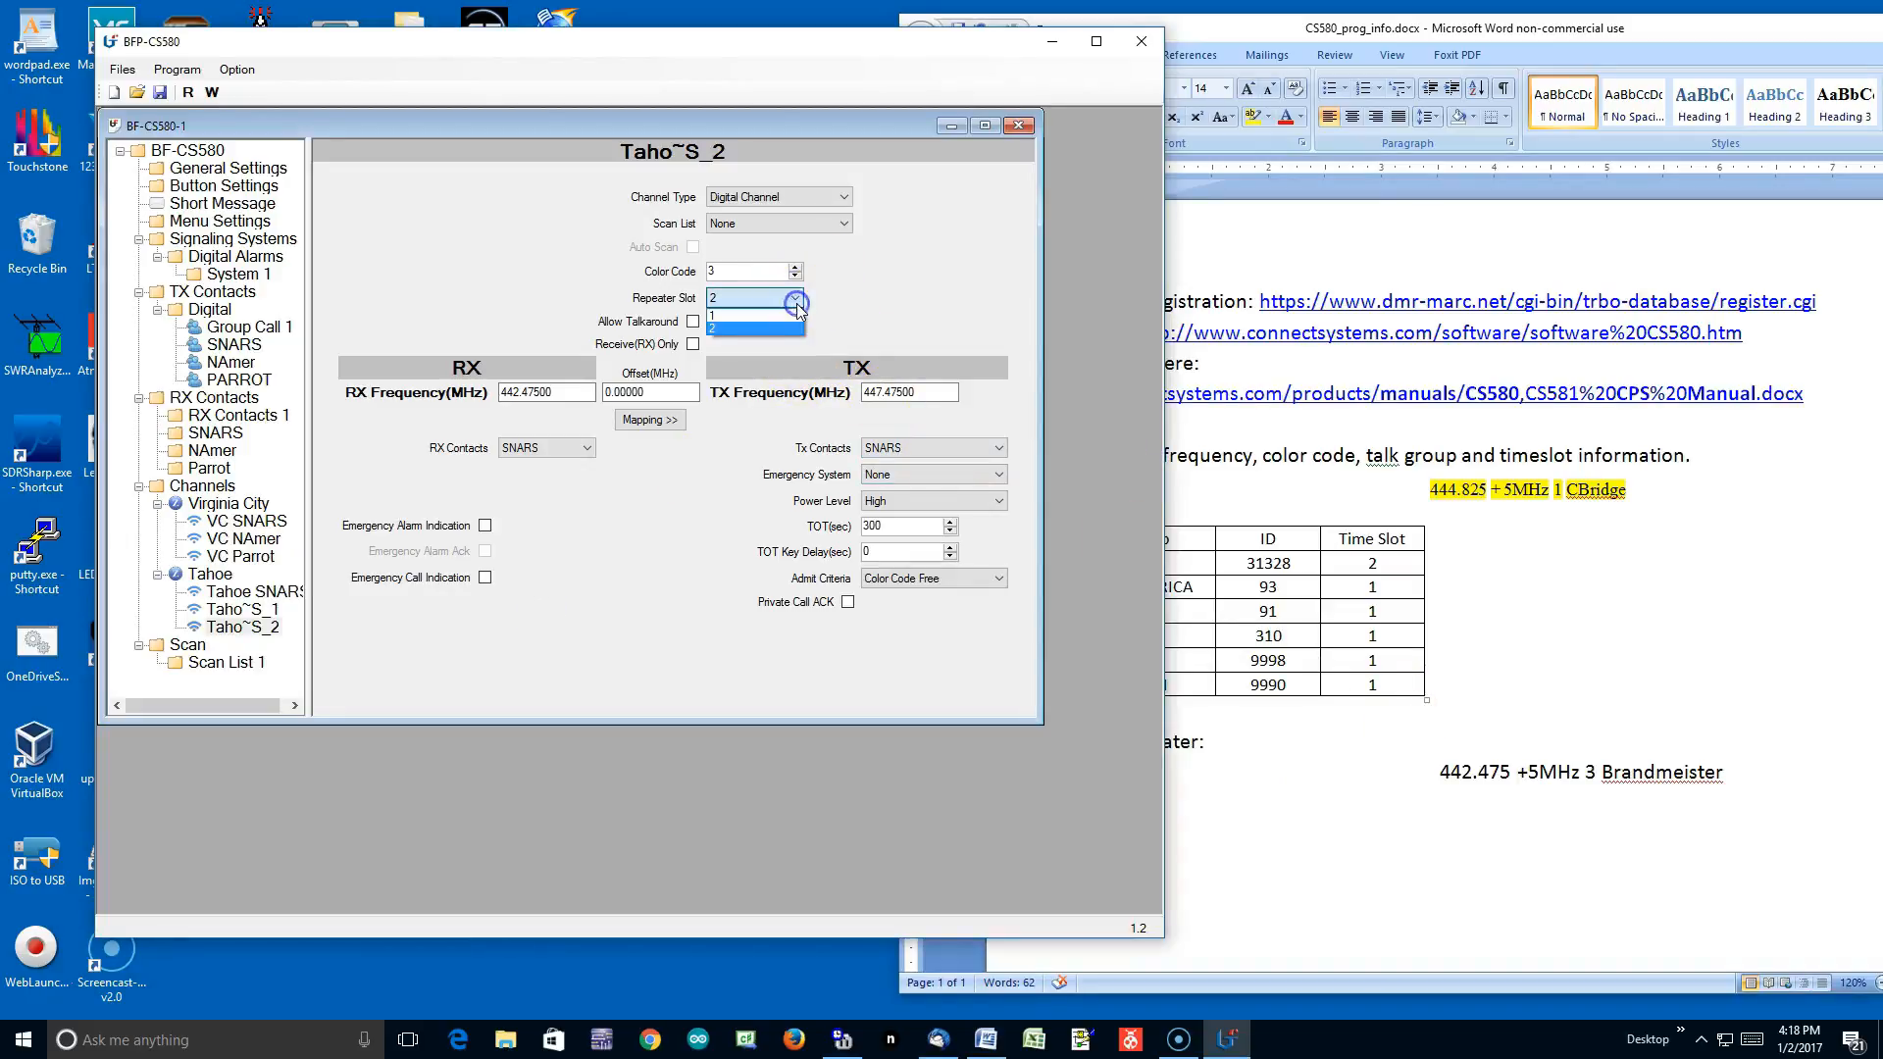
{"action": "left_click", "coordinate": [782, 311]}
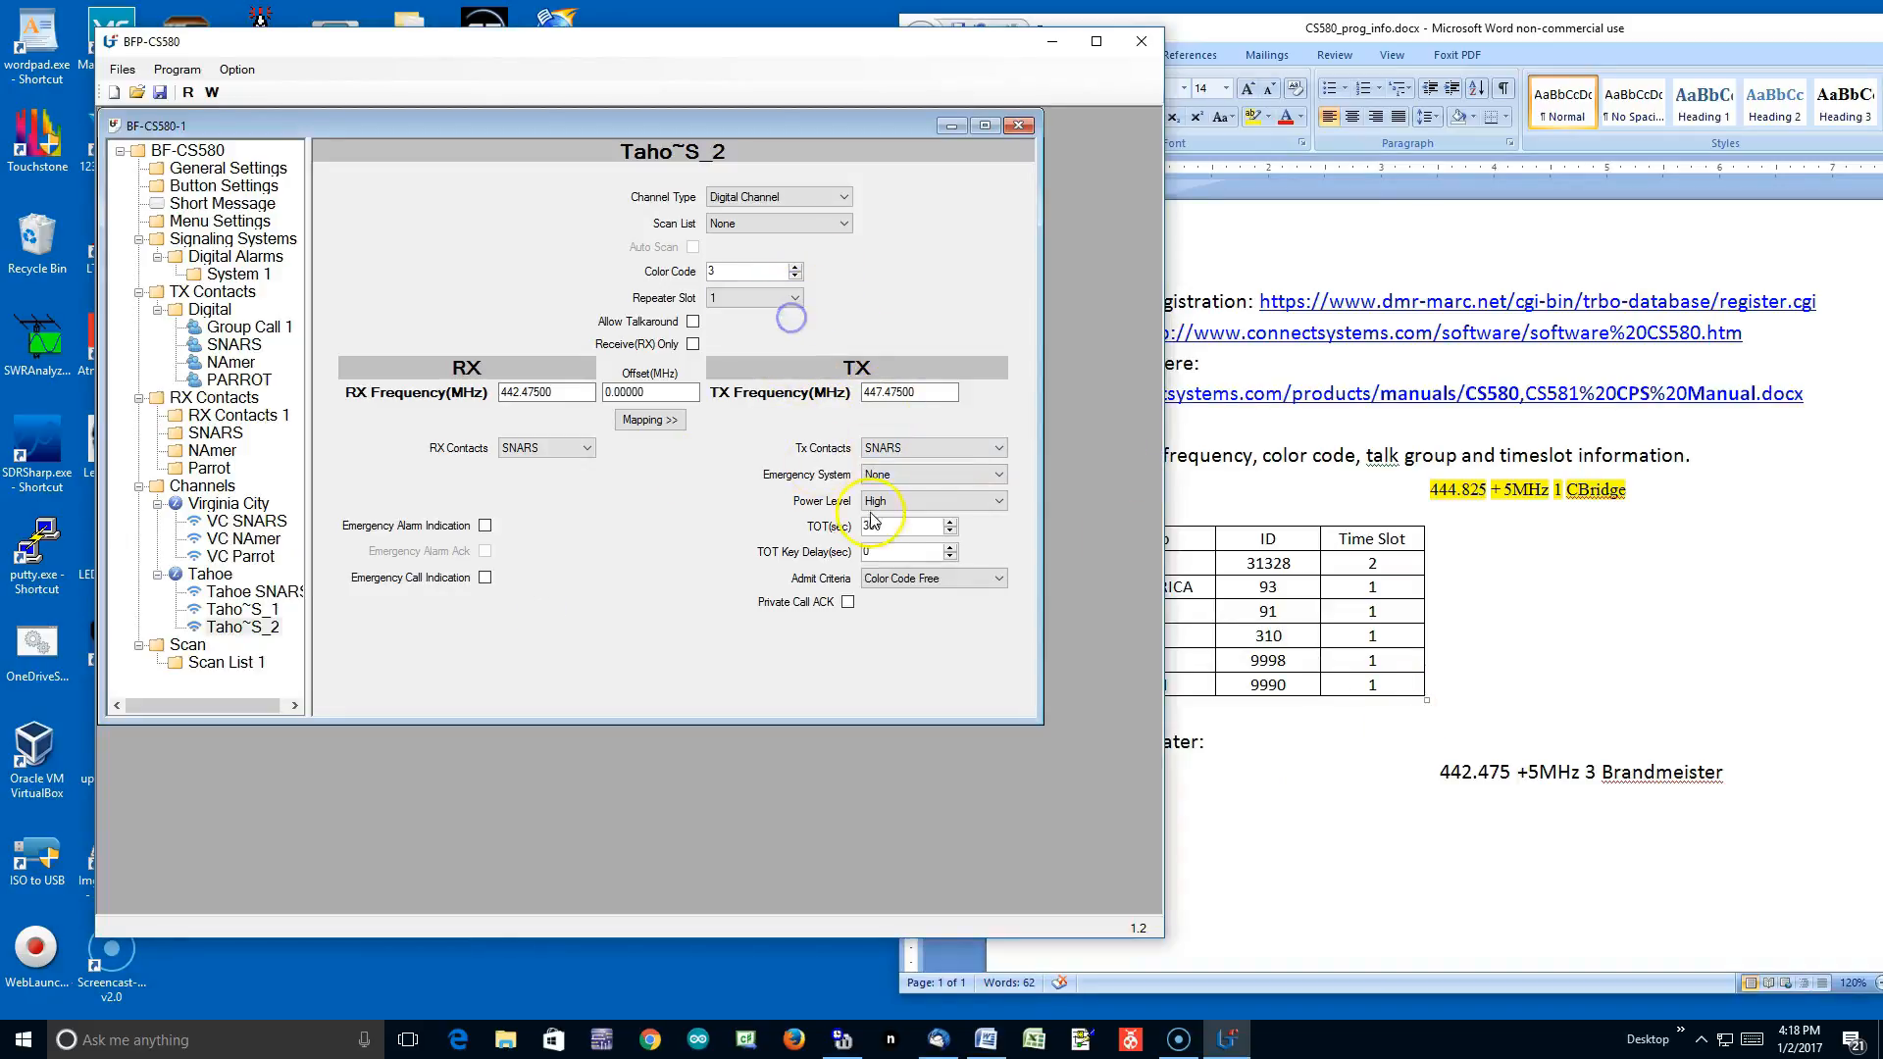
{"action": "left_click", "coordinate": [999, 451]}
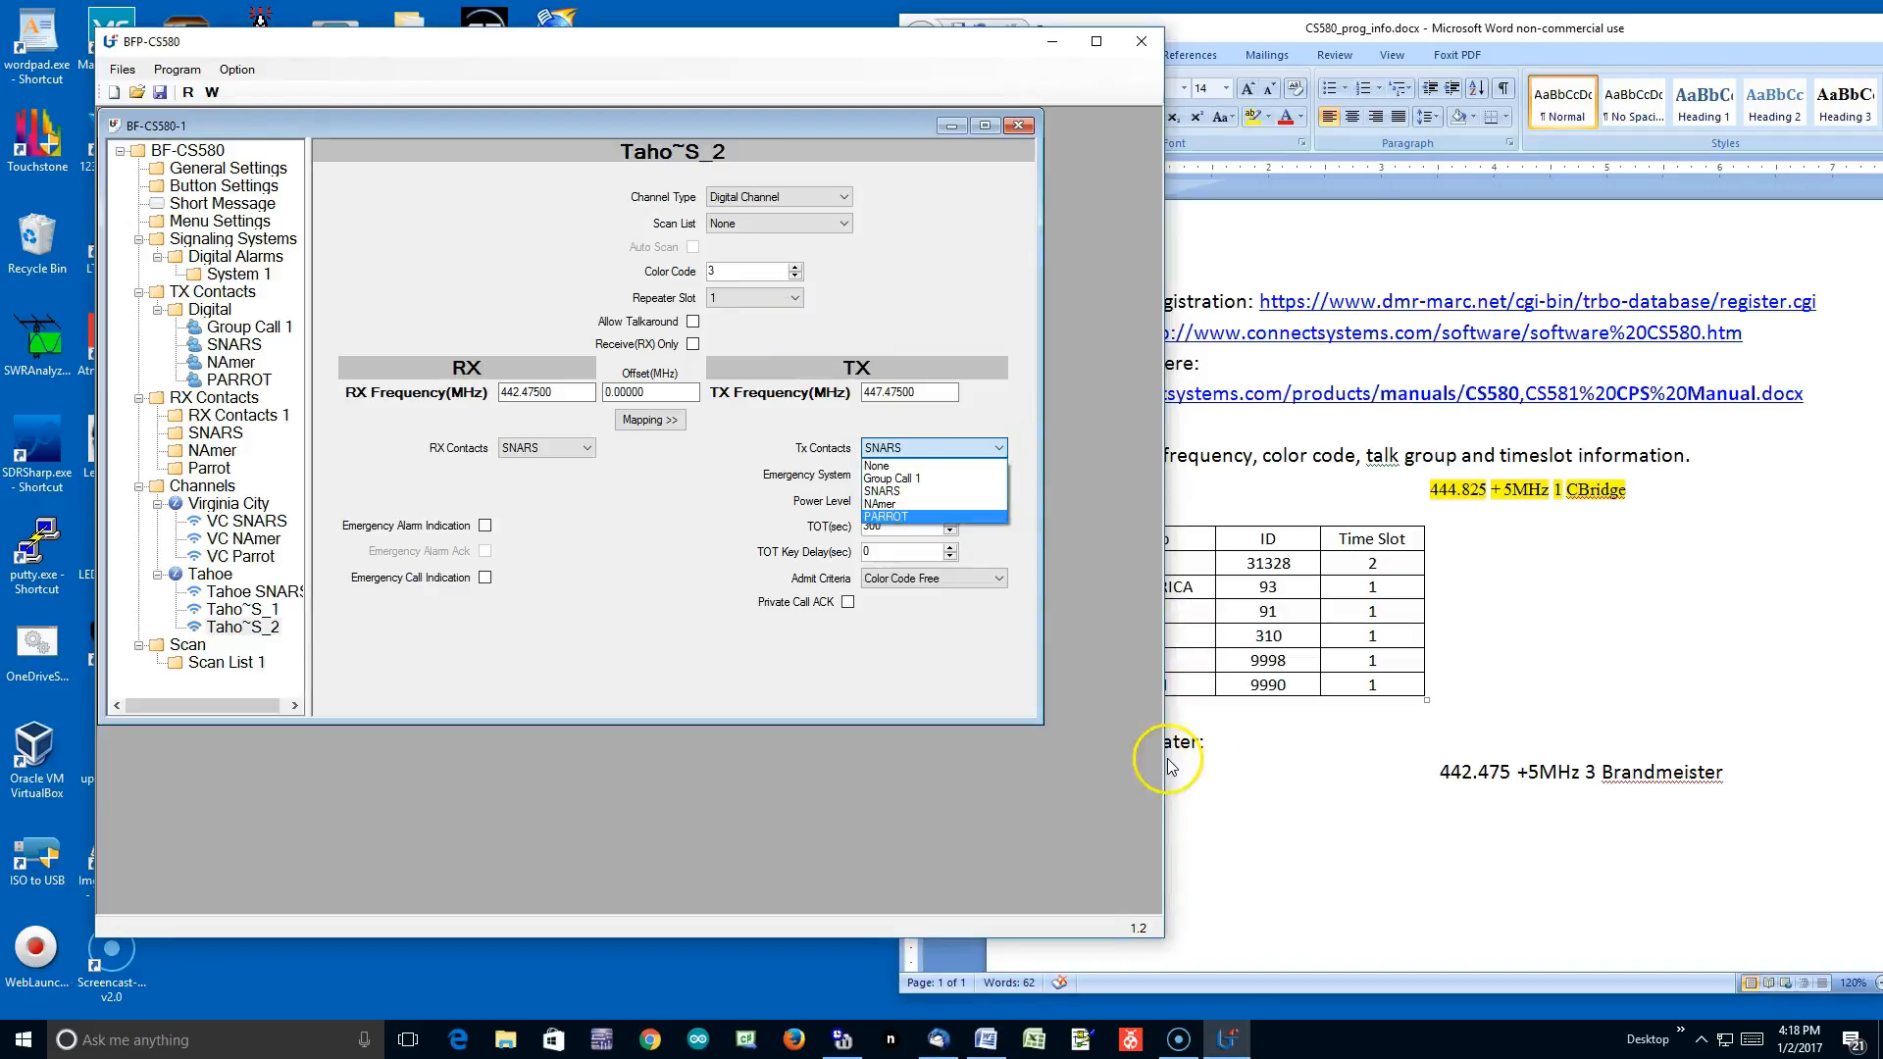
Add a group call to the digital TX contacts with call ID 310 and name it TAC310.
{"action": "left_click", "coordinate": [214, 313]}
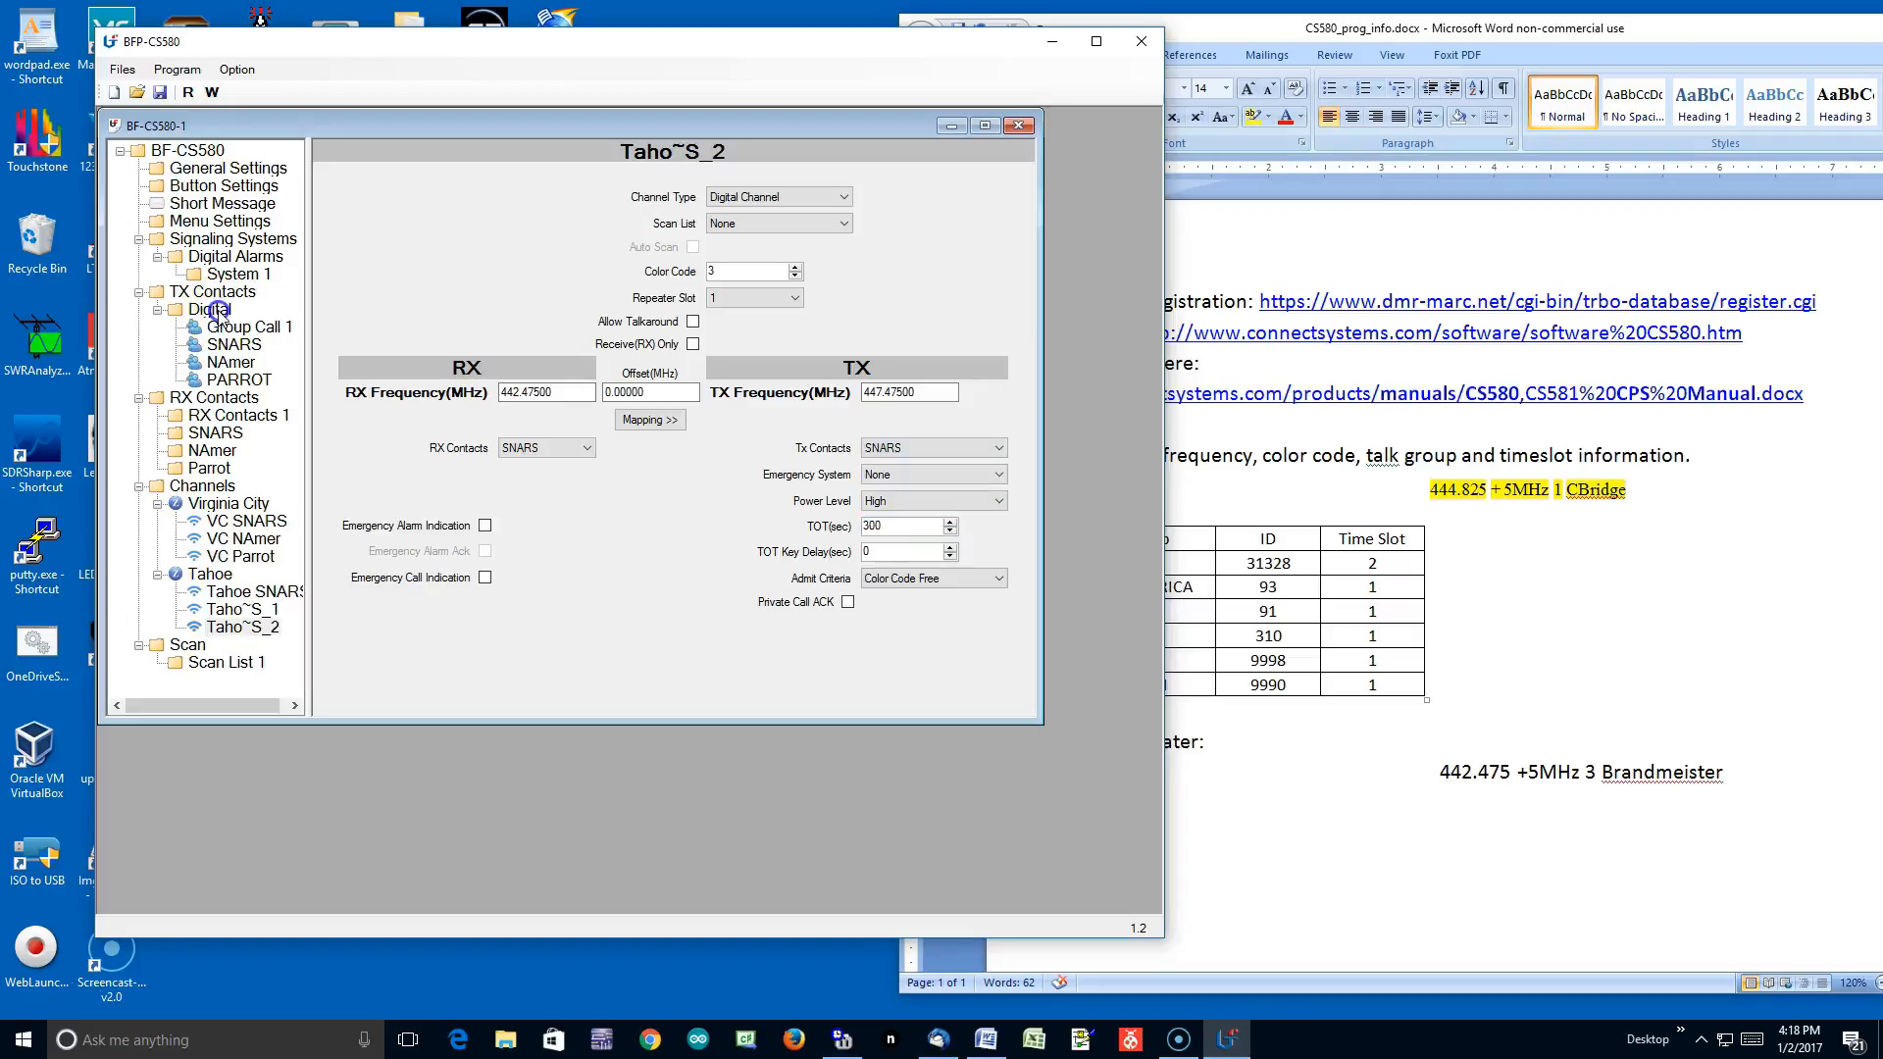
{"action": "right_click", "coordinate": [219, 314]}
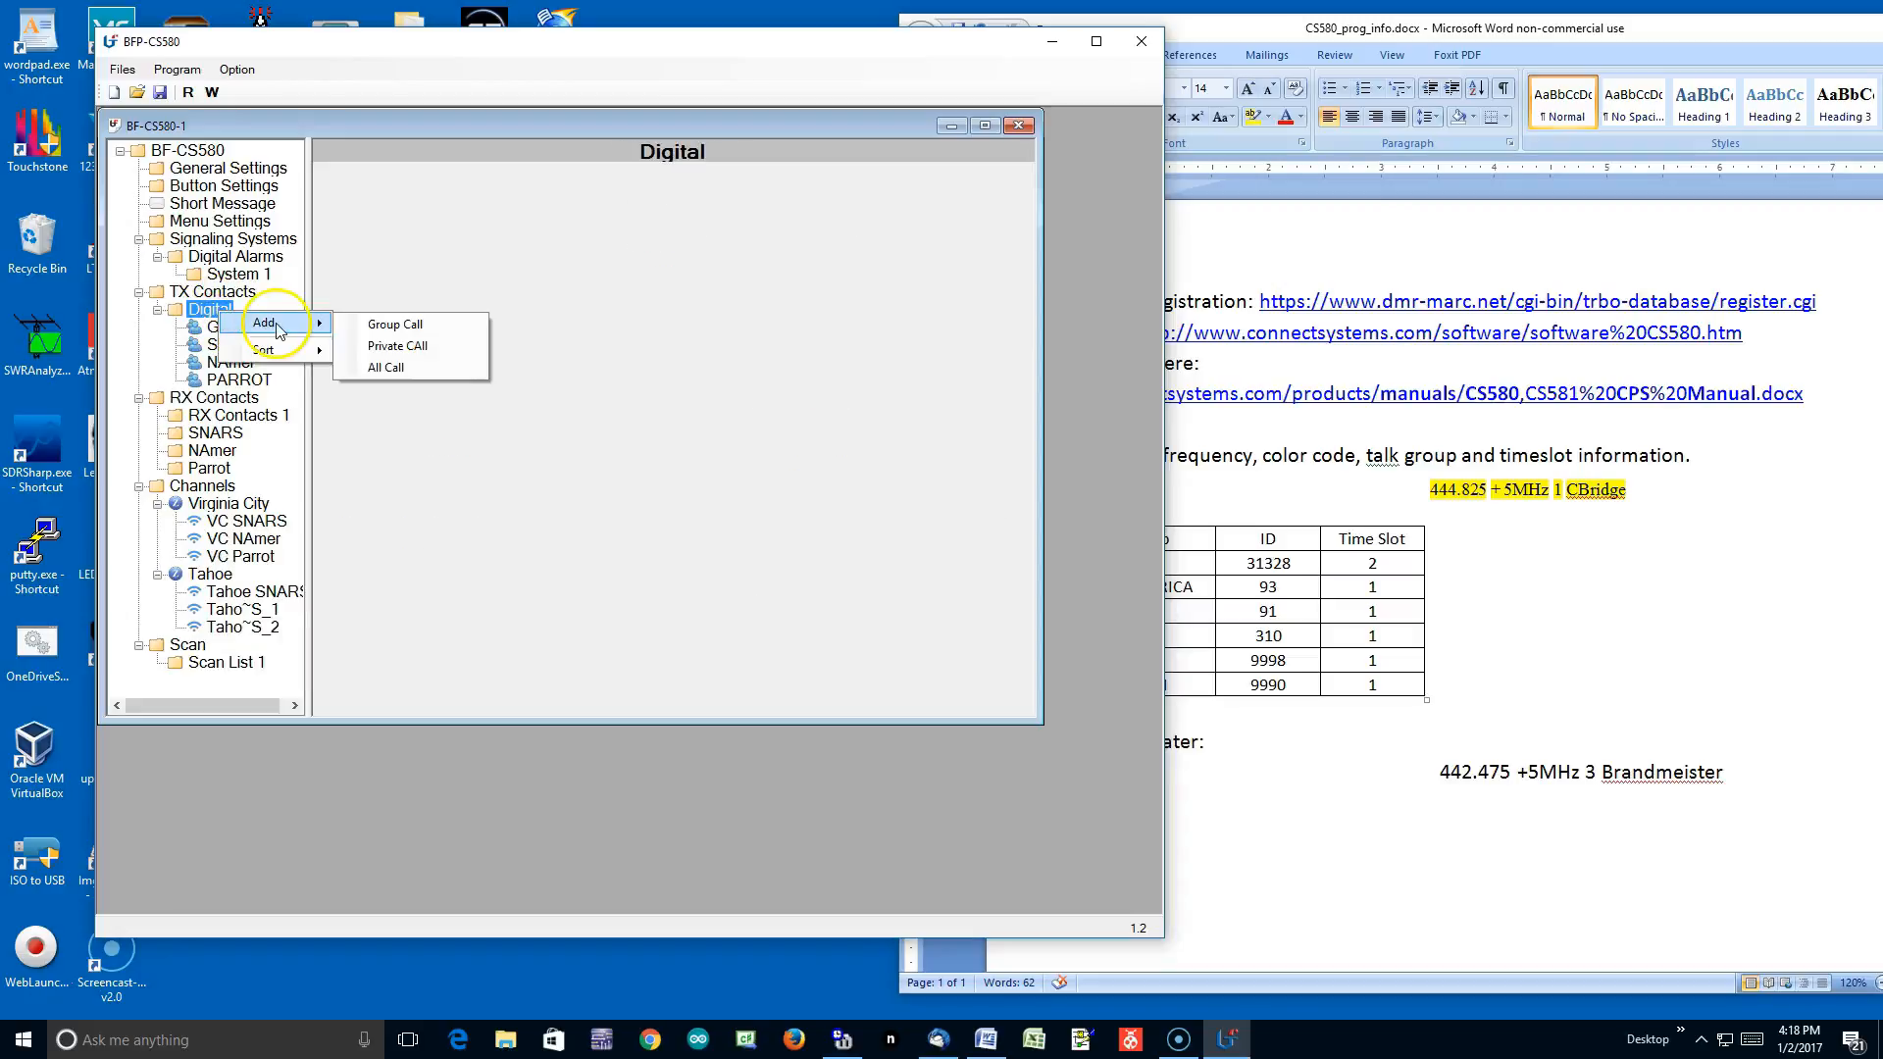
{"action": "left_click", "coordinate": [435, 324]}
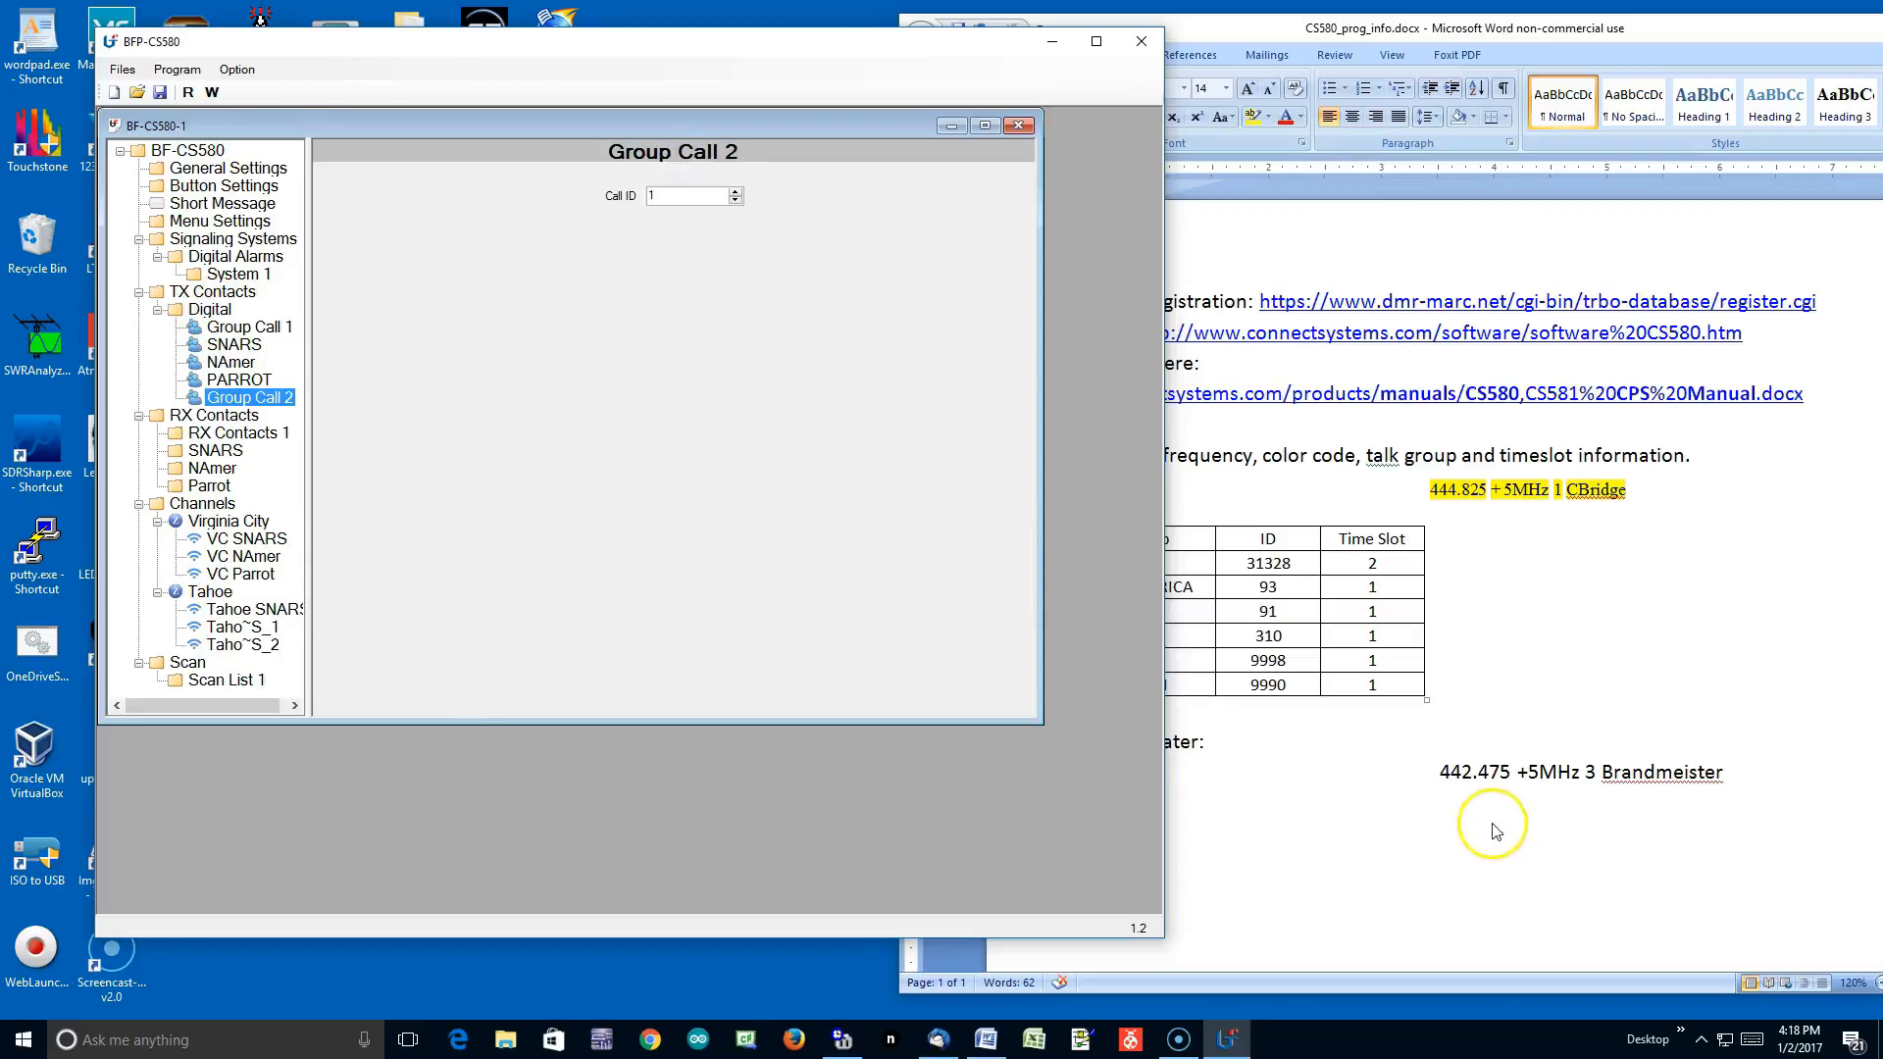
{"action": "double_click", "coordinate": [659, 192]}
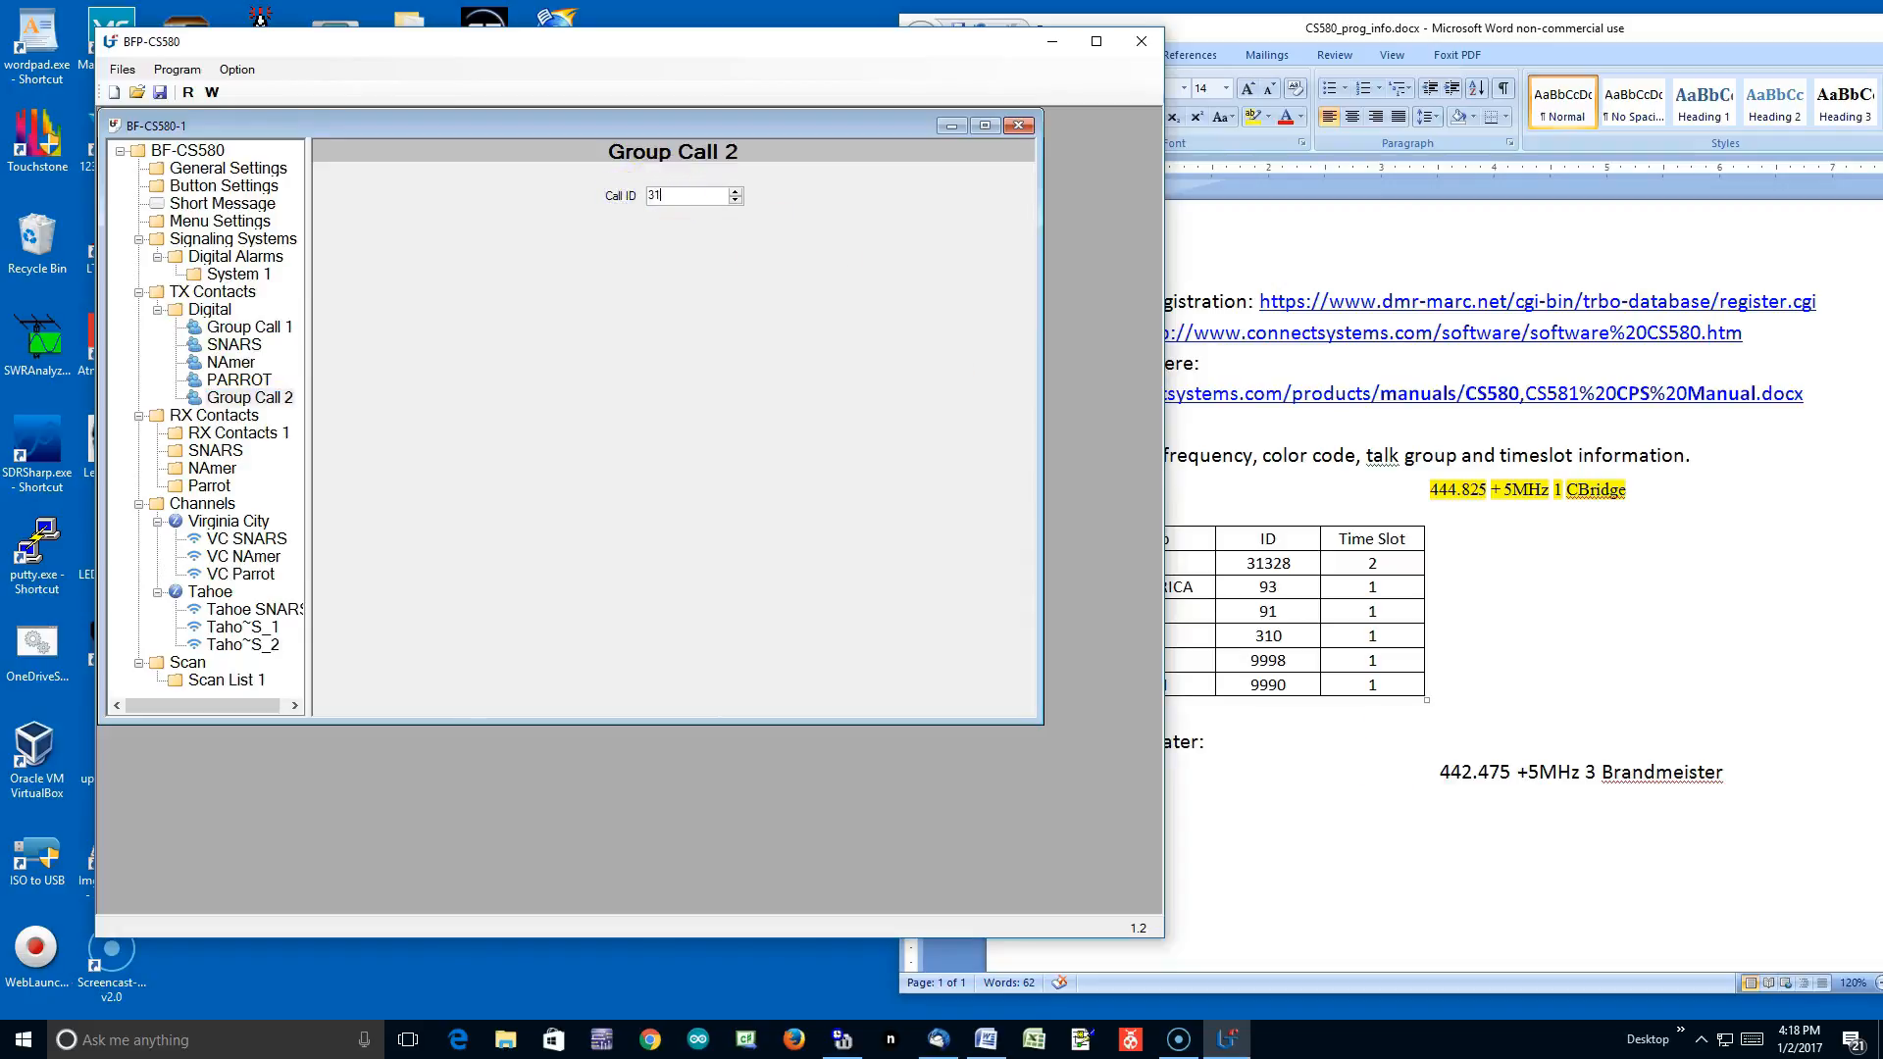
{"action": "right_click", "coordinate": [273, 406]}
{"action": "left_click", "coordinate": [327, 436]}
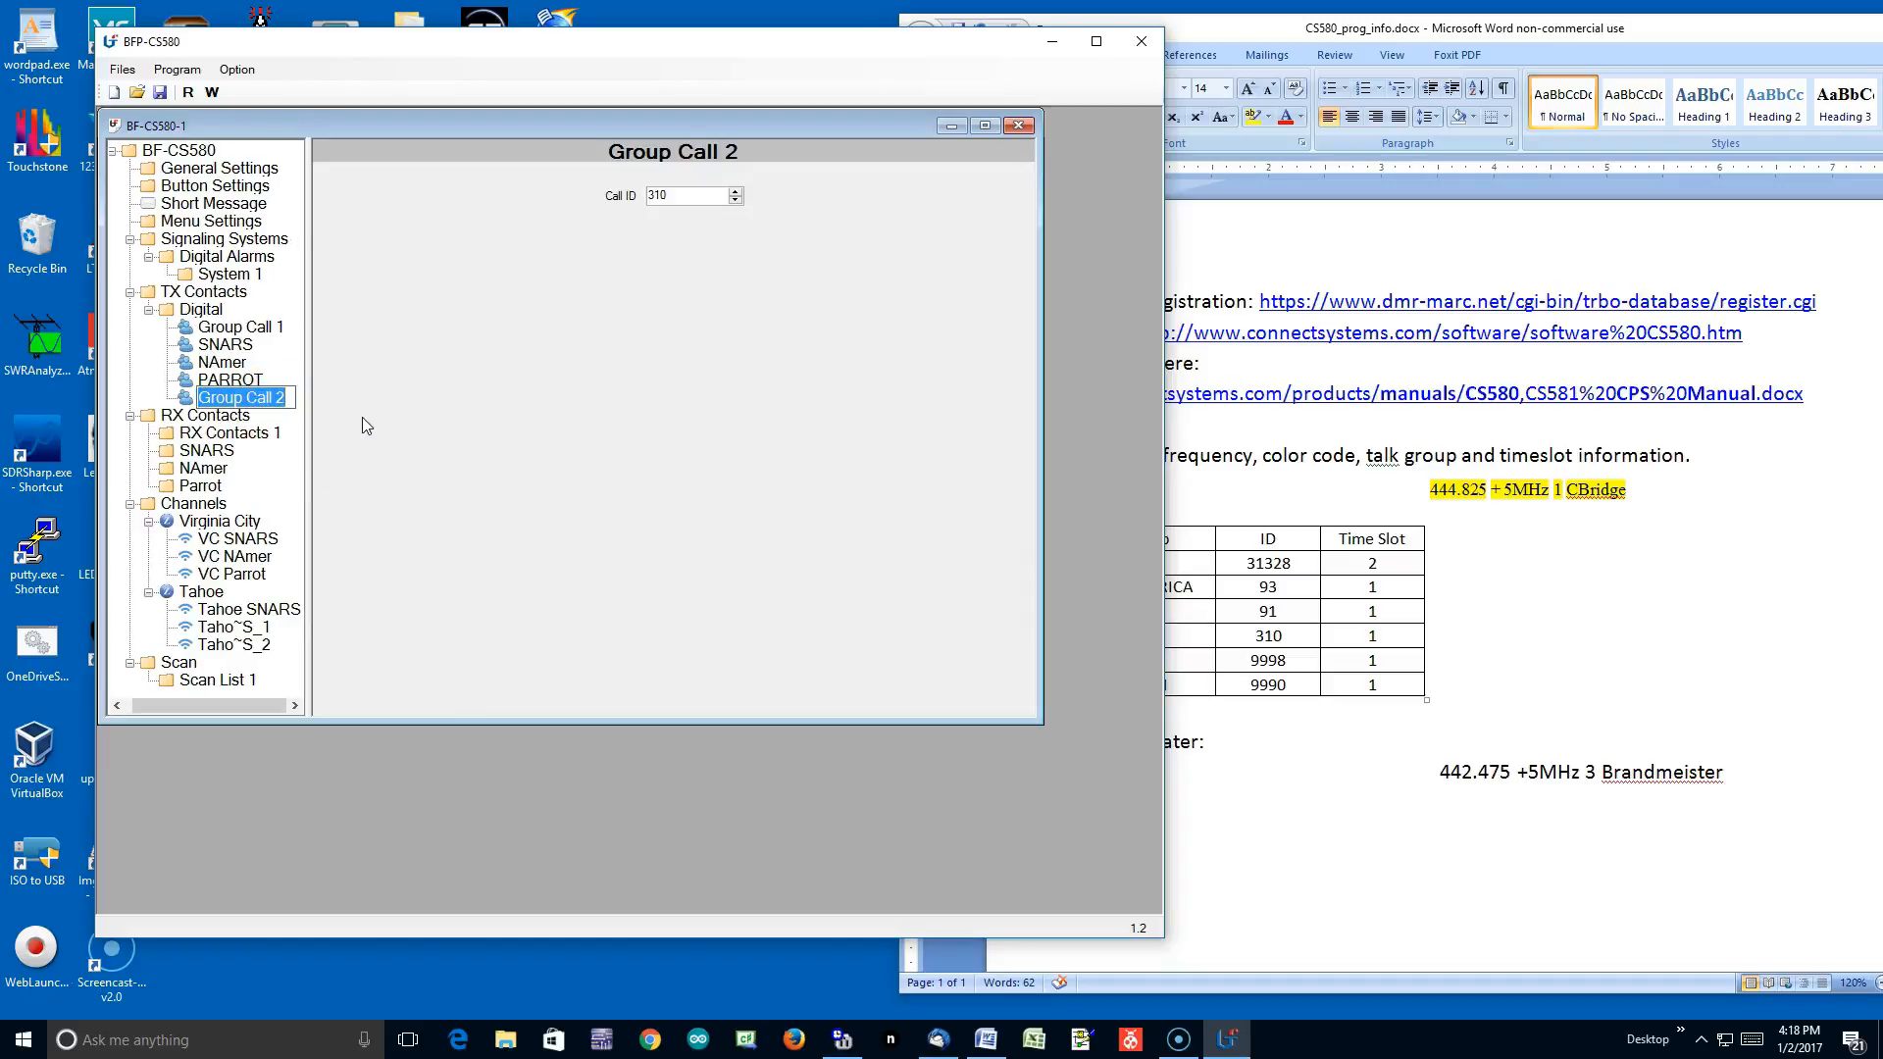
{"action": "type", "text": "TAC310"}
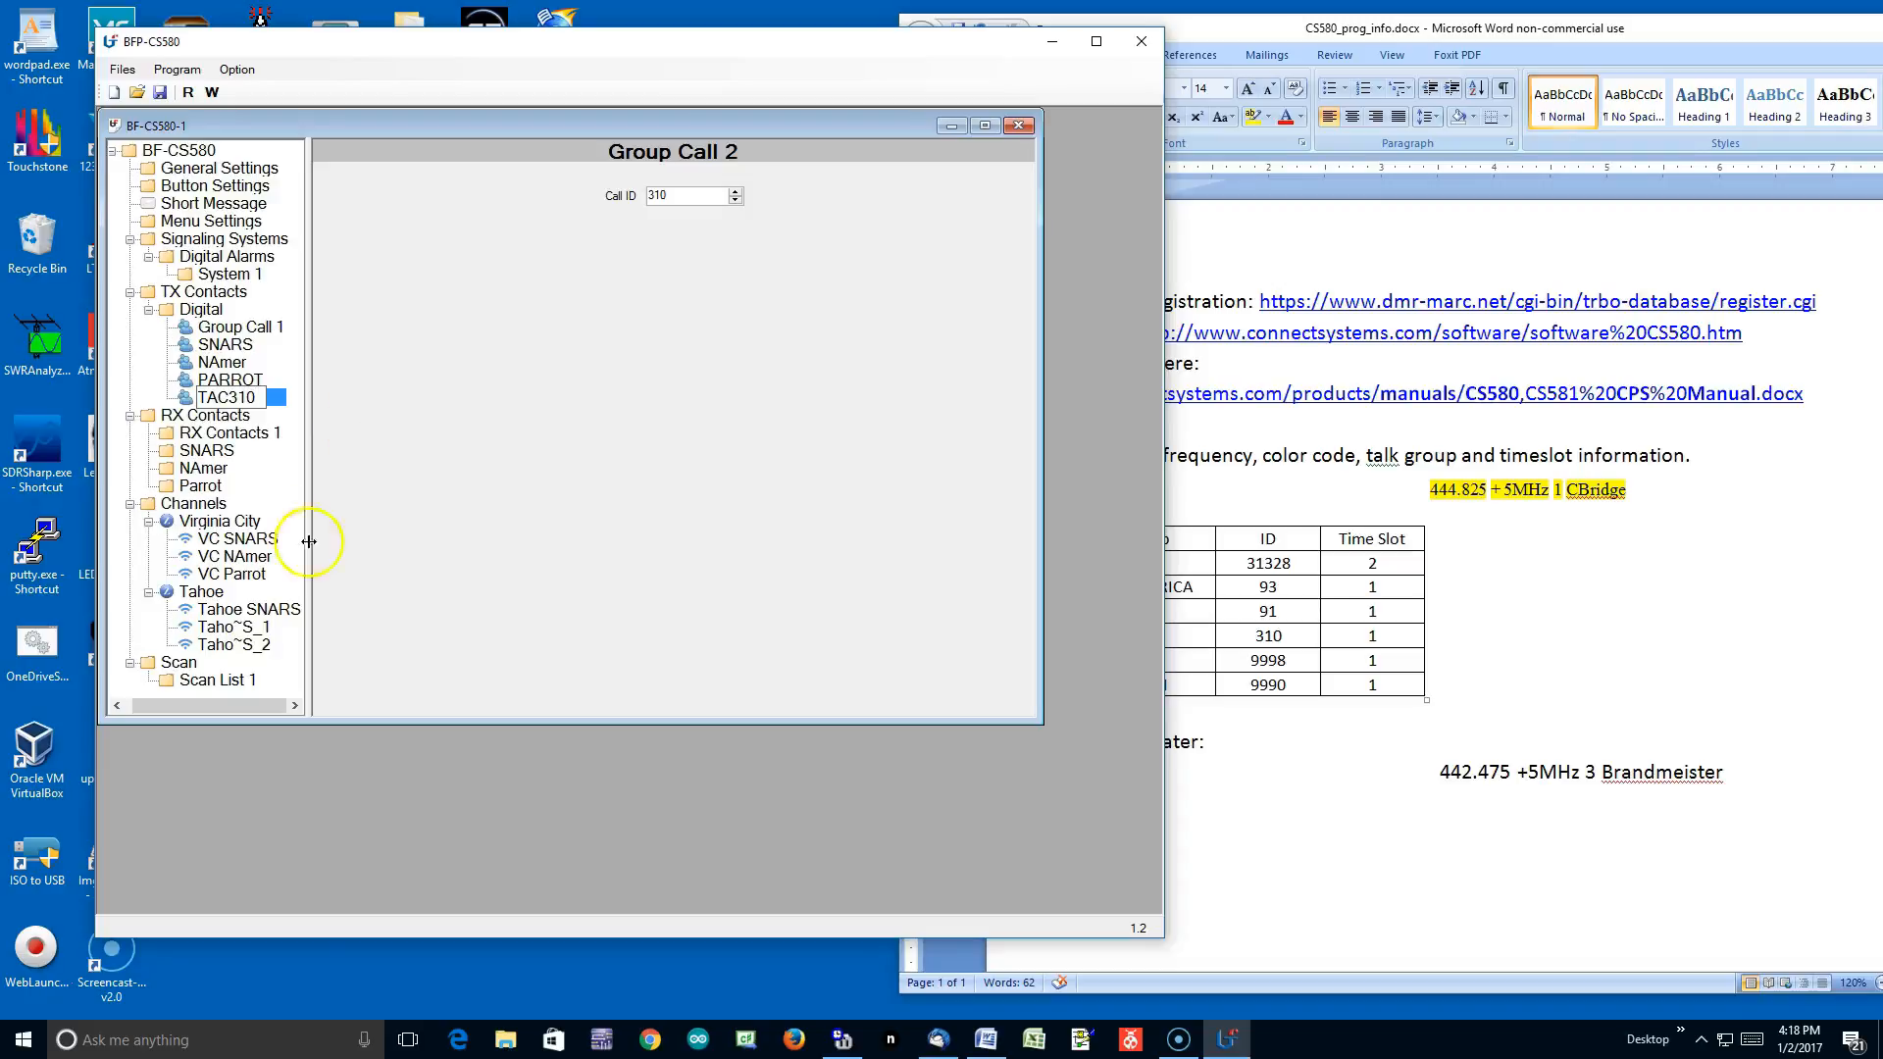
Add an RX contacts list containing the TAC310 group and name the list TAC310.
{"action": "left_click", "coordinate": [188, 417]}
{"action": "right_click", "coordinate": [187, 417]}
{"action": "left_click", "coordinate": [244, 430]}
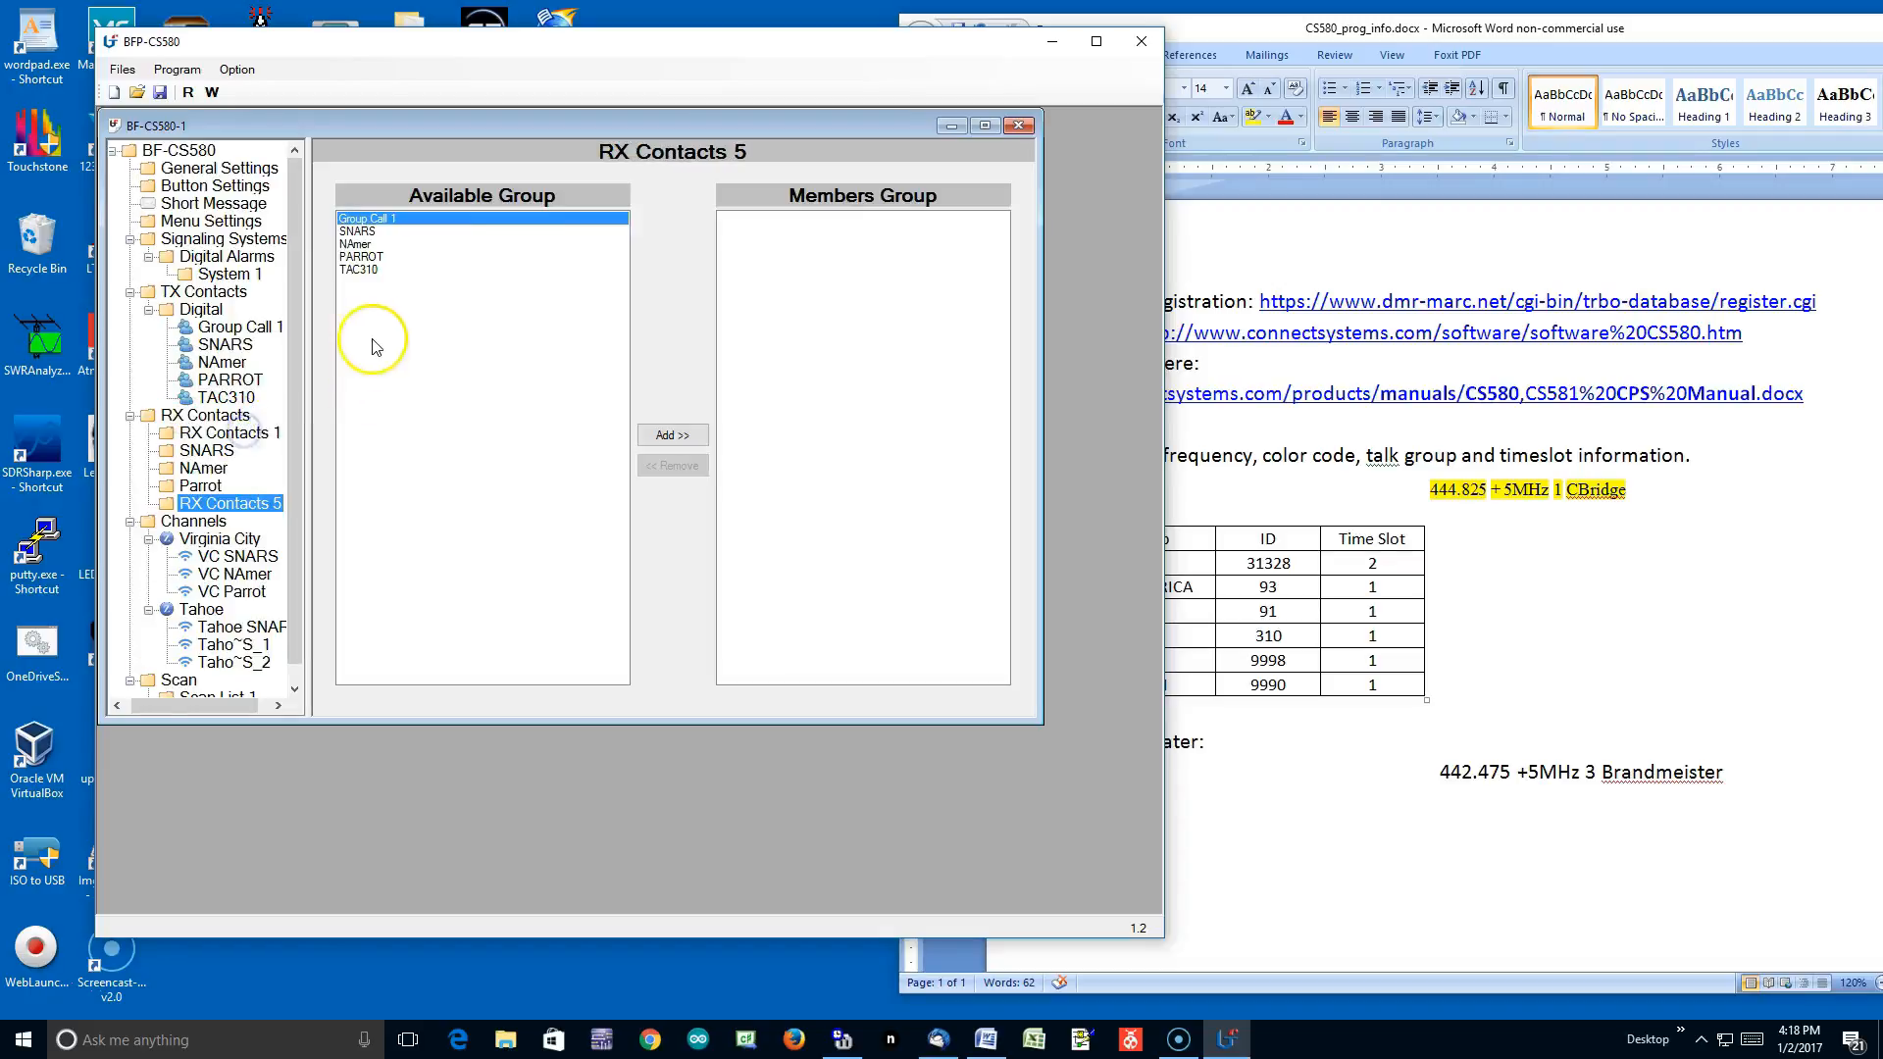
{"action": "left_click", "coordinate": [365, 269]}
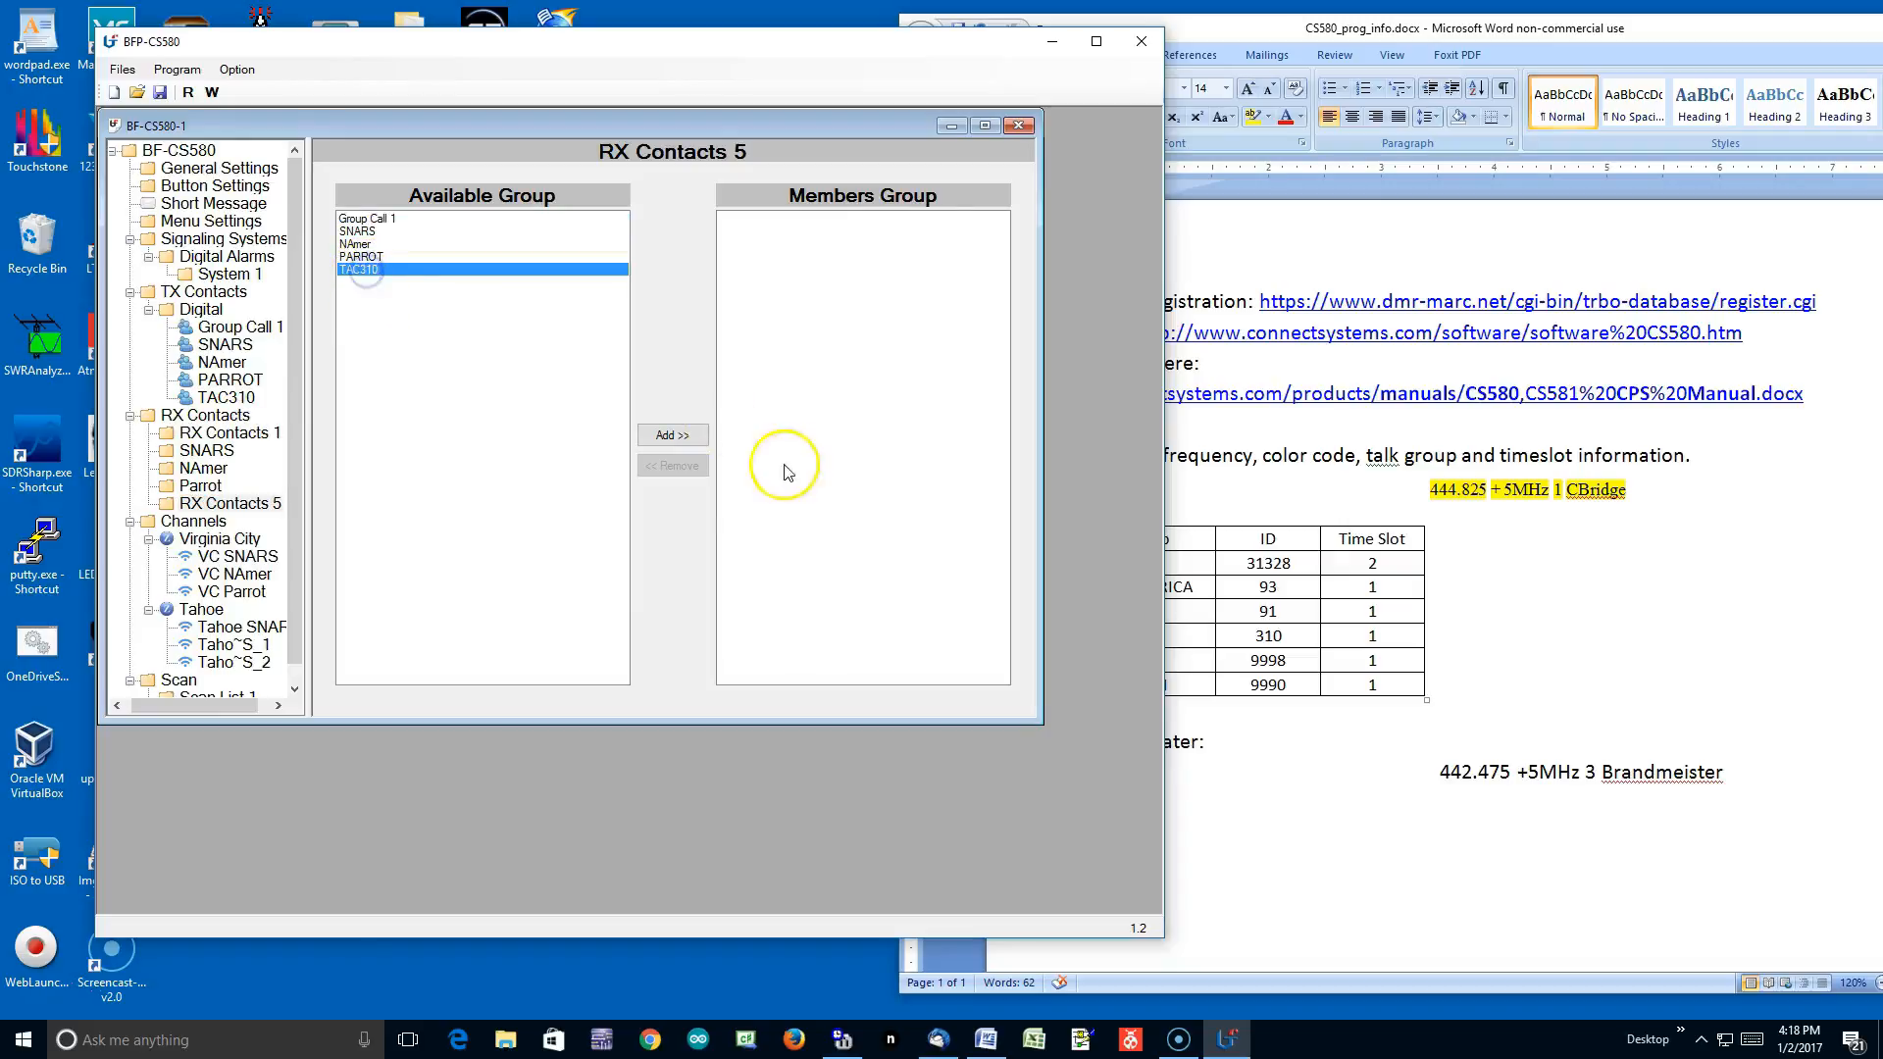
{"action": "left_click", "coordinate": [673, 435]}
{"action": "right_click", "coordinate": [238, 504]}
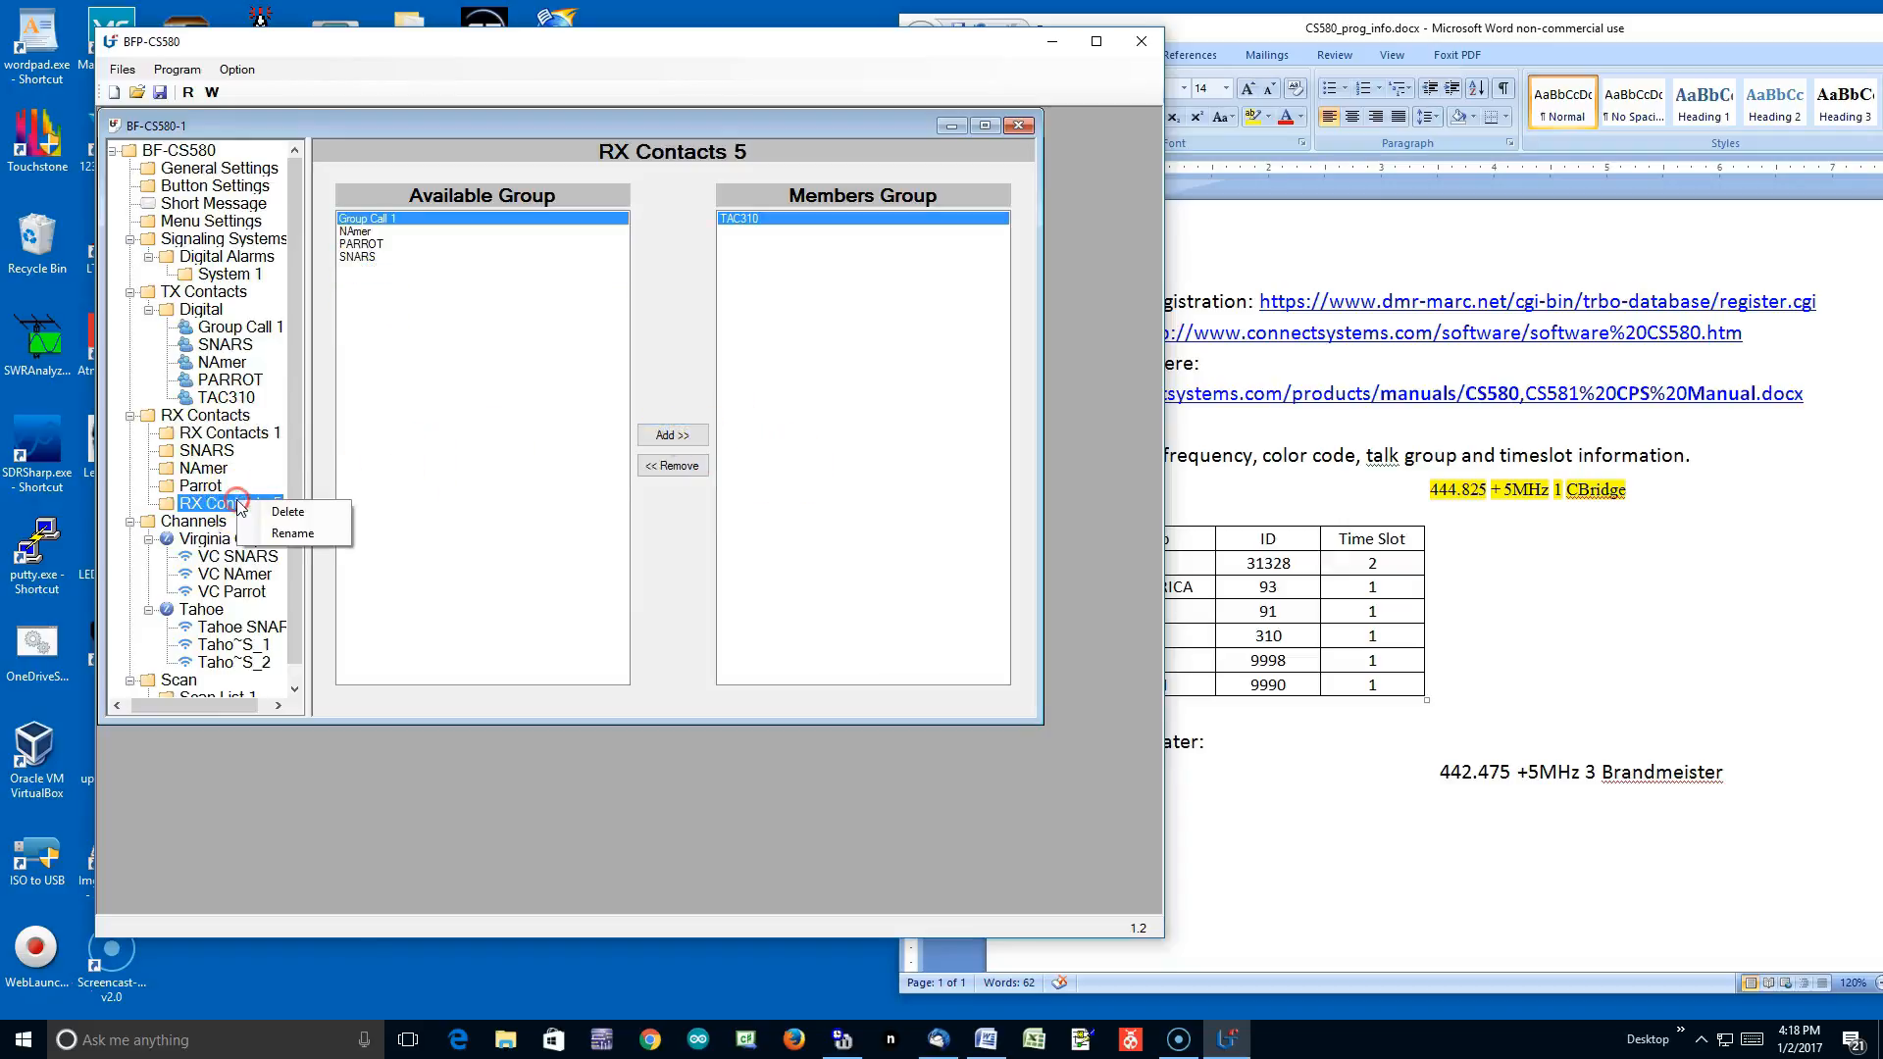
{"action": "left_click", "coordinate": [292, 533]}
{"action": "type", "text": "TAC310"}
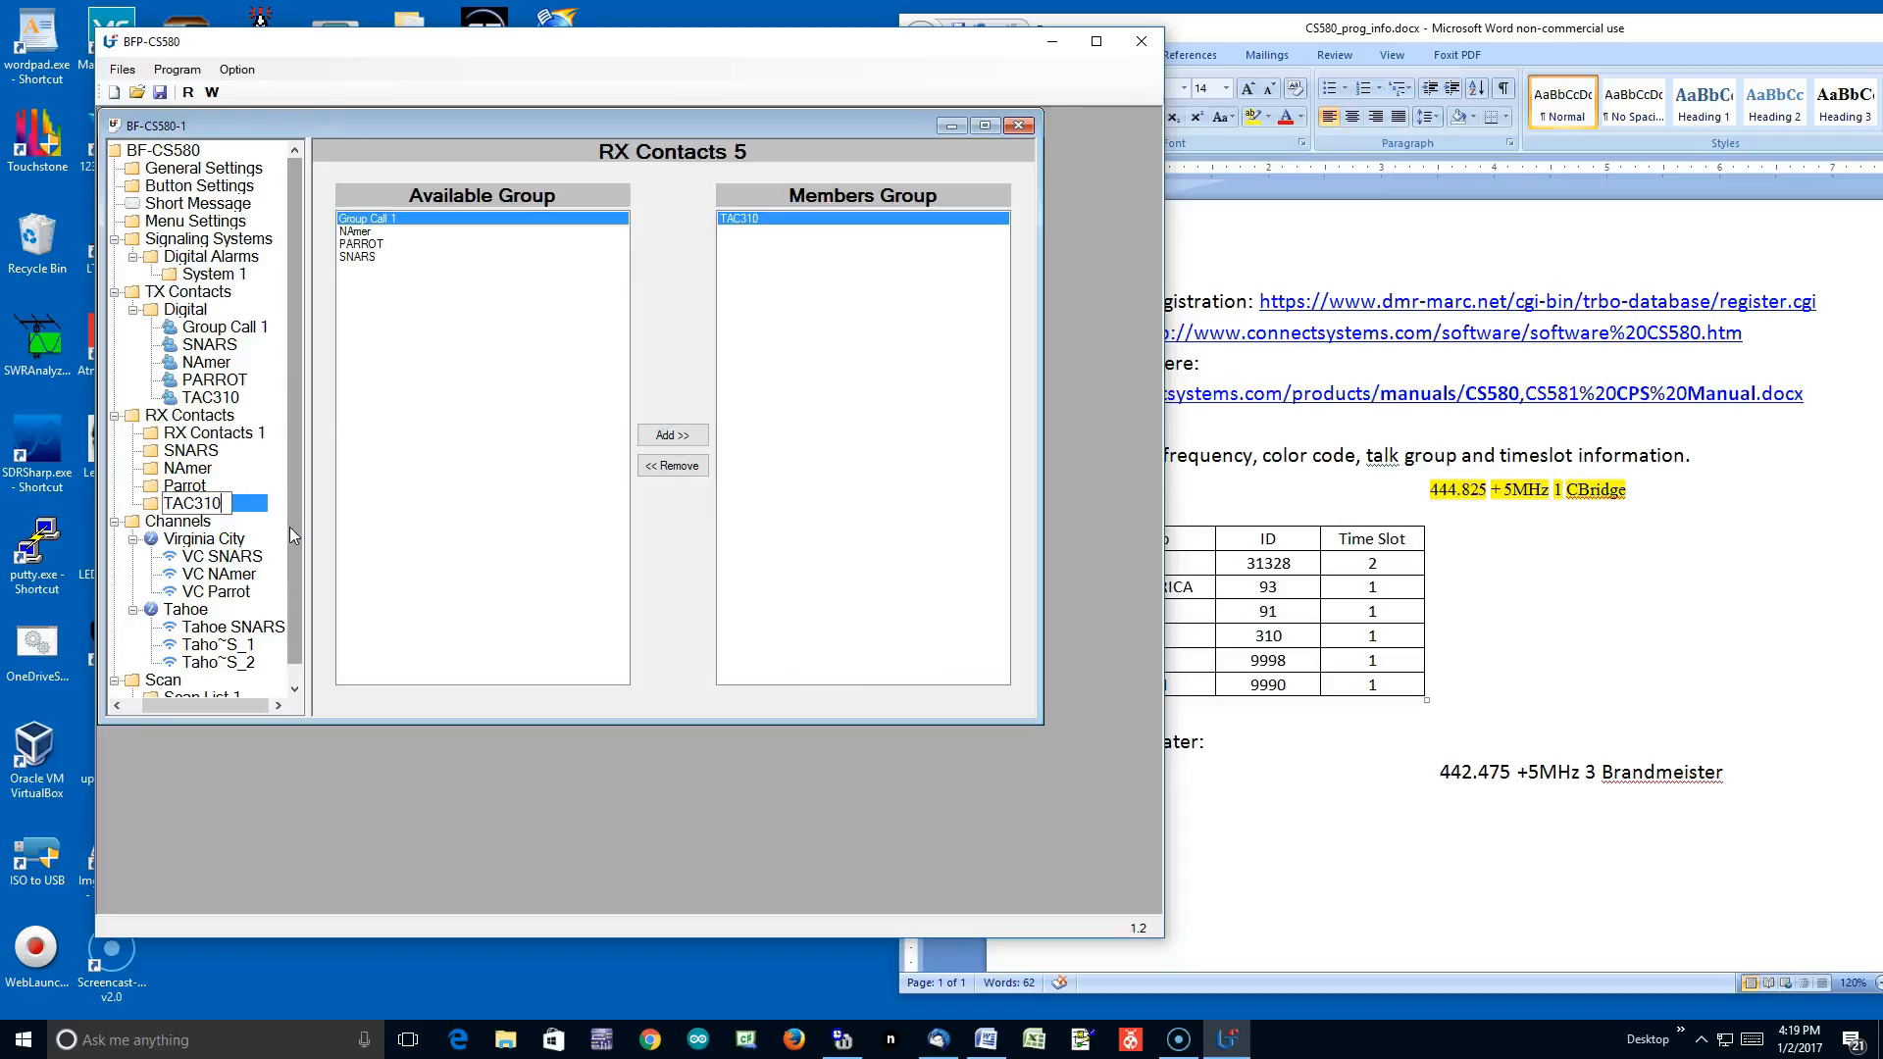
Assign TAC310 as the TX contact and RX contacts list of the first duplicate Tahoe channel, with repeater slot 1.
{"action": "left_click_drag", "start_coordinate": [296, 597], "coordinate": [294, 672]}
{"action": "left_click", "coordinate": [221, 630]}
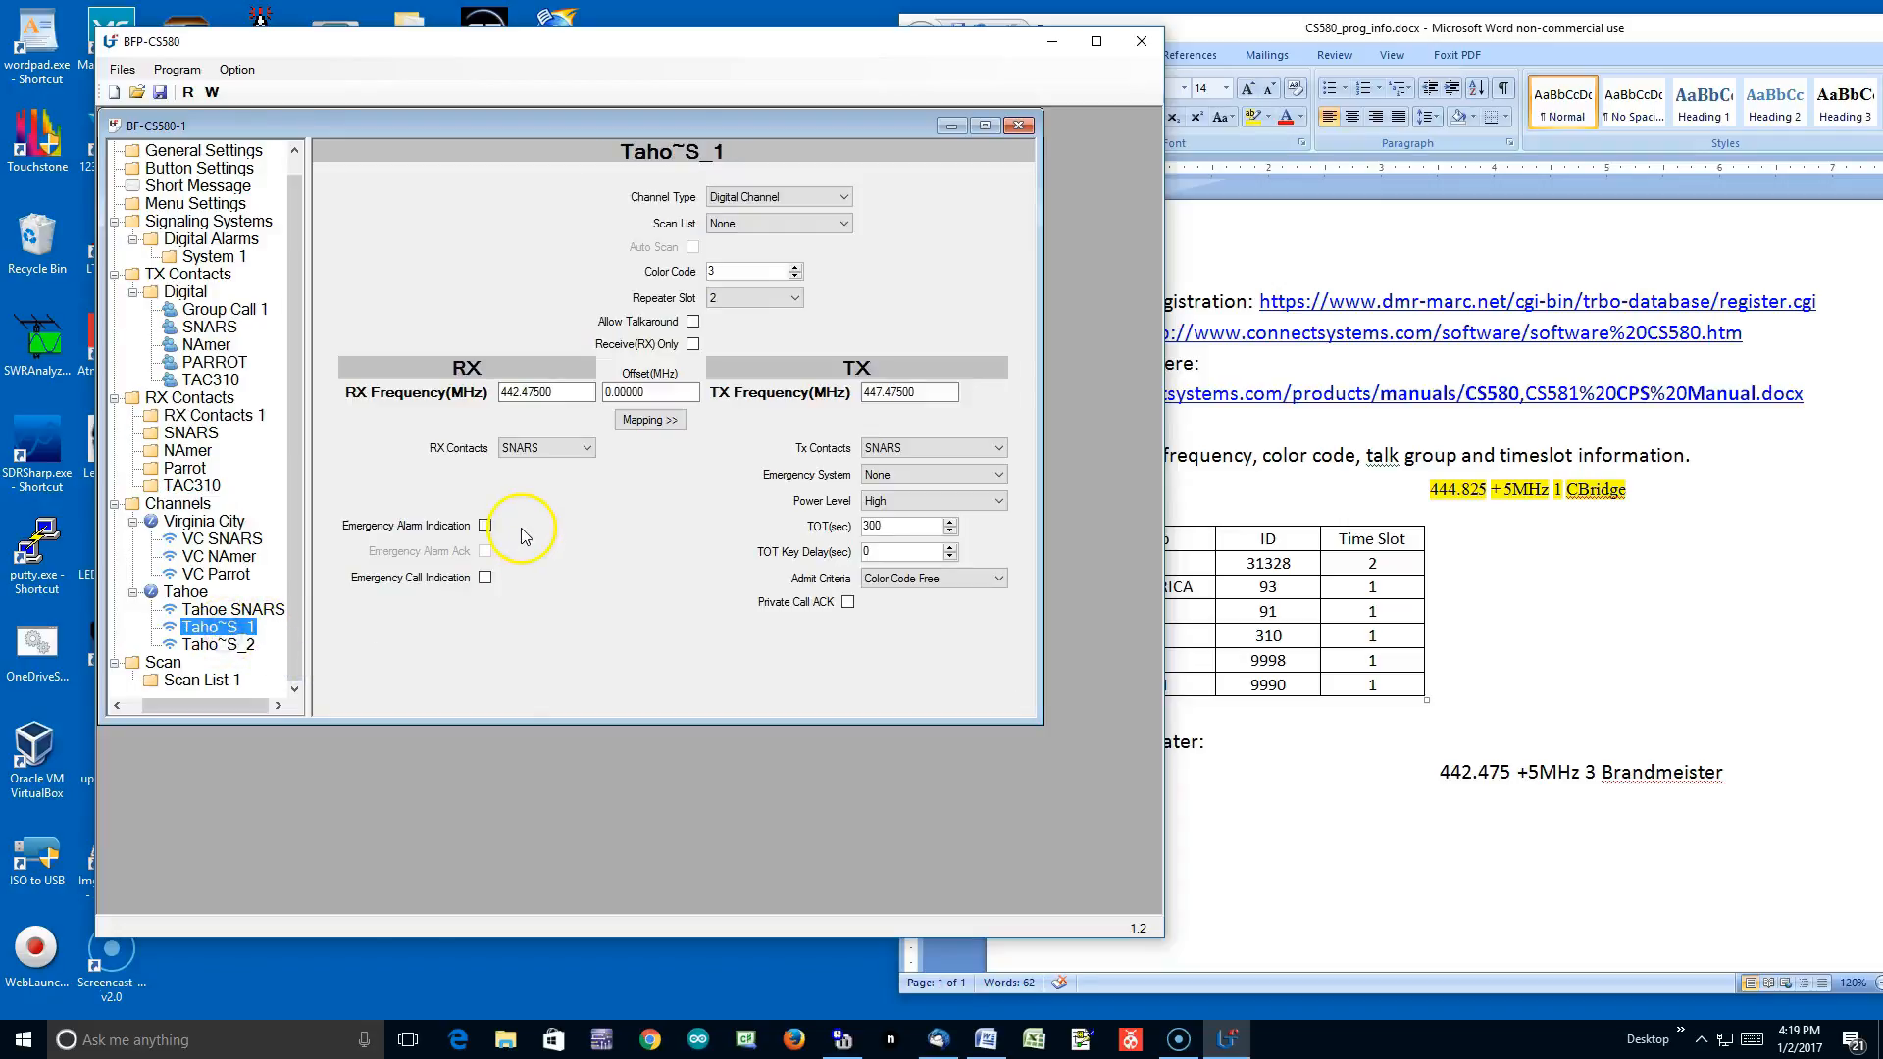
{"action": "left_click", "coordinate": [998, 448]}
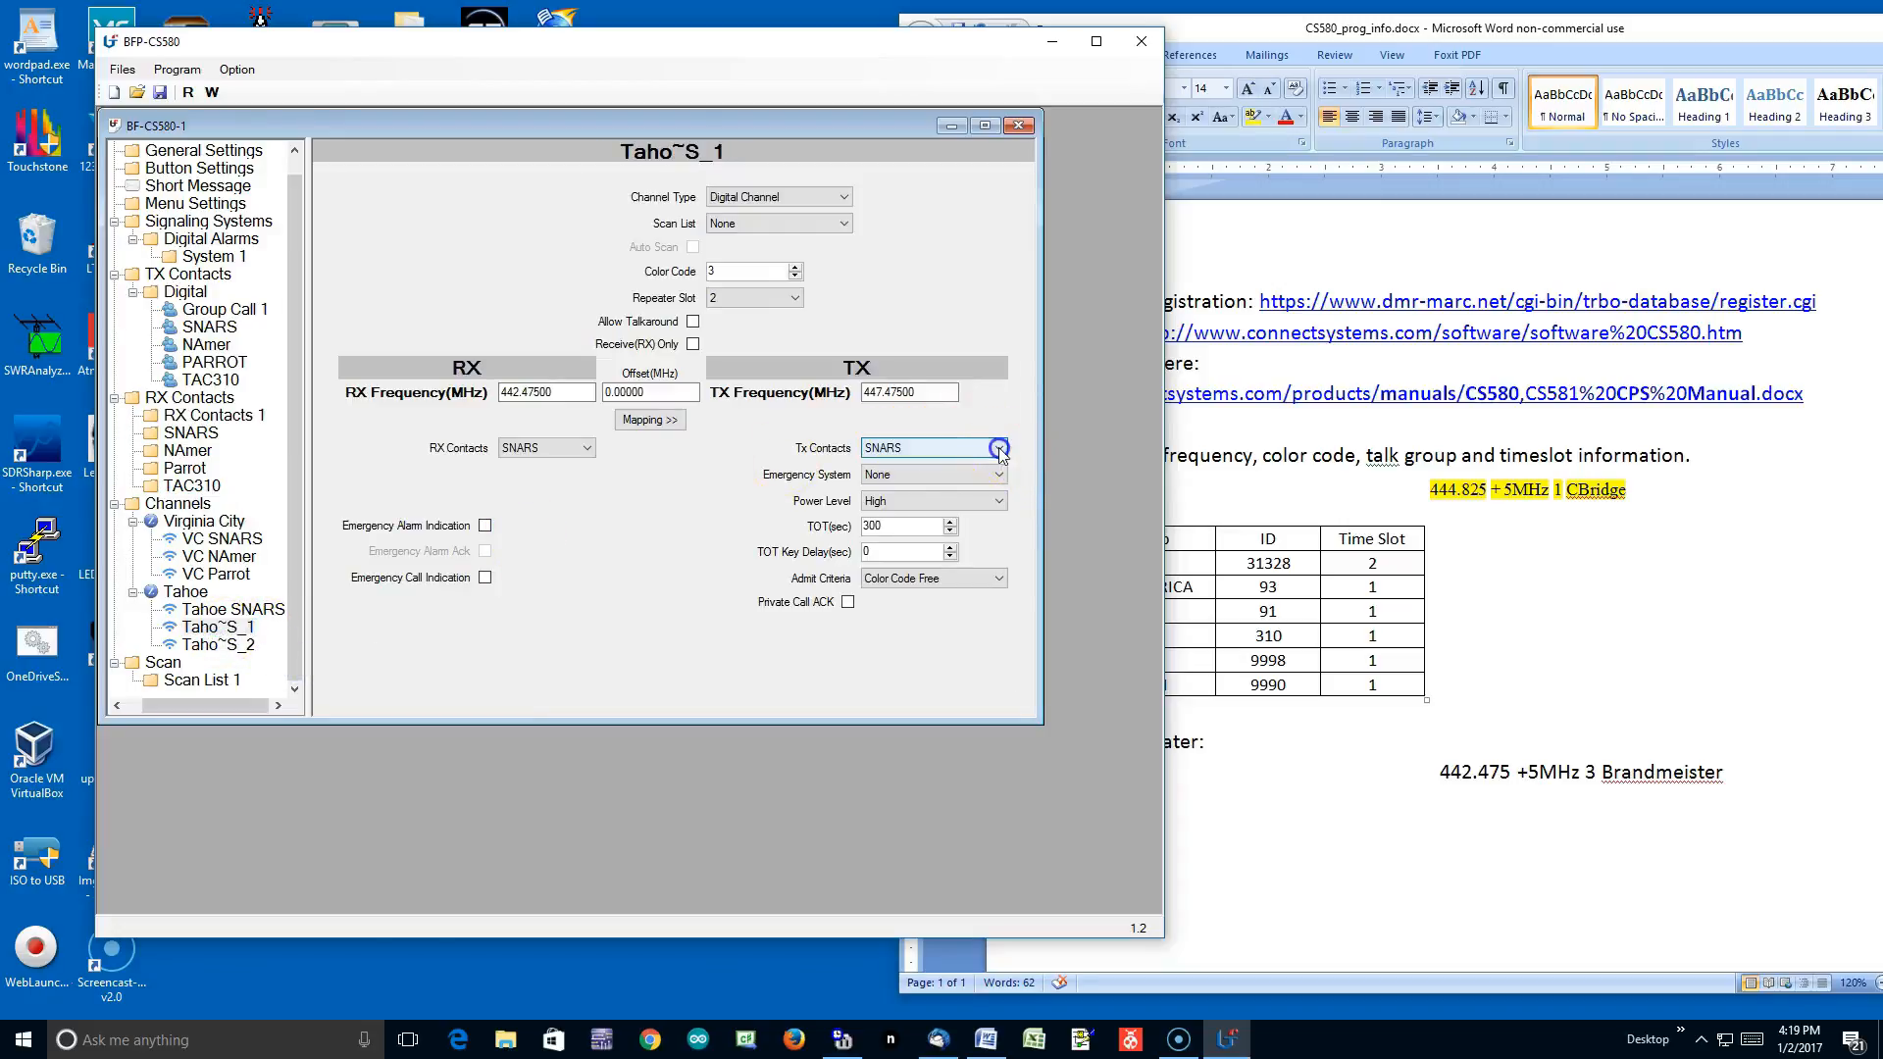
{"action": "left_click", "coordinate": [945, 535]}
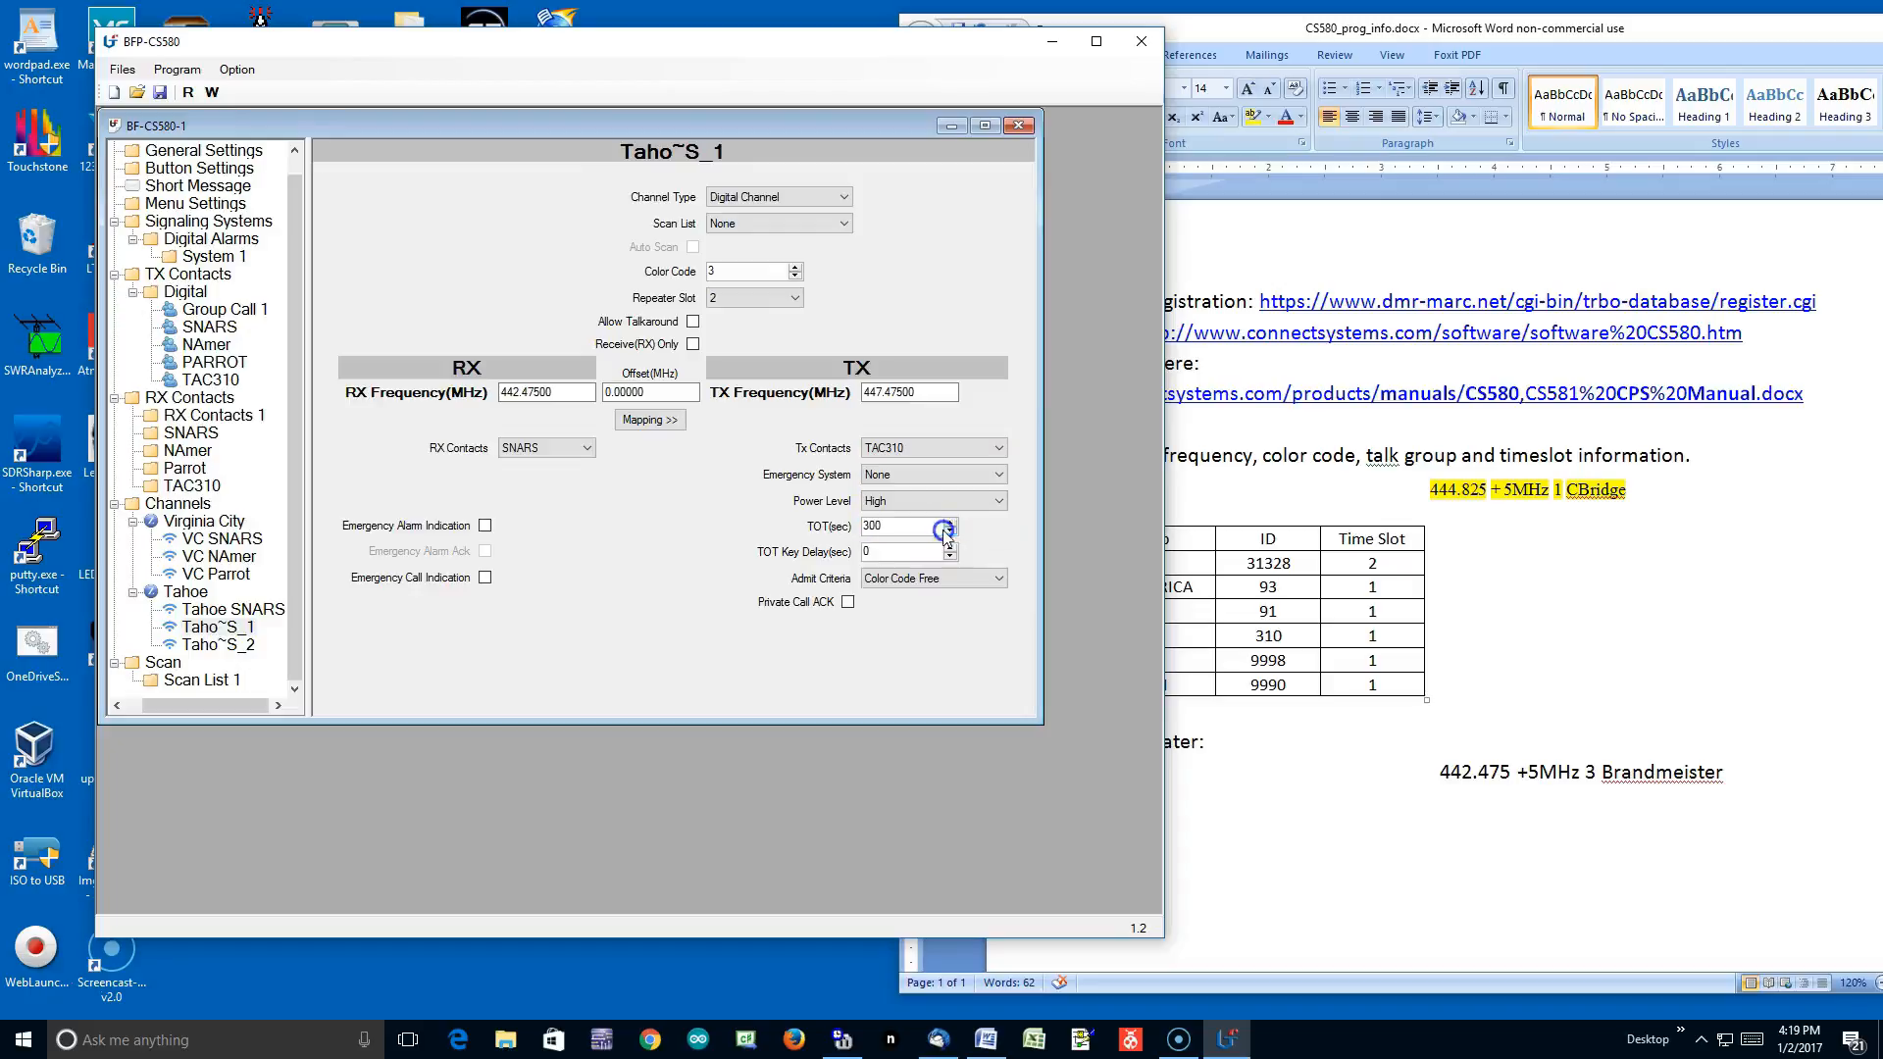
{"action": "left_click", "coordinate": [586, 447]}
{"action": "left_click", "coordinate": [565, 530]}
{"action": "left_click", "coordinate": [796, 299]}
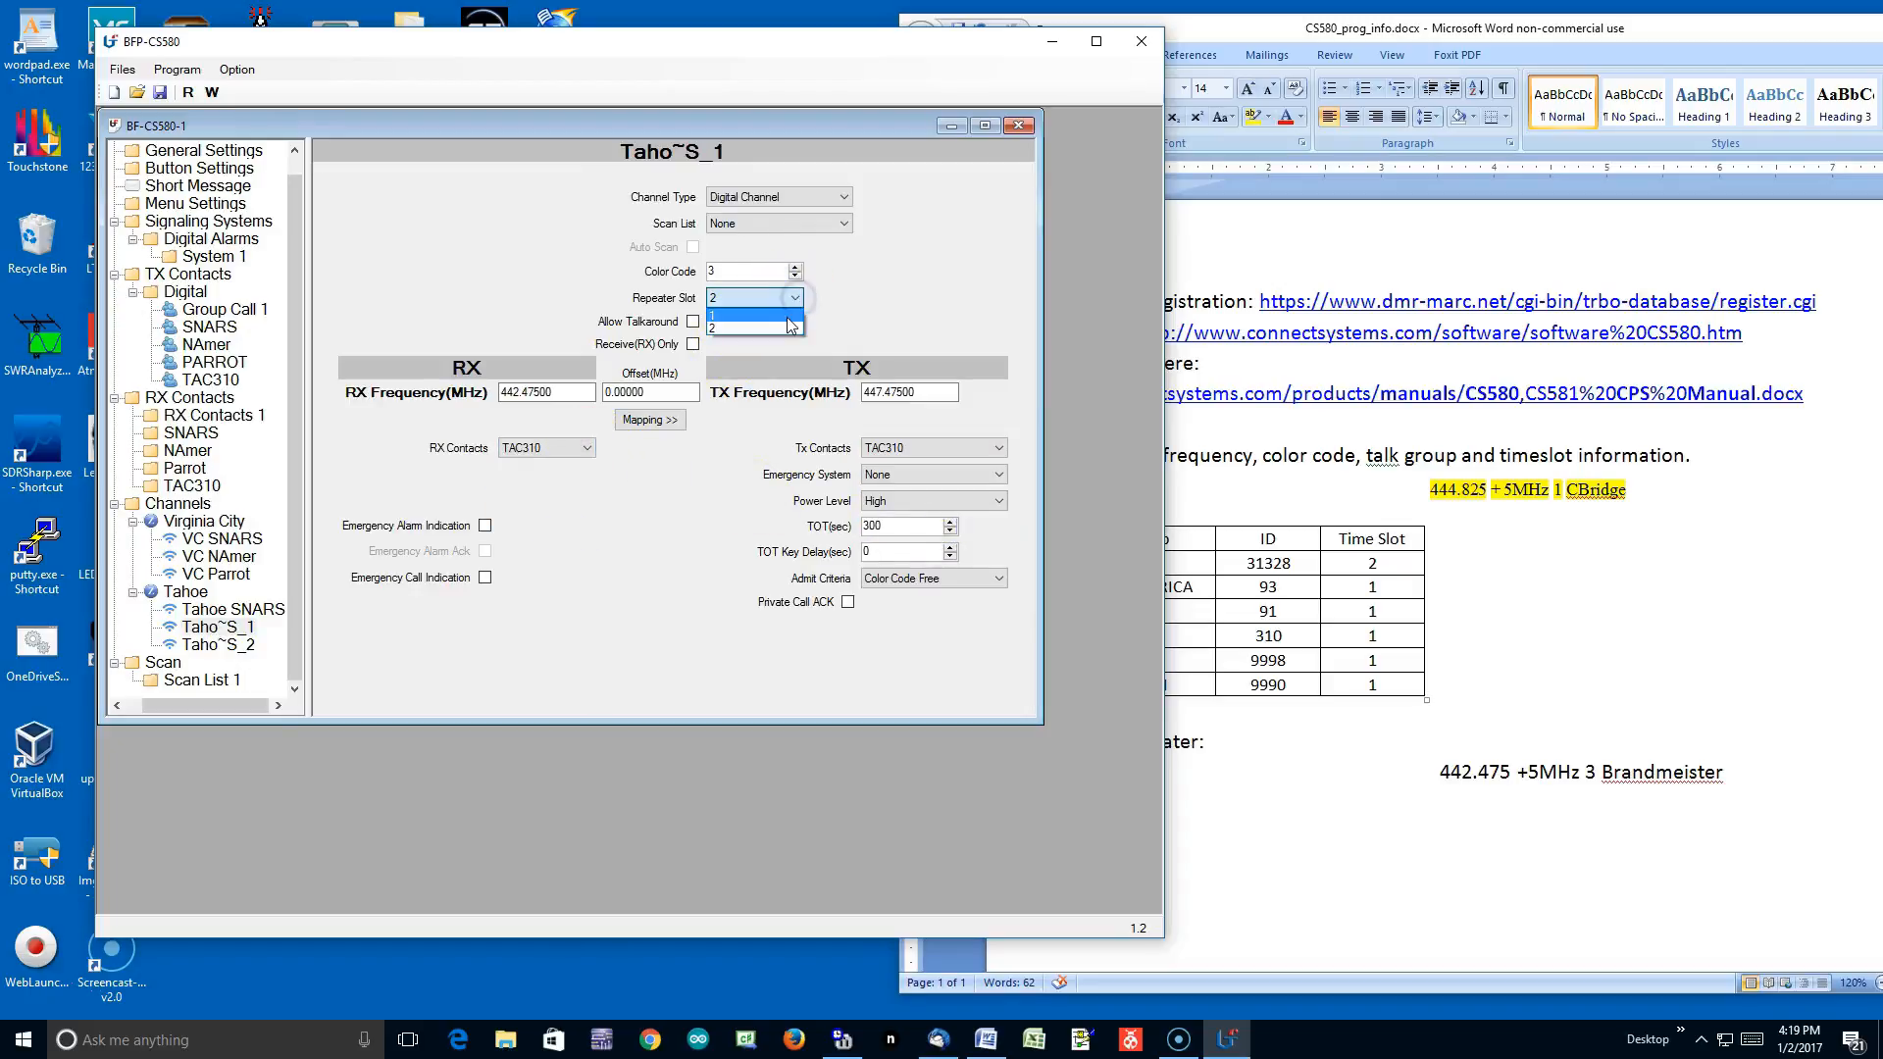
{"action": "left_click", "coordinate": [788, 316]}
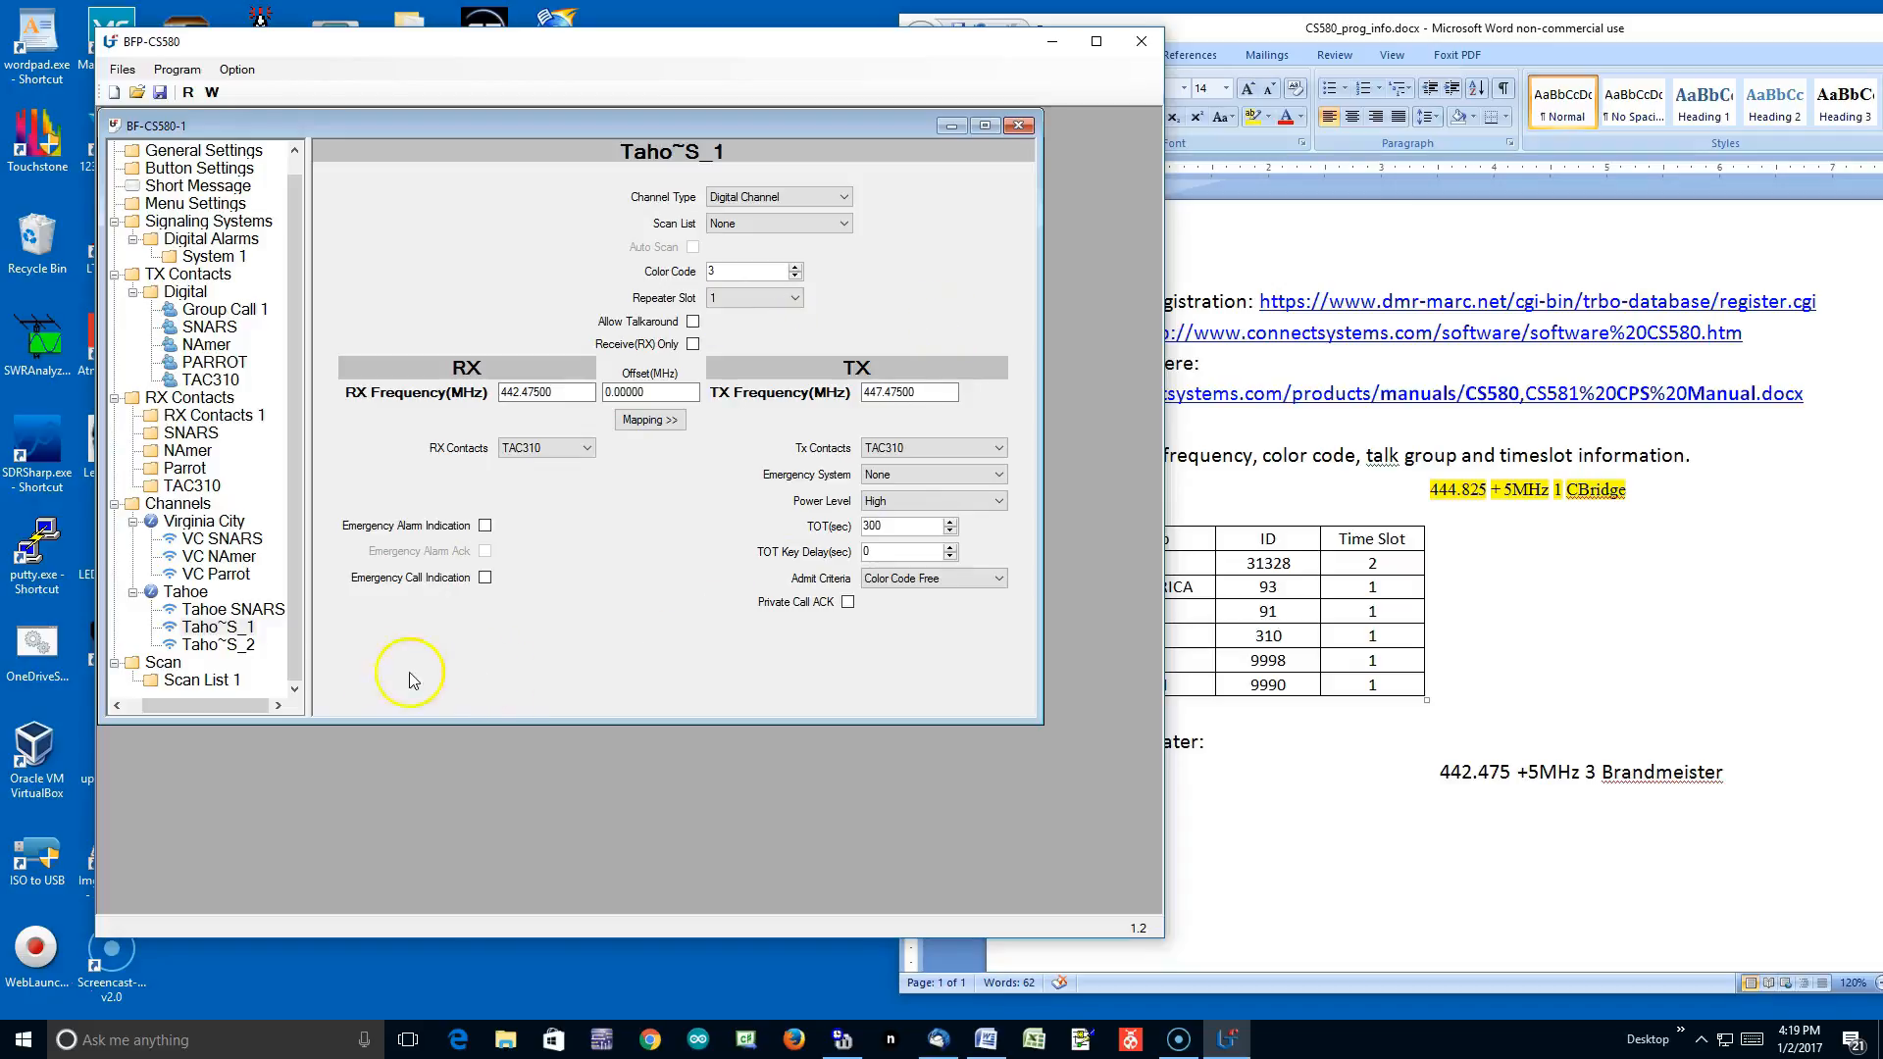
Rename the first duplicate channel in the Tahoe zone as Tahoe TAC310.
{"action": "right_click", "coordinate": [209, 631]}
{"action": "left_click", "coordinate": [332, 684]}
{"action": "type", "text": "Ta"}
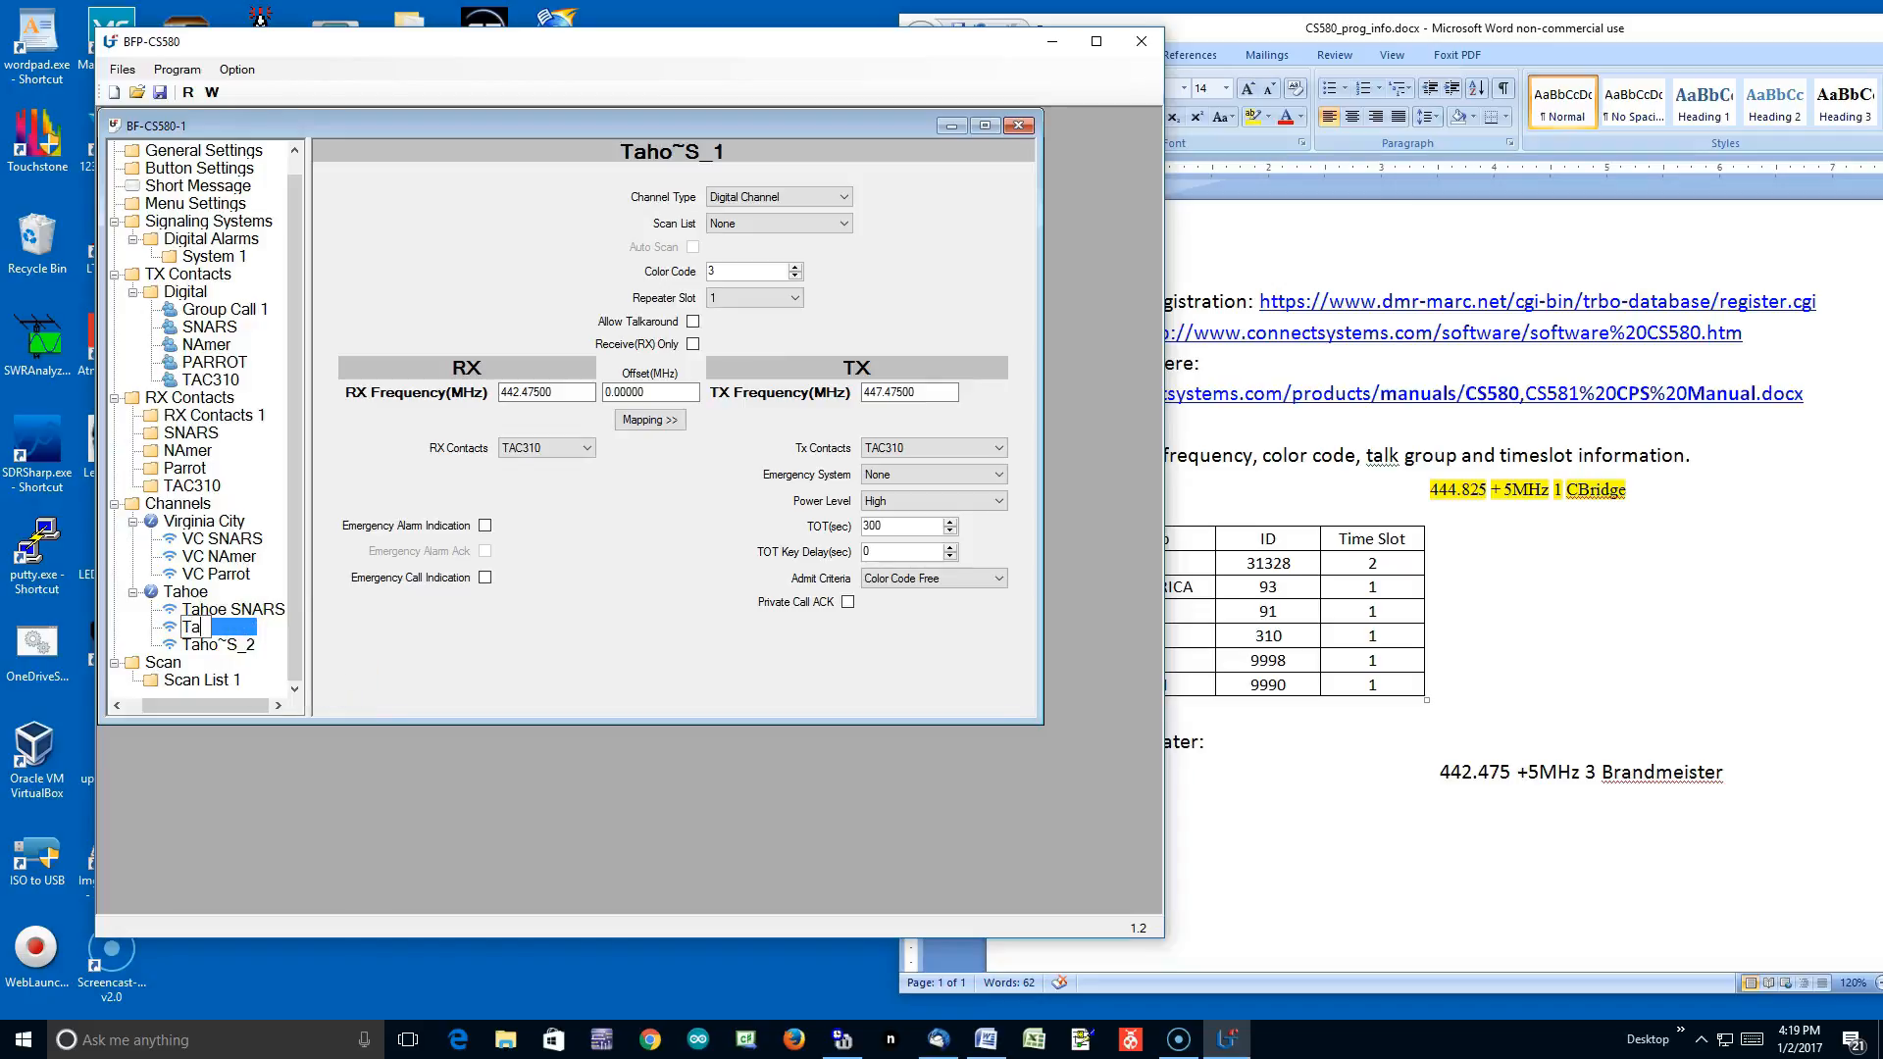
{"action": "type", "text": "hoe TAC310"}
Check the notes for the Parrot BM talk group and add a private call TX contact with call ID 9990.
{"action": "left_click", "coordinate": [244, 649]}
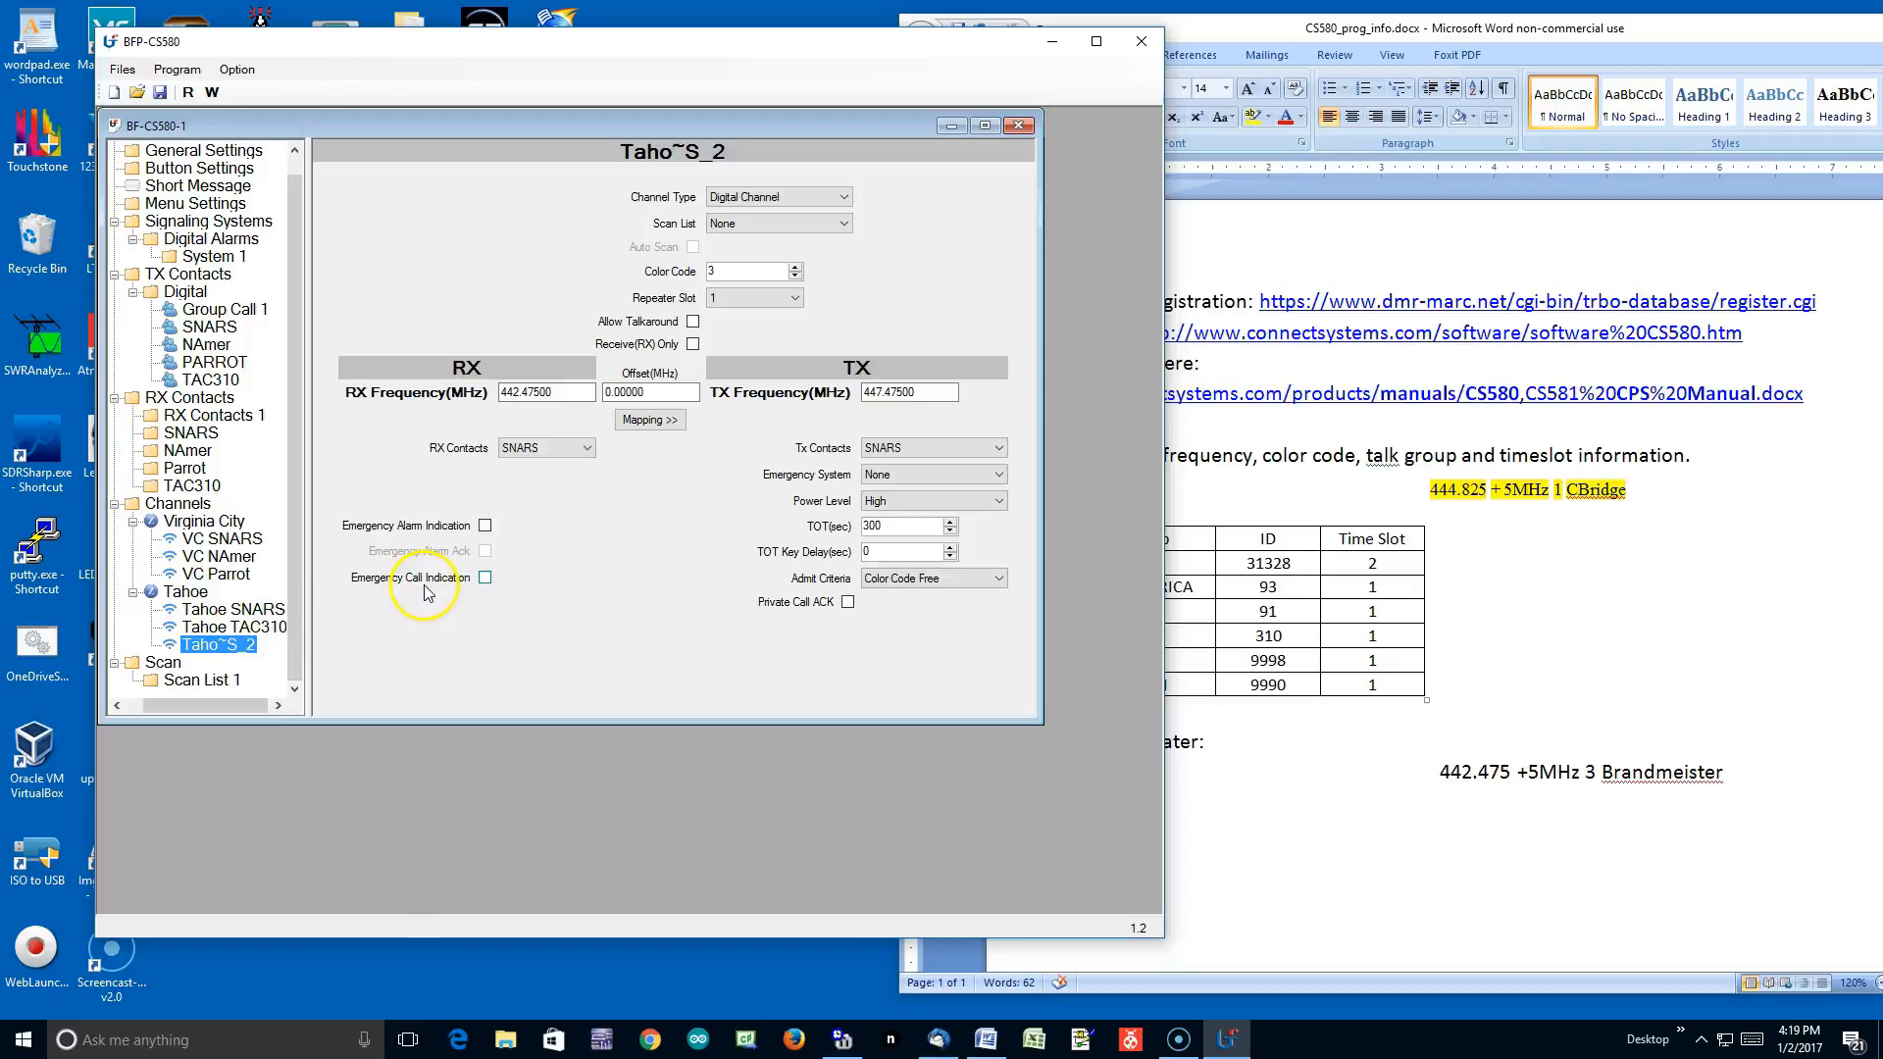
{"action": "left_click", "coordinate": [1340, 794]}
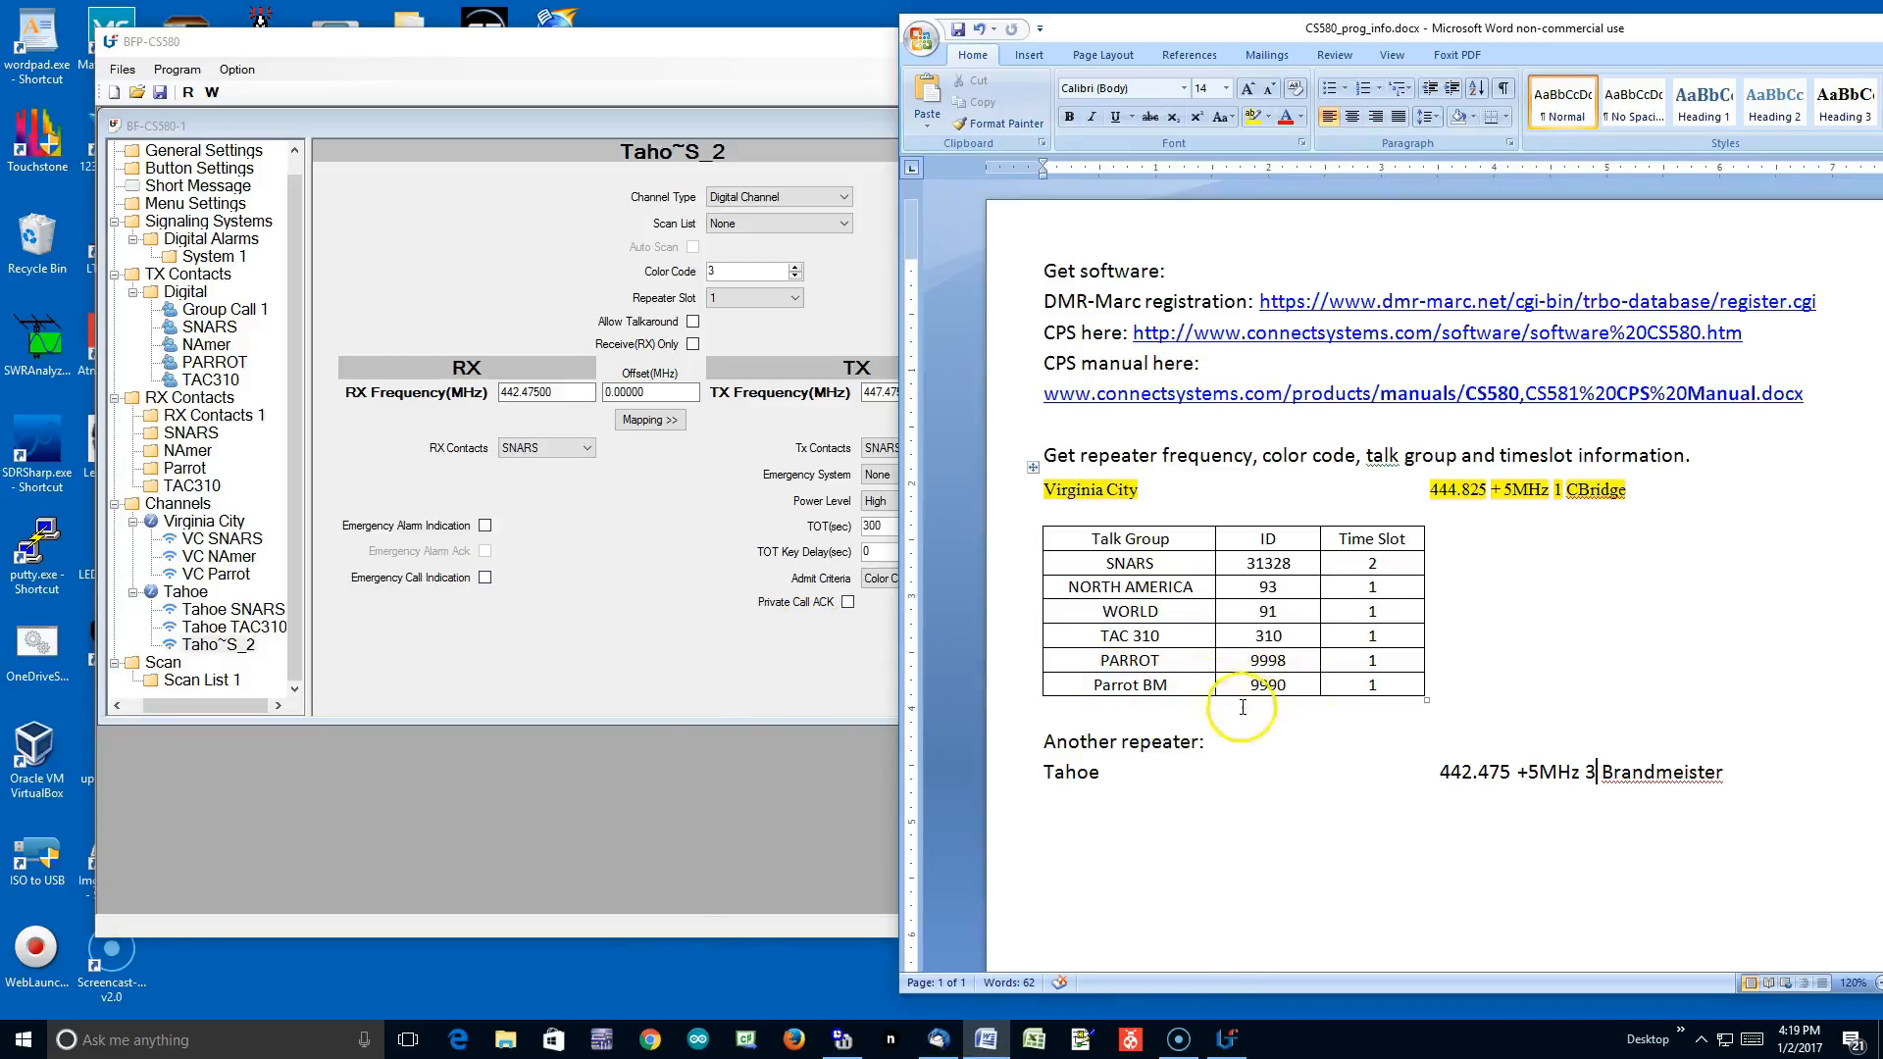
{"action": "left_click", "coordinate": [185, 292]}
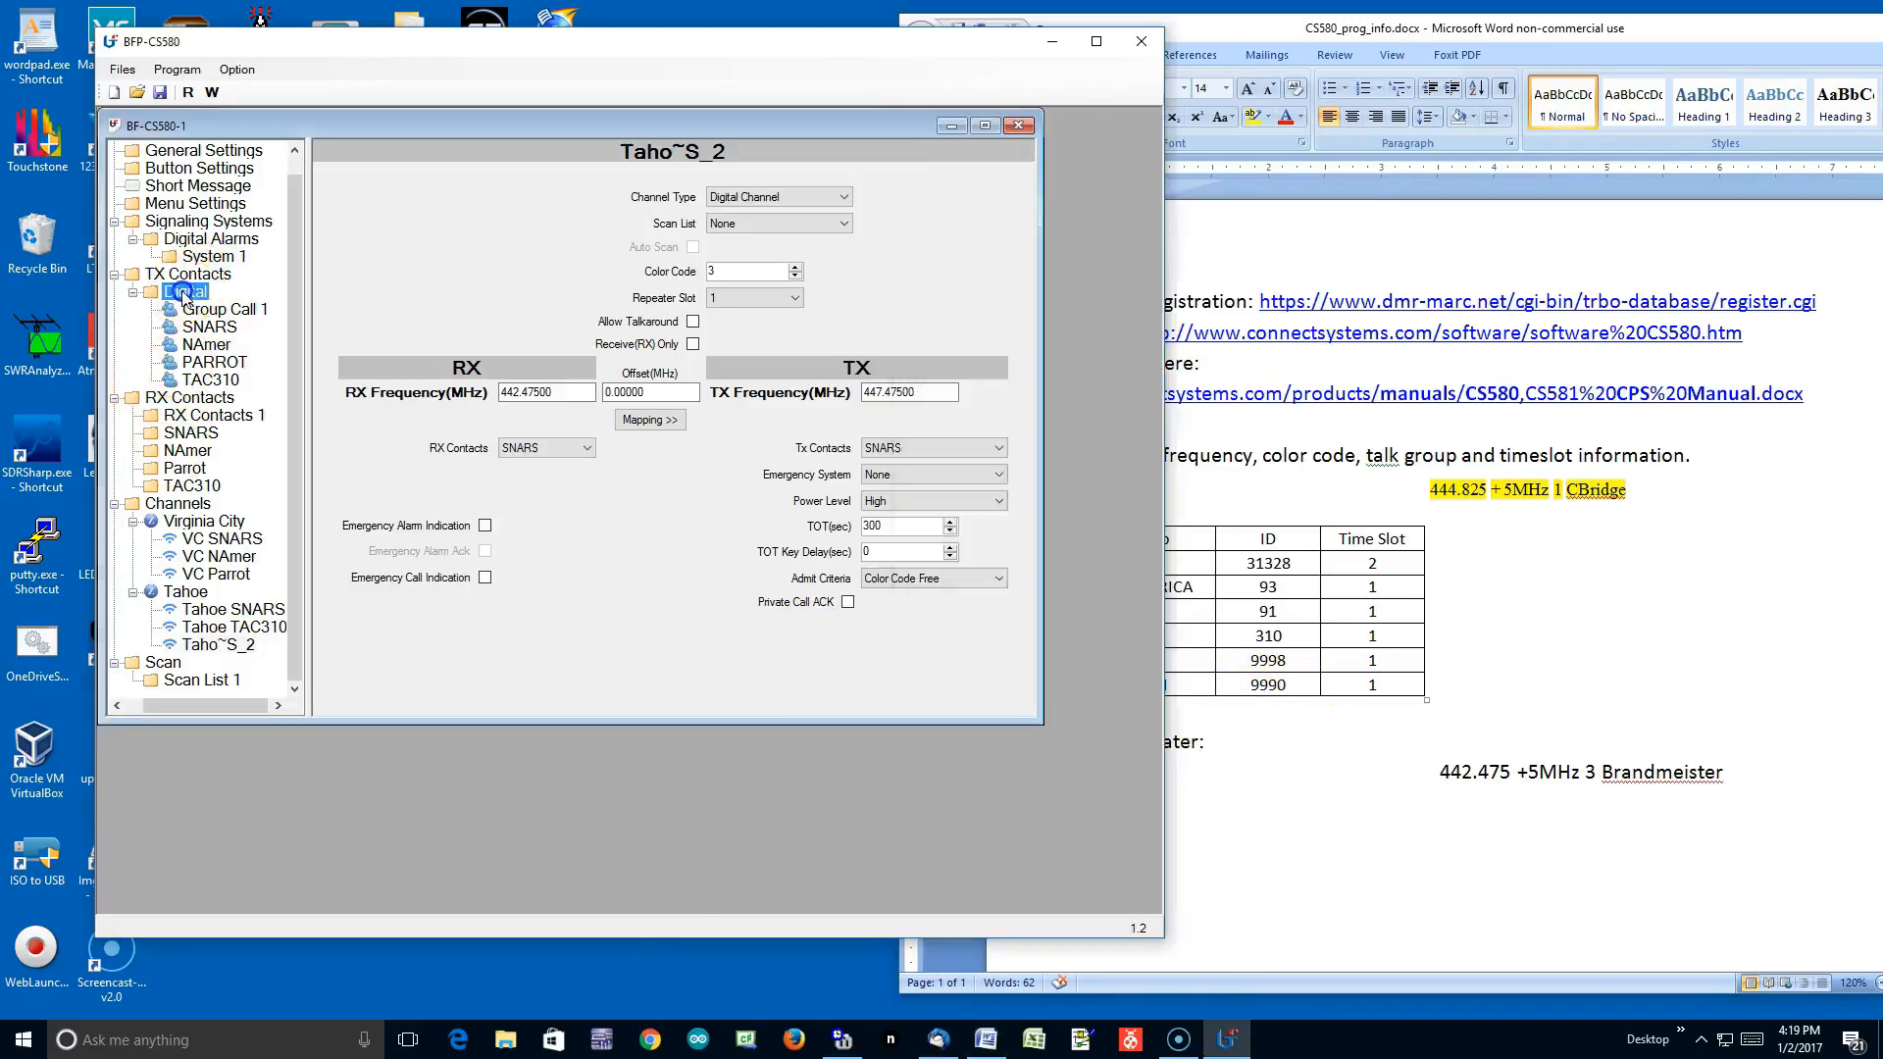
{"action": "right_click", "coordinate": [187, 293]}
{"action": "mouse_move", "coordinate": [224, 305]}
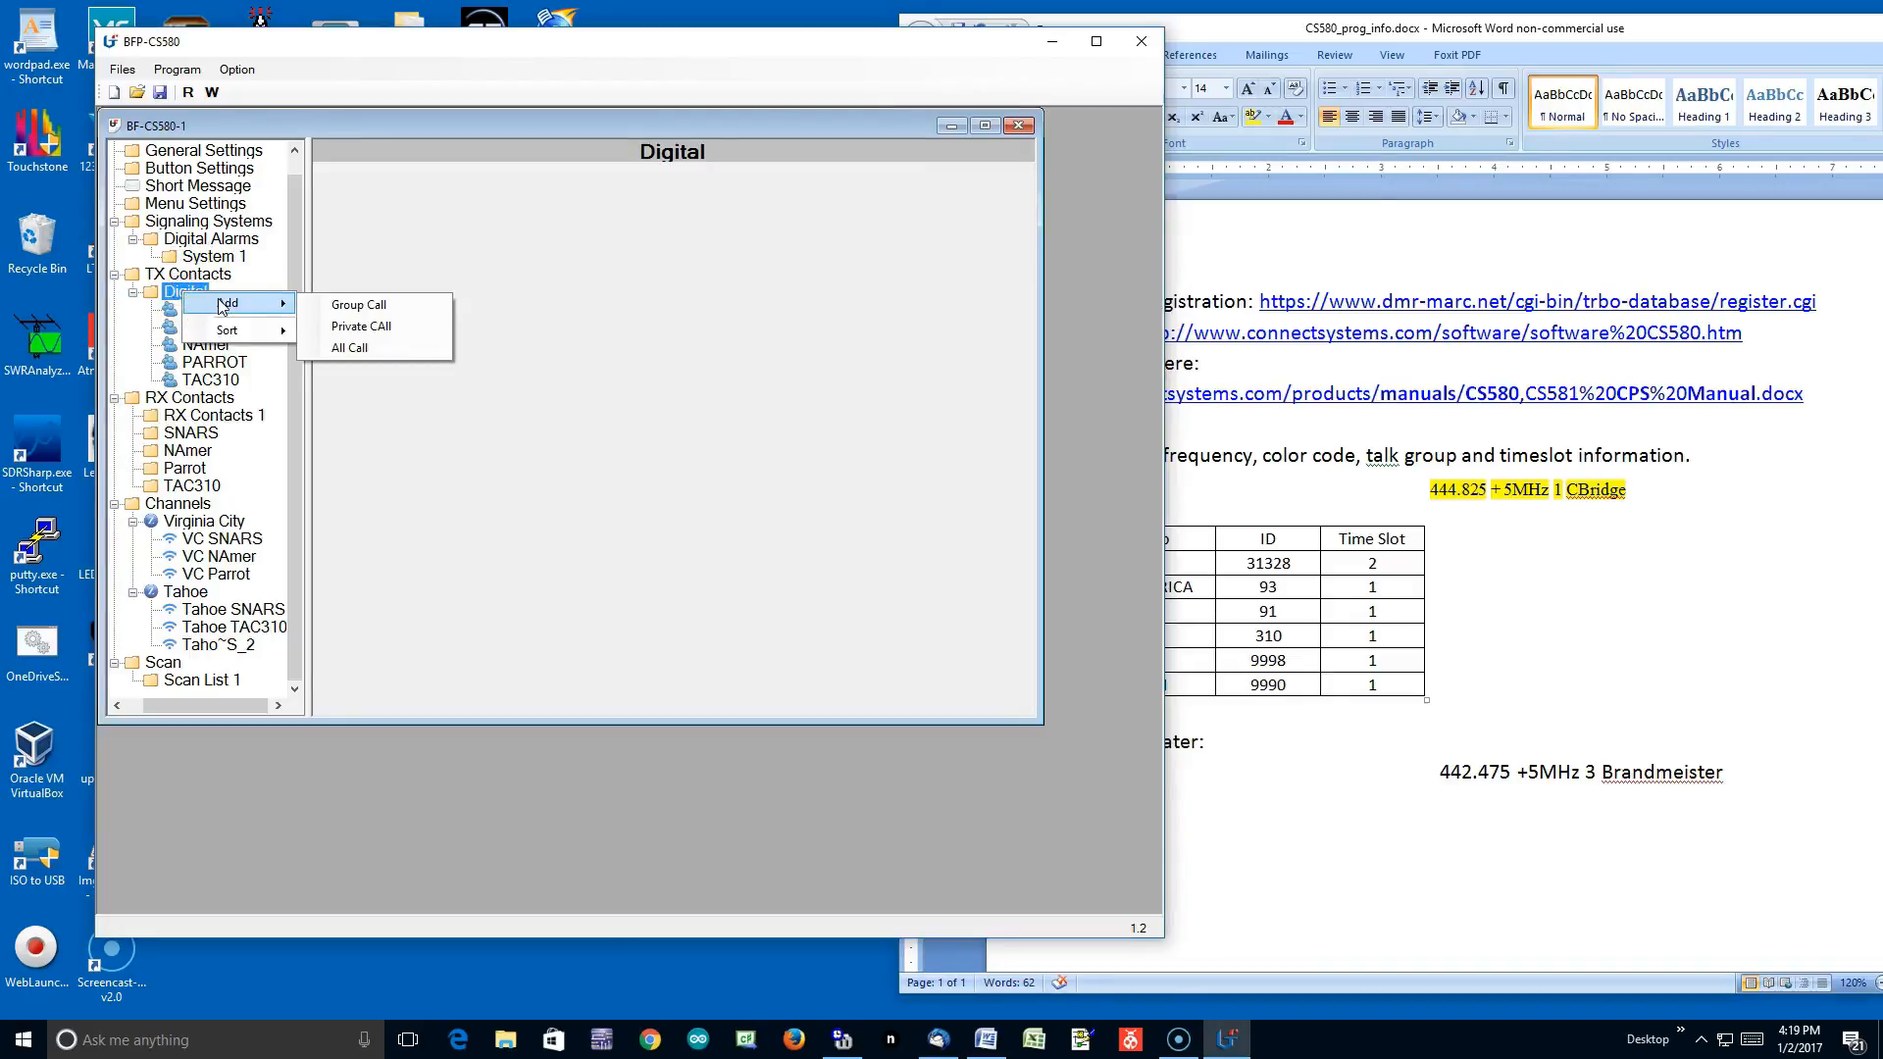
{"action": "left_click", "coordinate": [410, 326]}
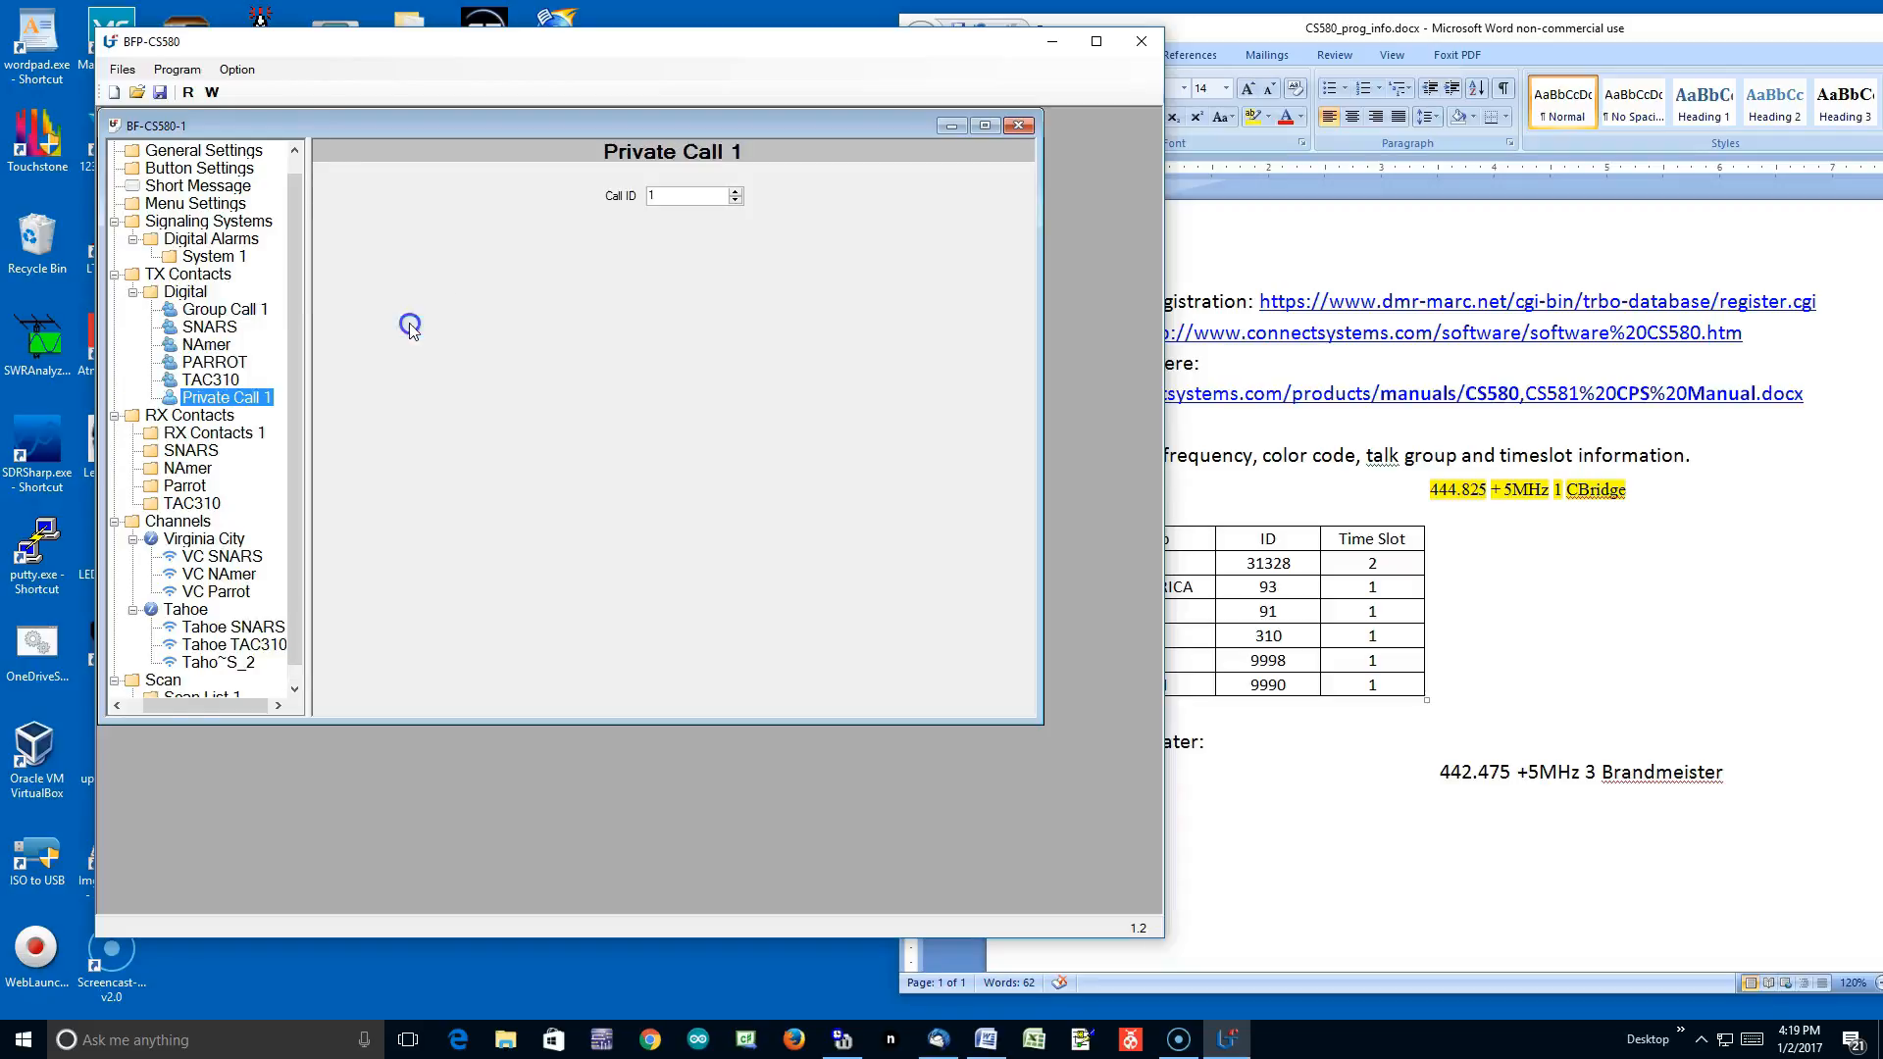
{"action": "left_click", "coordinate": [659, 197]}
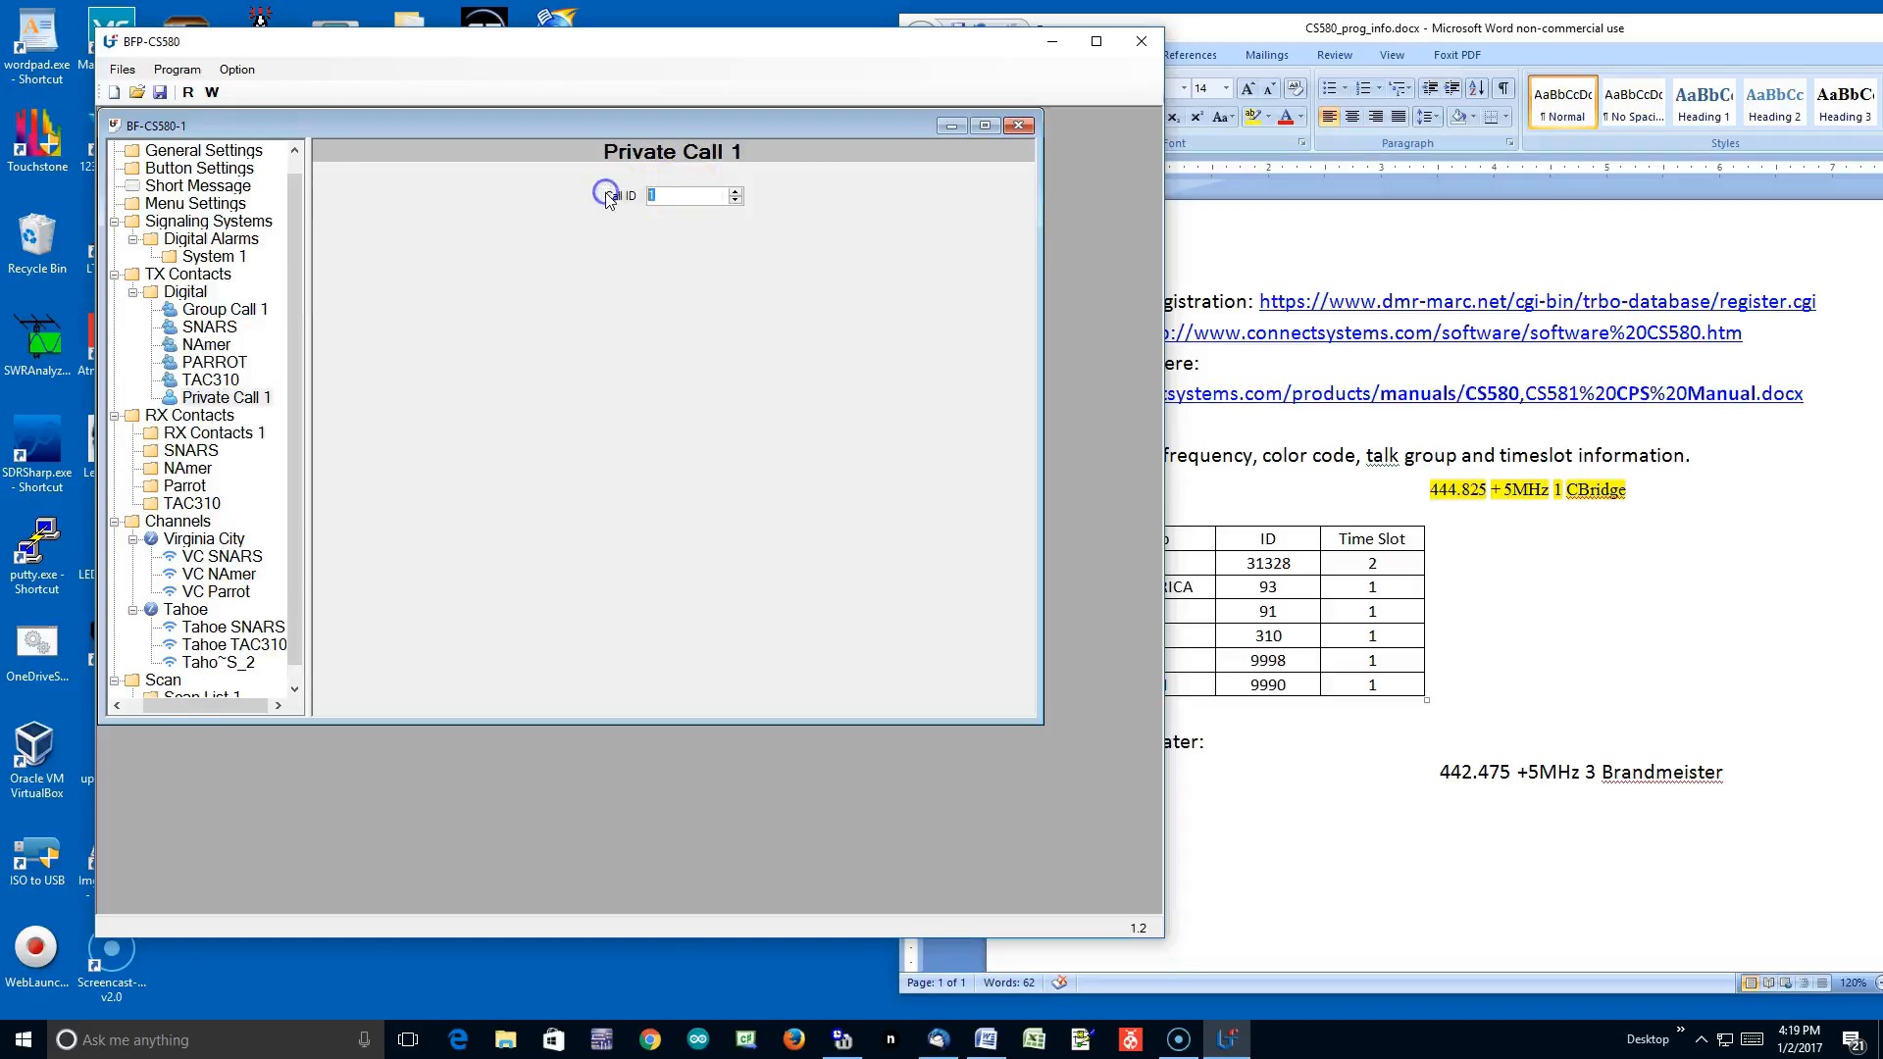
{"action": "key", "text": "BackSpace"}
{"action": "type", "text": "9990"}
Rename the new private call TX contact as BM Parrot.
{"action": "right_click", "coordinate": [229, 402]}
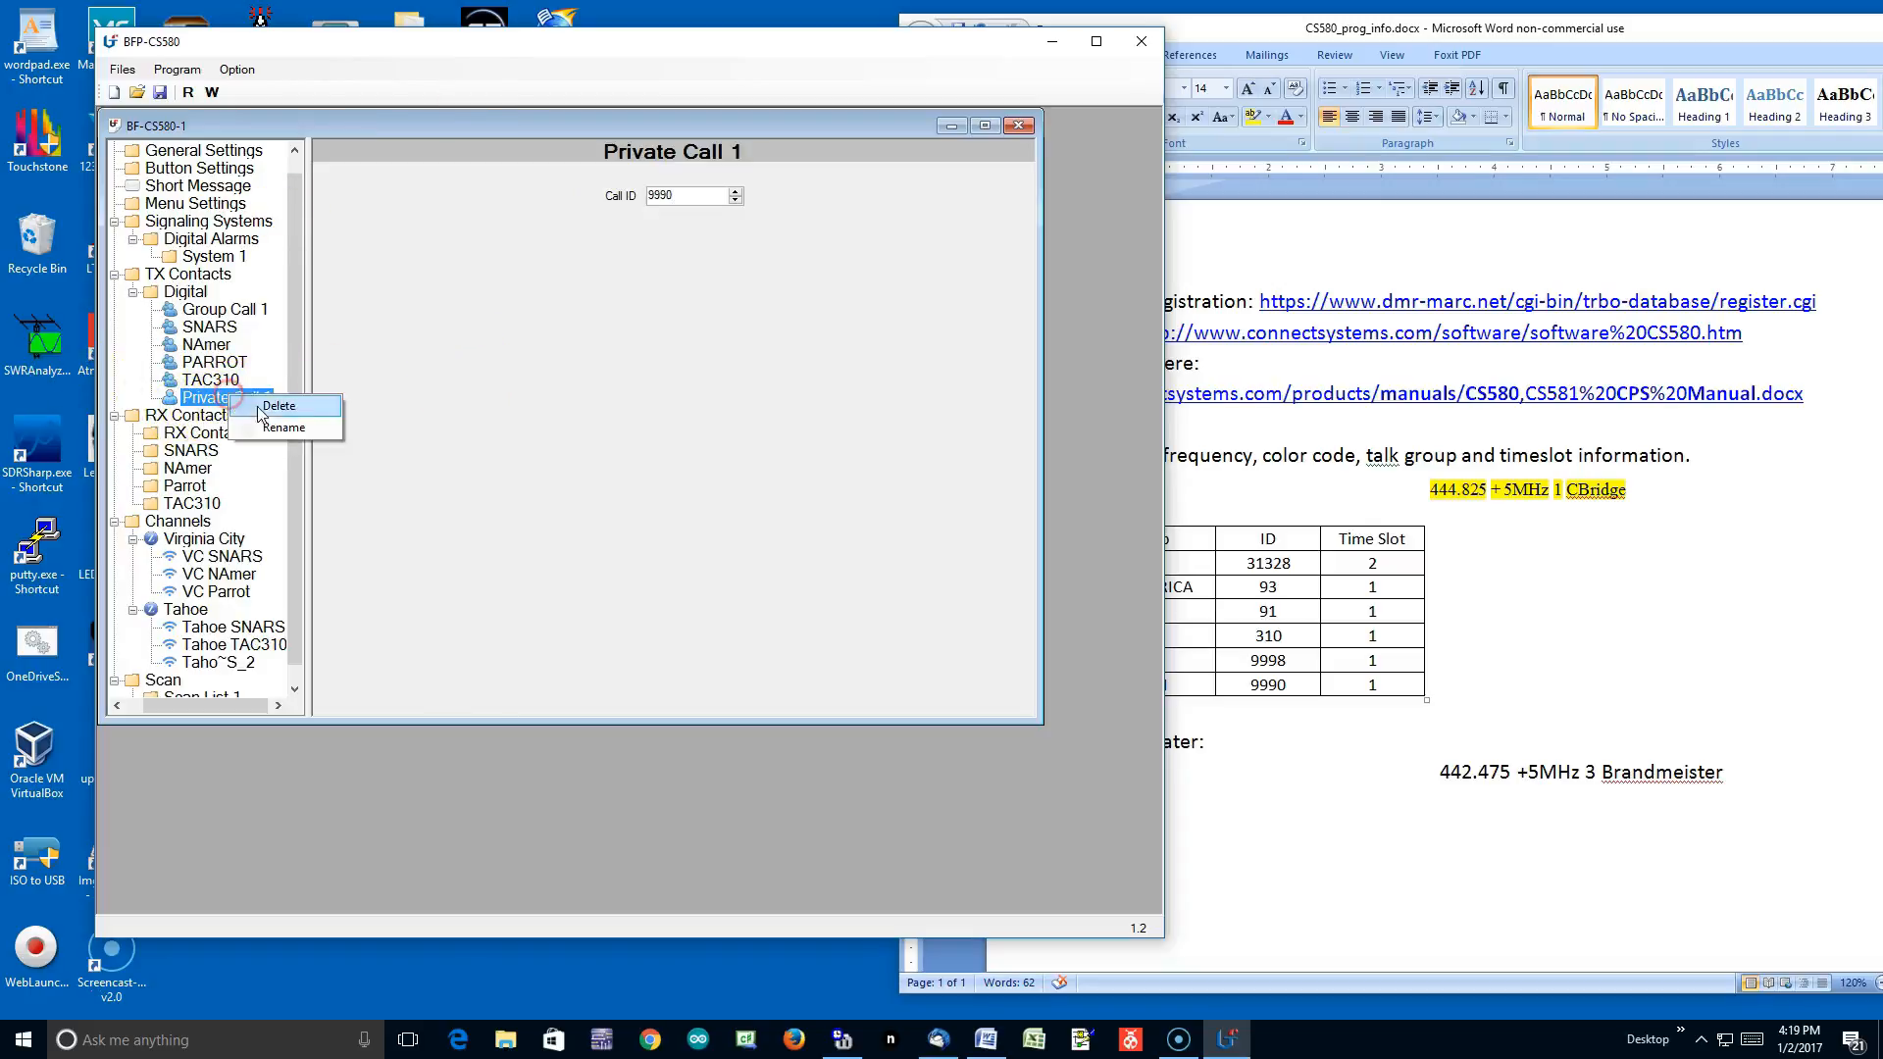
{"action": "left_click", "coordinate": [285, 422]}
{"action": "type", "text": "B"}
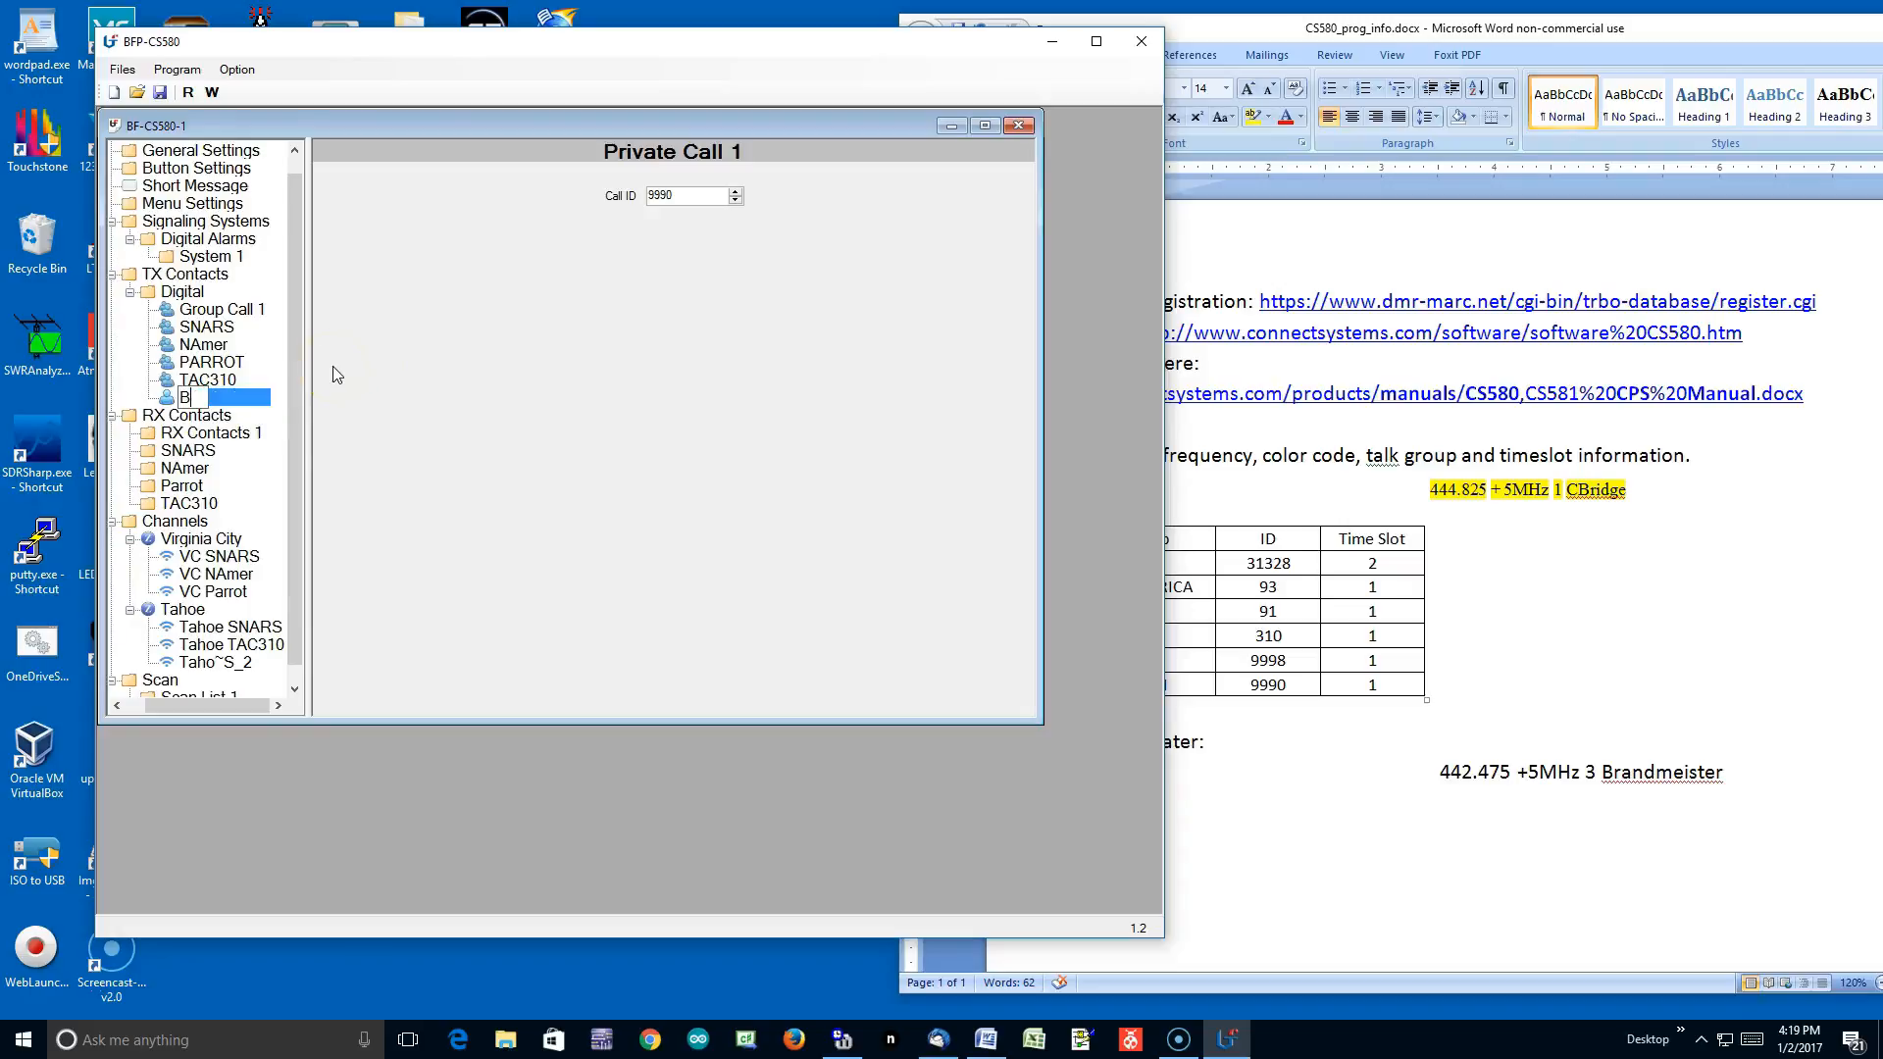
{"action": "type", "text": "M Parrot"}
{"action": "left_click", "coordinate": [379, 368]}
Configure the second duplicate Tahoe channel with repeater slot 1, BM Parrot as TX contact and None for RX contacts.
{"action": "left_click", "coordinate": [225, 664]}
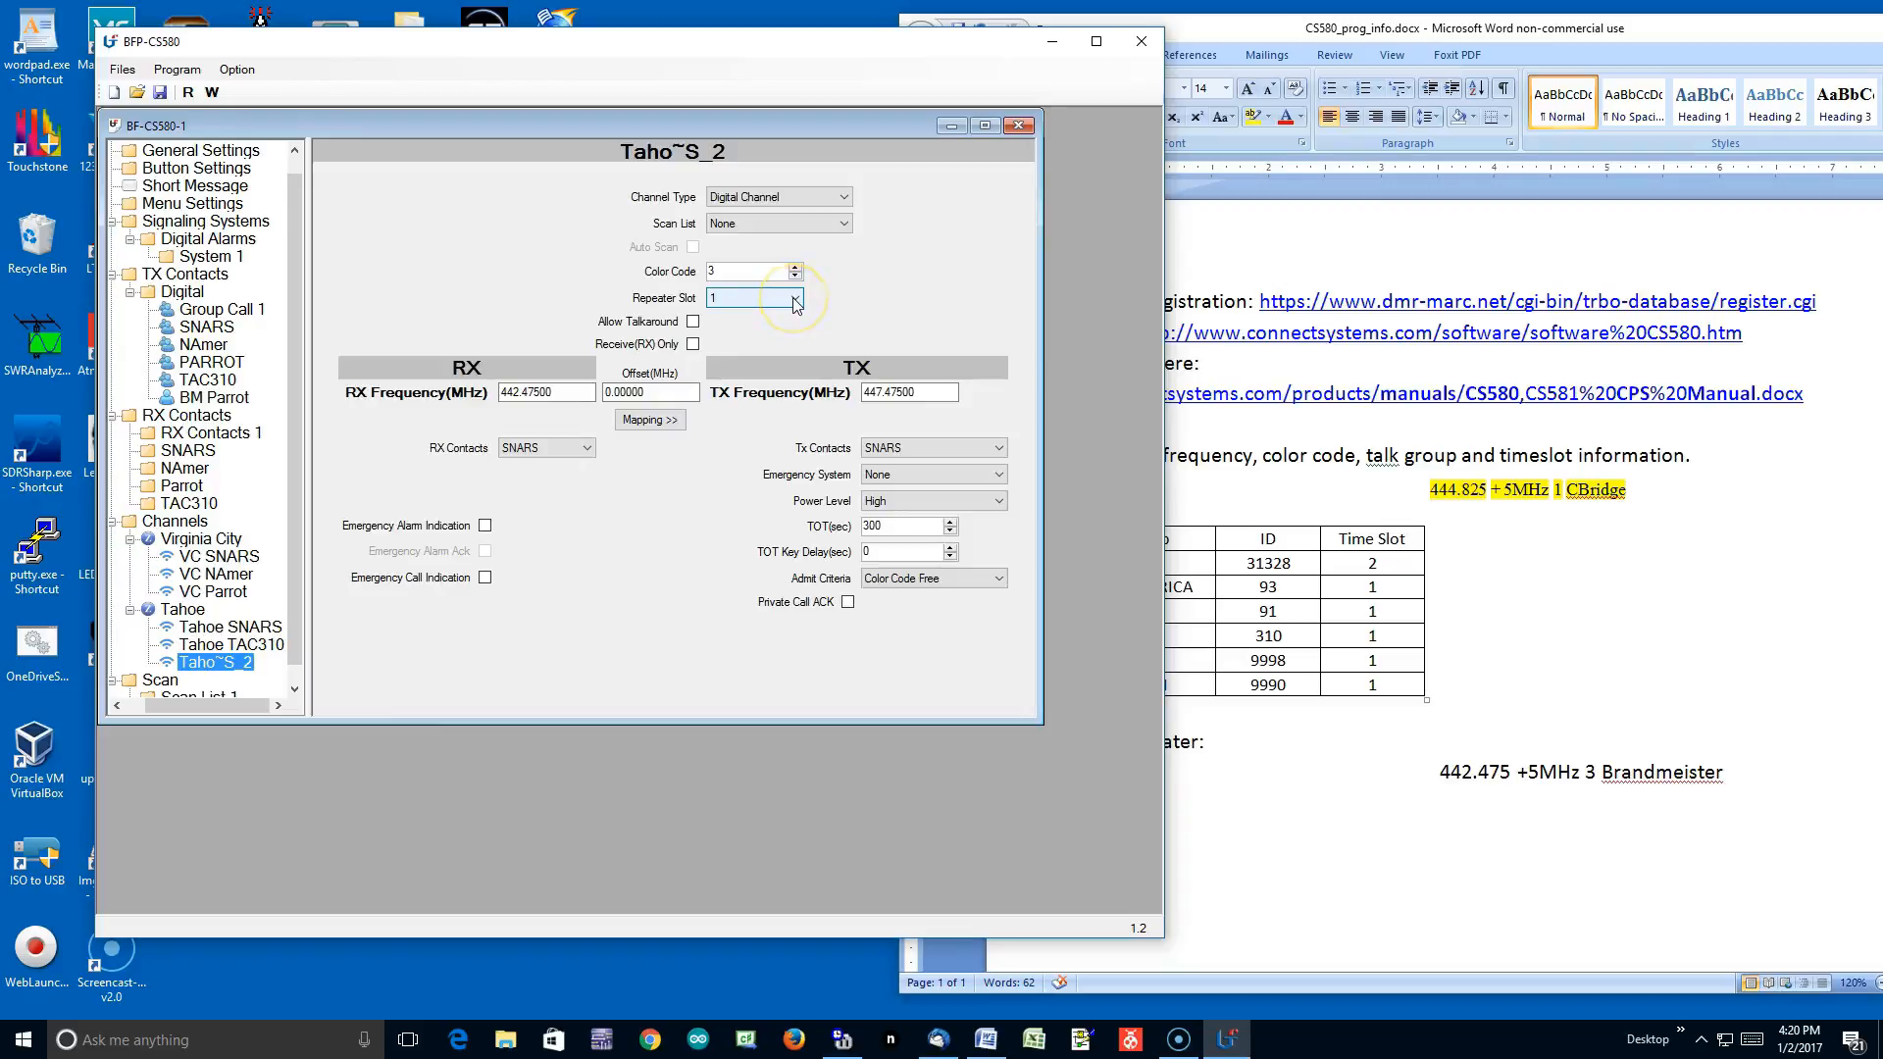
{"action": "left_click", "coordinate": [998, 449]}
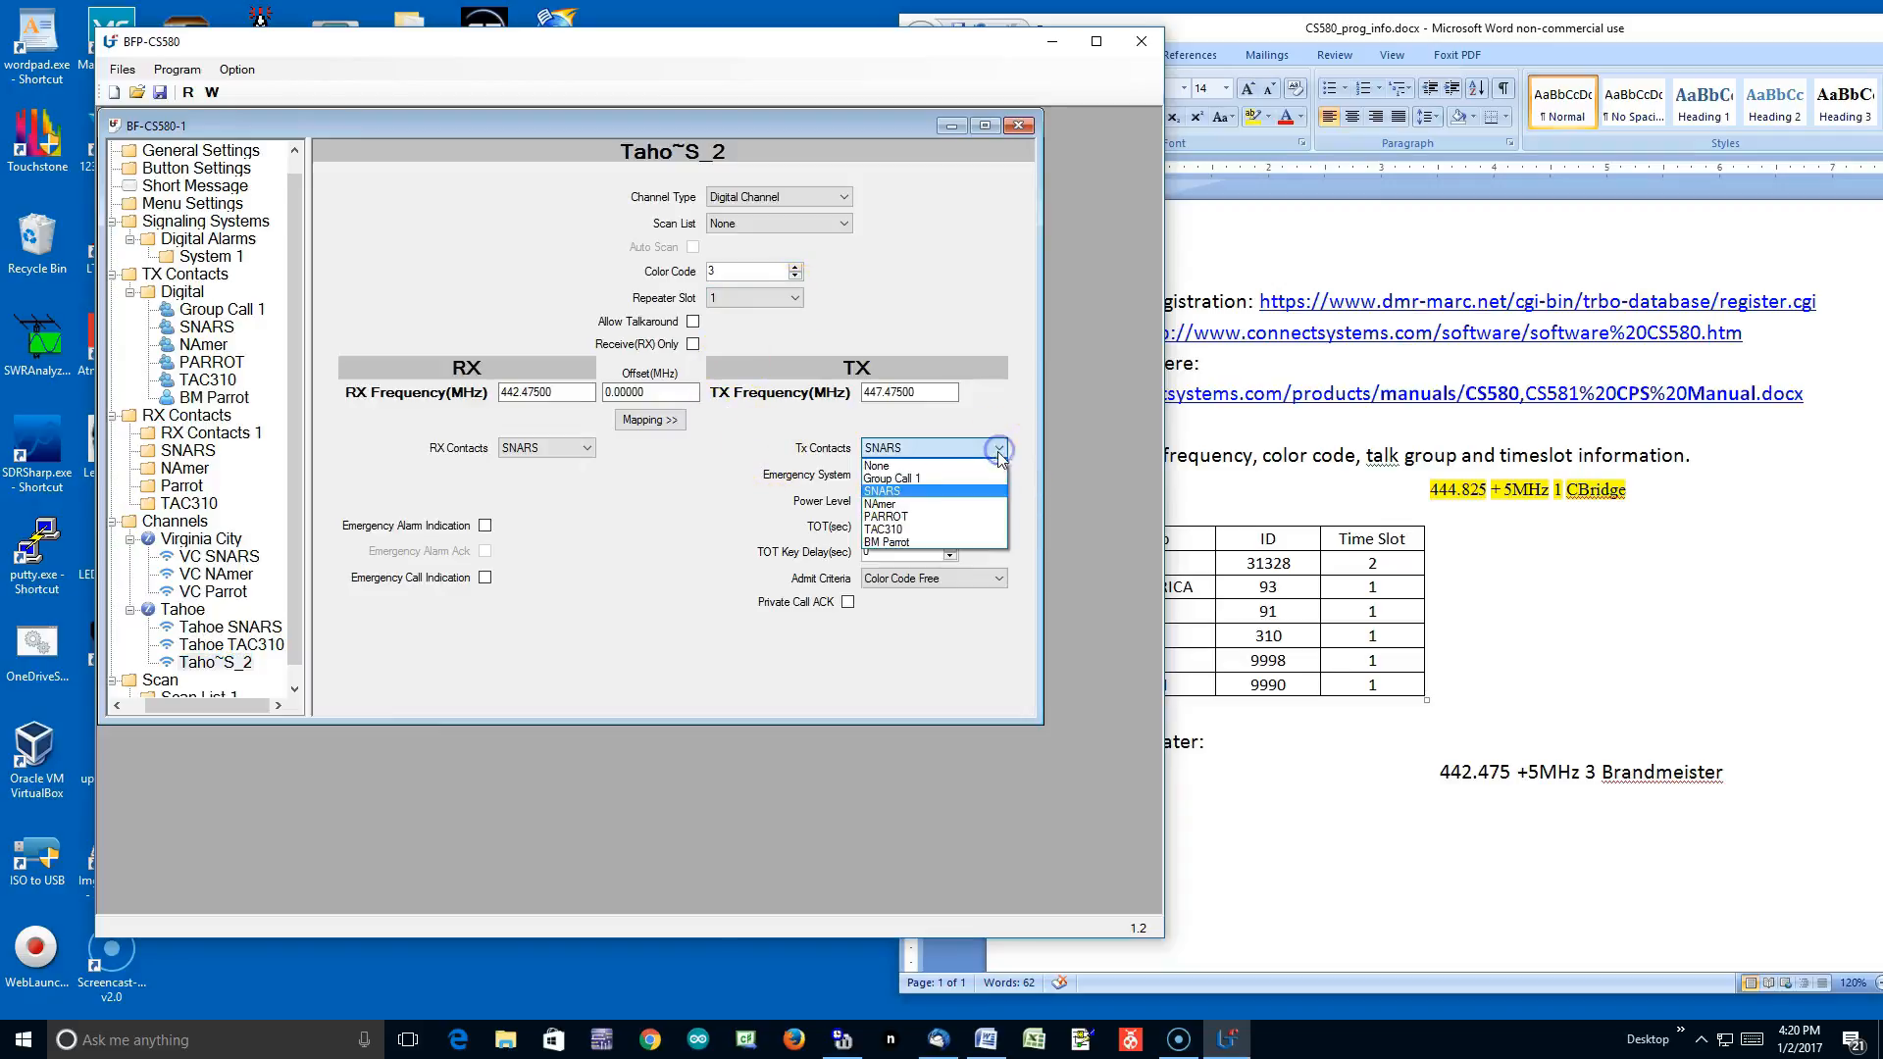
{"action": "left_click", "coordinate": [943, 543]}
{"action": "left_click", "coordinate": [588, 449]}
{"action": "left_click", "coordinate": [577, 465]}
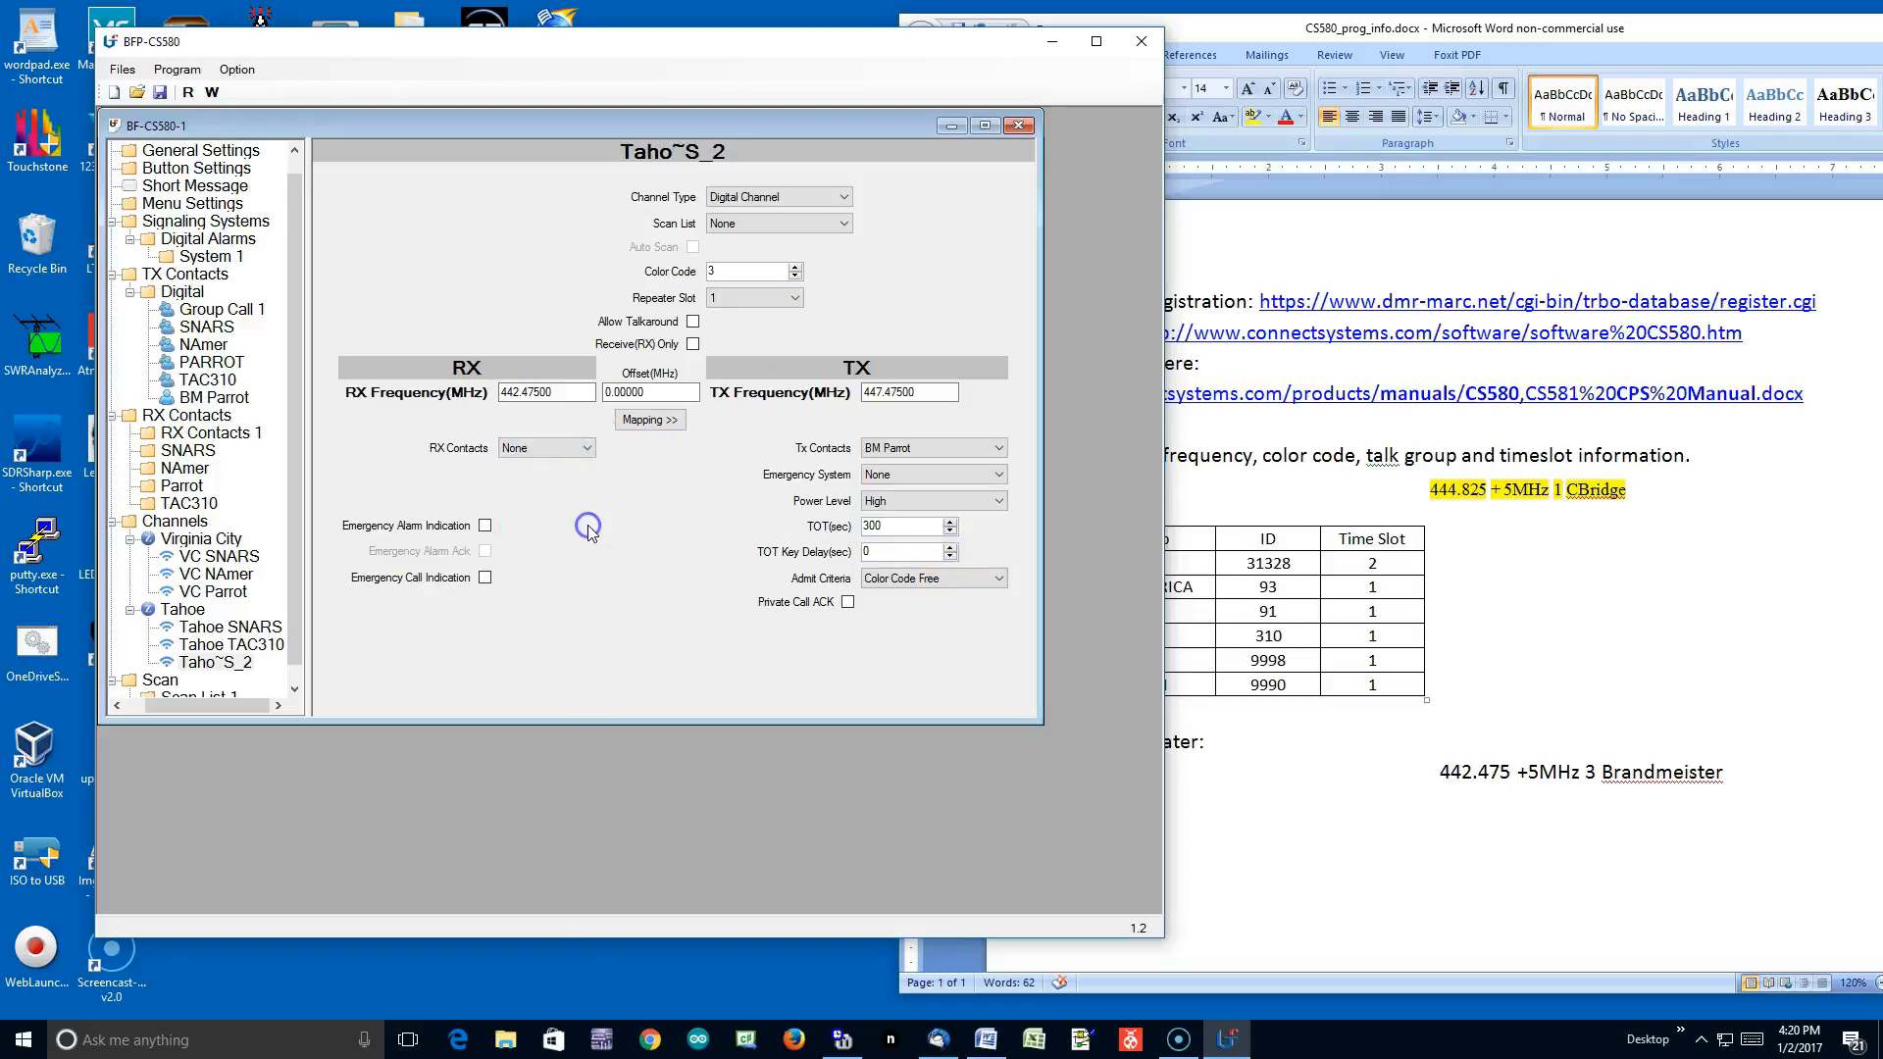
Rename the second duplicate channel in the Tahoe zone as Tahoe BM Parrot.
{"action": "right_click", "coordinate": [233, 663]}
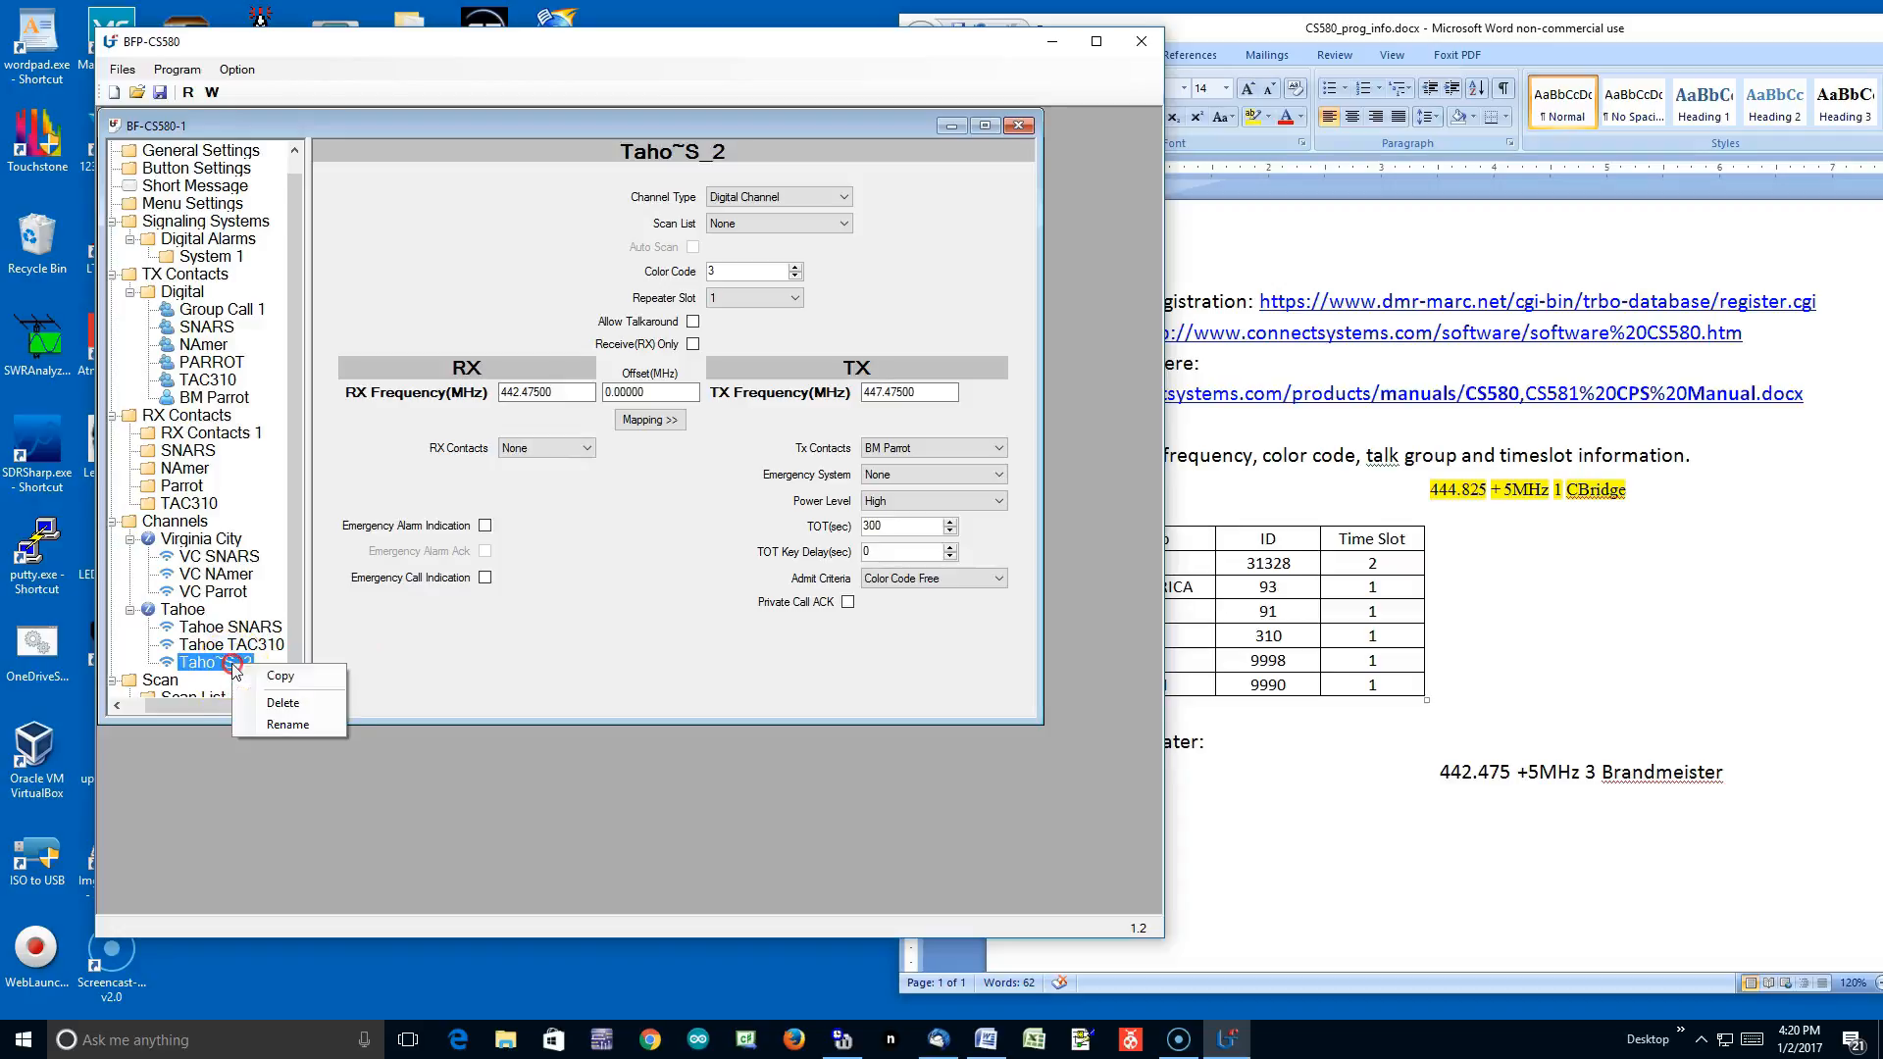
{"action": "left_click", "coordinate": [287, 723]}
{"action": "type", "text": "Ta"}
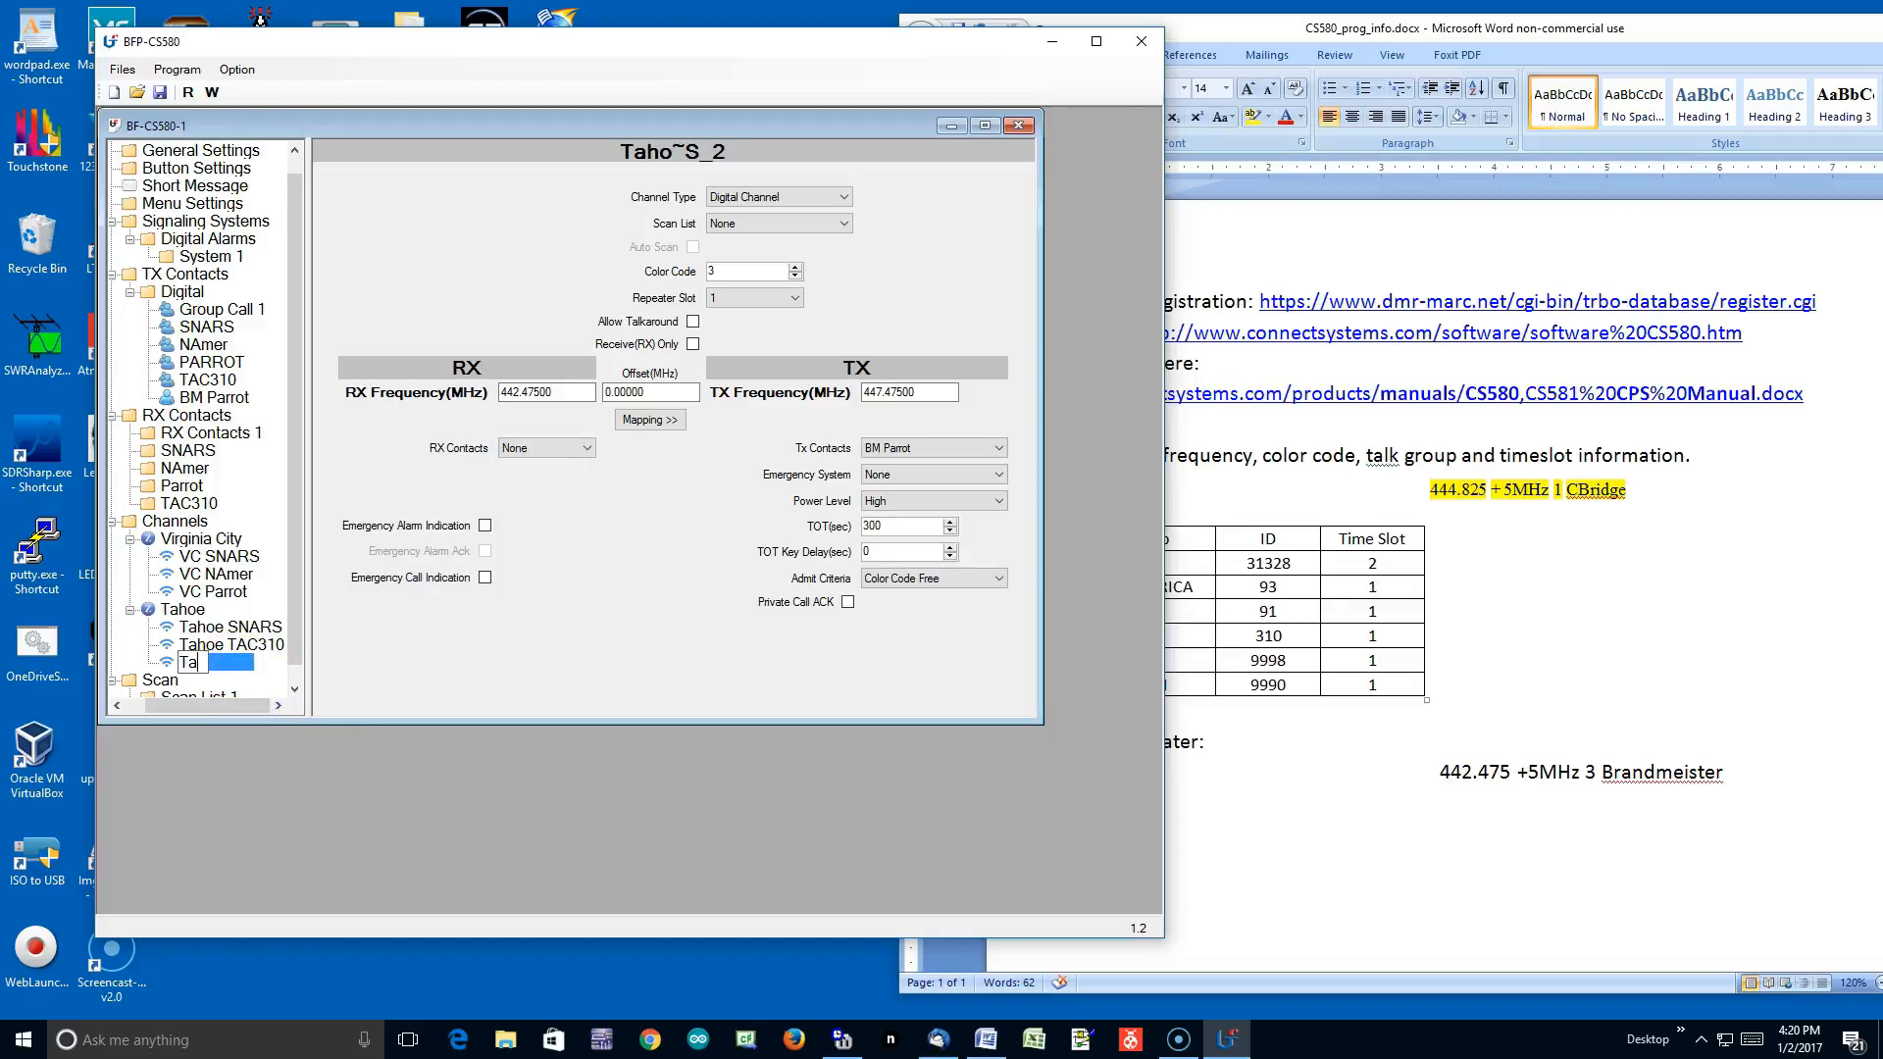
{"action": "type", "text": "hoe BM Parrot"}
{"action": "left_click", "coordinate": [741, 657]}
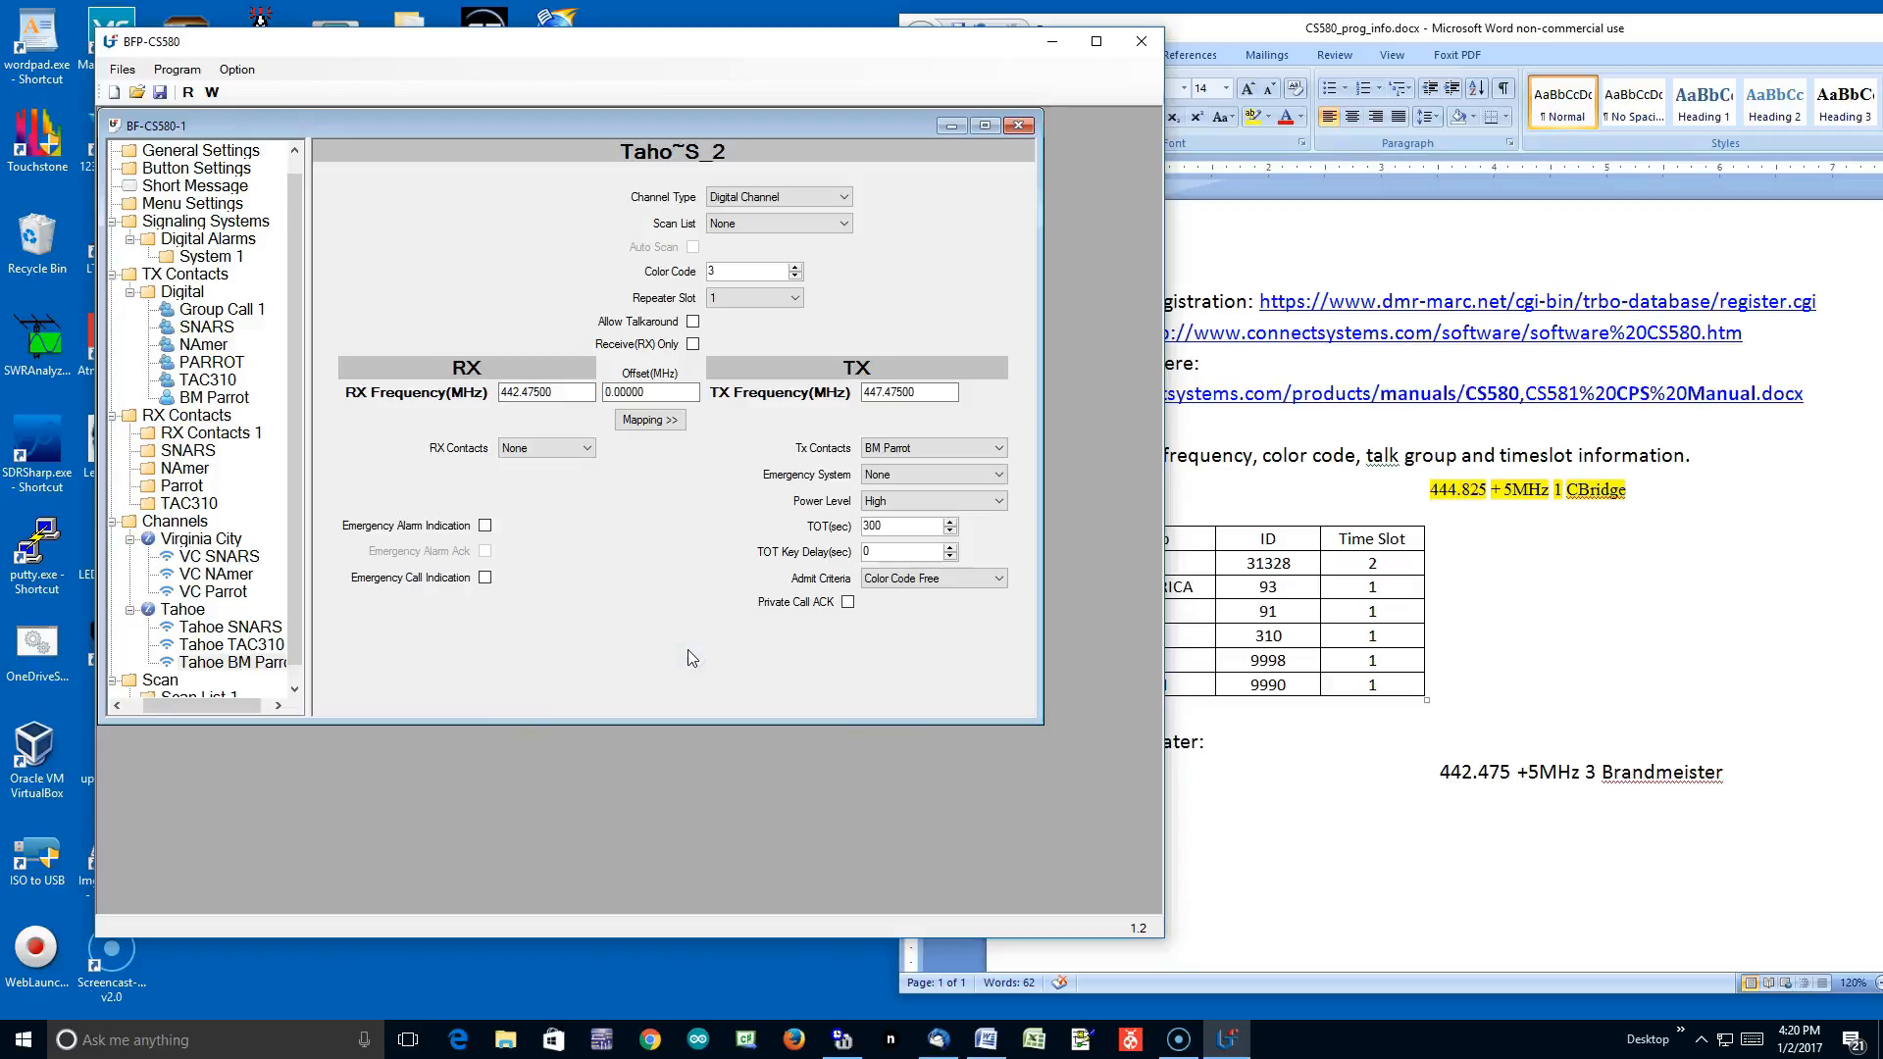
Write the finished configuration to the connected radio without a program password, and close the write dialog.
{"action": "left_click", "coordinate": [299, 692]}
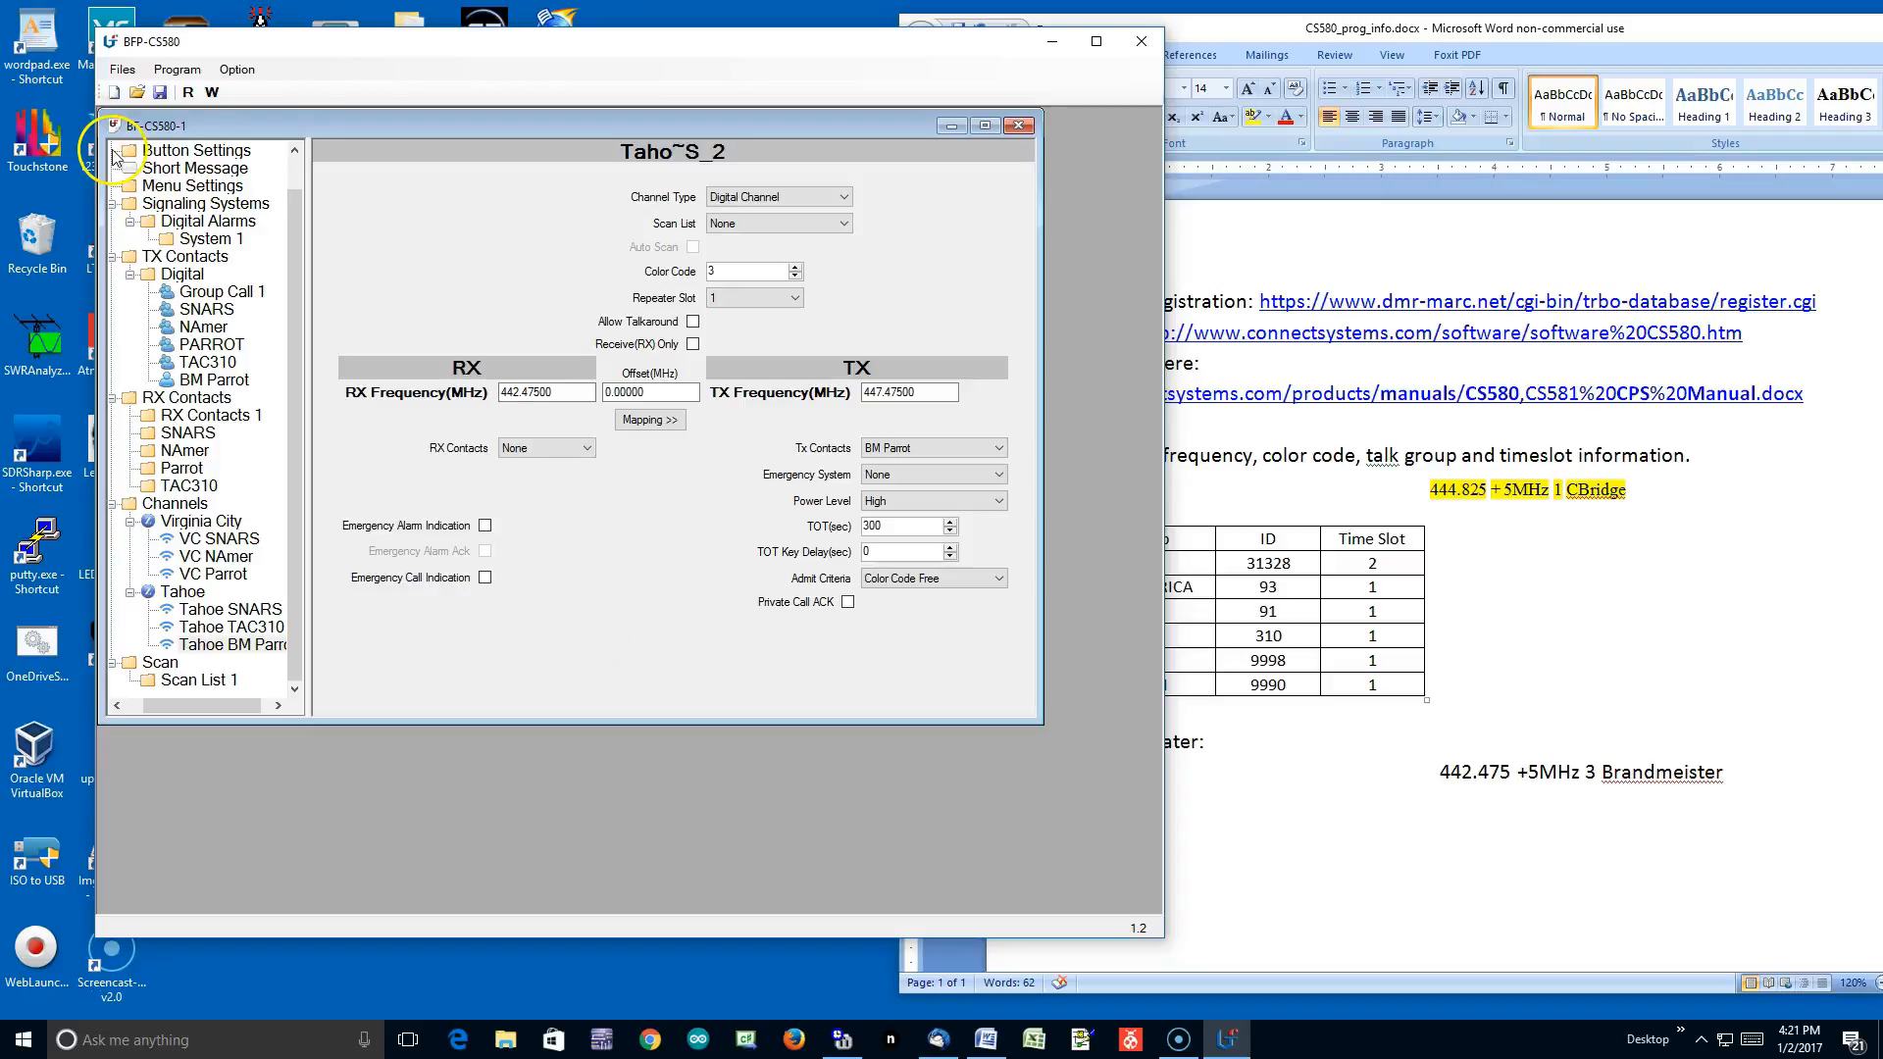
{"action": "left_click", "coordinate": [212, 93]}
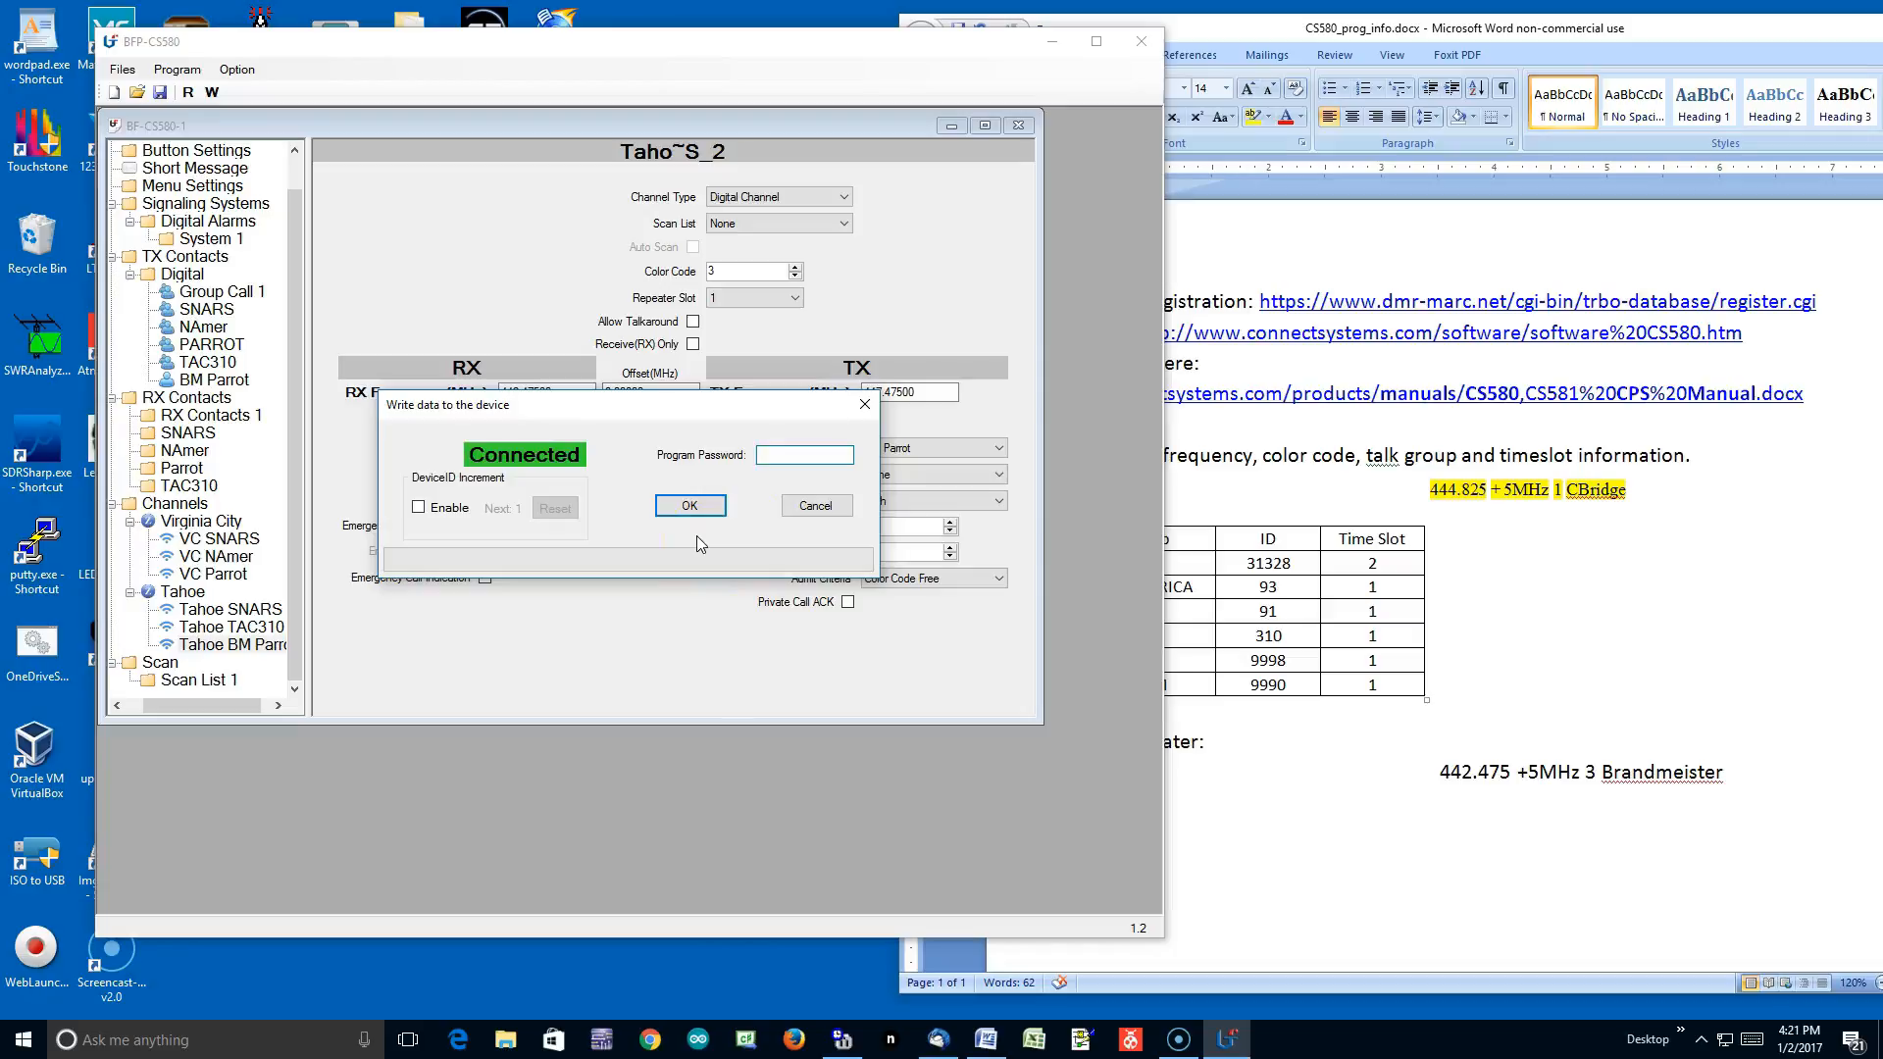
{"action": "left_click", "coordinate": [690, 507]}
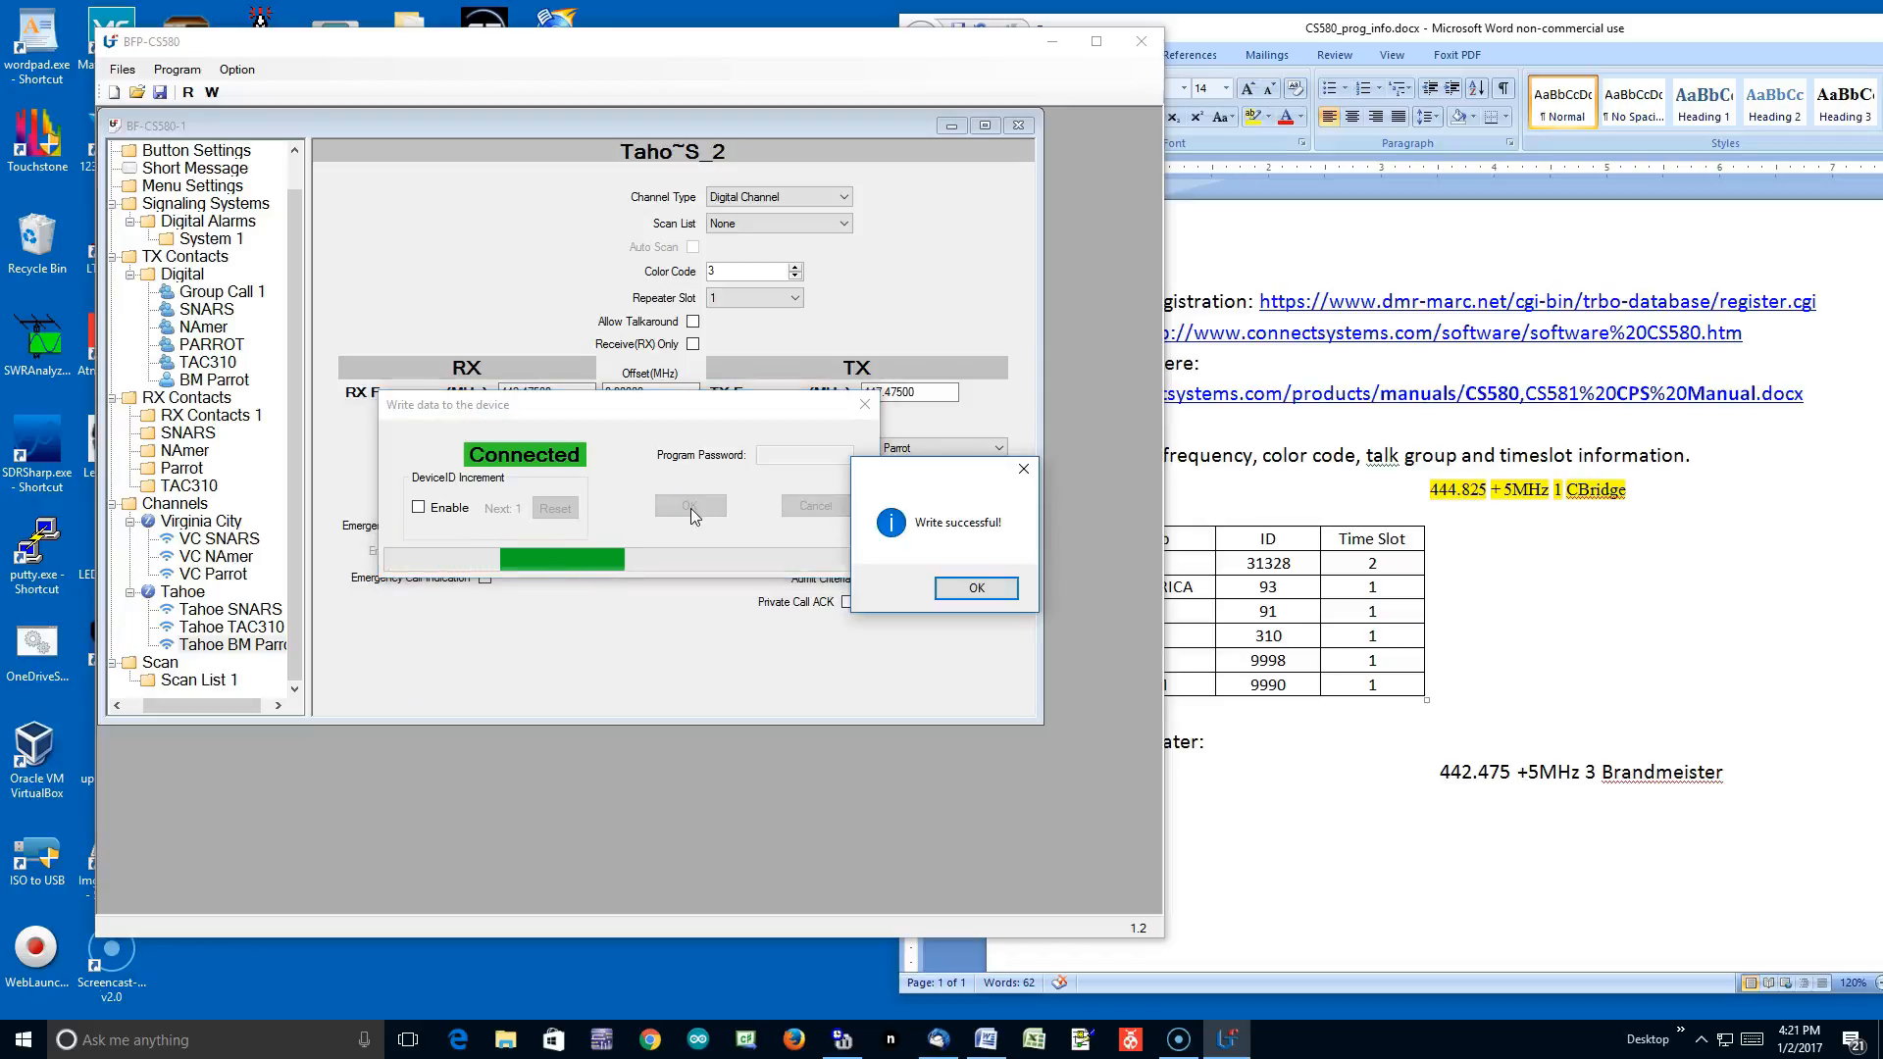
{"action": "left_click", "coordinate": [997, 597]}
{"action": "left_click", "coordinate": [909, 639]}
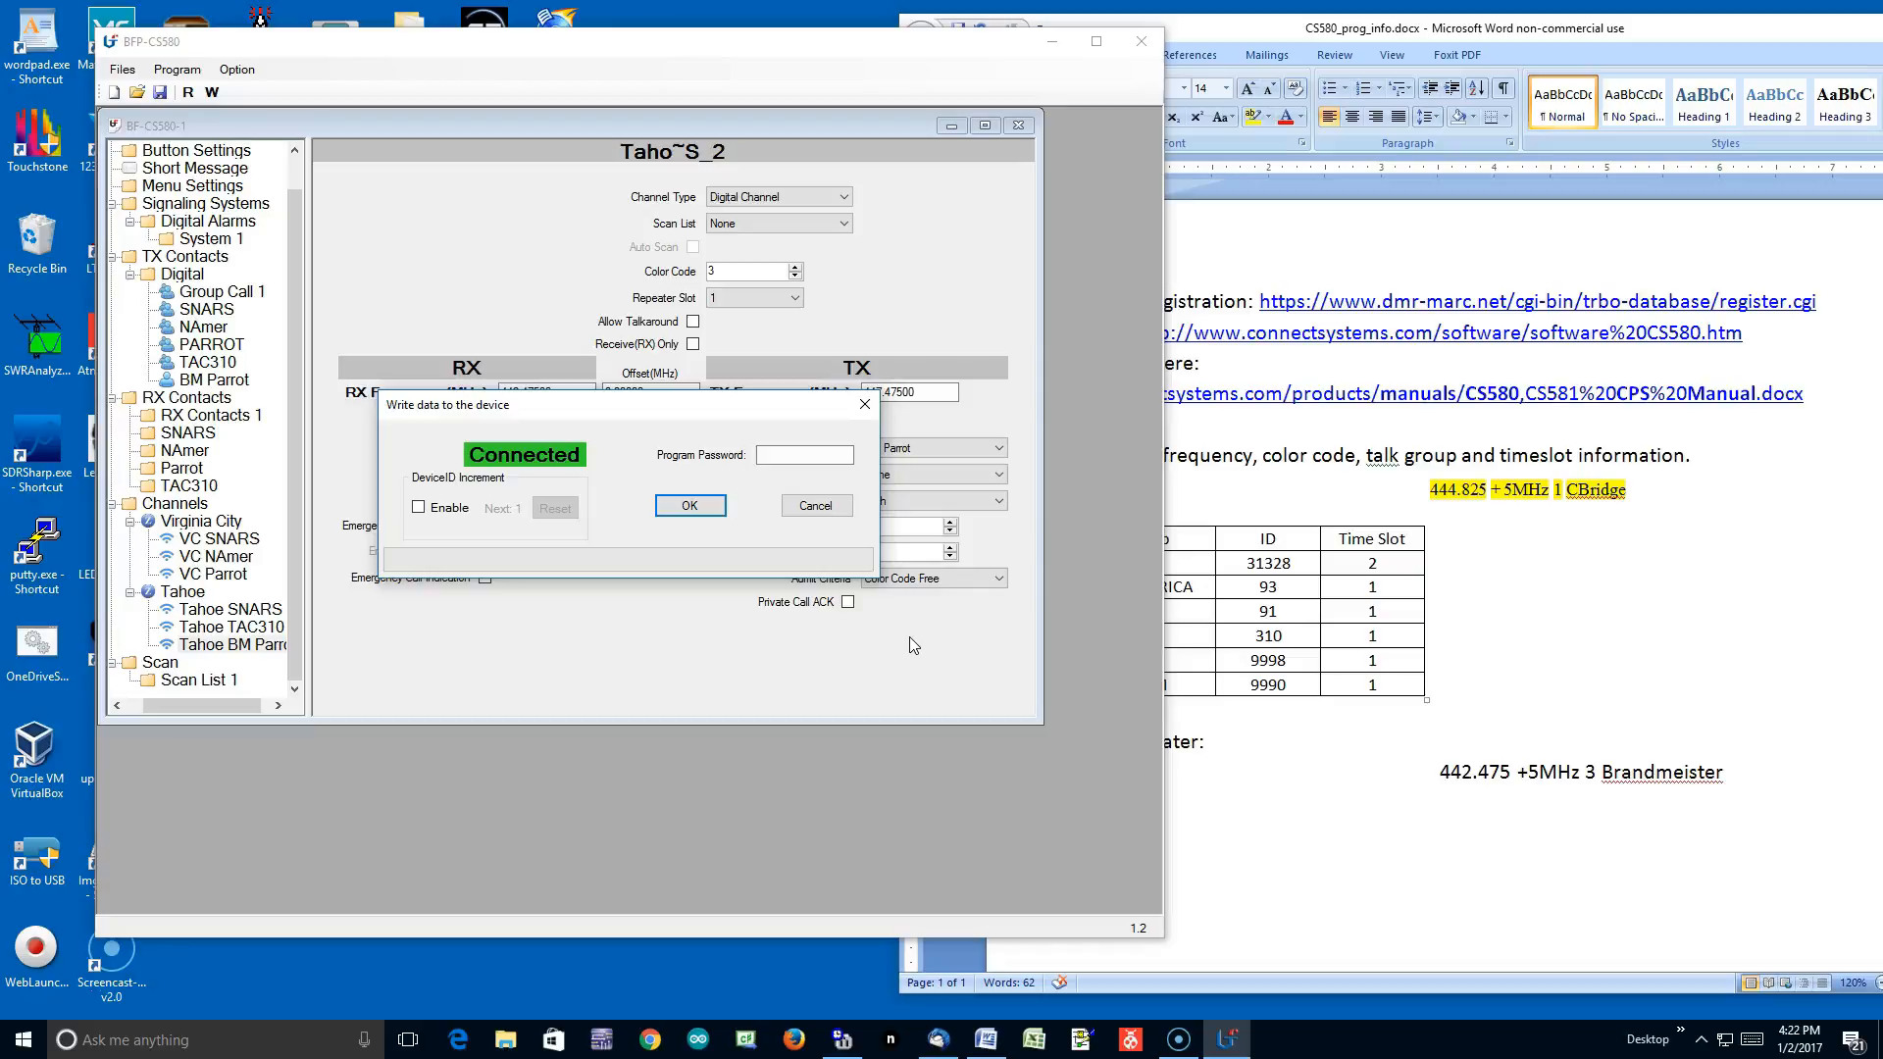
{"action": "left_click", "coordinate": [813, 506]}
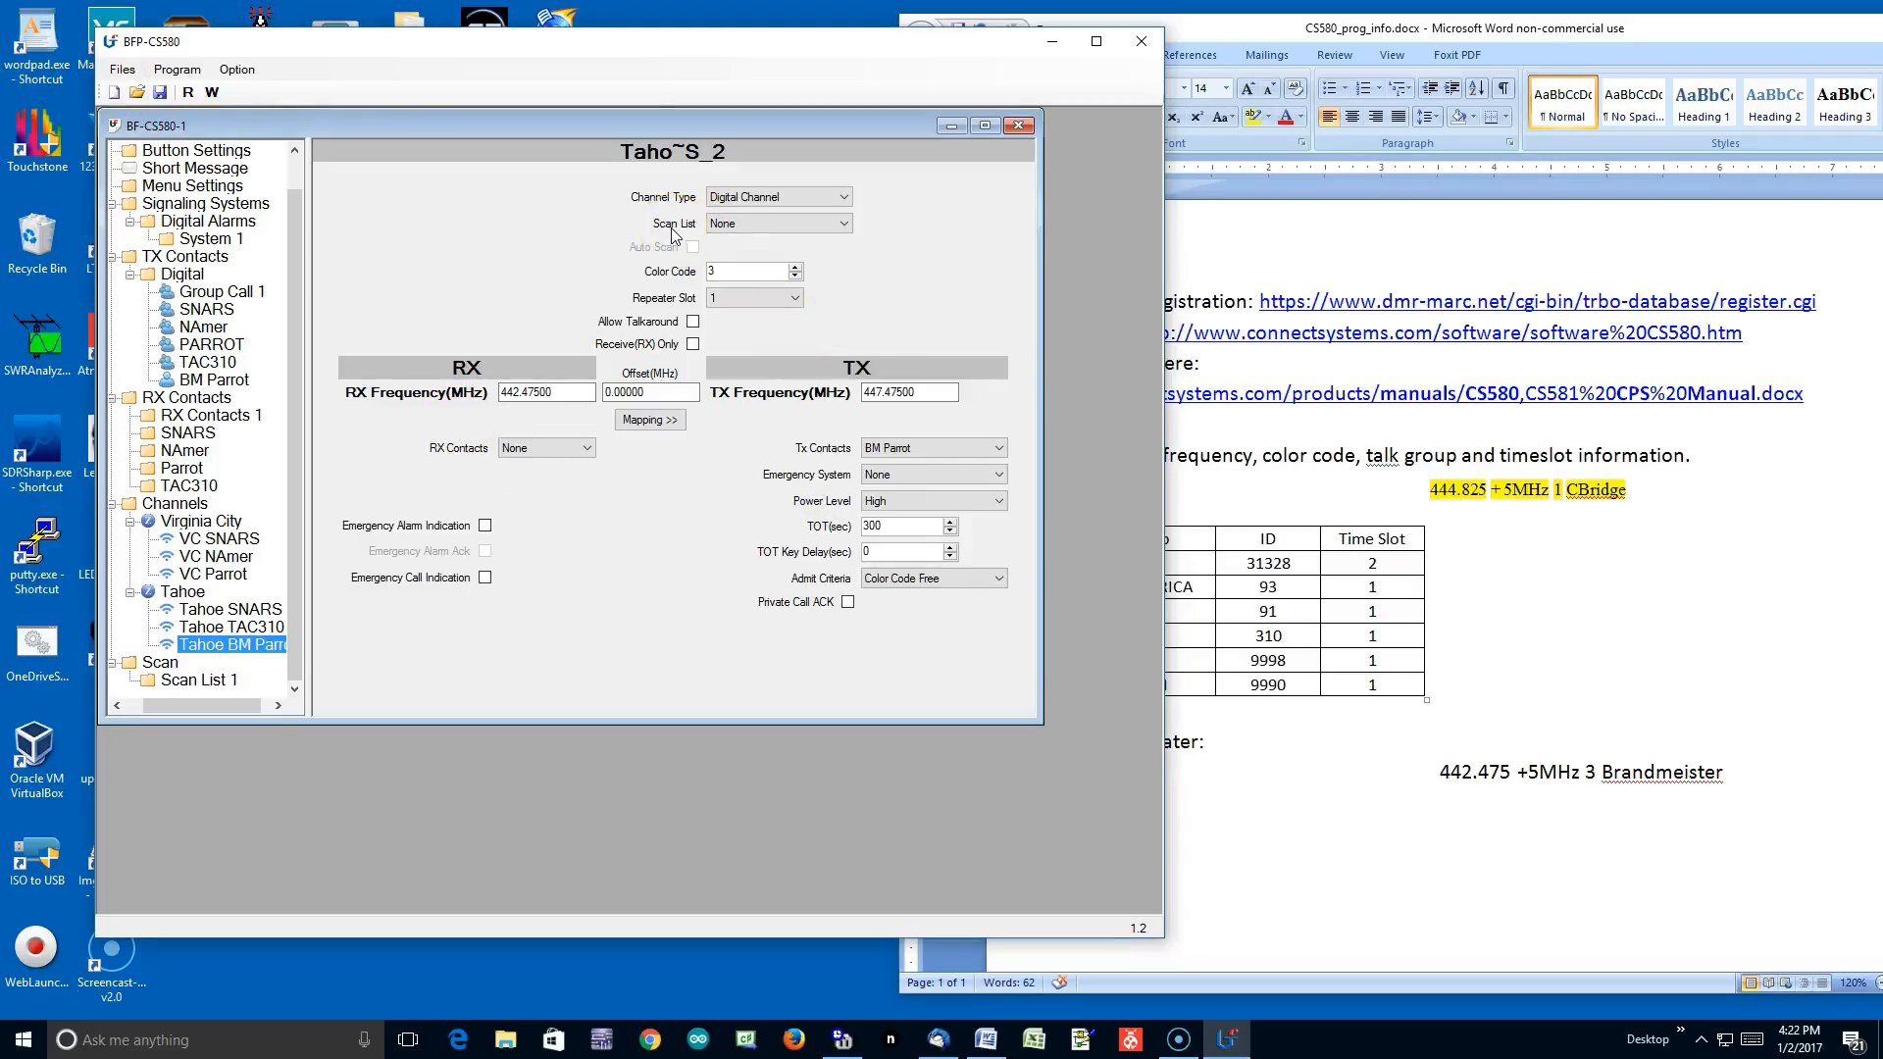
Start saving the configuration to disk and name the file Example_1-2-2017.BFDX.
{"action": "left_click", "coordinate": [492, 281]}
{"action": "left_click", "coordinate": [331, 199]}
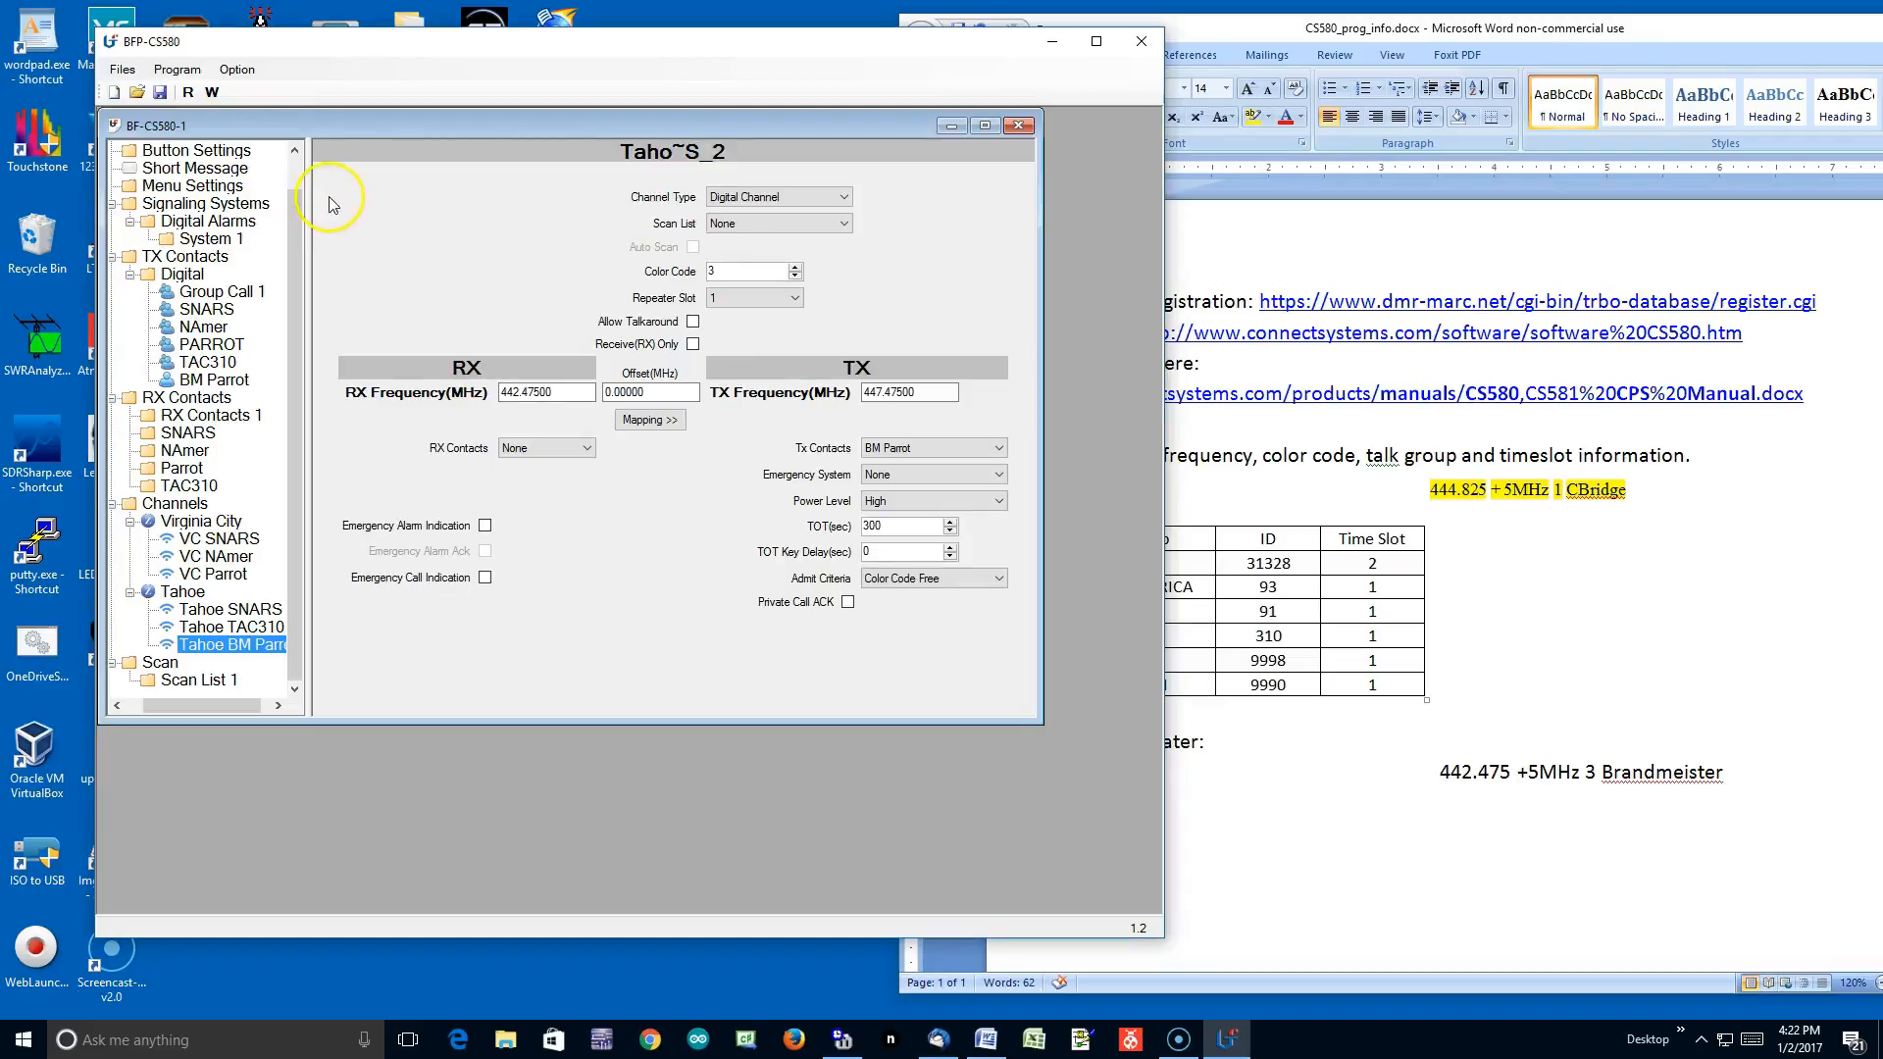
{"action": "left_click", "coordinate": [122, 70]}
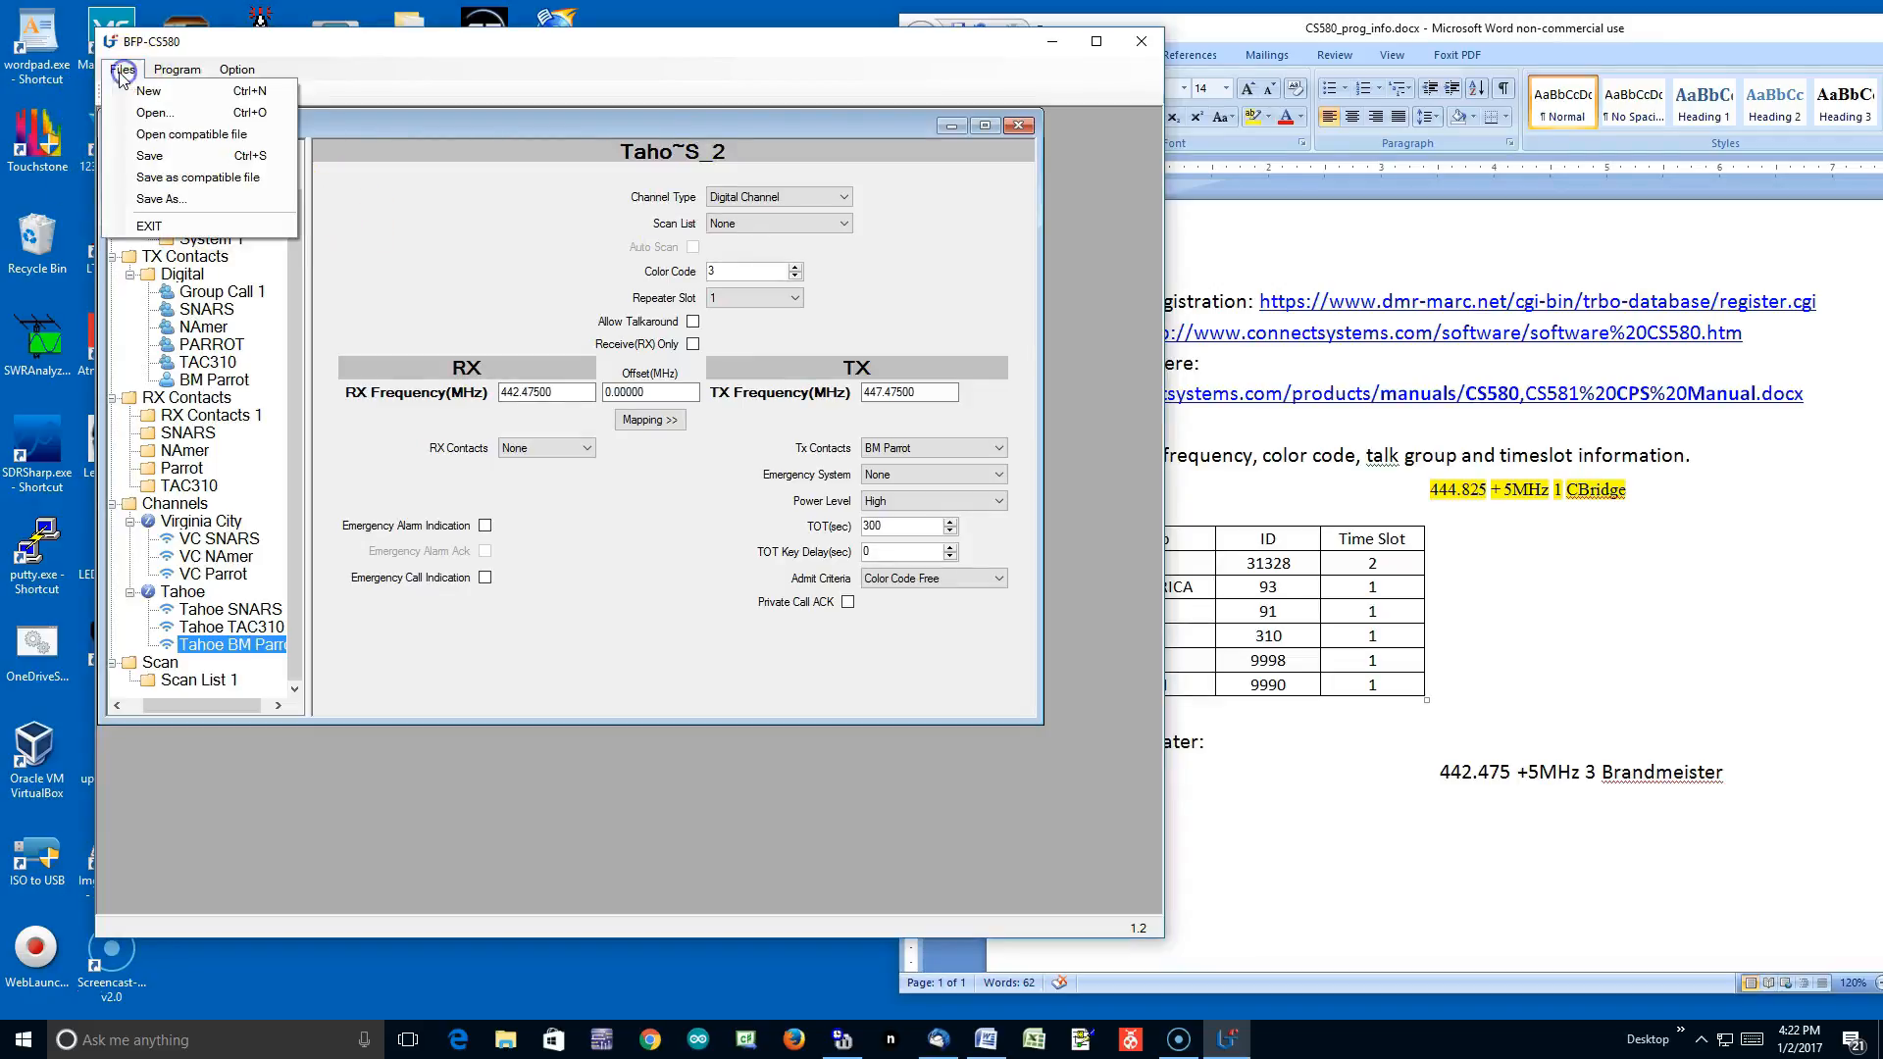
{"action": "left_click", "coordinate": [147, 155]}
{"action": "left_click", "coordinate": [438, 272]}
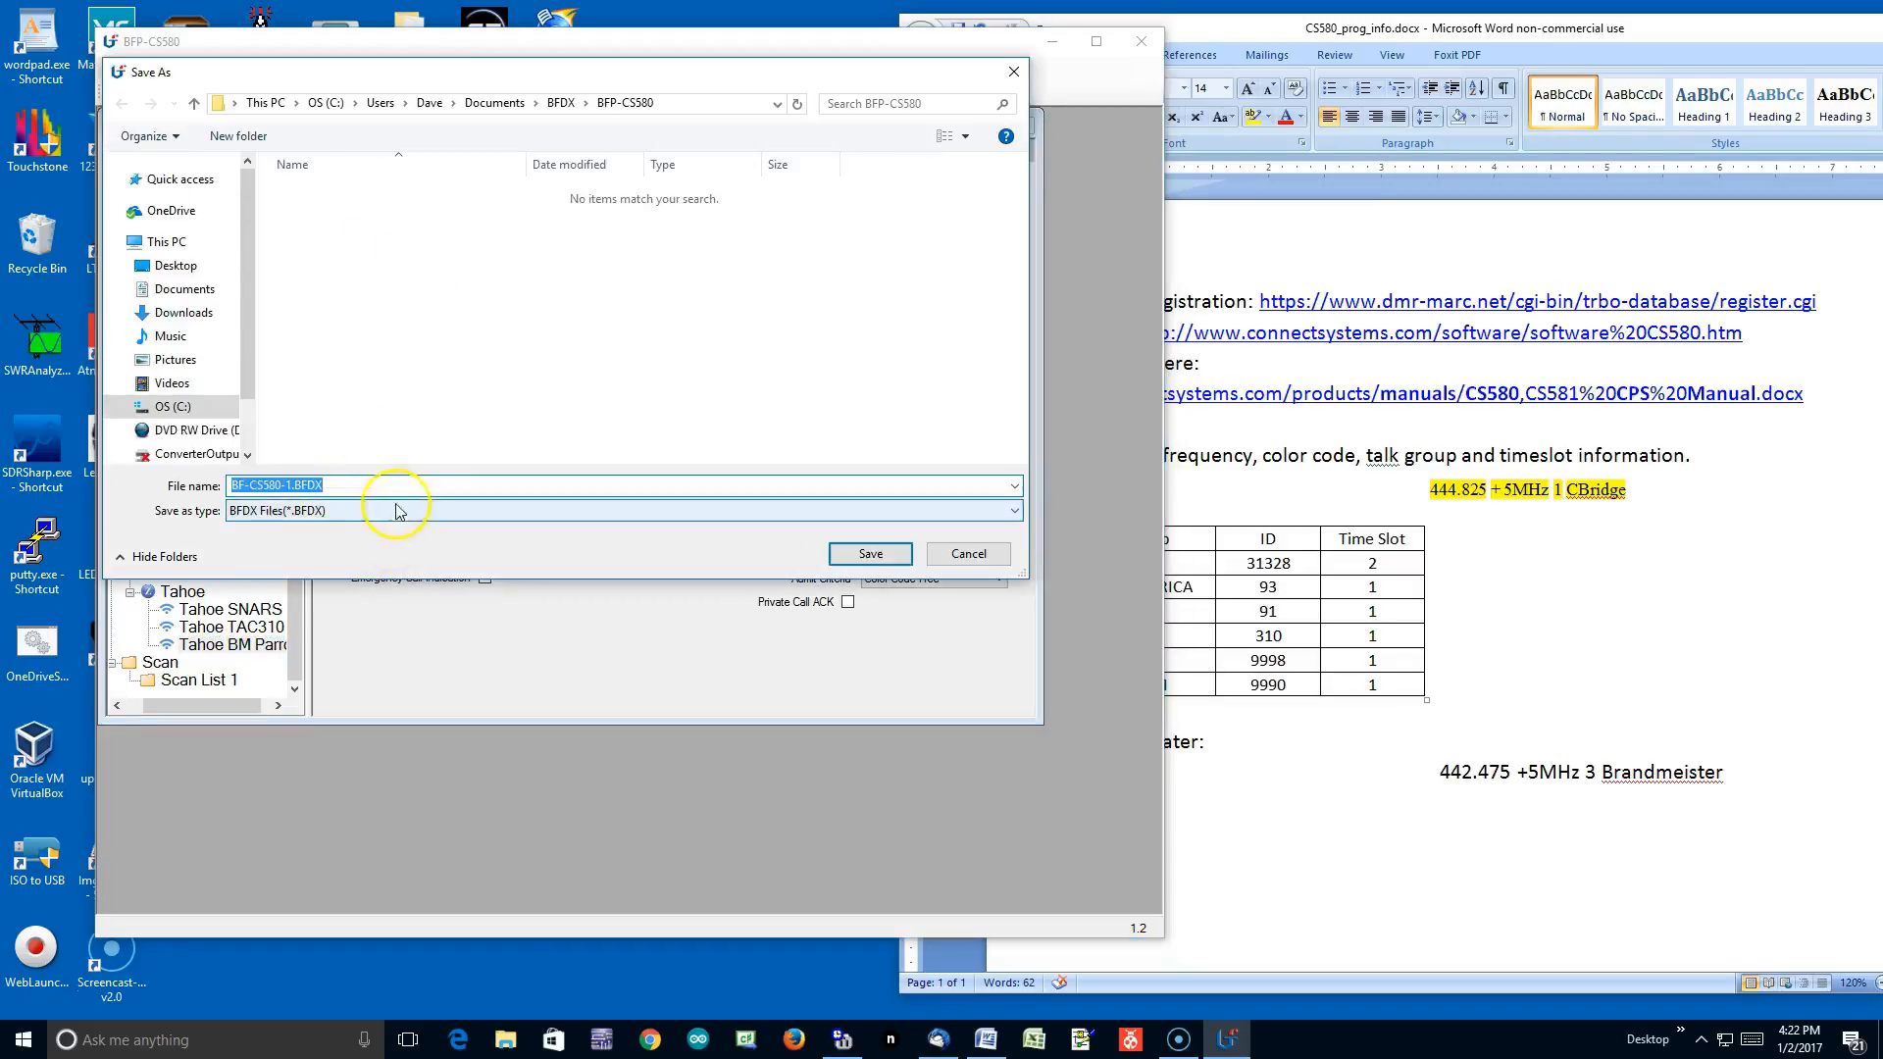
{"action": "left_click", "coordinate": [294, 485]}
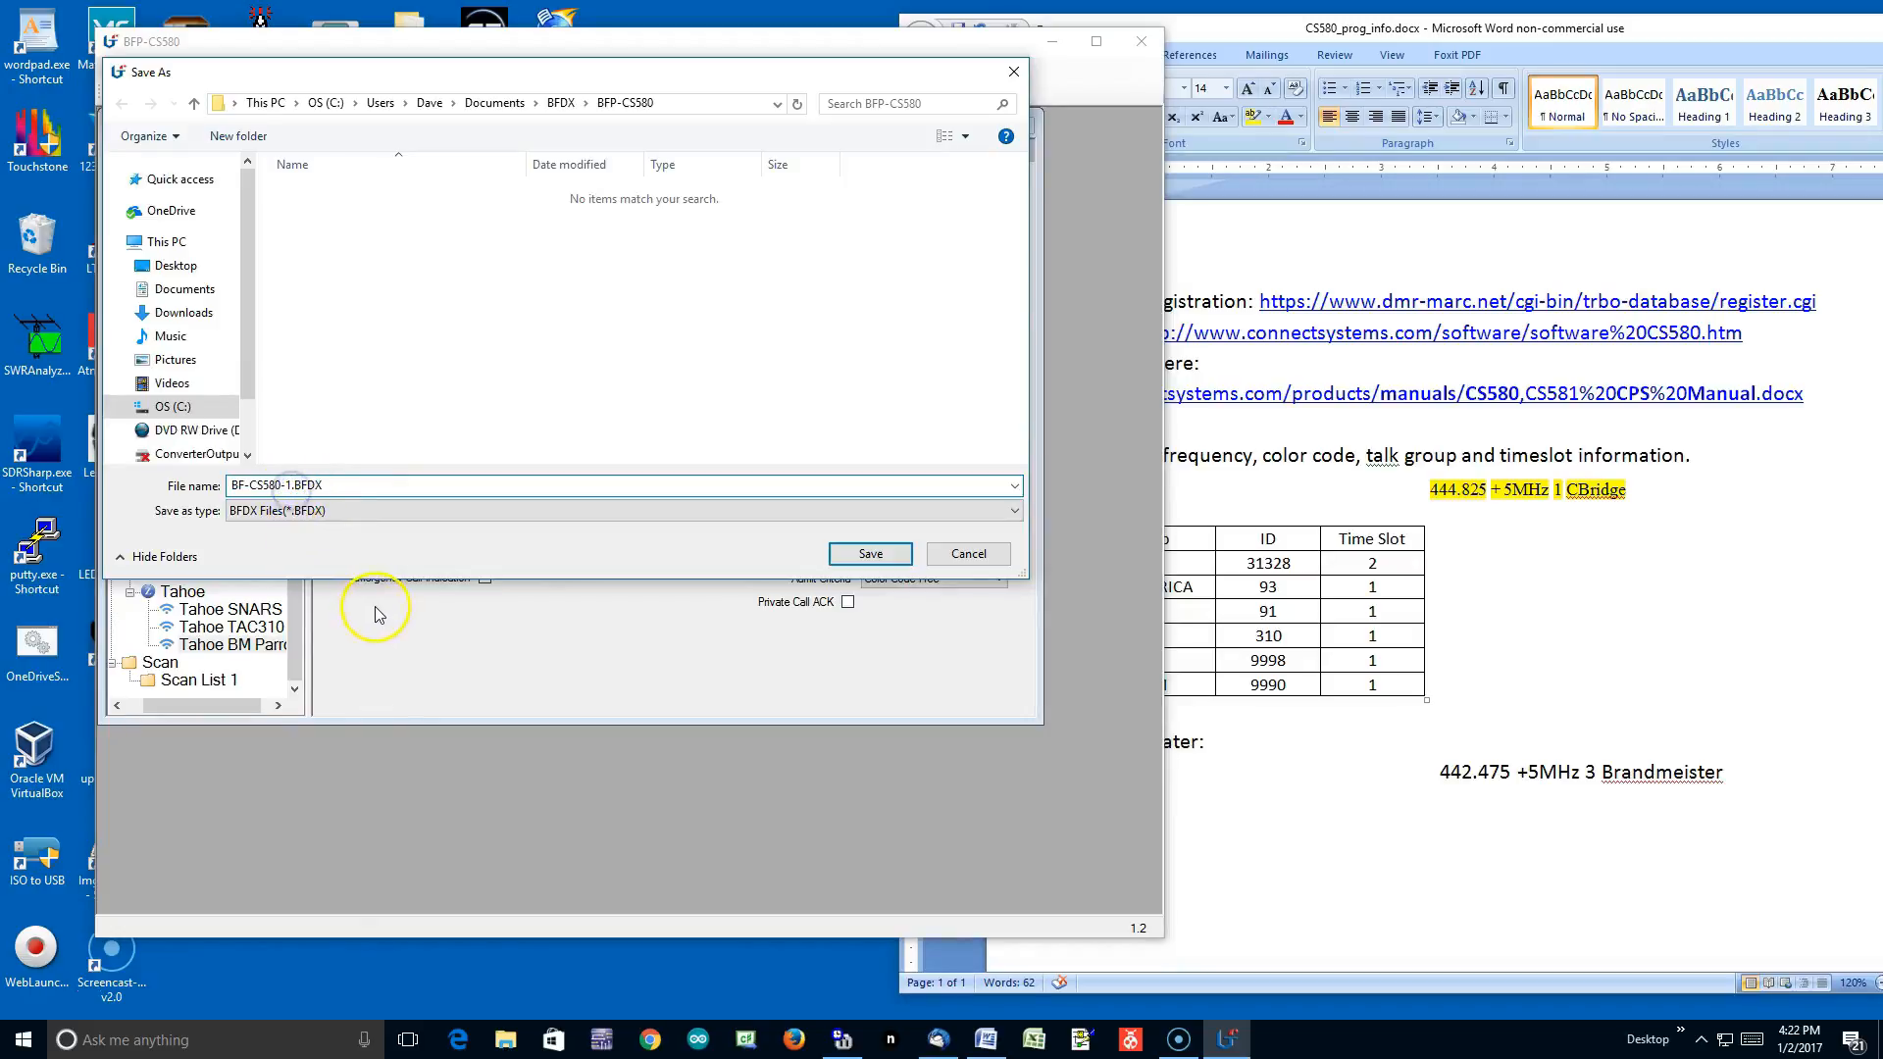
{"action": "key", "text": "BackSpace"}
{"action": "key", "text": "BackSpace"}
{"action": "key", "text": "BackSpace"}
{"action": "key", "text": "BackSpace"}
{"action": "key", "text": "BackSpace"}
{"action": "key", "text": "BackSpace"}
{"action": "key", "text": "BackSpace"}
{"action": "key", "text": "BackSpace"}
{"action": "key", "text": "BackSpace"}
{"action": "key", "text": "BackSpace"}
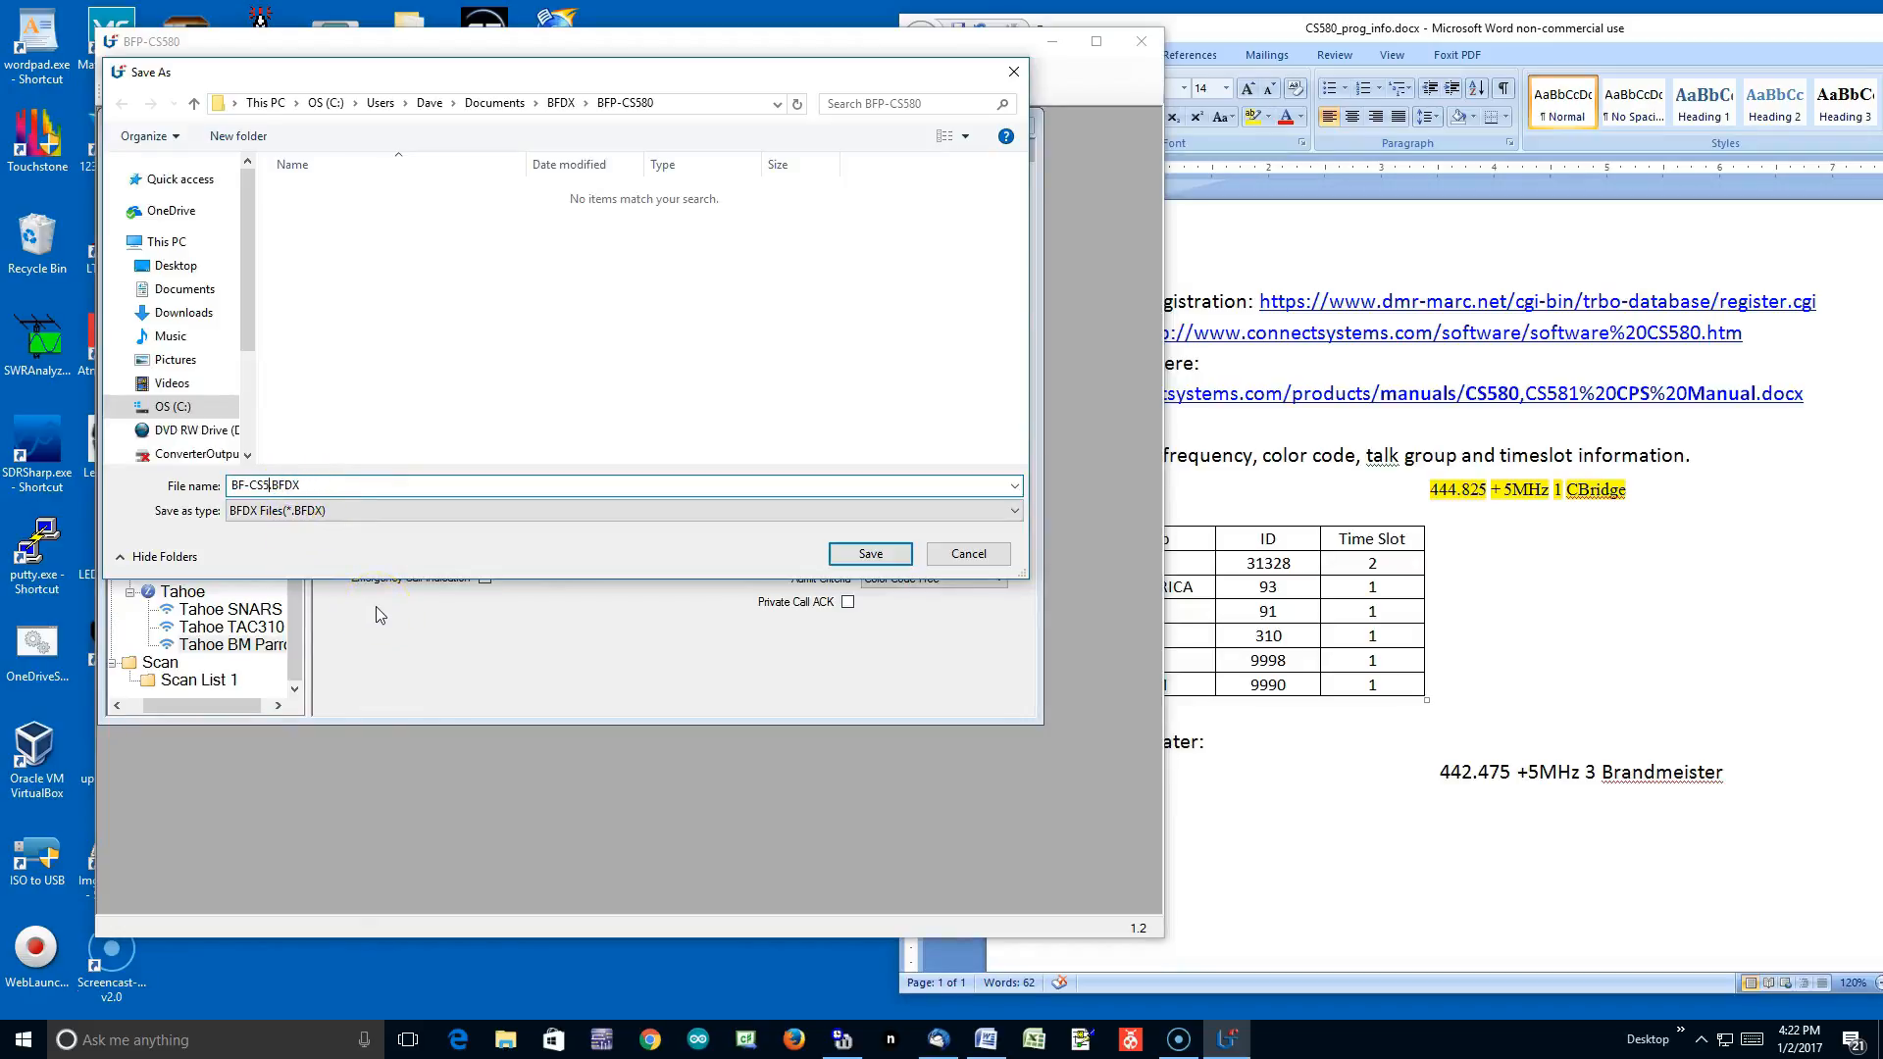
{"action": "type", "text": "Example_1-2-2017"}
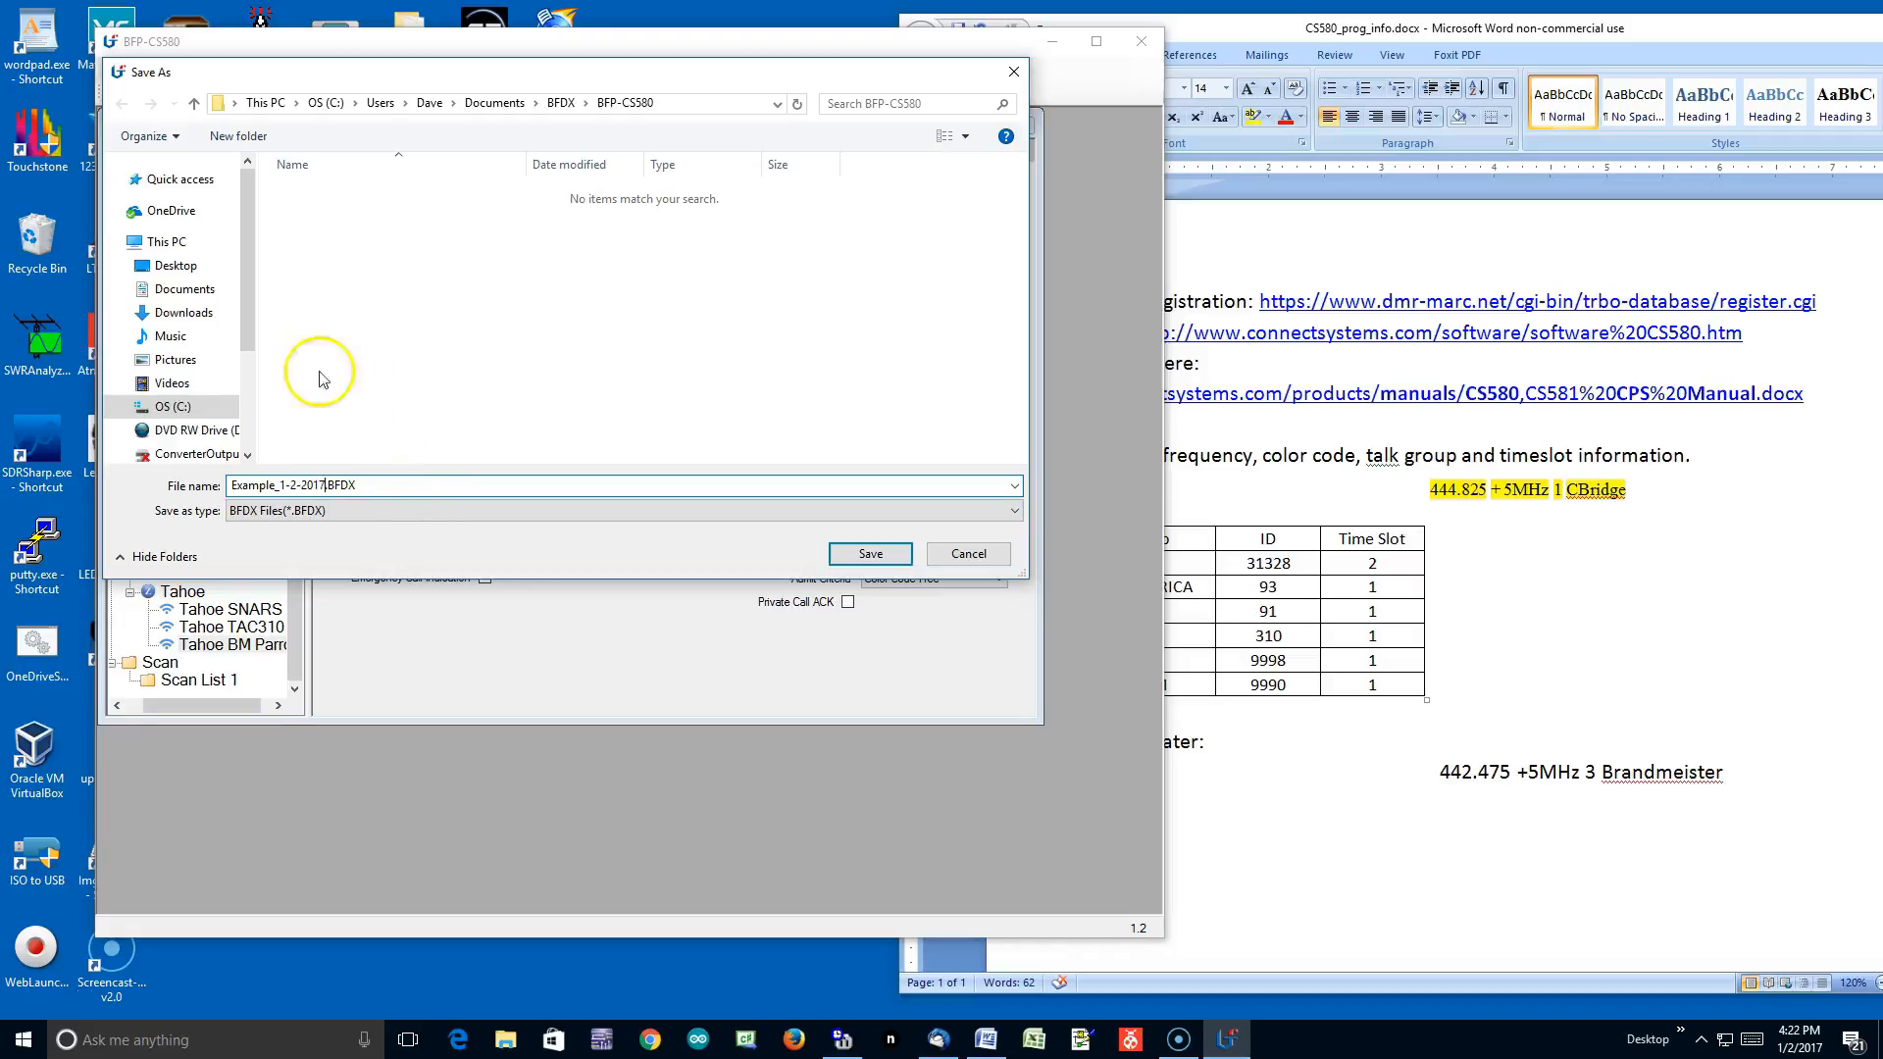
Choose the CS580 folder on OneDrive as the location and save the configuration file there.
{"action": "left_click", "coordinate": [169, 210]}
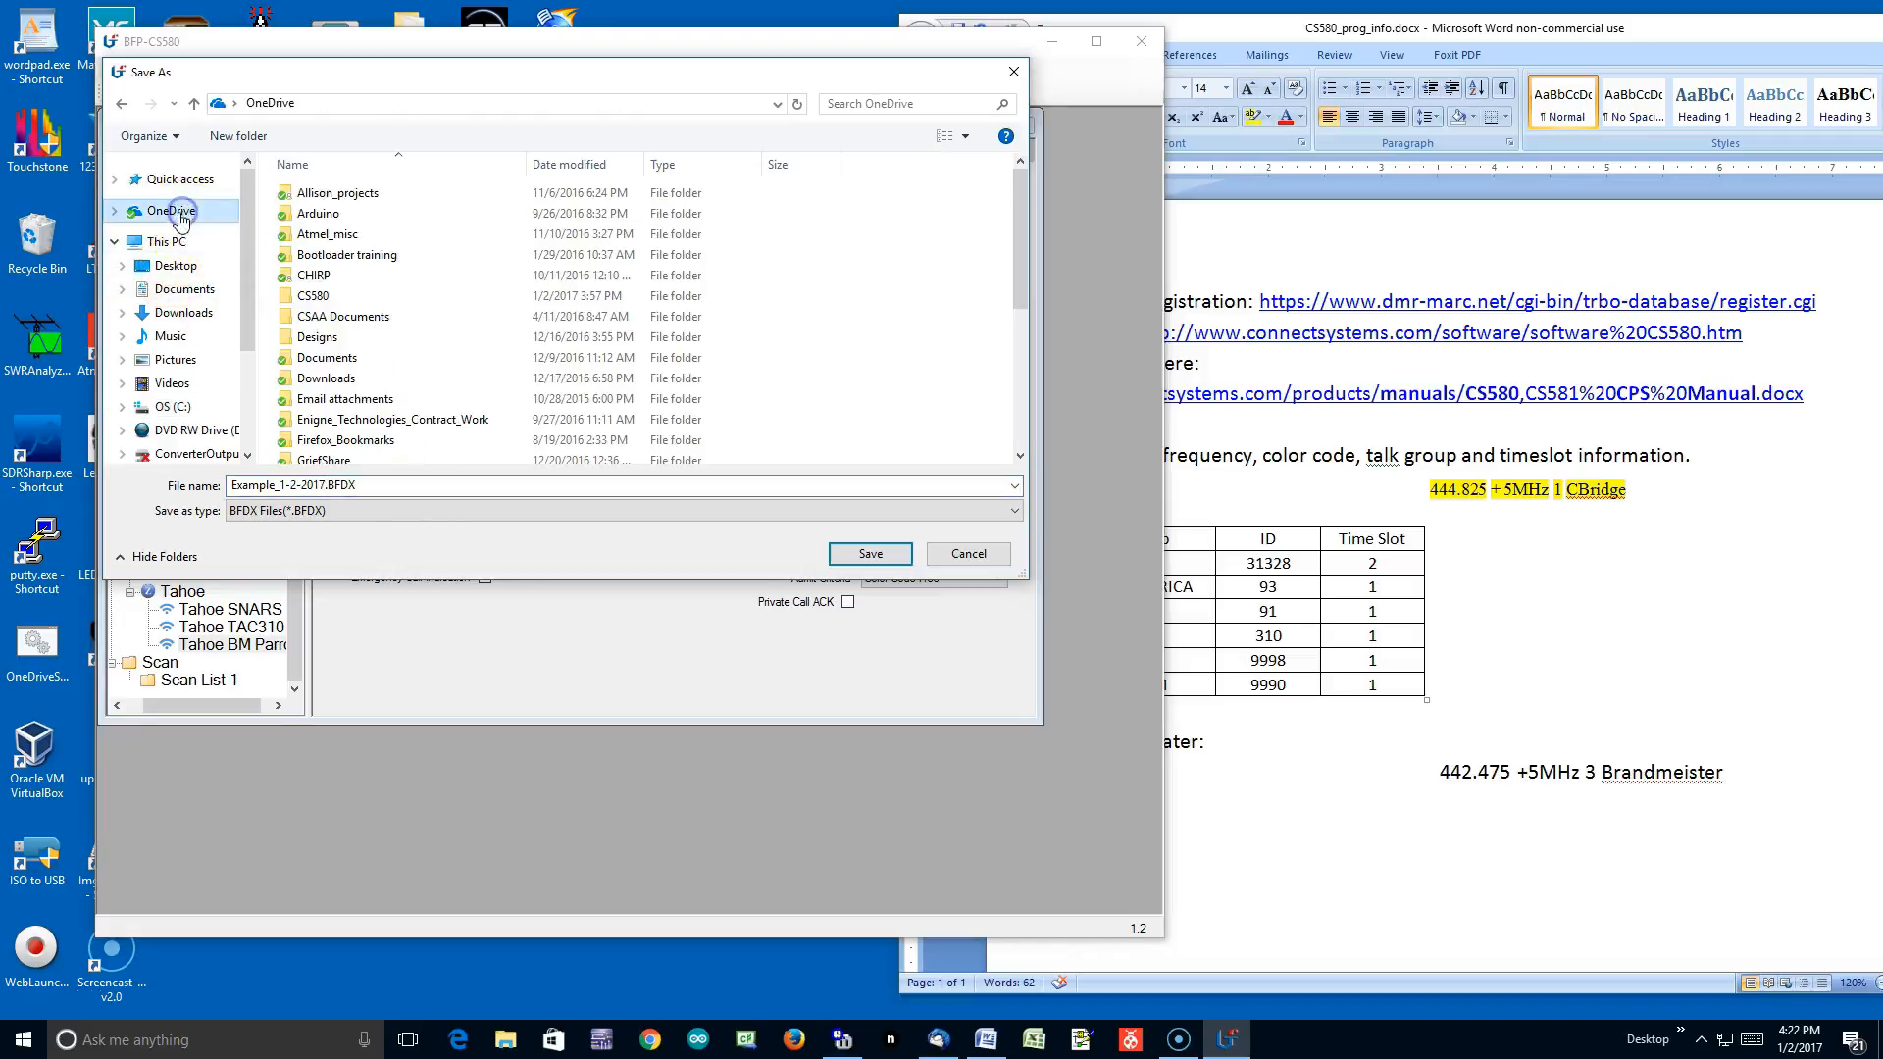
{"action": "left_click", "coordinate": [340, 299]}
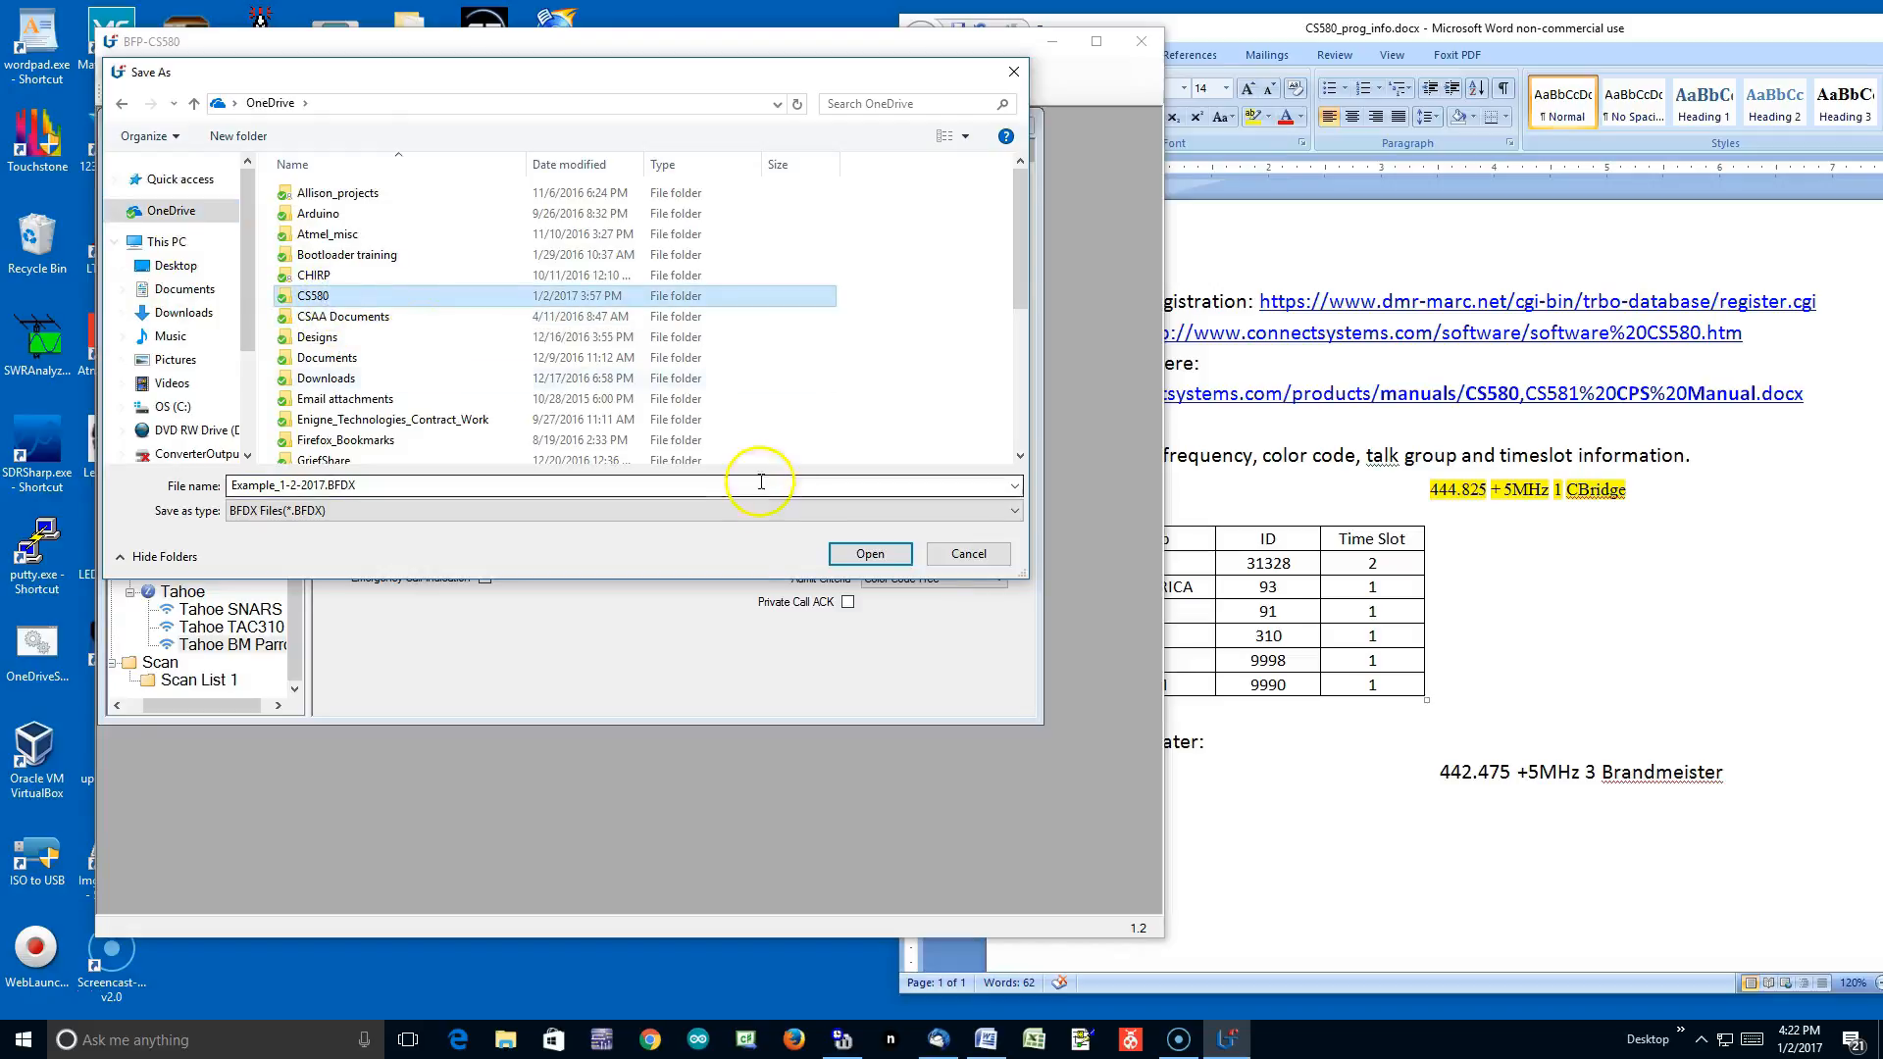
{"action": "left_click", "coordinate": [860, 555]}
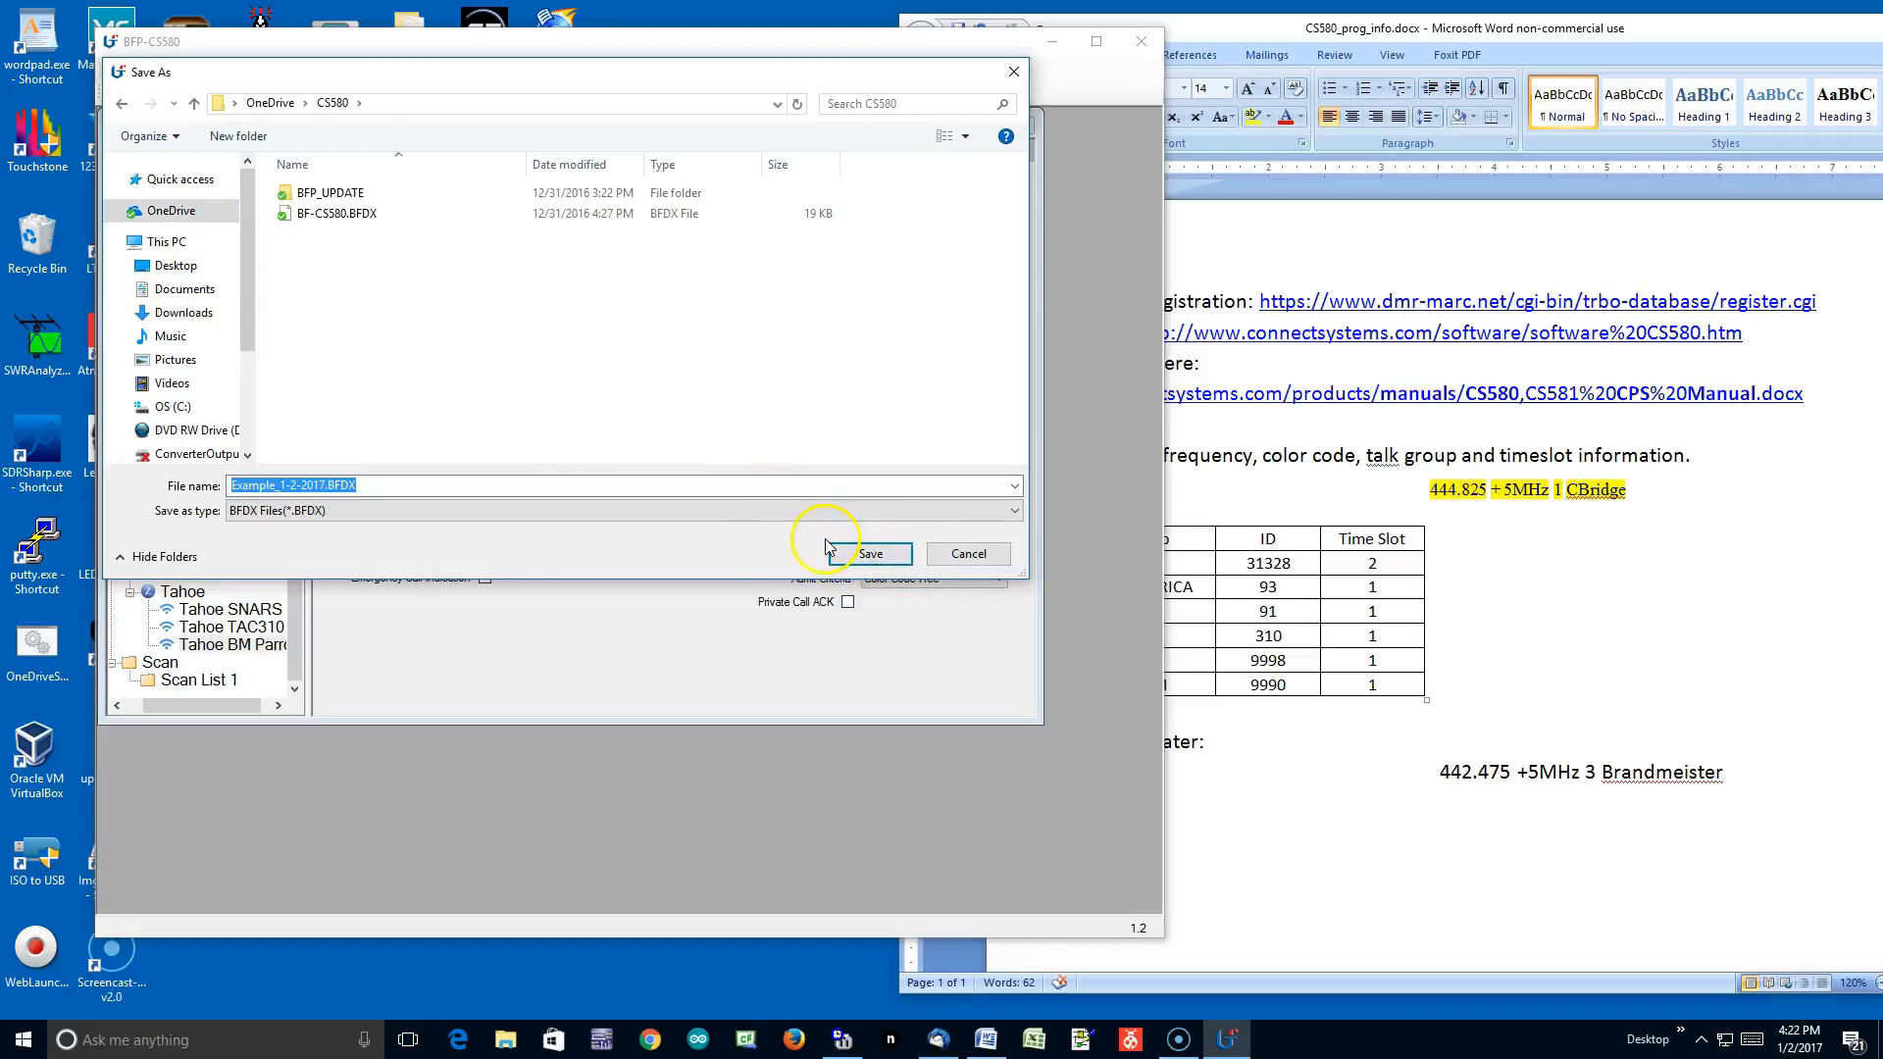
{"action": "left_click", "coordinate": [871, 554]}
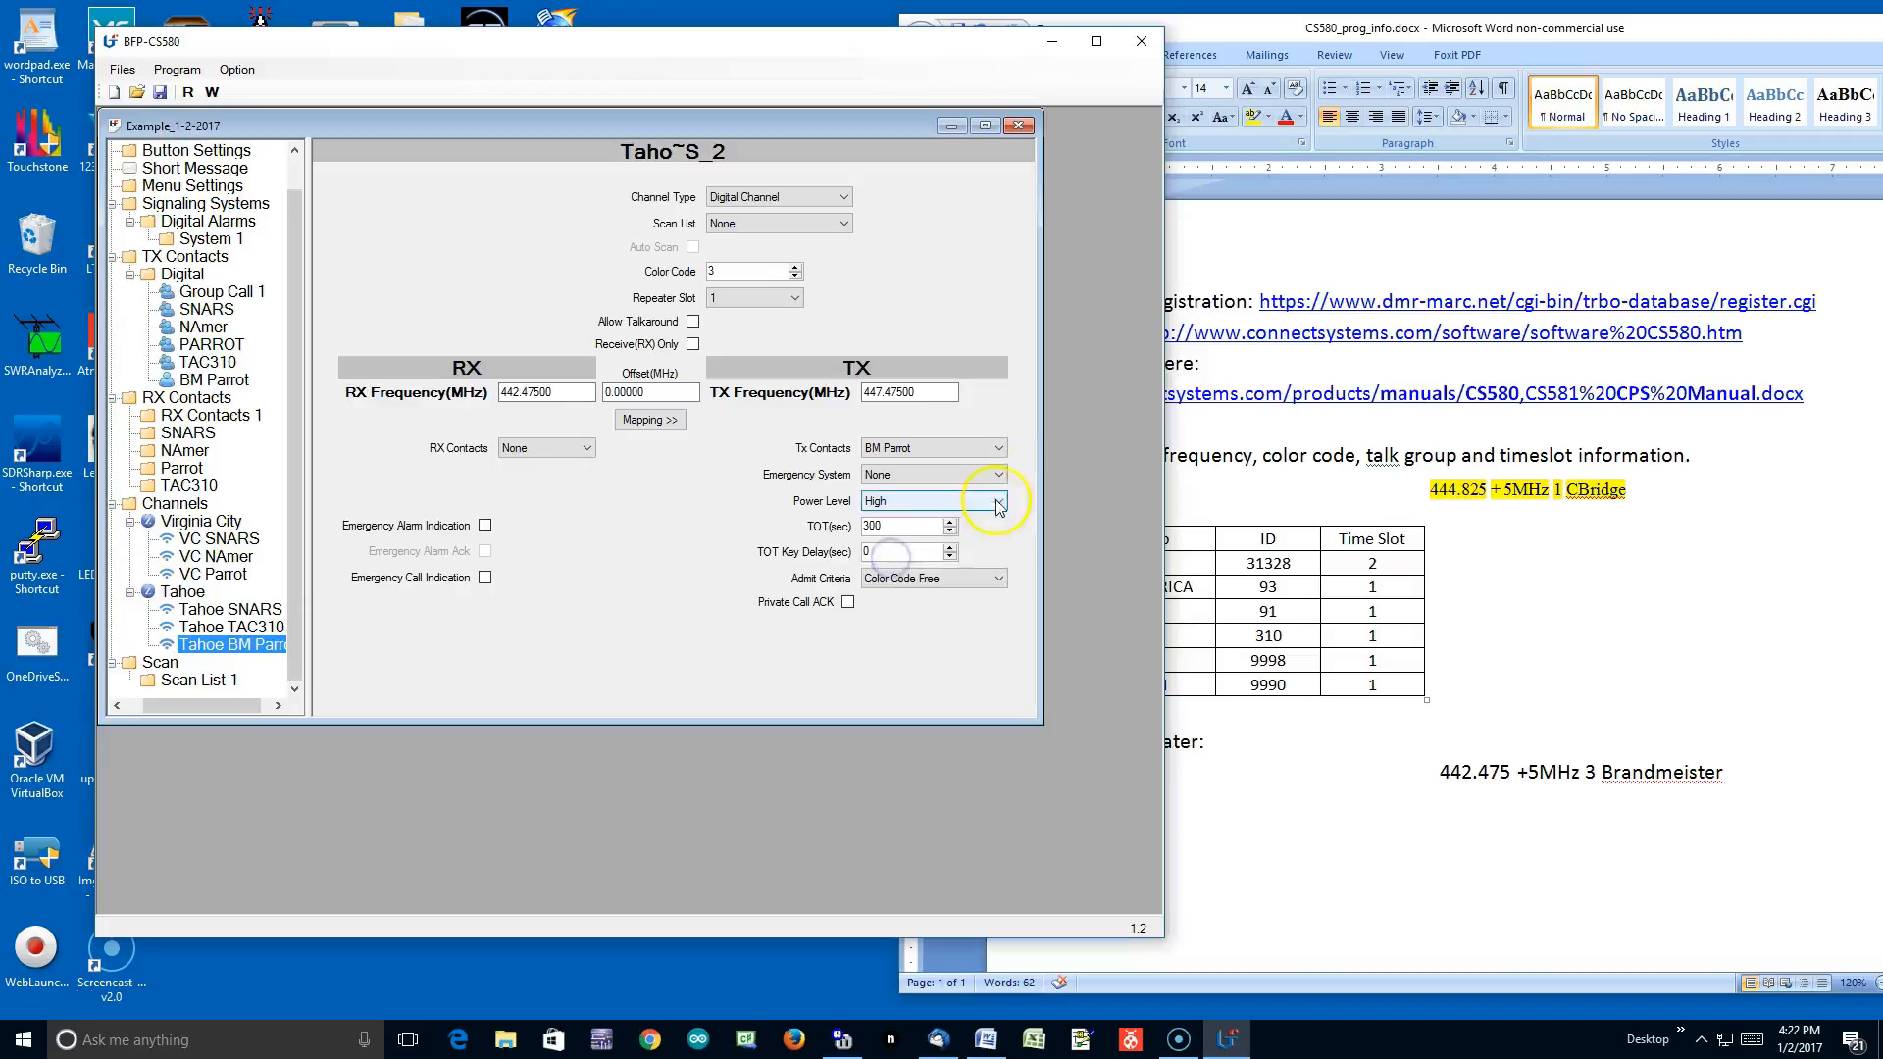